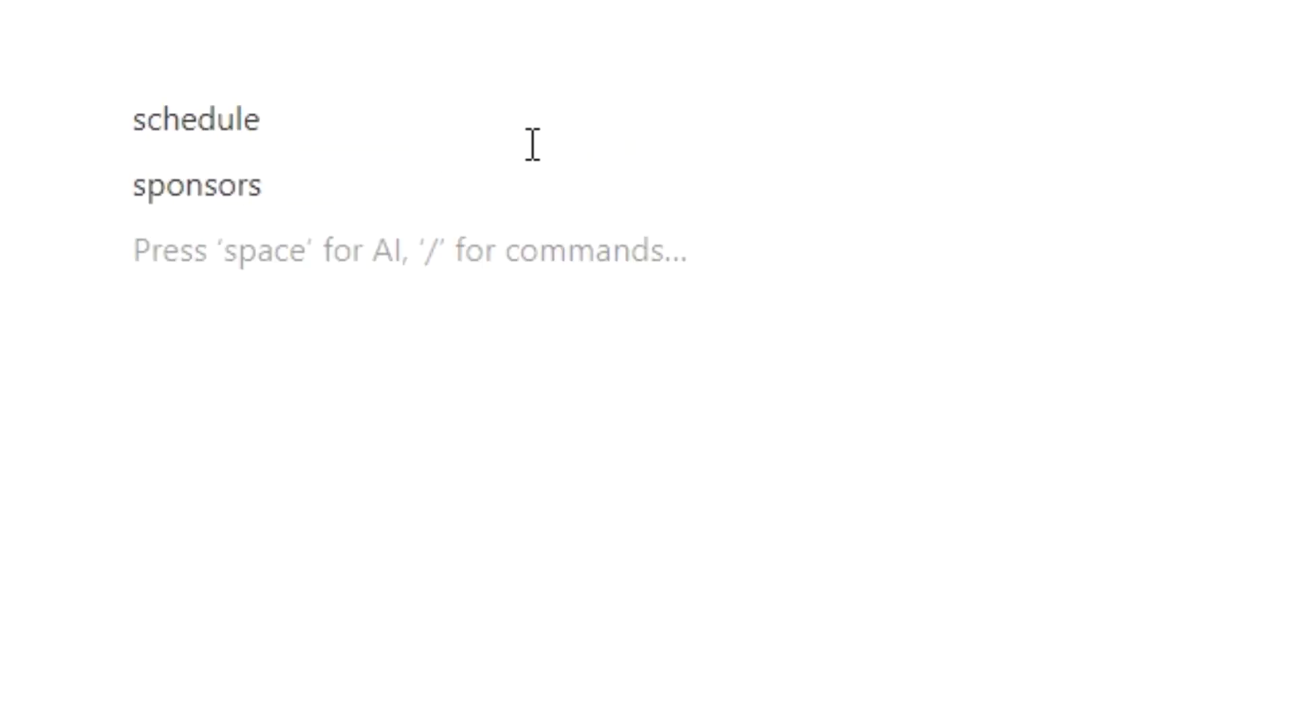
Step: Add the lines ideas for podcast episodes, guest intro, questions in each episode, launch checklist, marketing assets and production line to the list
text(ideas for podcast episodes guest intro questions in each episode launch checklist marketing assets)
key(Return)
text(production line)
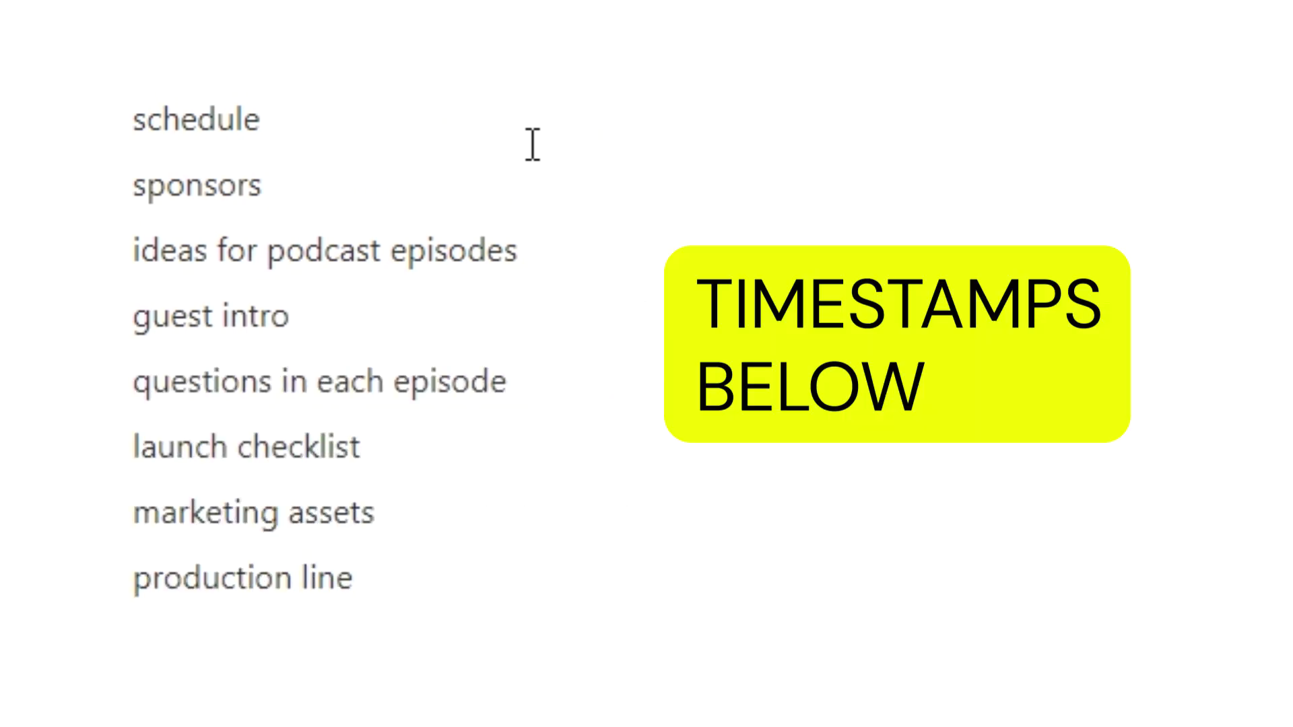
Step: Insert a table view above the list on the Podcast page, backed by a new database named Podcast Schedule
click(560, 31)
key(Return)
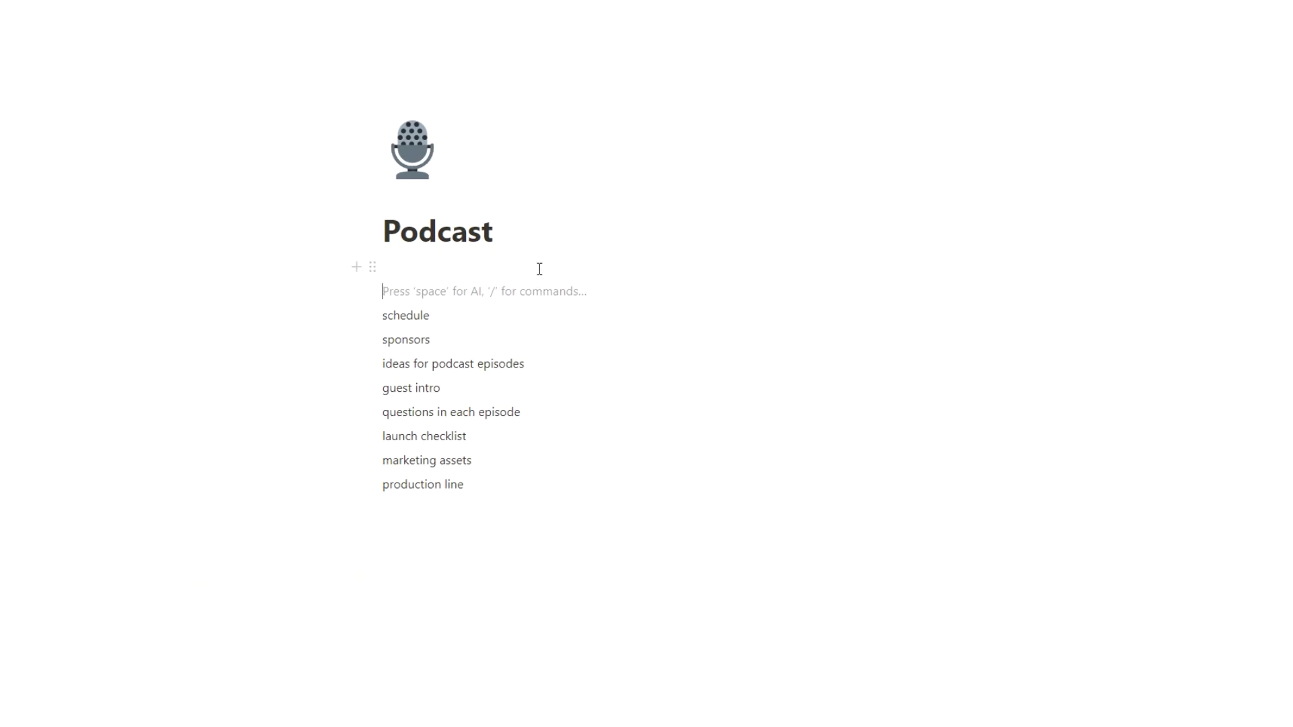
key(Return)
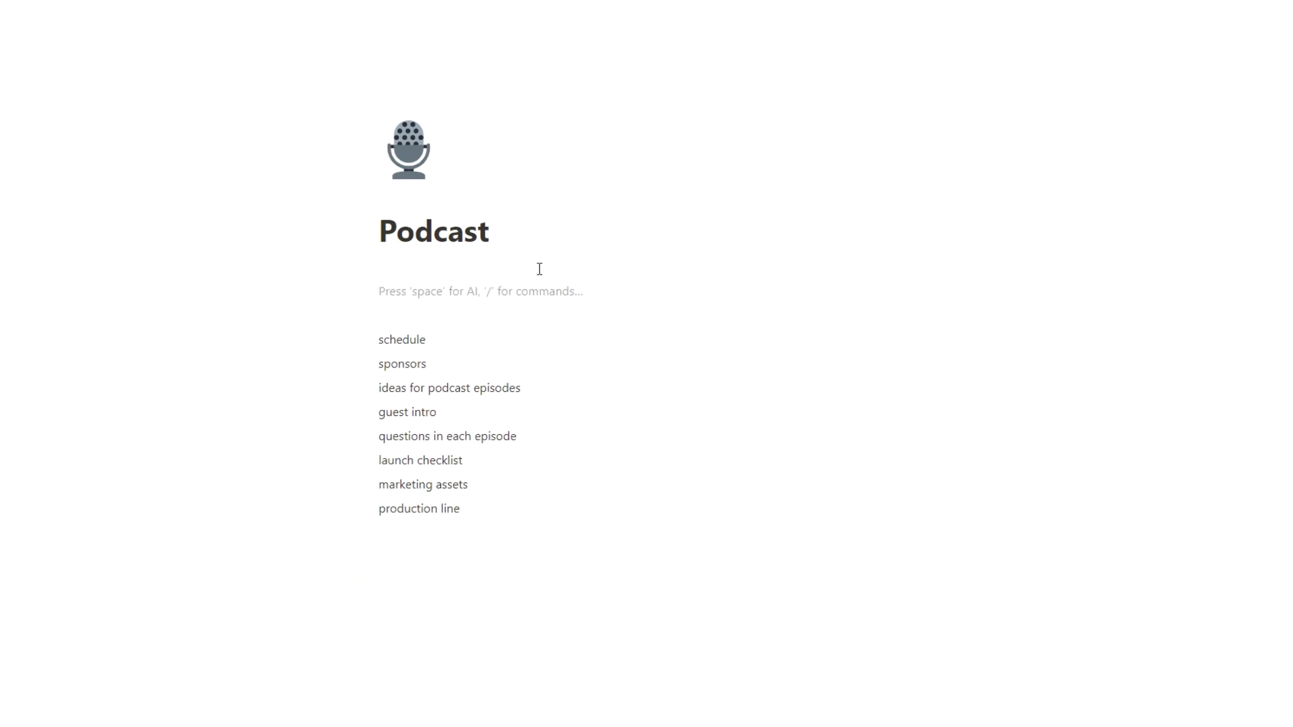
text(/da)
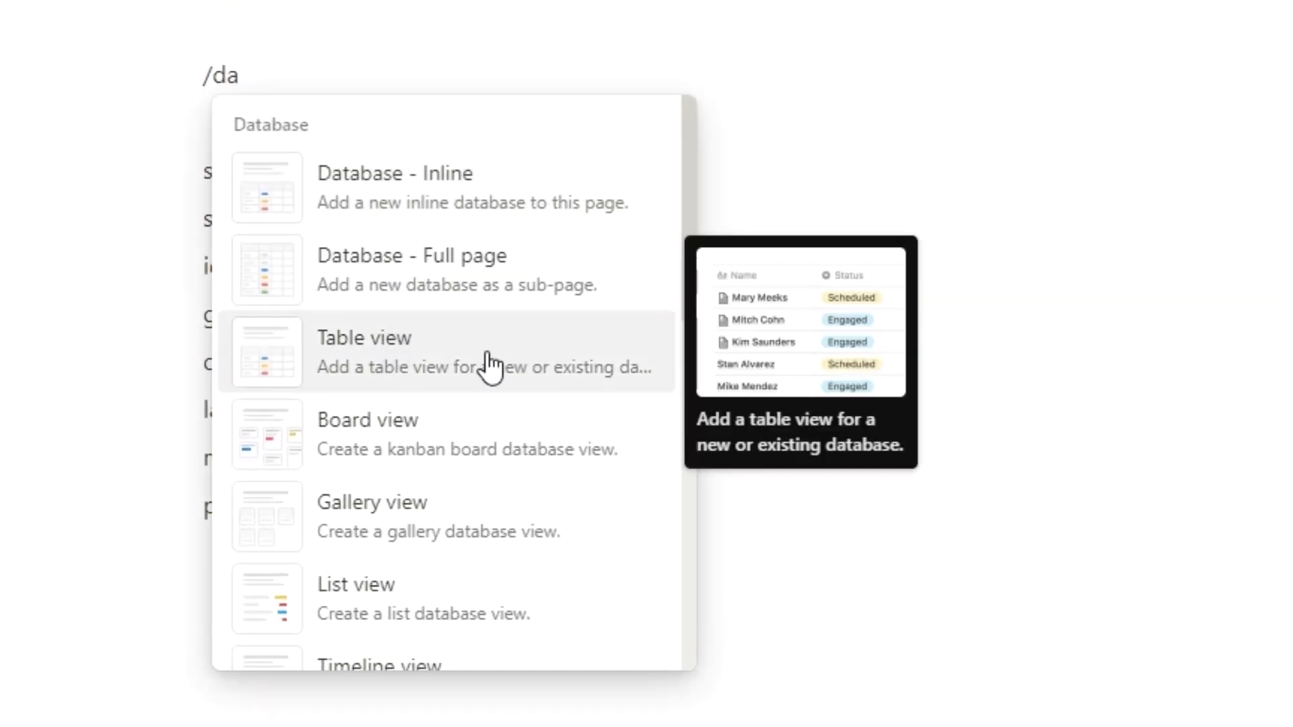
click(489, 367)
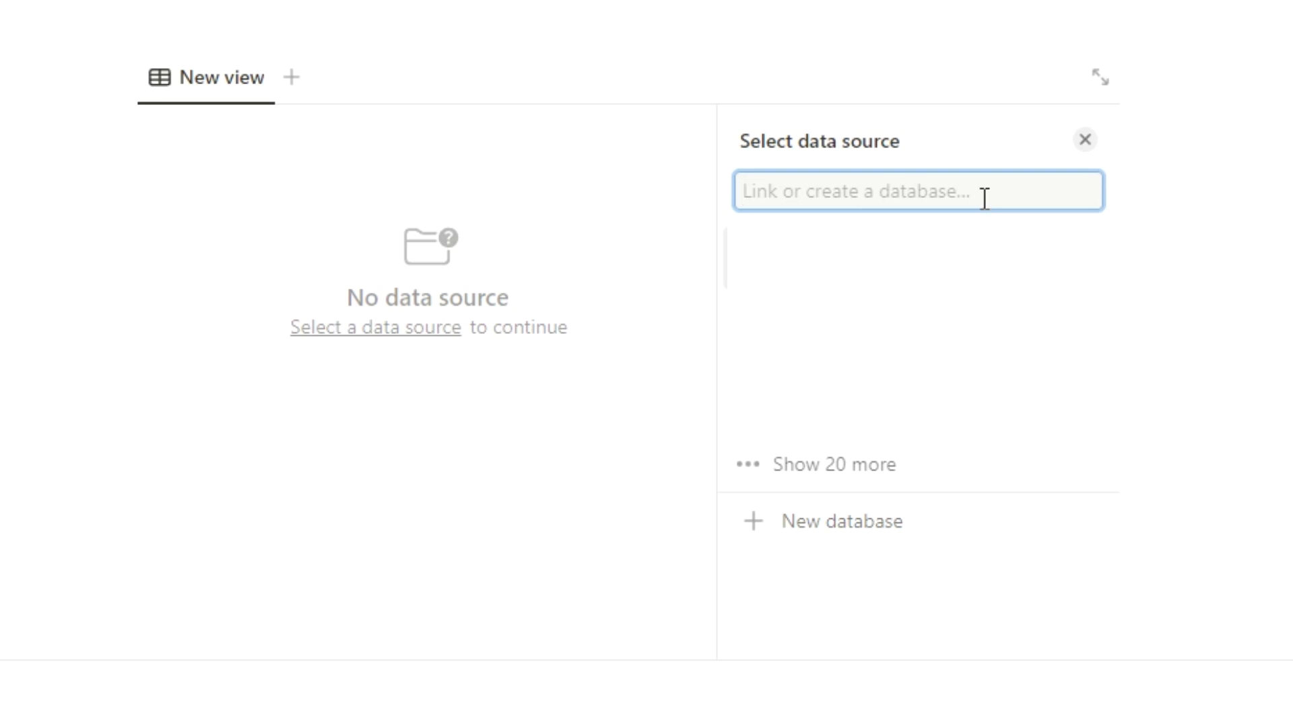
text(Podcast Schedule)
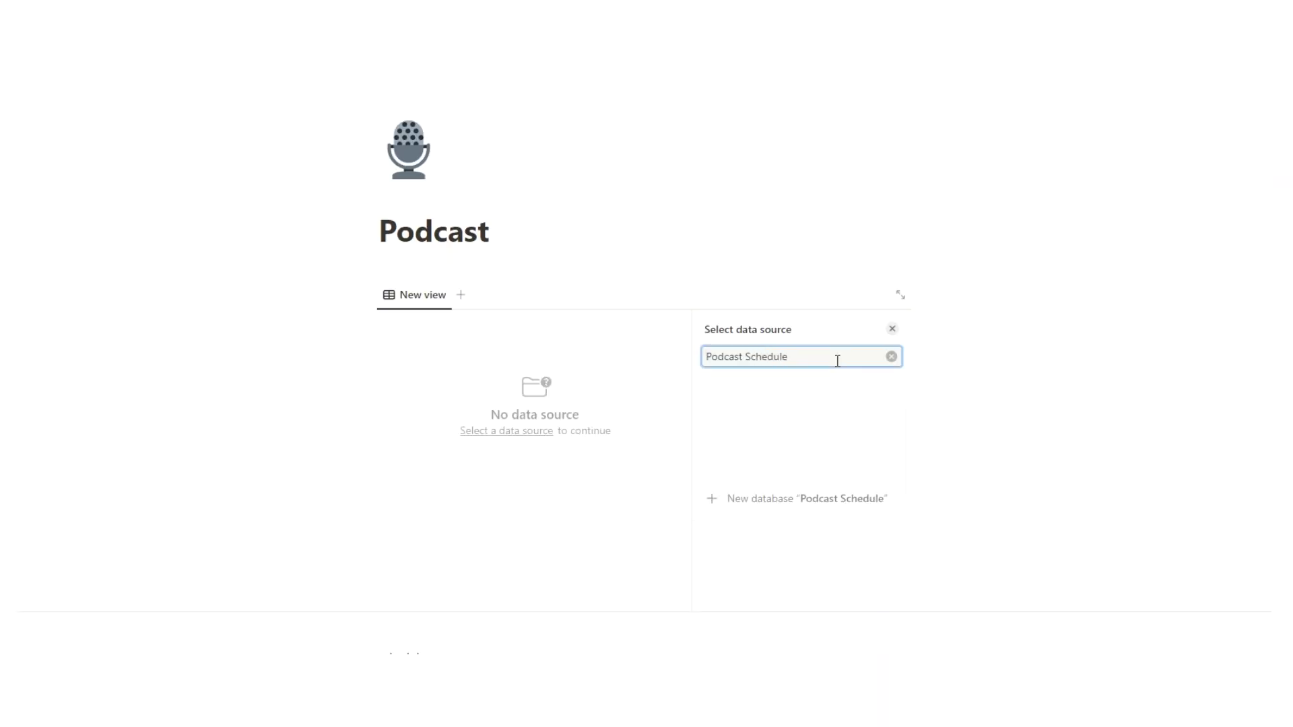
click(788, 506)
click(763, 366)
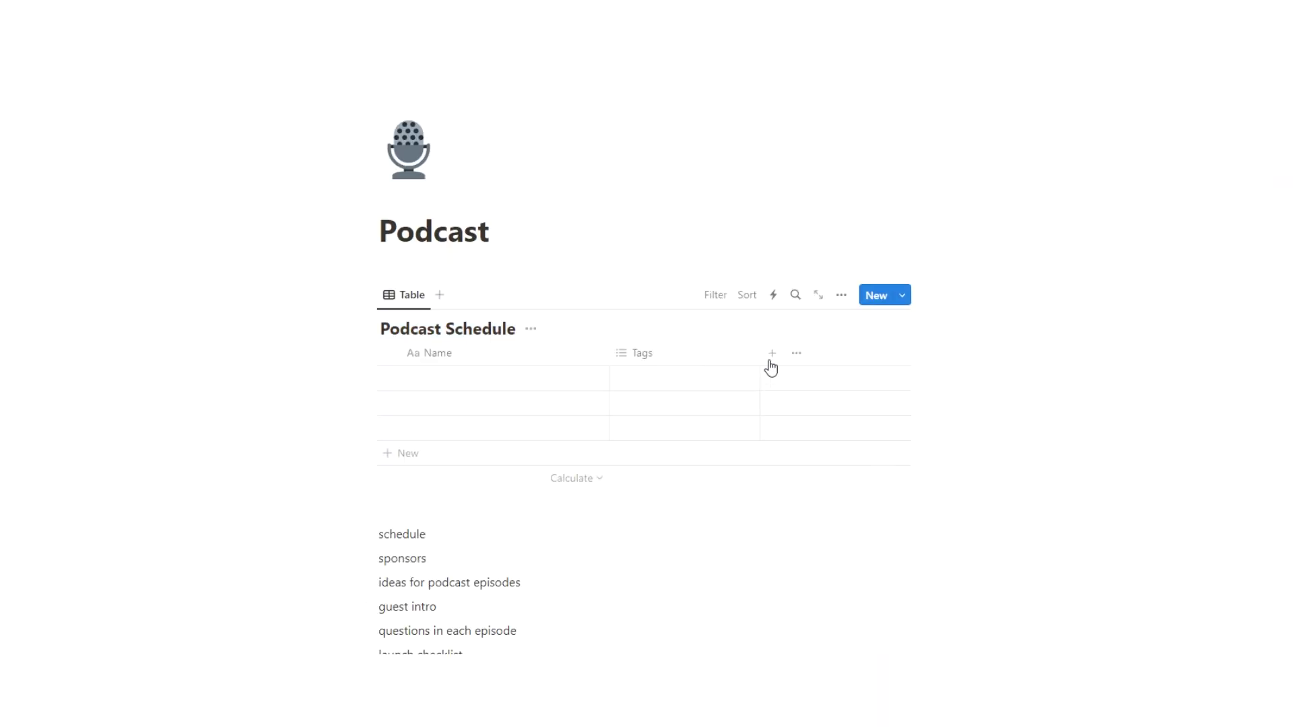
Step: Change the layout of the Podcast Schedule database view to Calendar
click(842, 295)
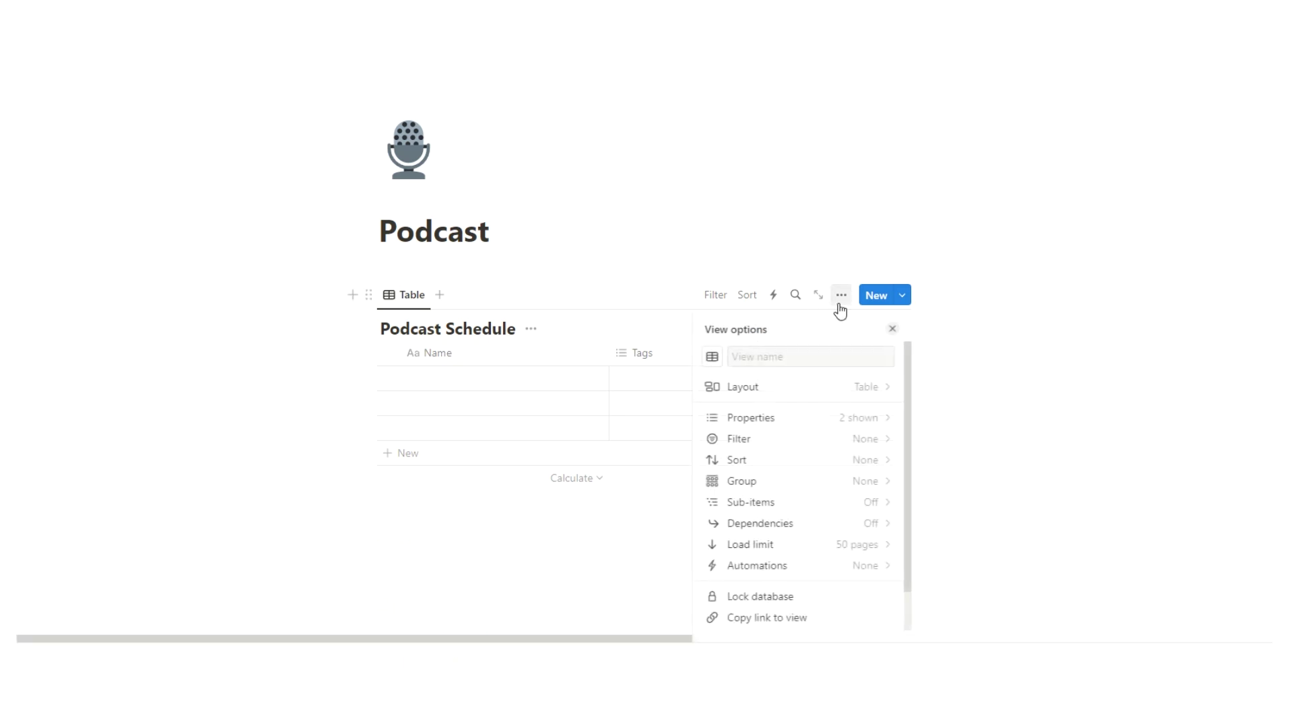
click(970, 281)
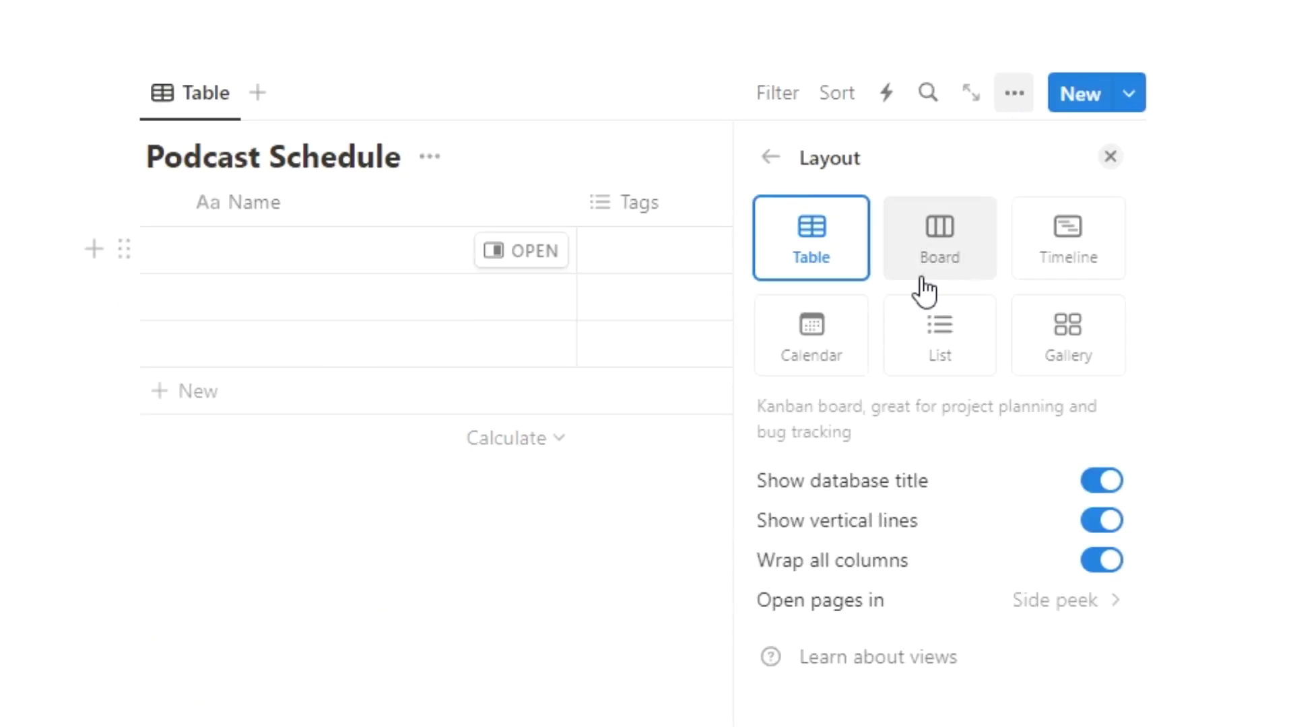
click(843, 331)
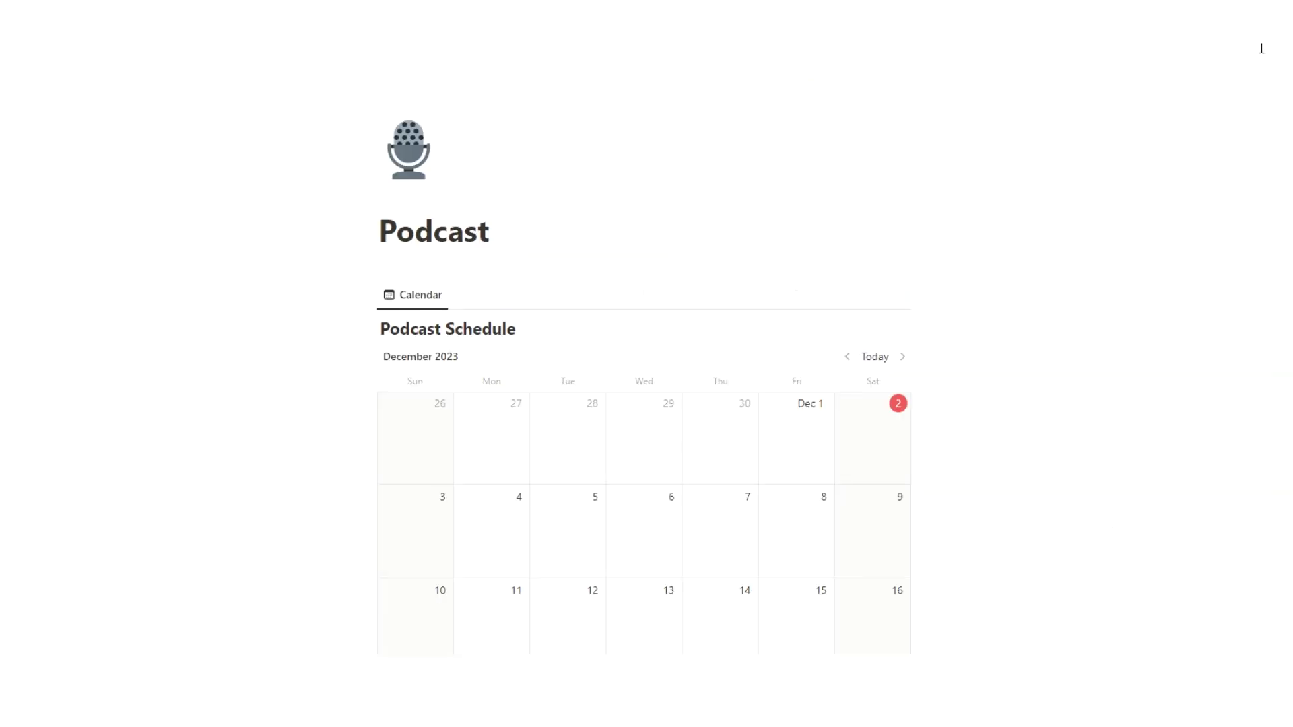
Step: Set the Podcast page to full width
click(1260, 43)
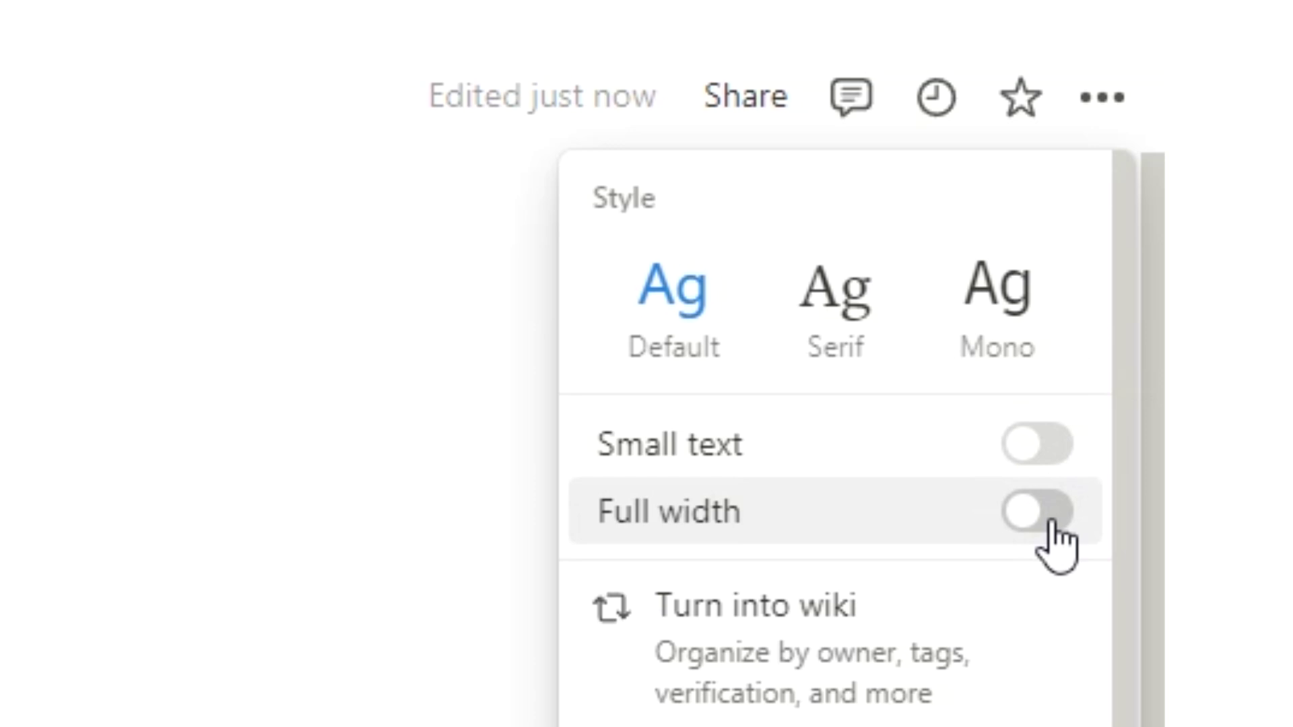
click(1052, 525)
click(245, 707)
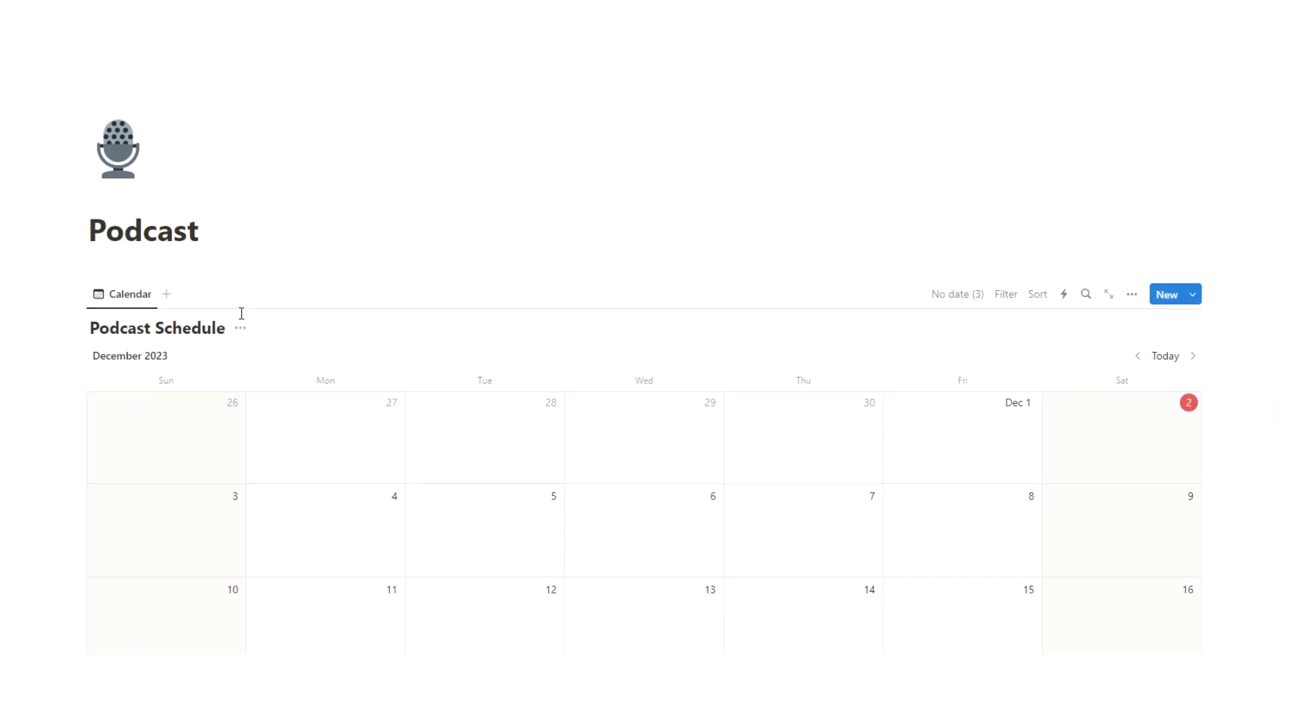
Step: Create a calendar entry on December 6, 2023, titled as an interview with the guest's first name
scroll(855, 336, down, 2)
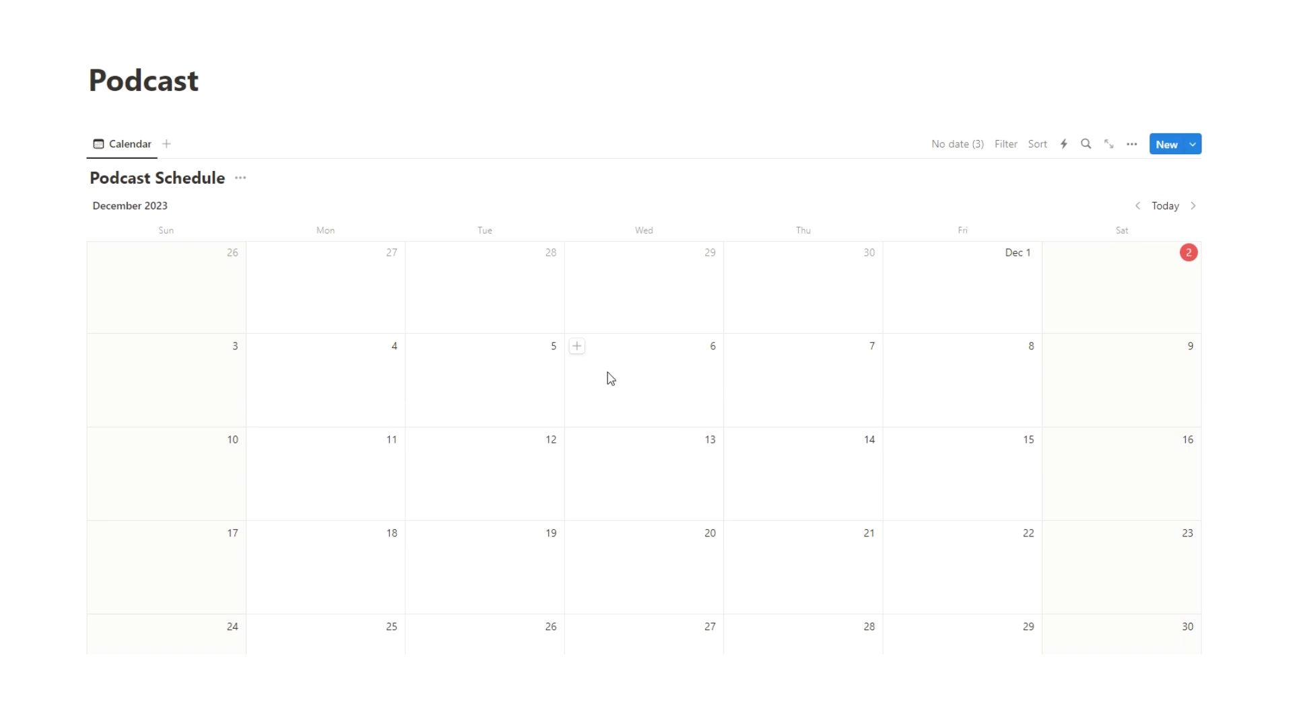
click(578, 348)
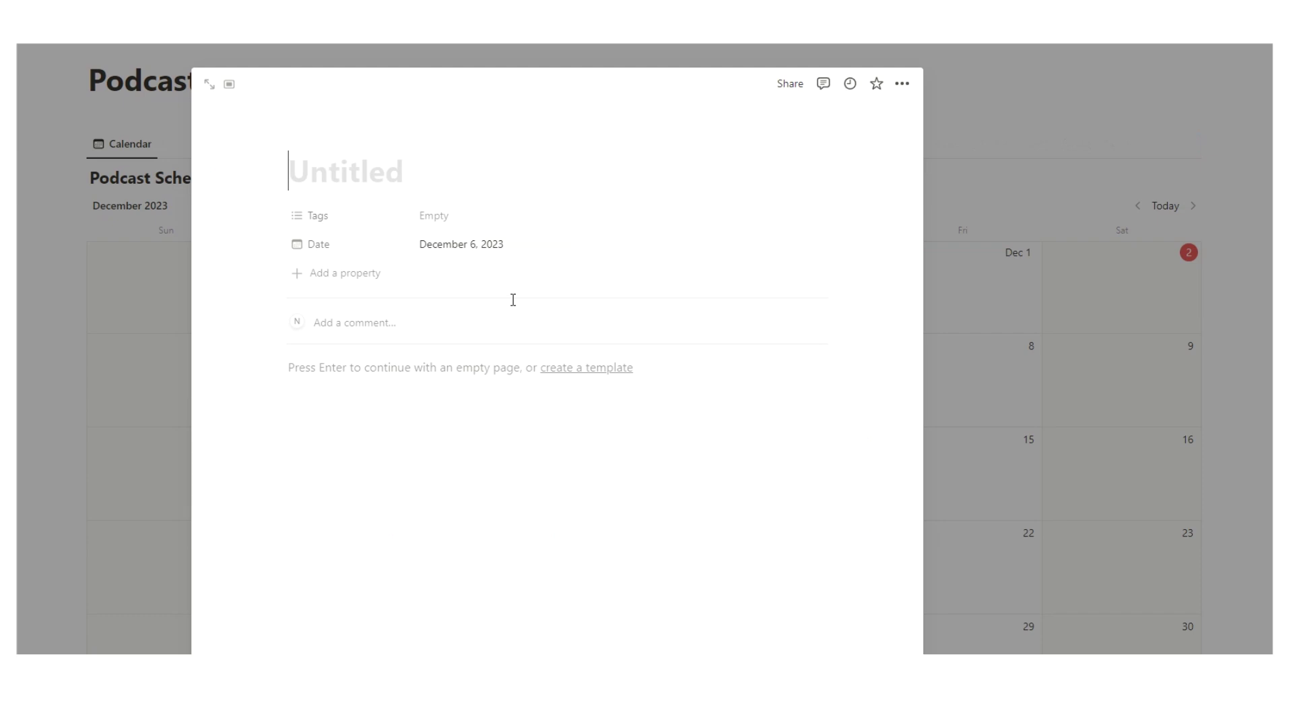
text(Episode)
key(ctrl+a)
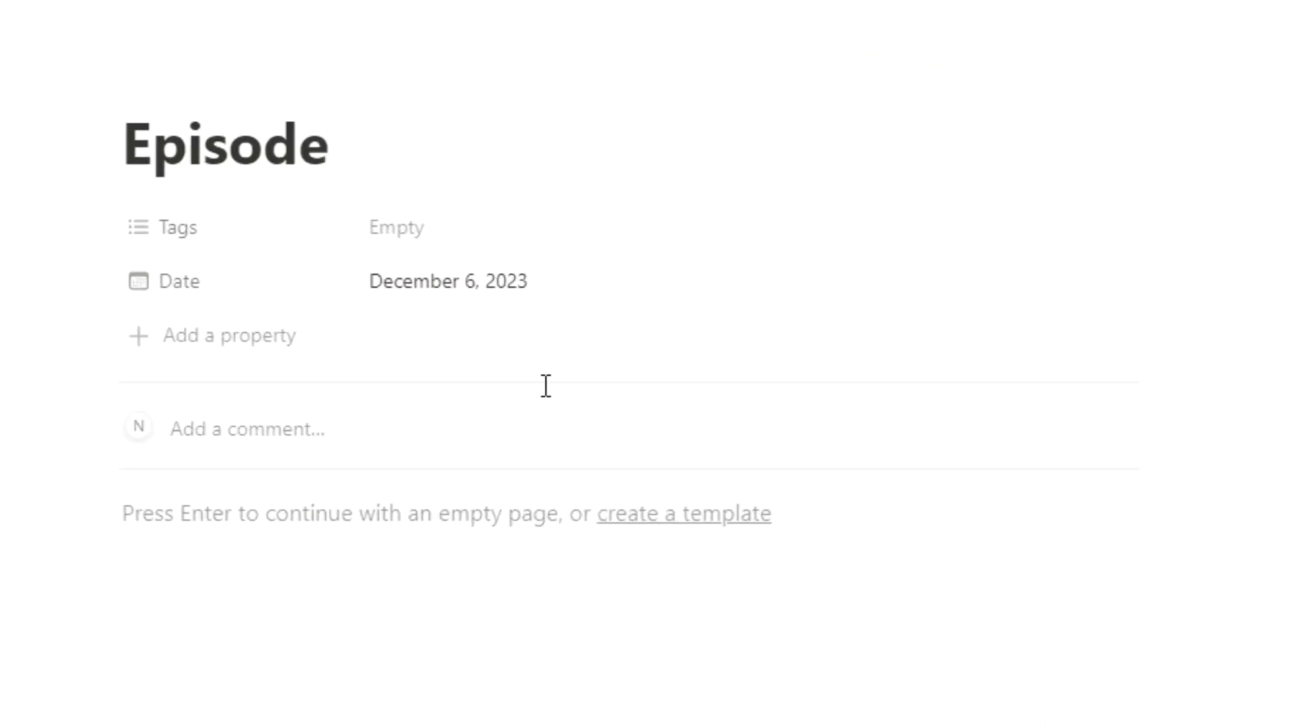
text(Interview with )
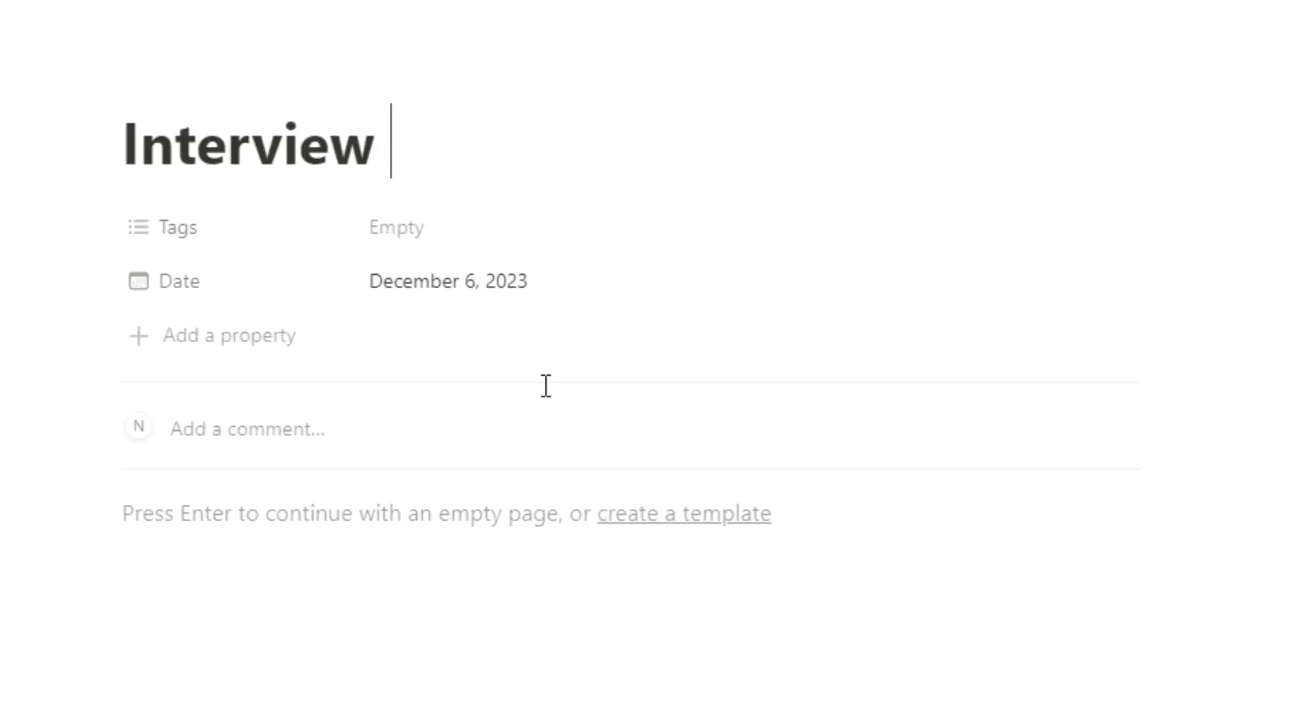
text(John)
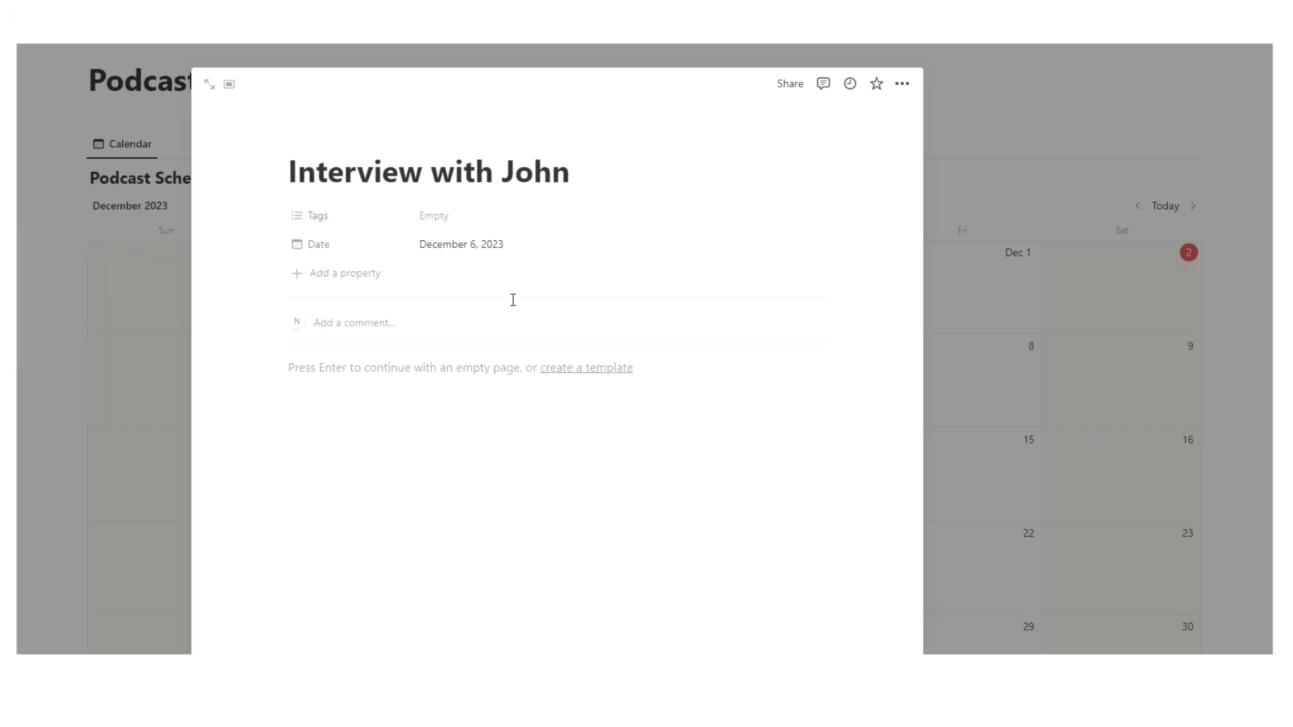
click(1021, 353)
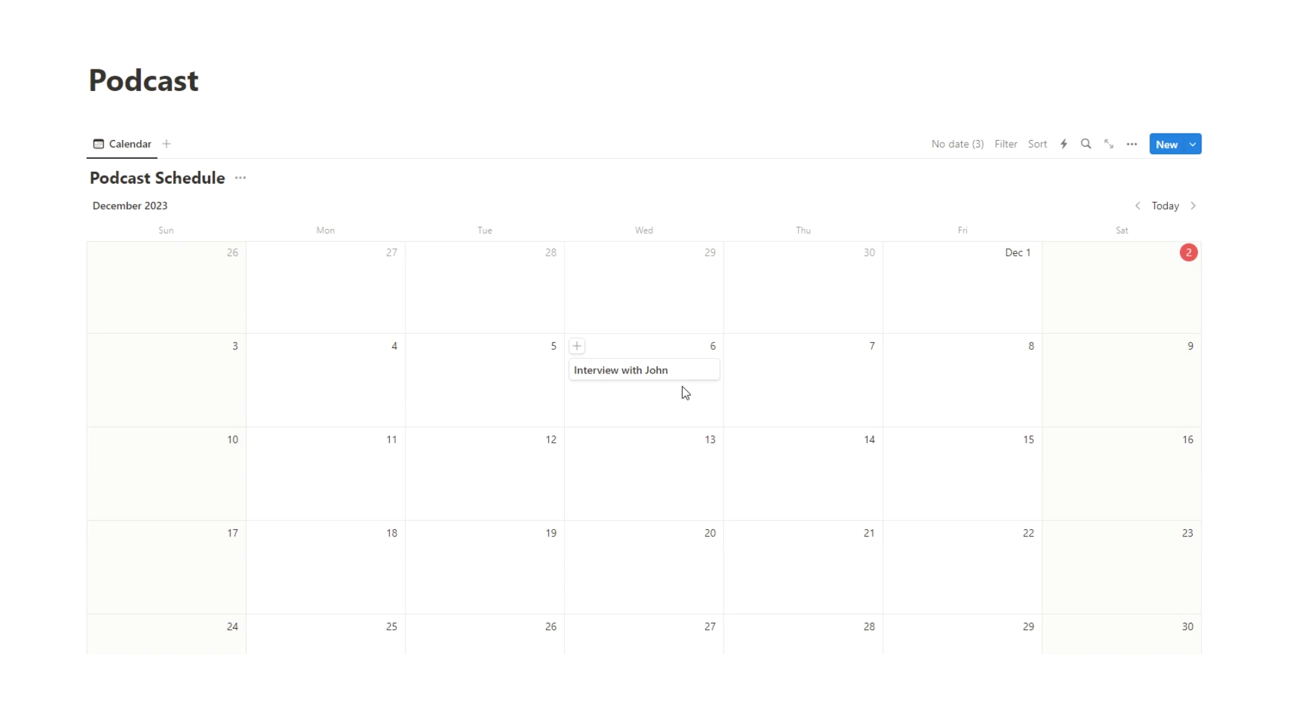
Step: Rename the Tags property to Production in the December 6 interview entry
click(635, 376)
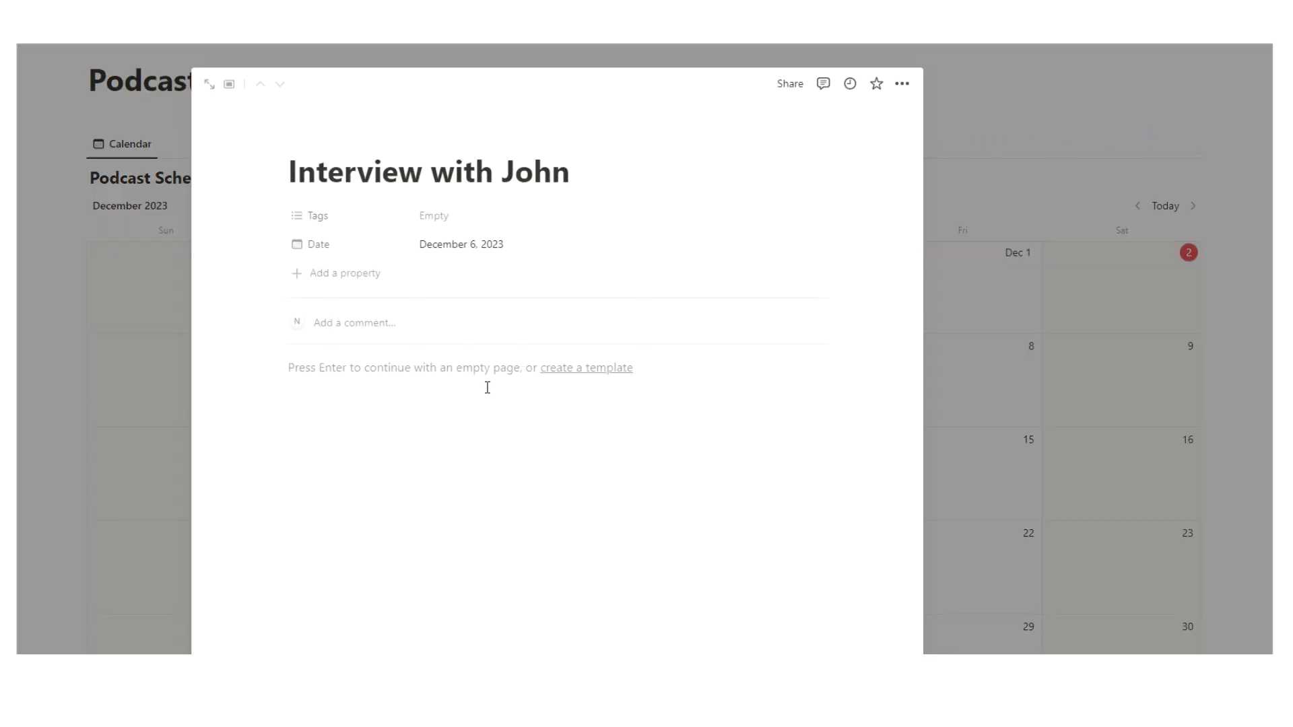
click(981, 394)
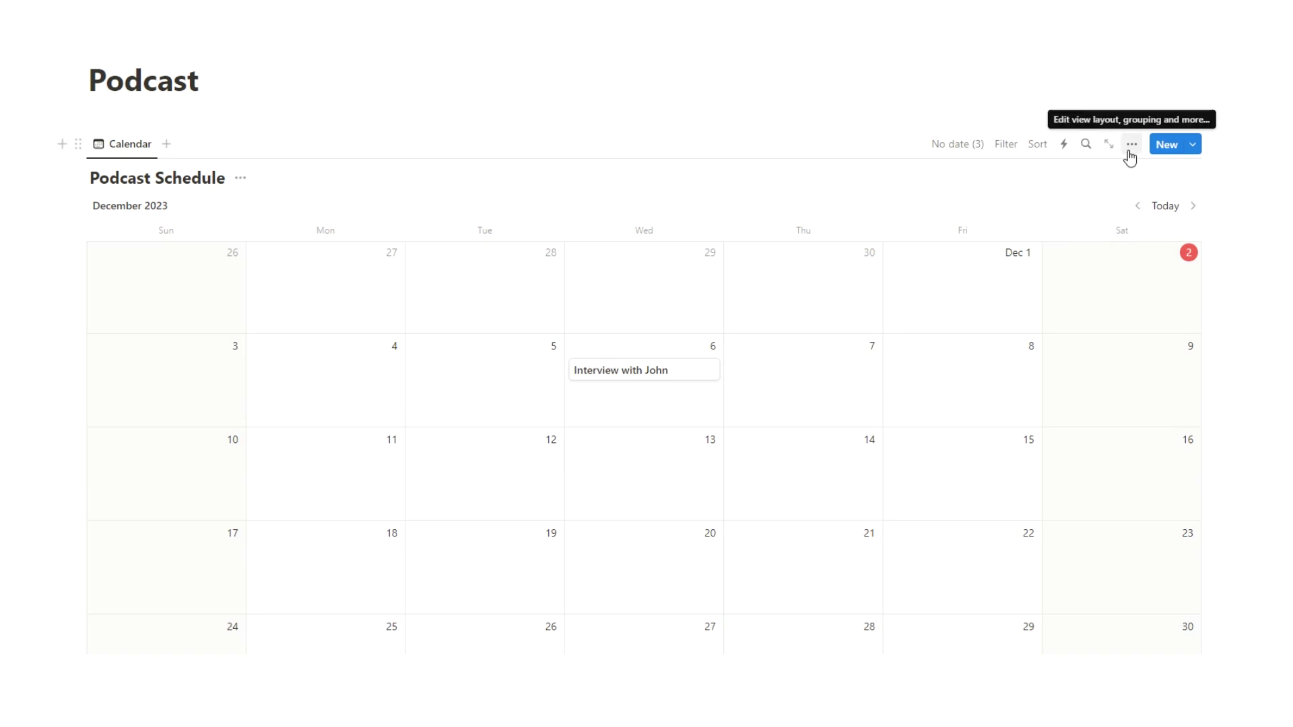
click(638, 370)
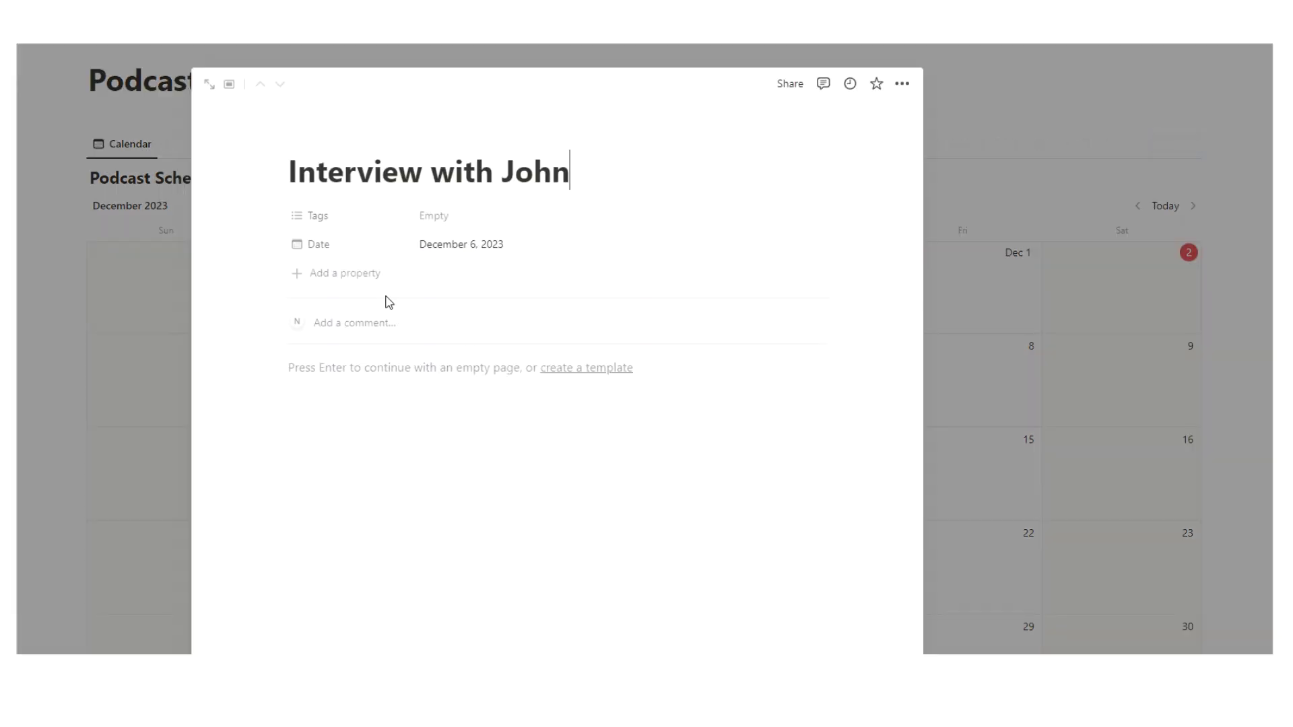
click(257, 236)
click(278, 261)
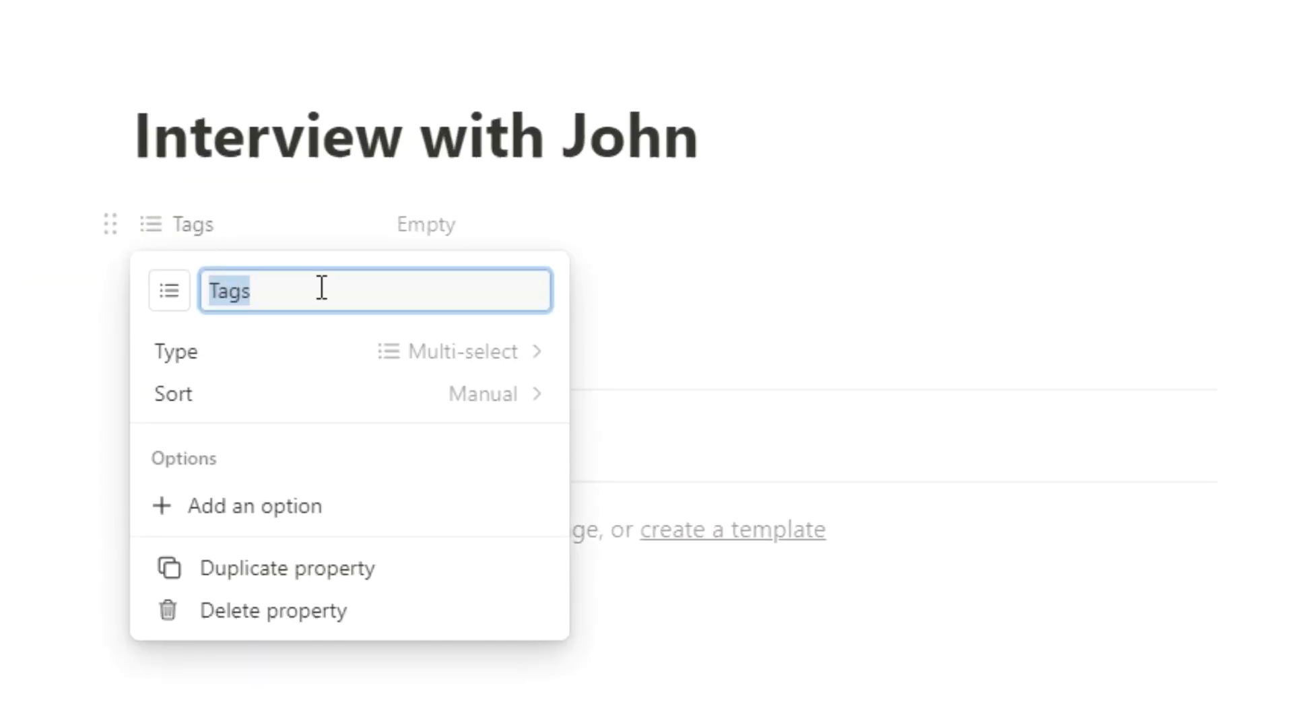
text(Production)
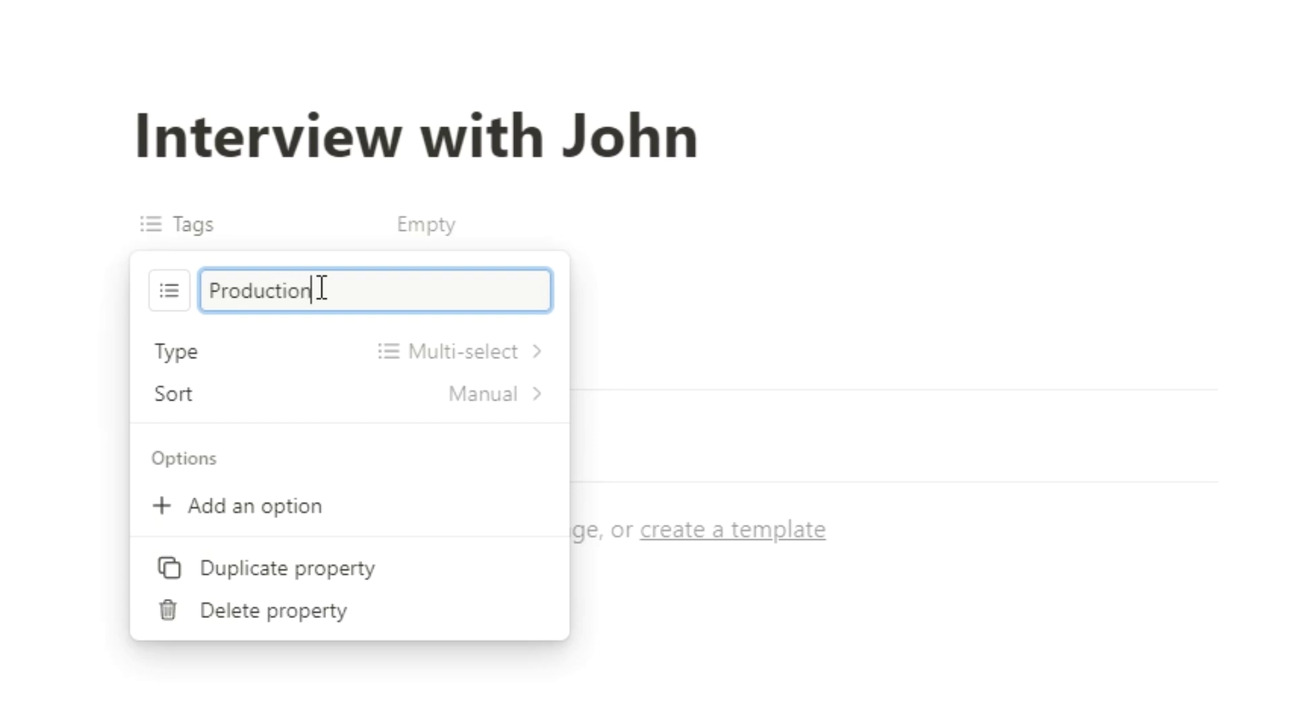
click(433, 229)
Step: Create and assign the Production options Prepped, Recorded, Edited and Scheduled on the interview entry
click(434, 225)
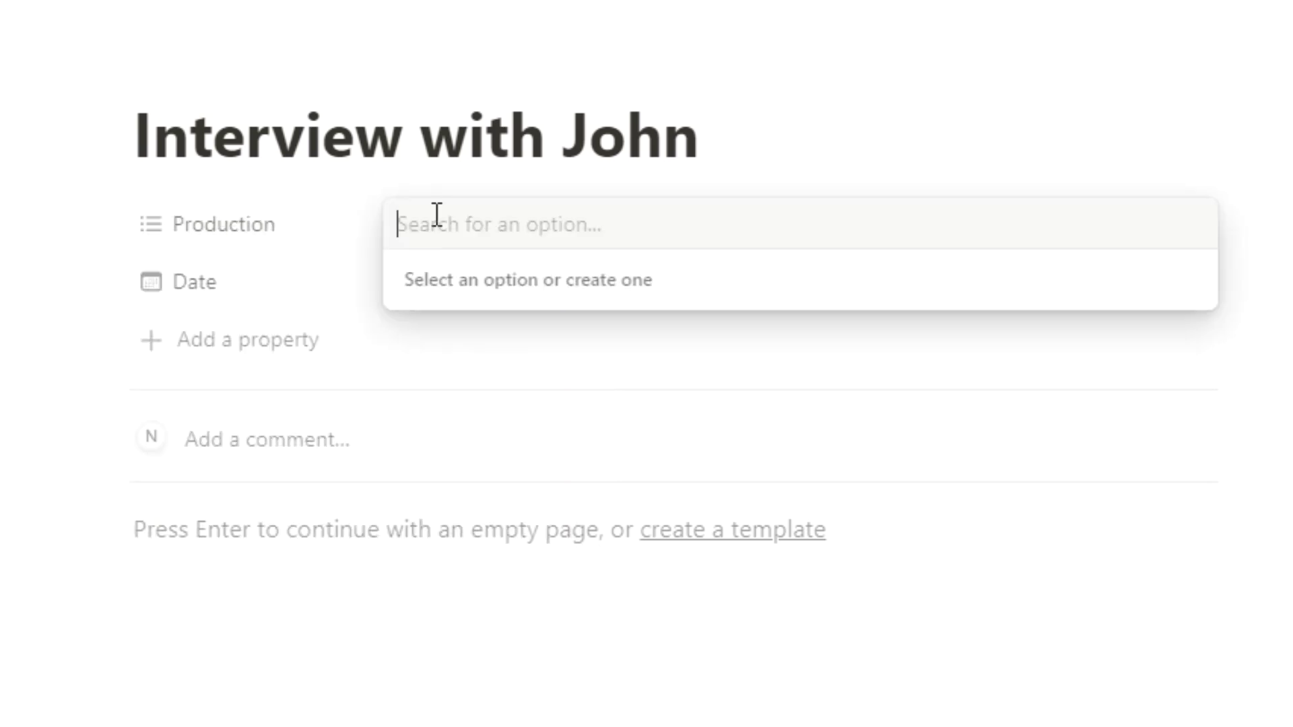
text(Prepped)
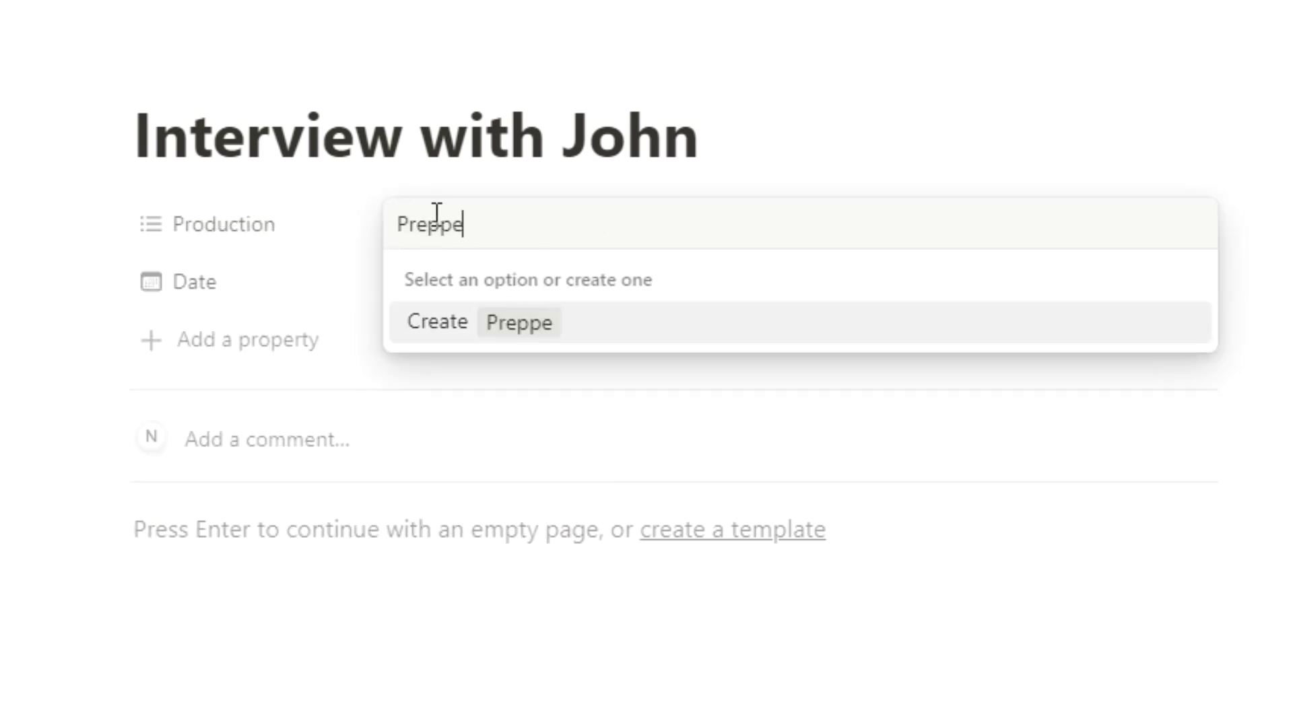
key(Return)
text(Recorded)
key(Return)
text(Edited)
key(Return)
text(Scheduled)
key(Return)
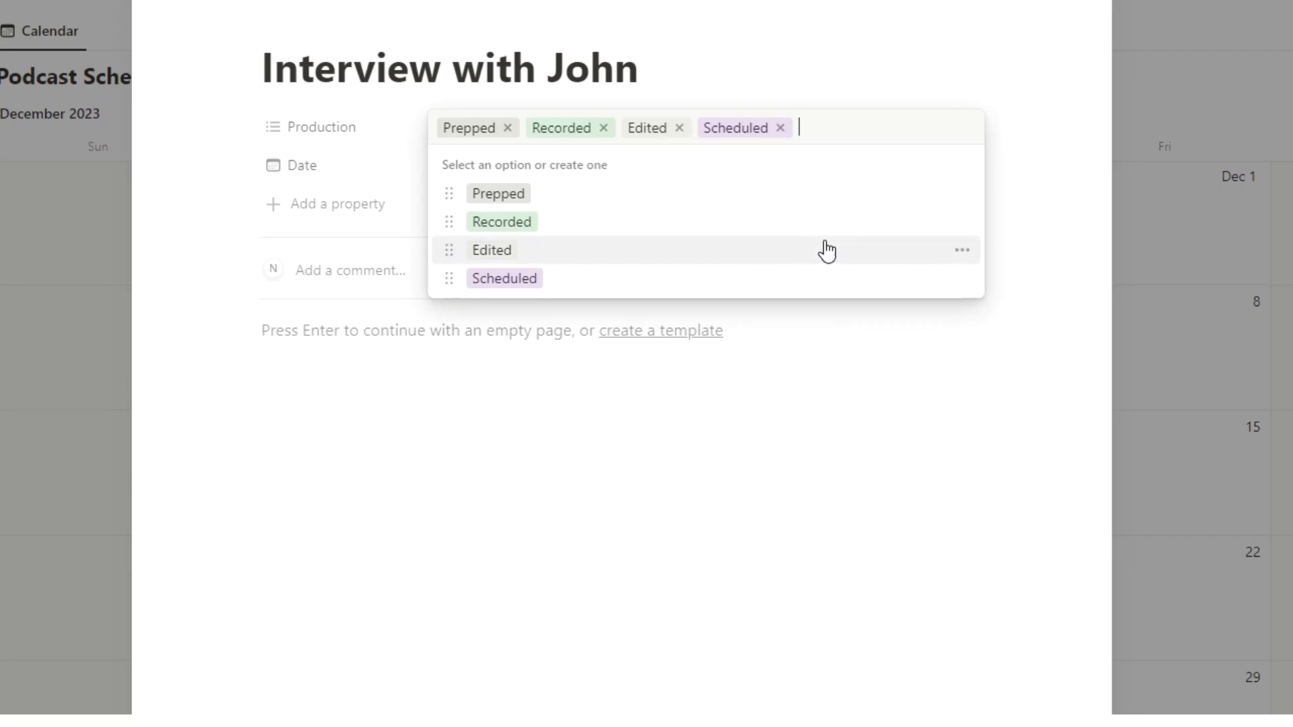
Step: Recolour the Production options, making Scheduled green, Edited yellow and Recorded blue, and return to the calendar
click(962, 278)
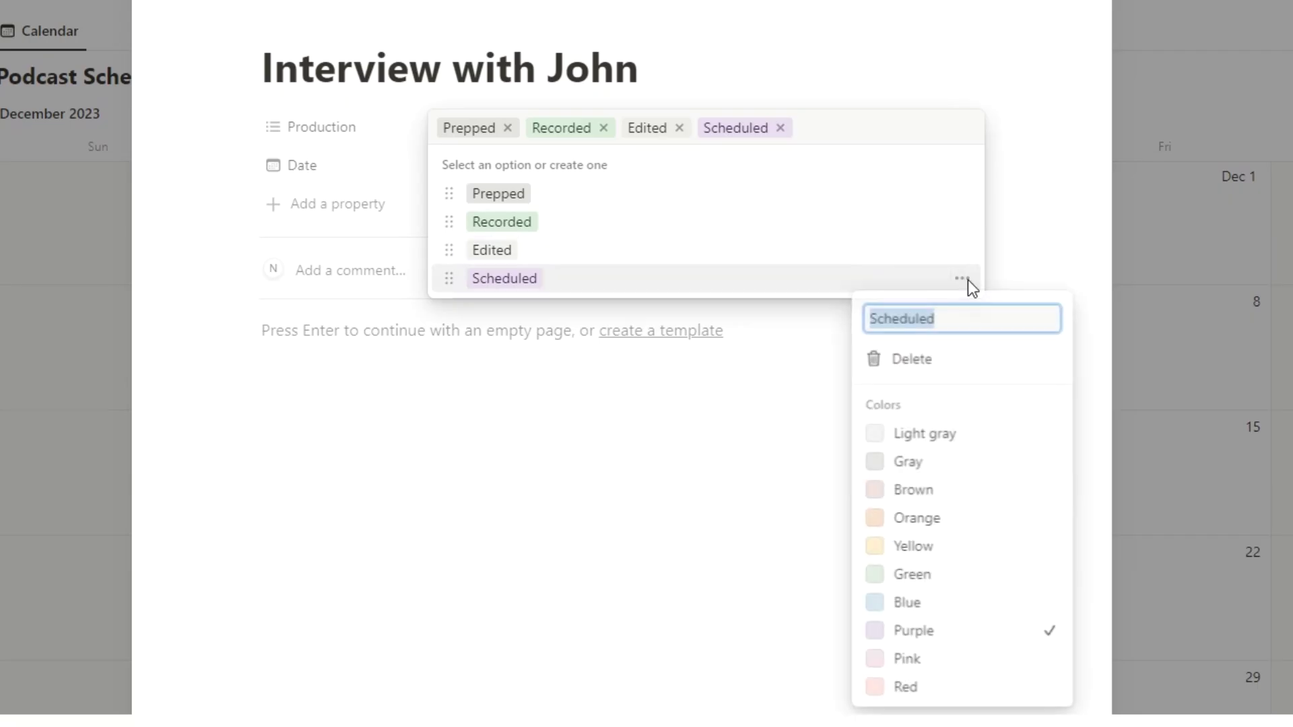
click(985, 586)
click(755, 442)
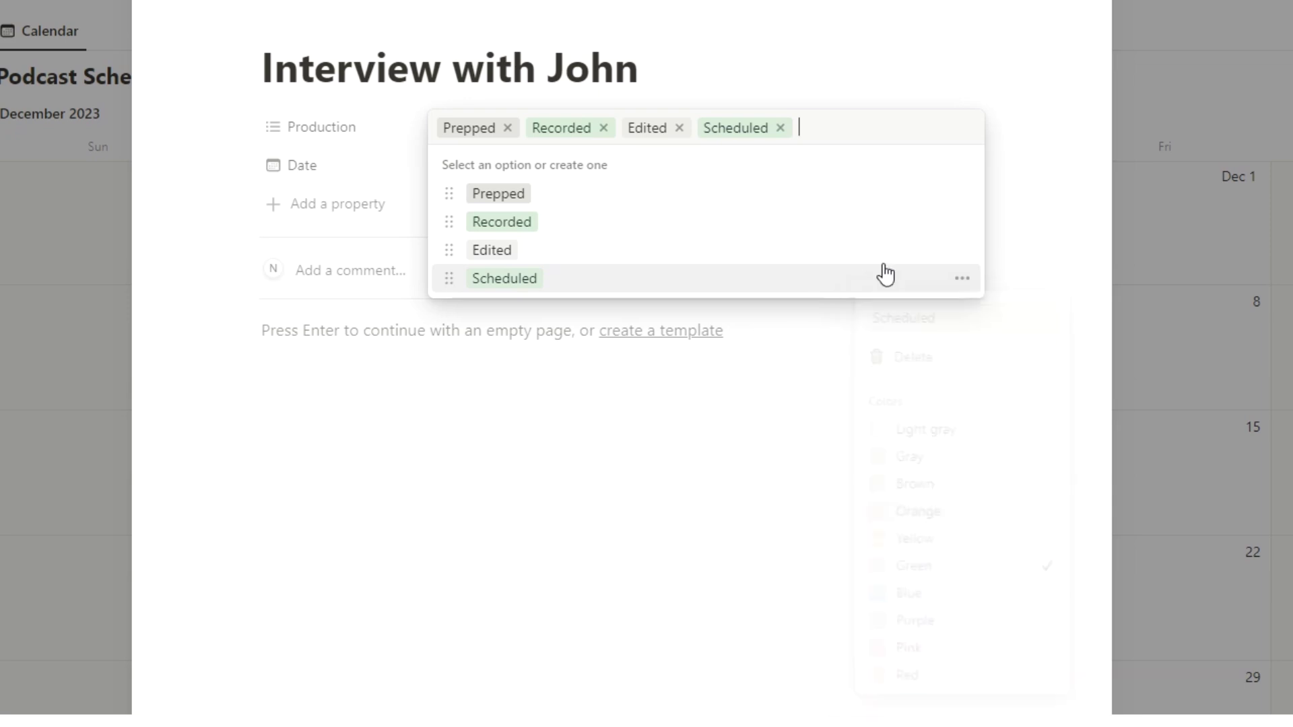
click(963, 250)
click(945, 522)
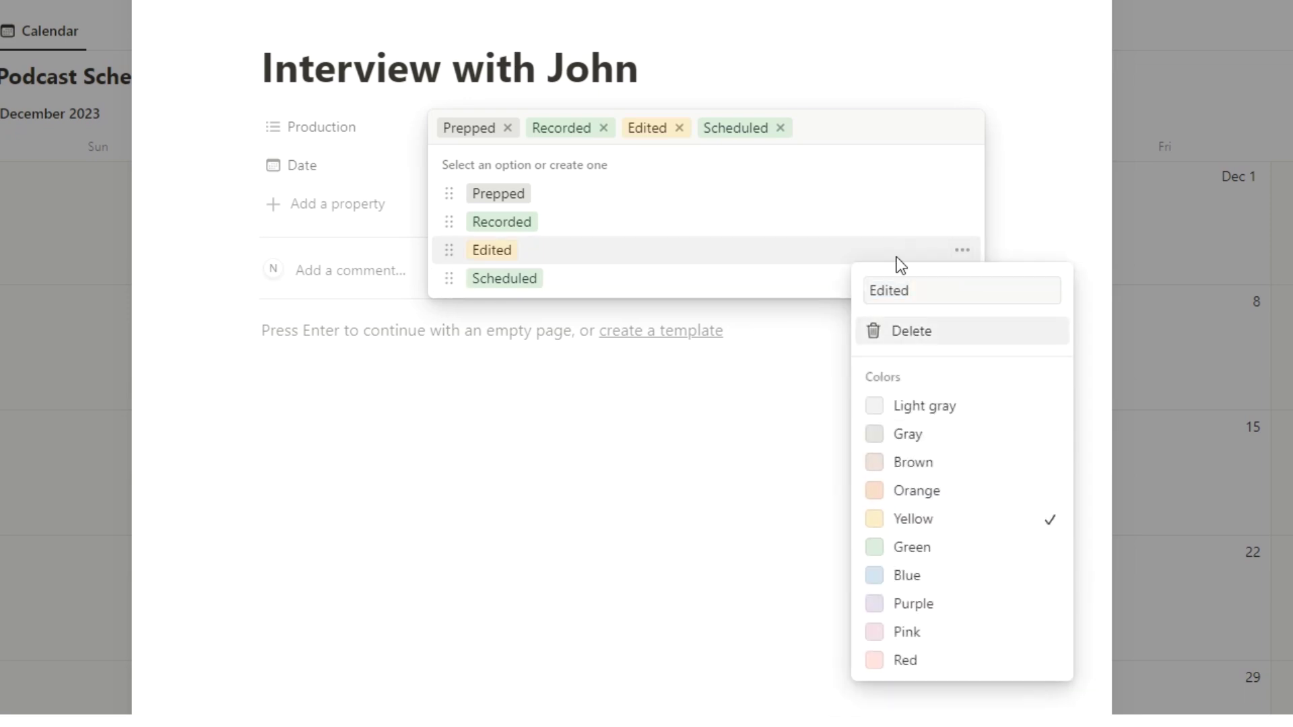
click(895, 262)
click(961, 225)
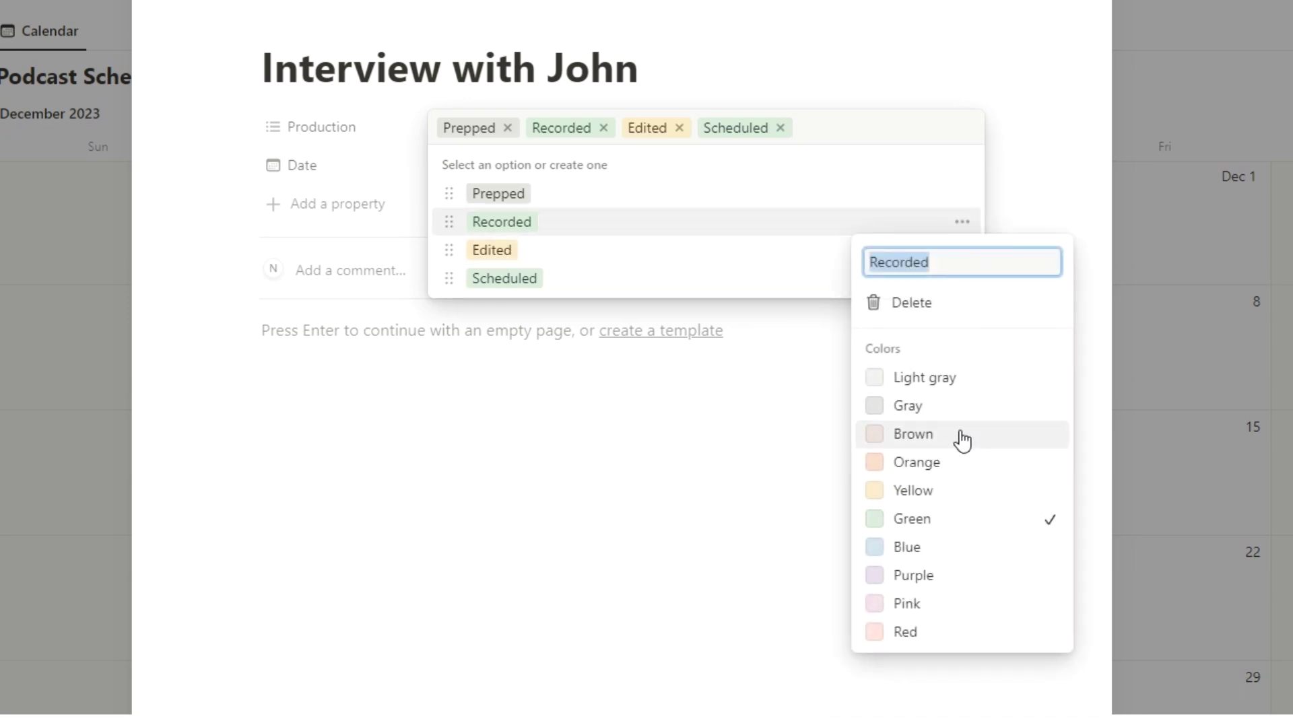
click(943, 547)
click(821, 272)
click(633, 441)
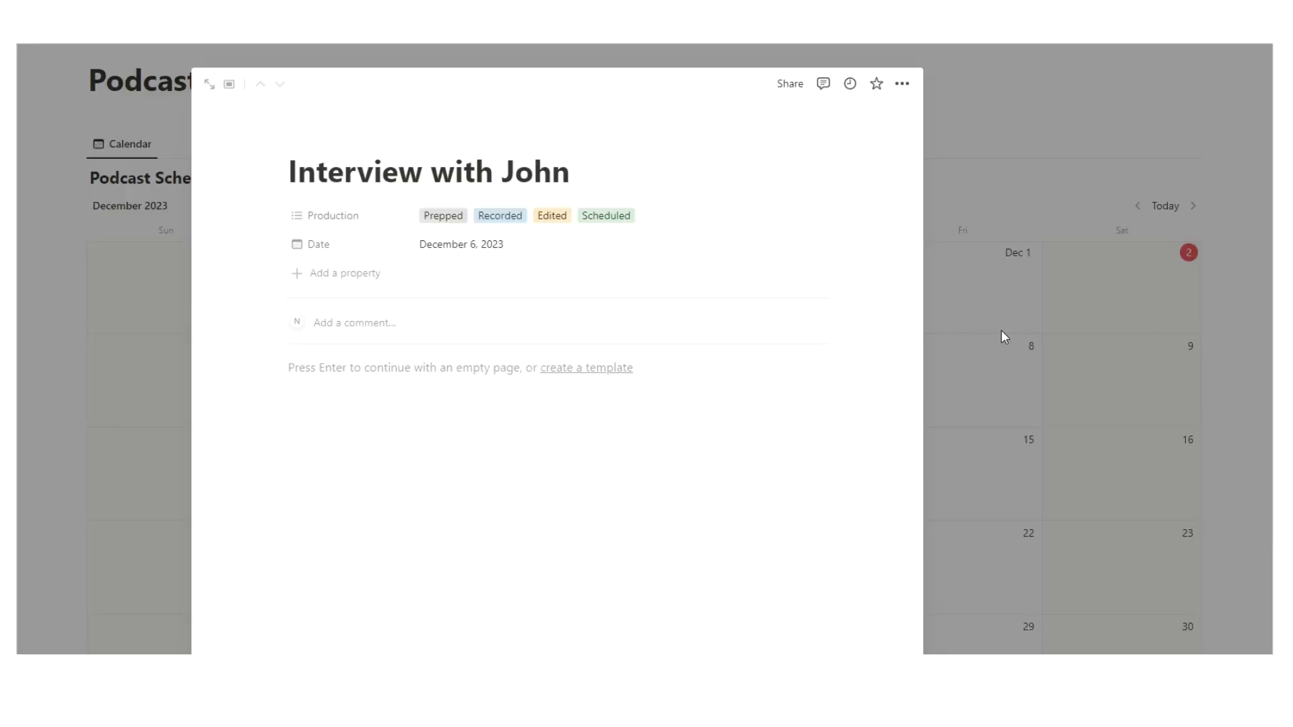
click(1001, 330)
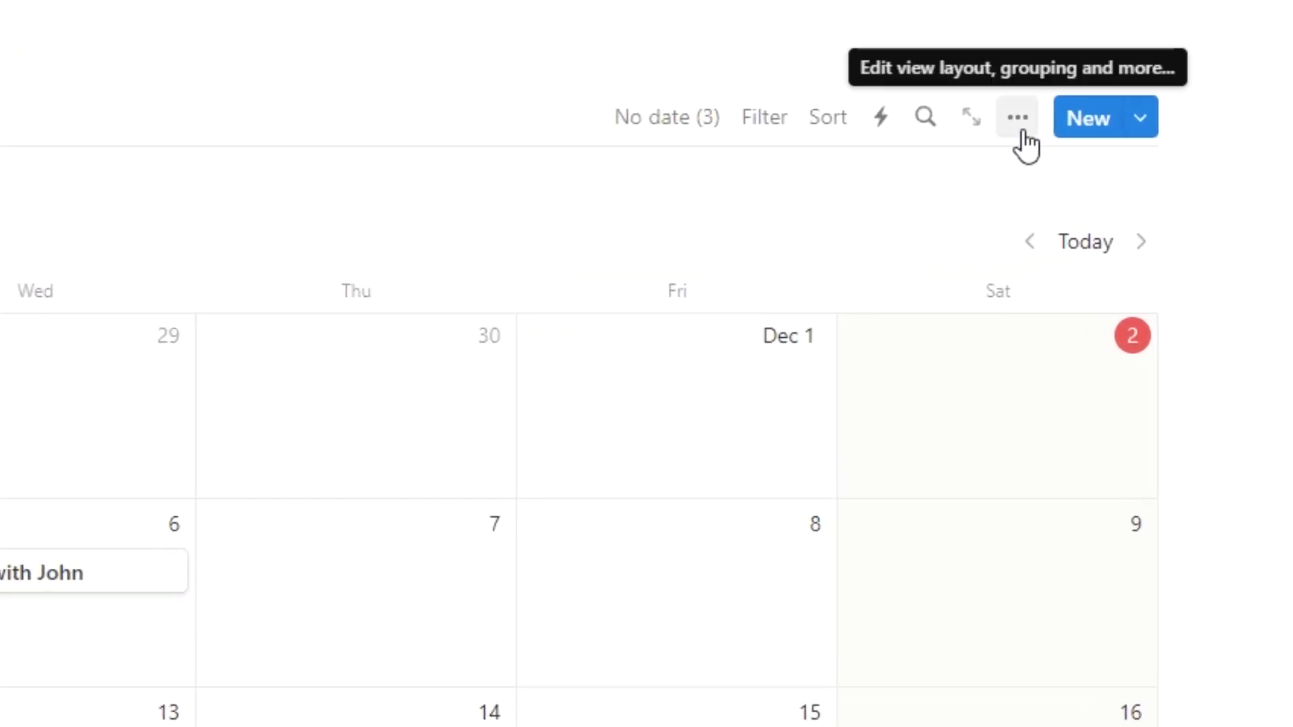
Step: Show the Production property on the calendar entries
click(1023, 134)
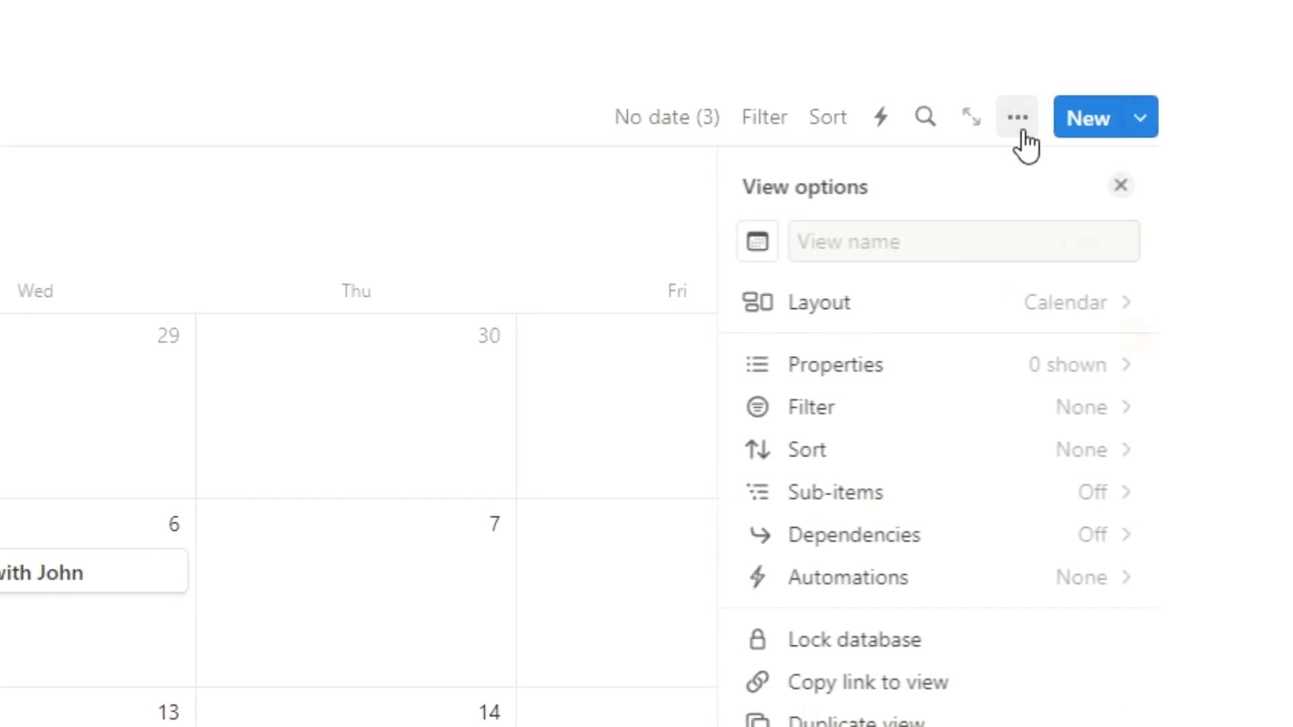
click(934, 369)
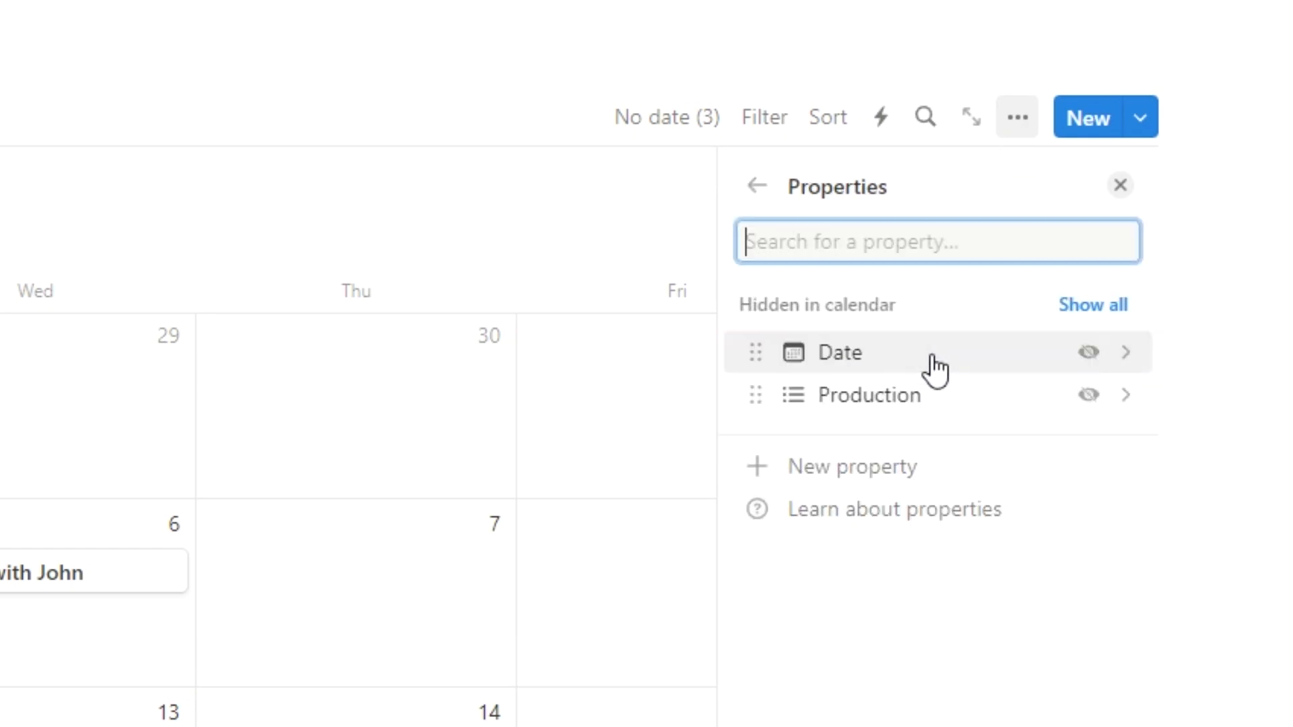
click(1089, 394)
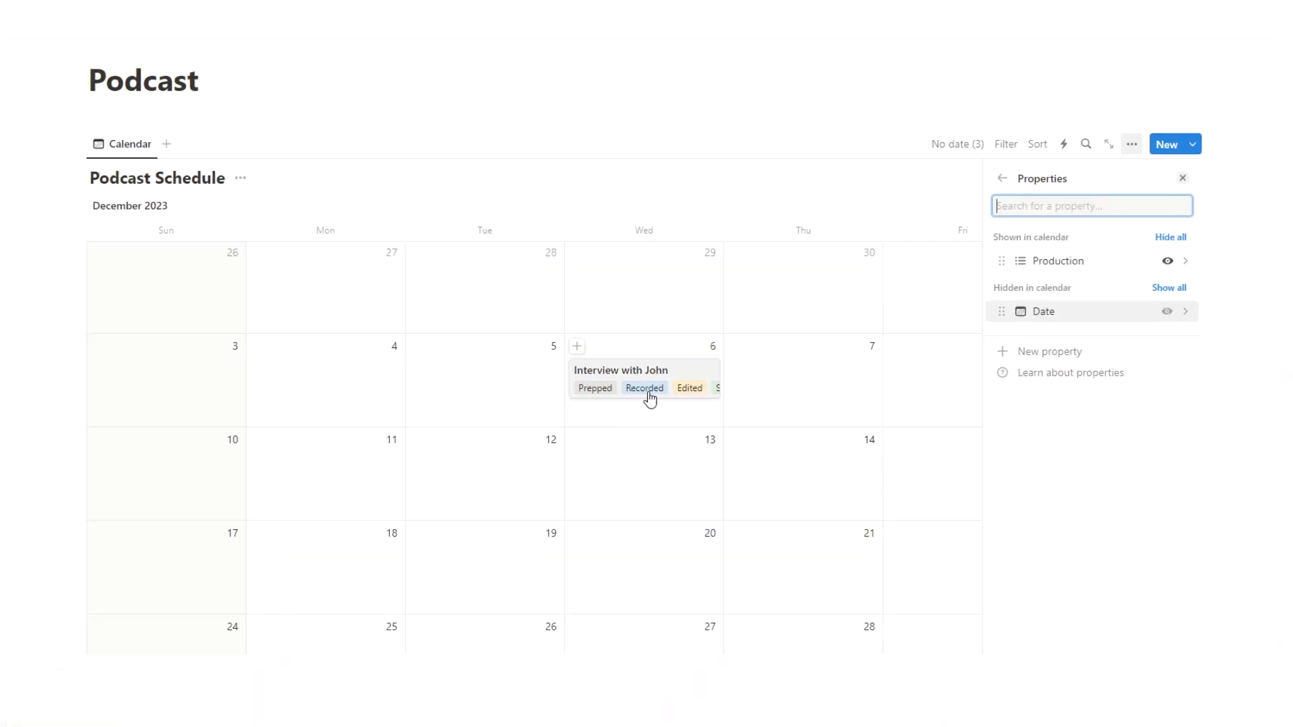
Step: Change the Production property's type from Multi-select to Select in the December 6 interview entry
click(677, 439)
click(641, 385)
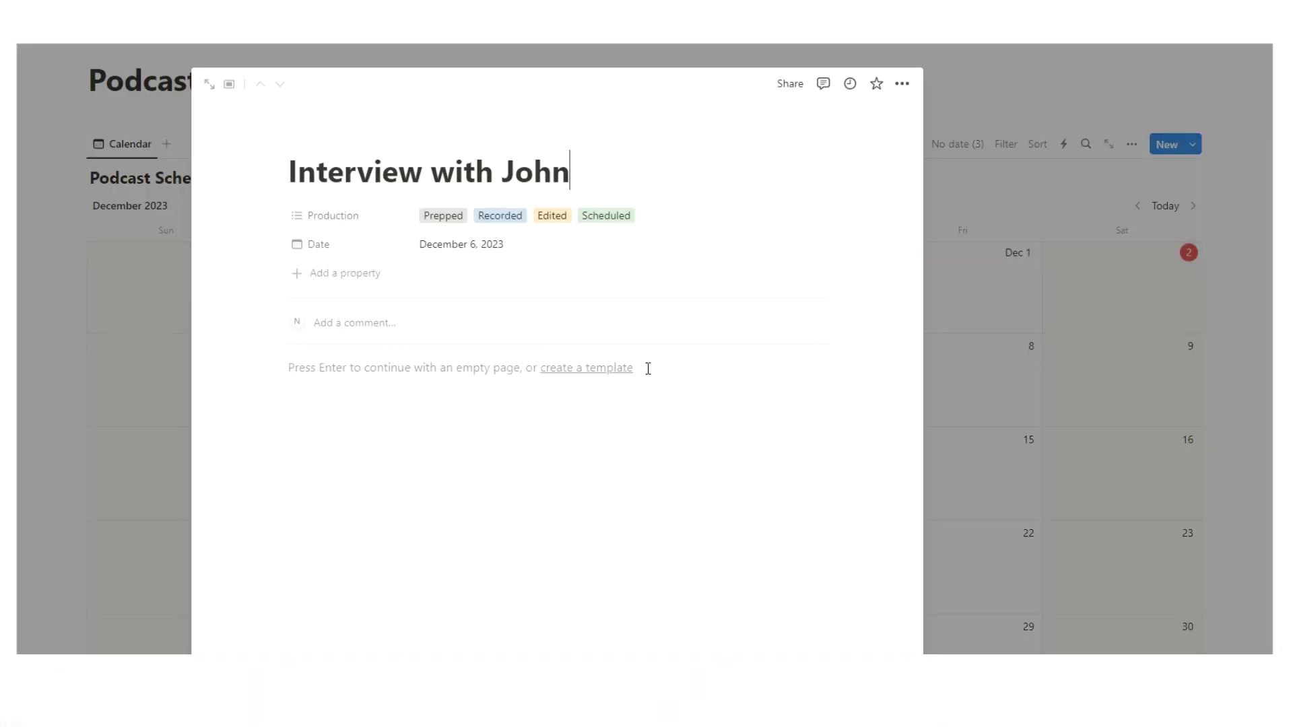
click(358, 218)
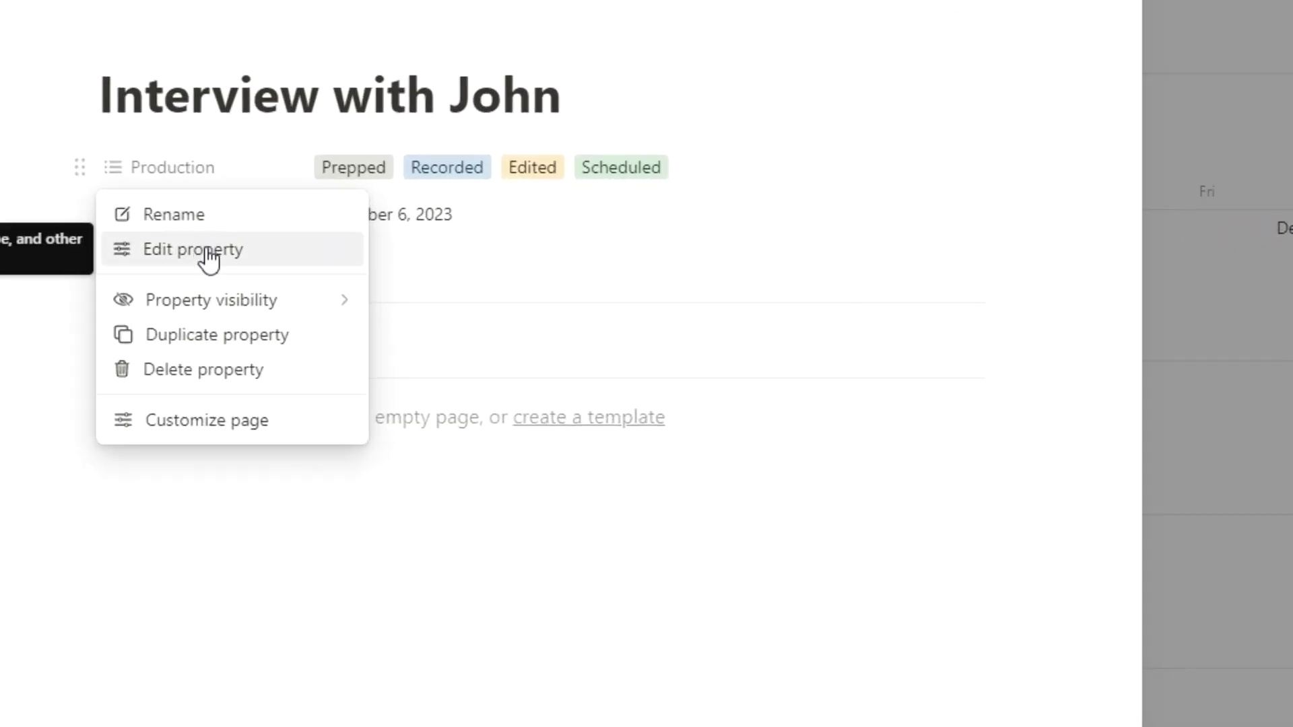
click(209, 257)
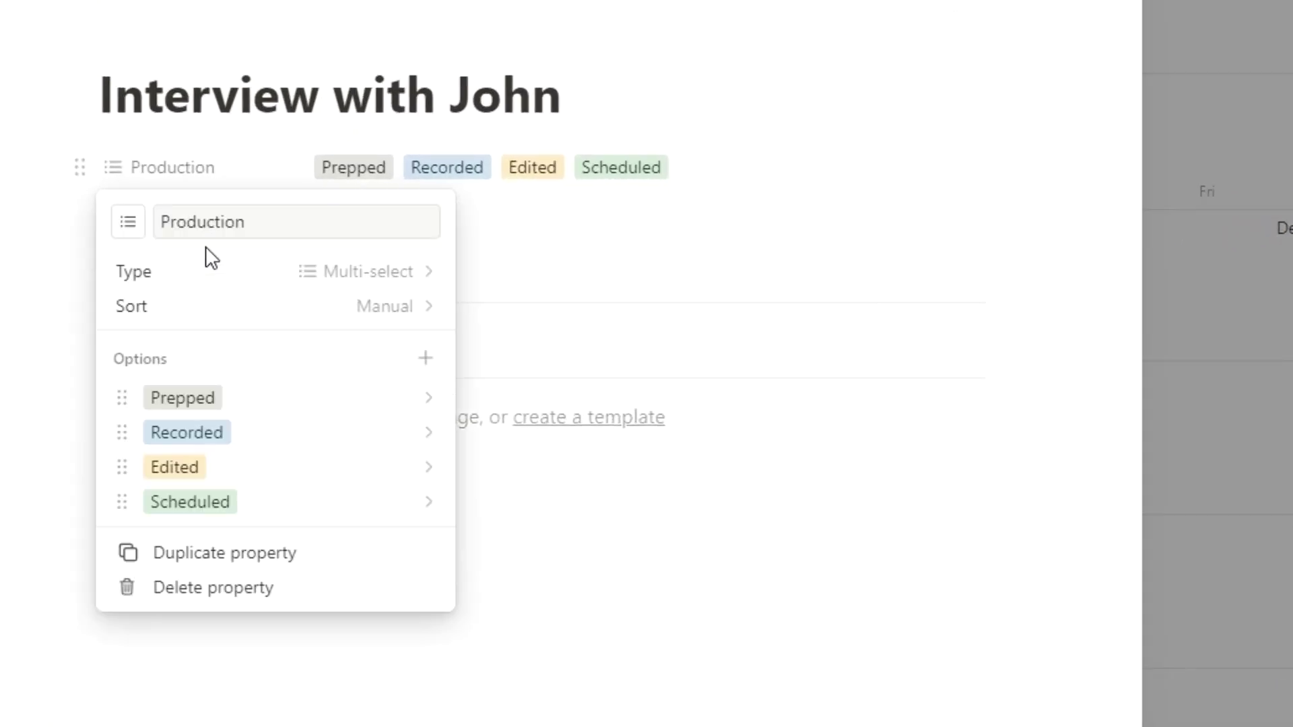
click(385, 278)
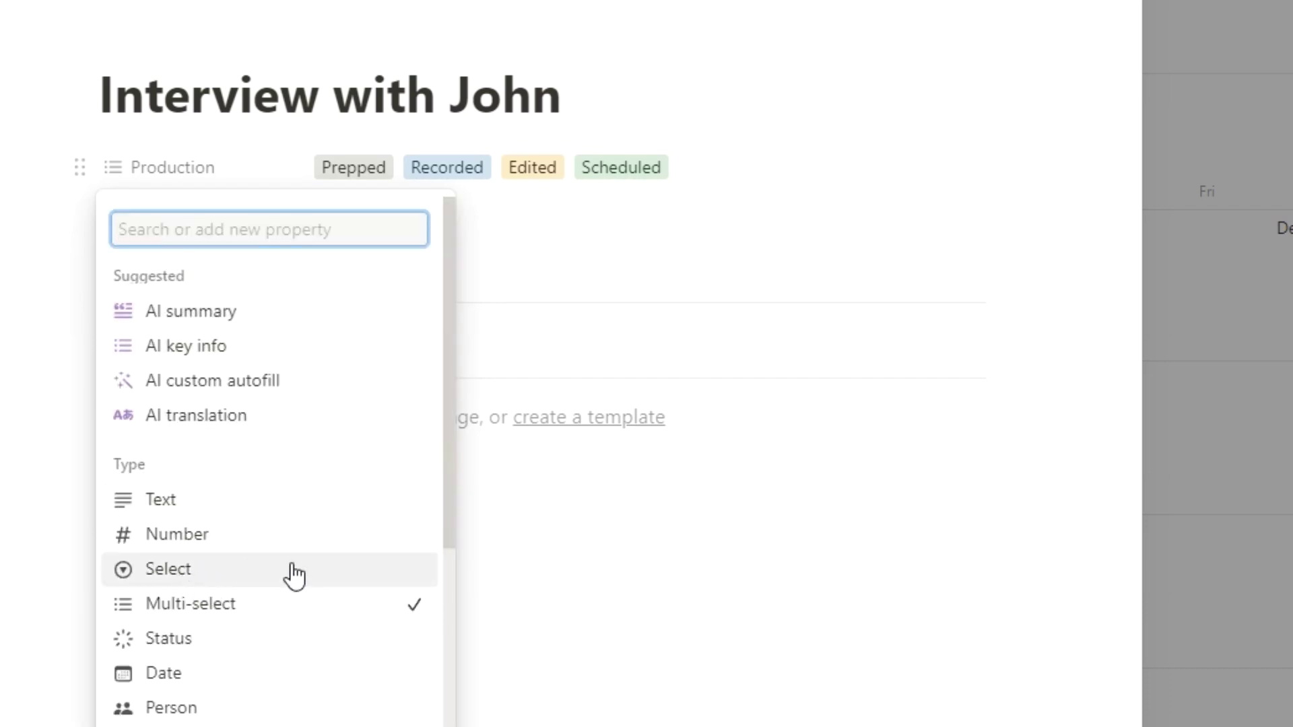
click(288, 569)
click(52, 286)
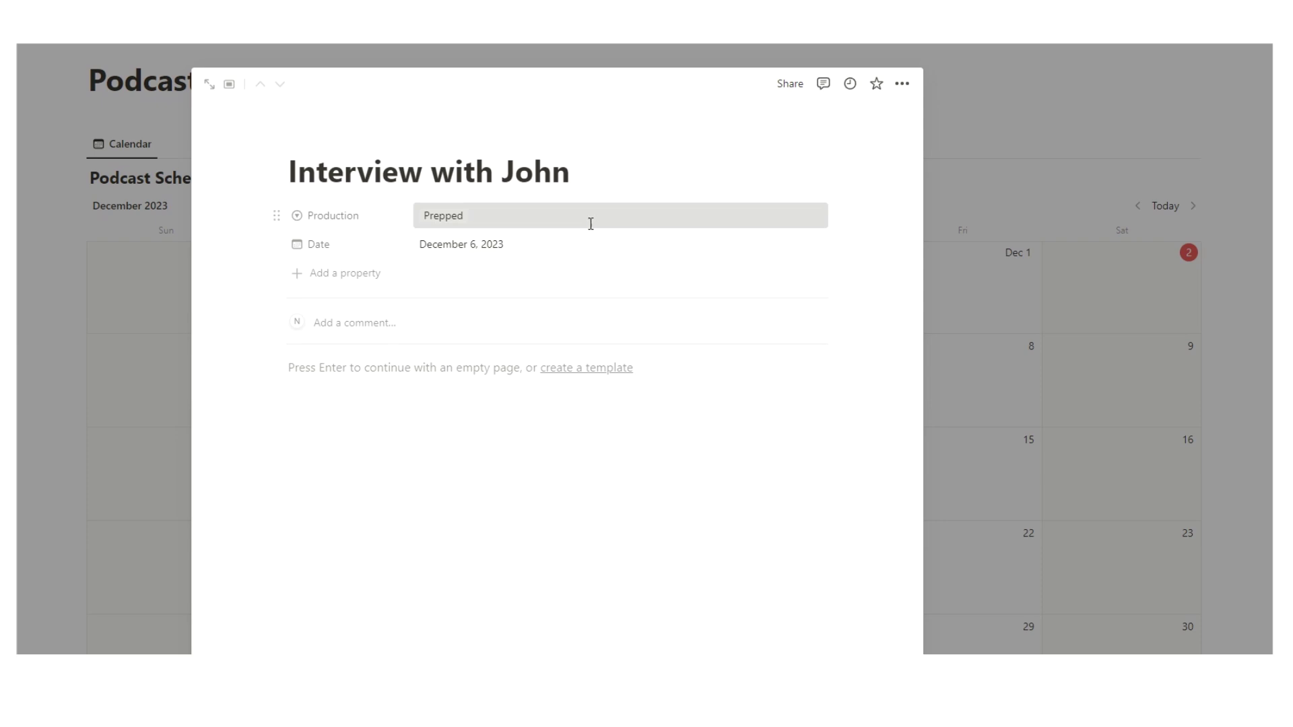
Step: Set the interview entry's Production status to Recorded and return to the calendar
click(596, 179)
click(519, 289)
click(994, 315)
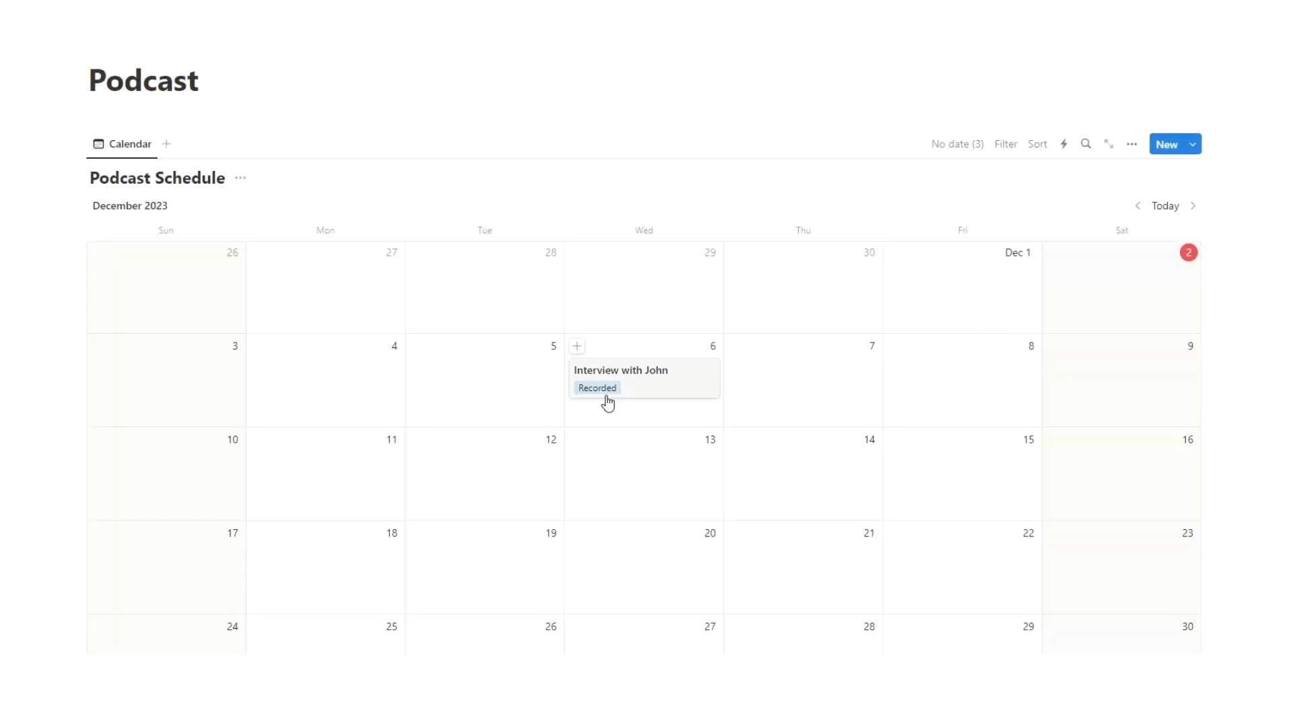
Step: Set the December 6 interview's Production status to Edited and close the entry
click(653, 393)
click(458, 215)
click(519, 306)
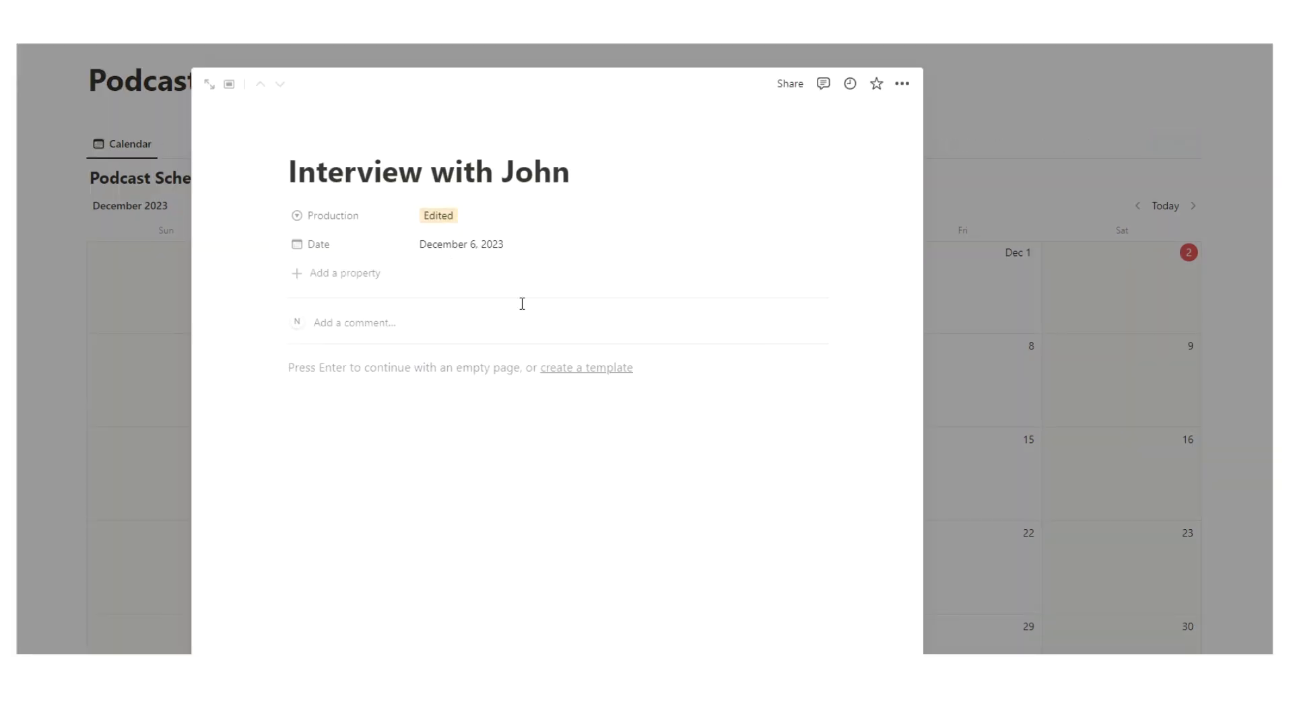
key(Escape)
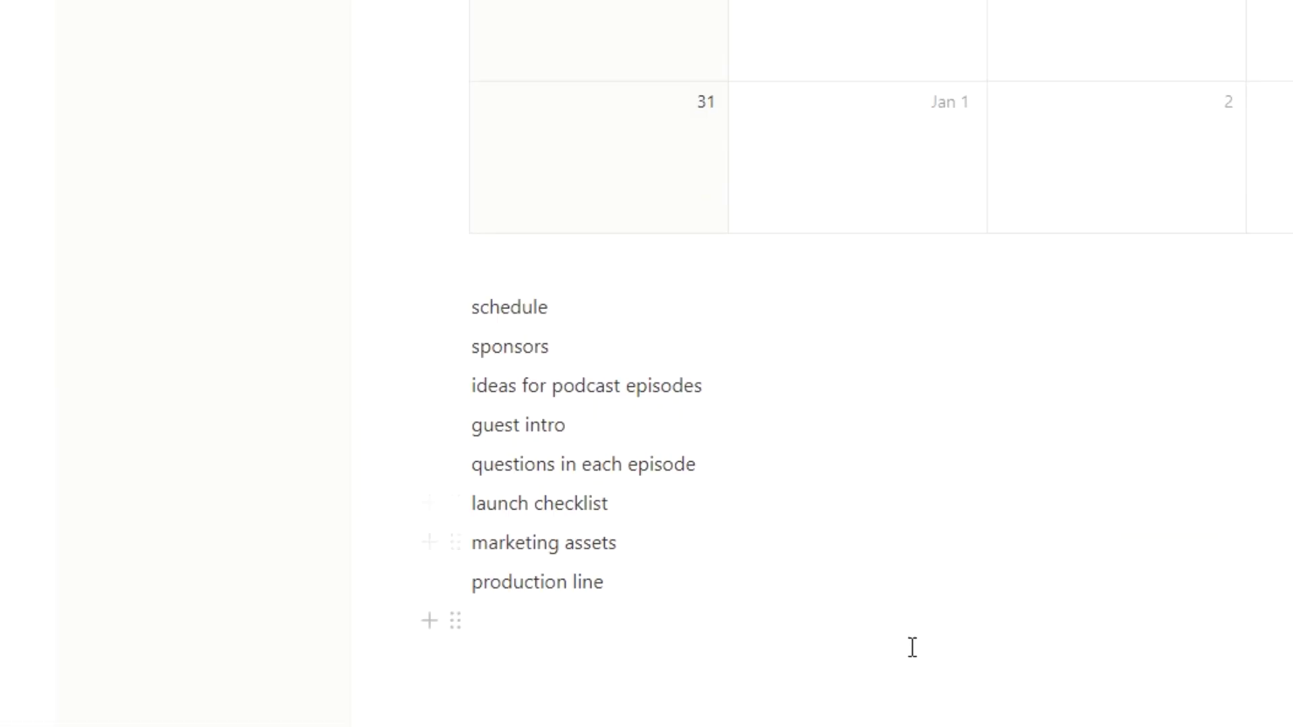
Step: Turn the planning topics from schedule to production line into a to-do list and check off schedule
drag(906, 644, 483, 301)
click(457, 306)
mouse_move(427, 264)
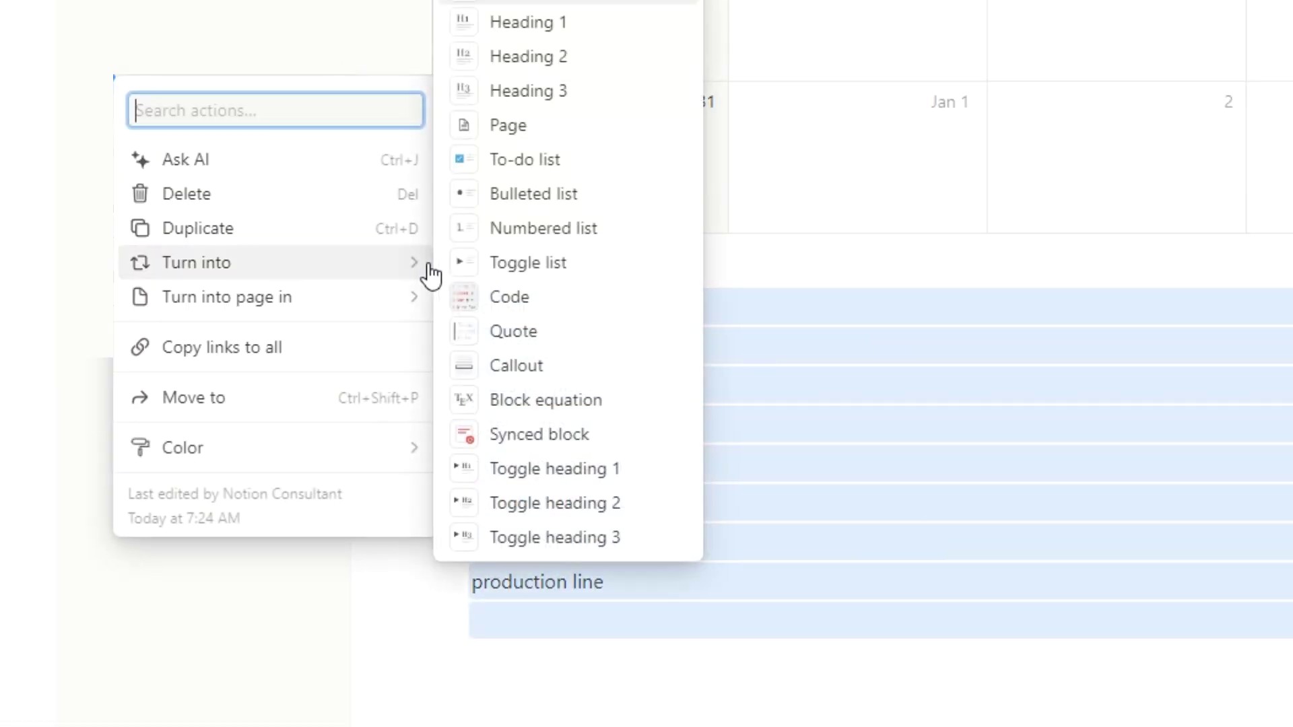
click(575, 162)
click(635, 627)
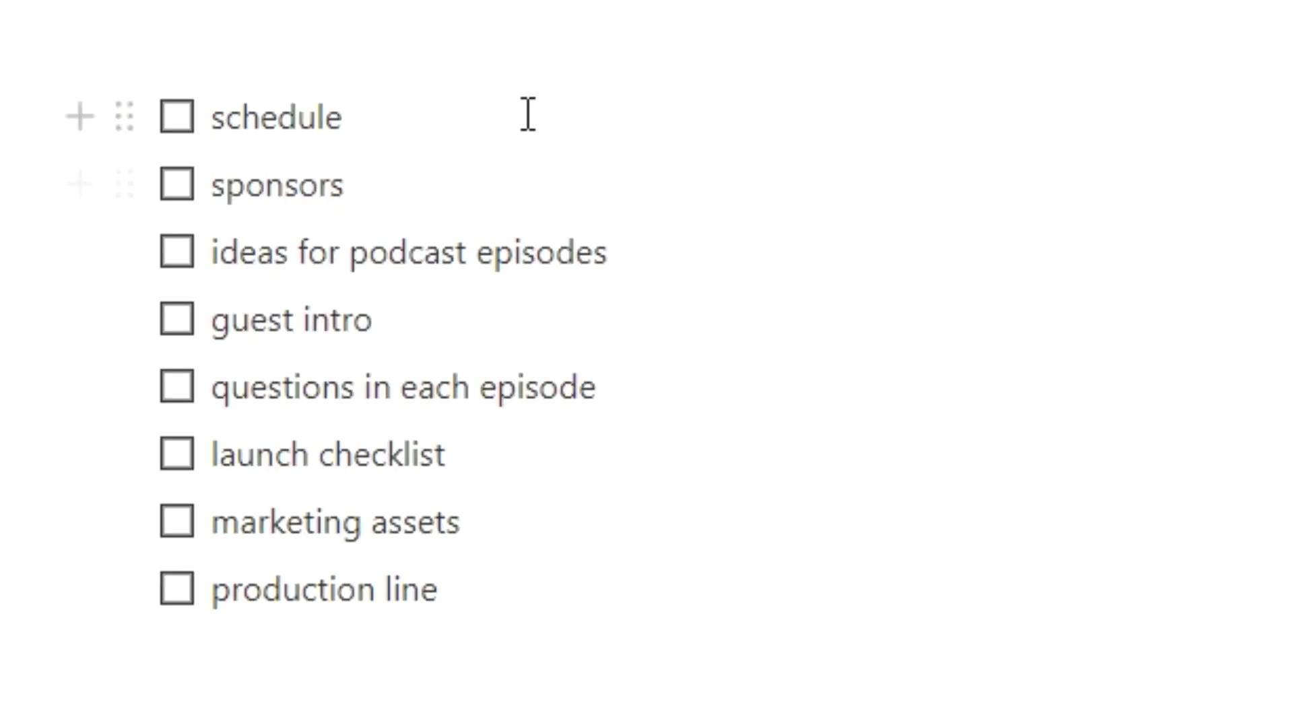
click(182, 120)
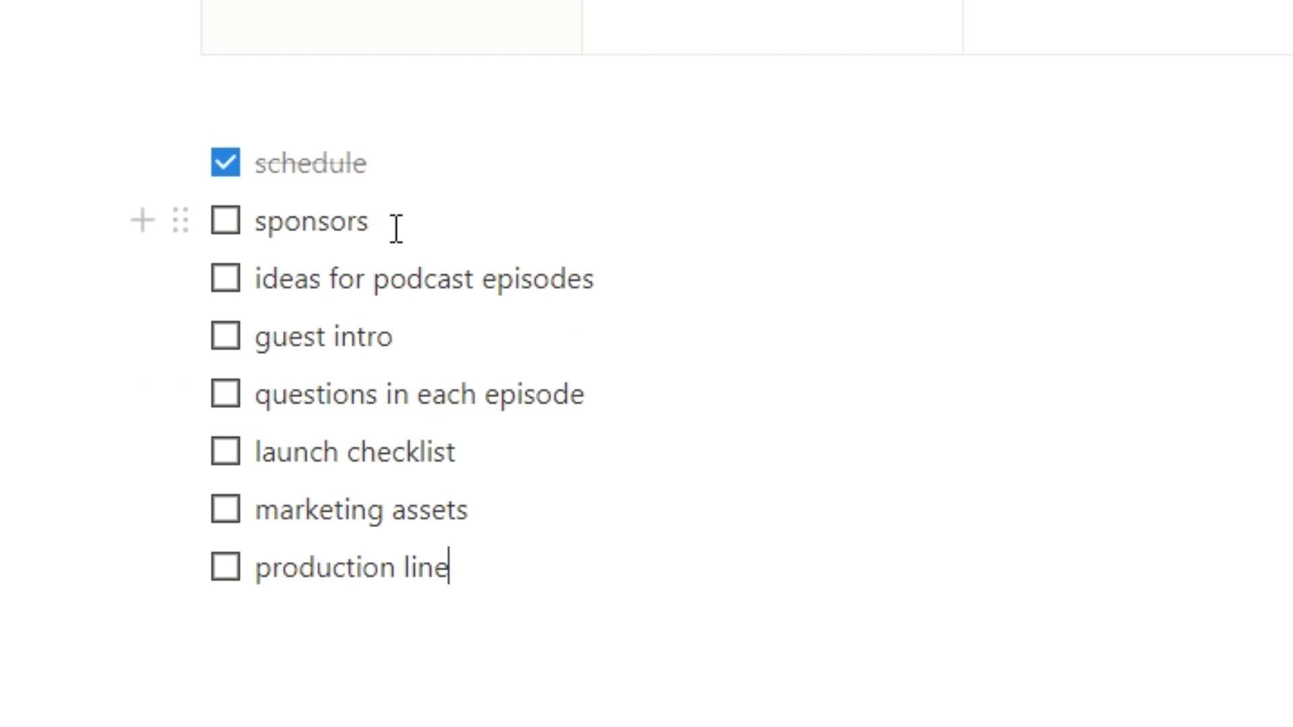
Step: Insert a table view on a new line between the Podcast Schedule calendar and the to-do list
scroll(613, 269, up, 5)
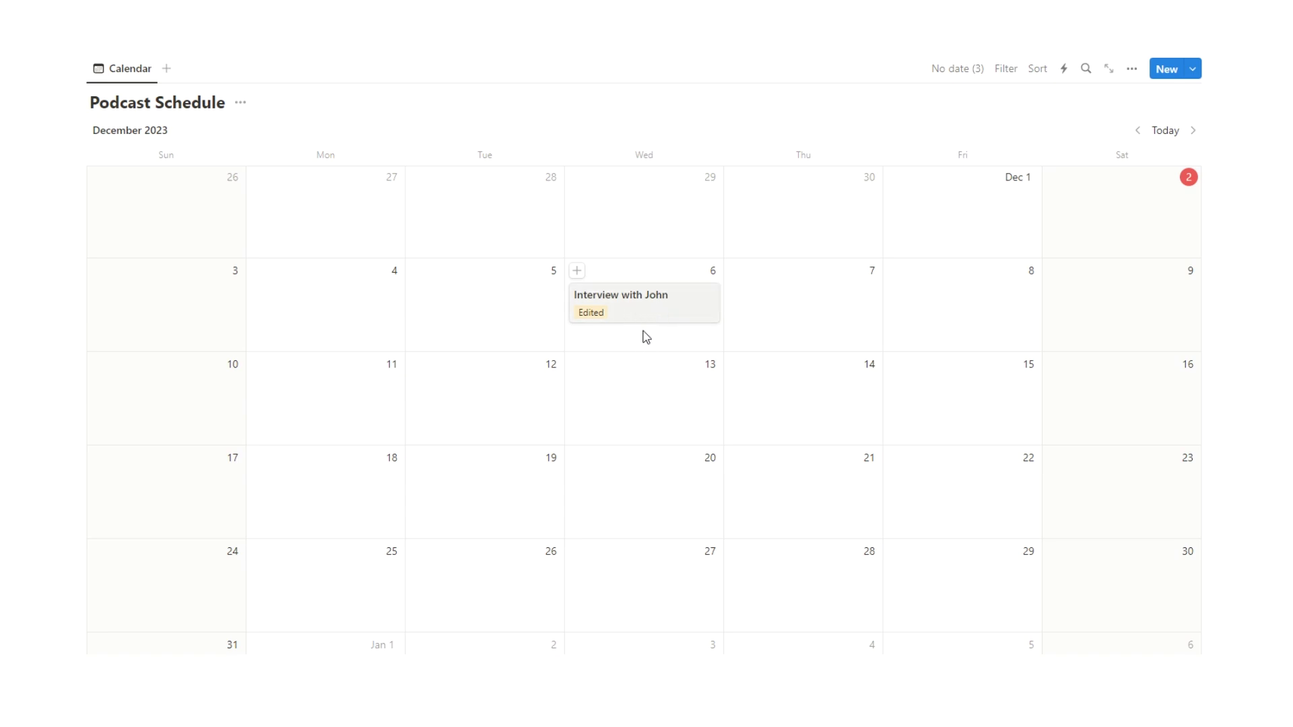
scroll(451, 433, up, 1)
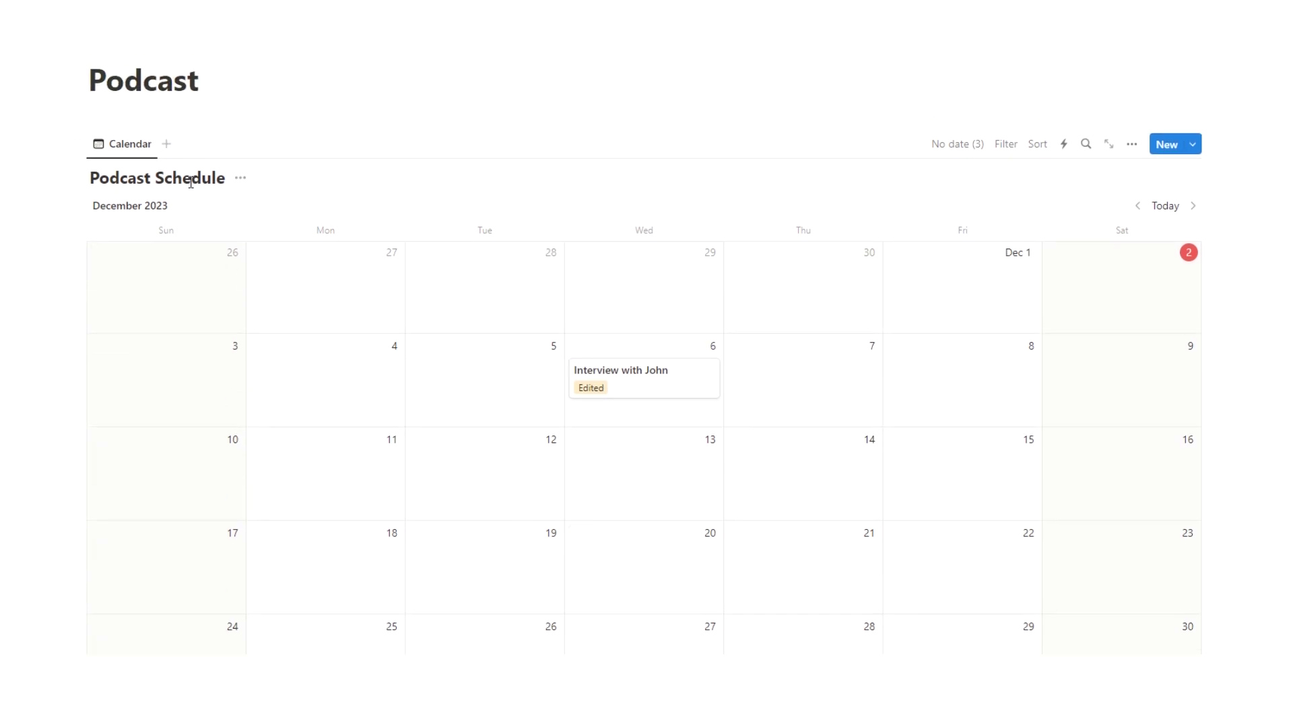
scroll(628, 273, down, 2)
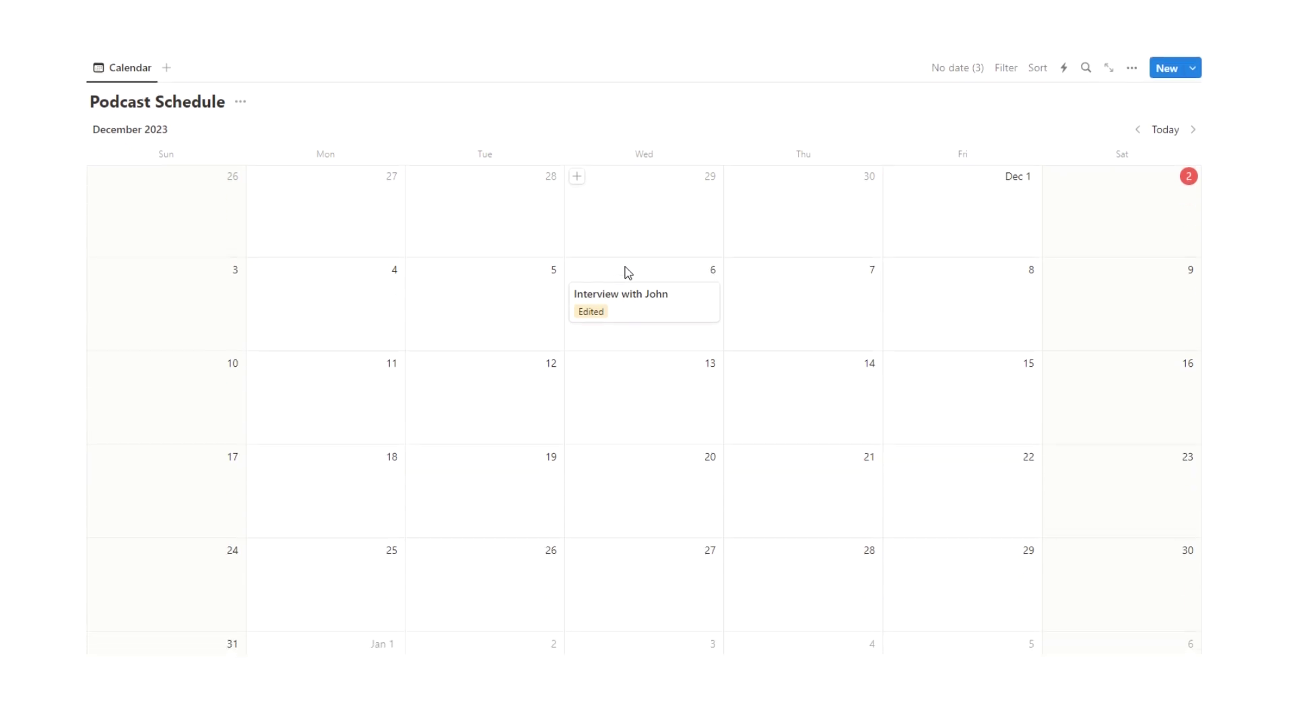
click(233, 293)
key(Return)
key(Return)
click(196, 323)
text(/)
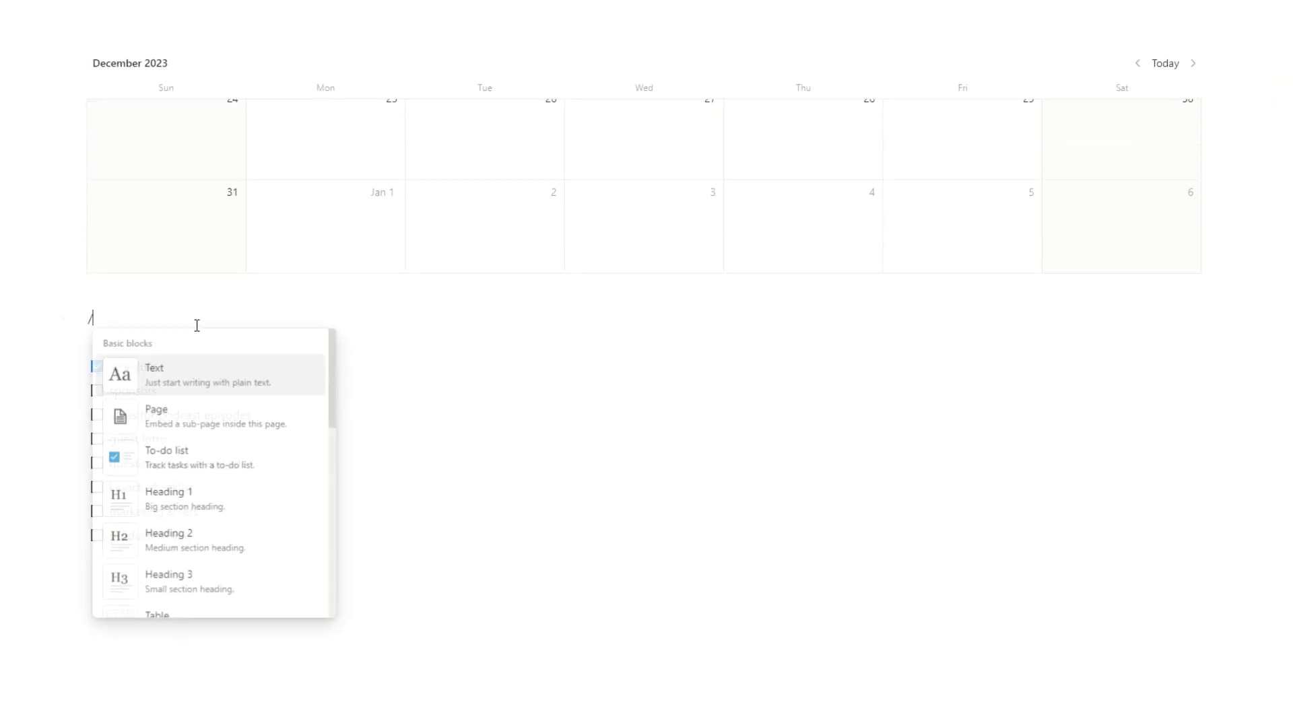
text(da)
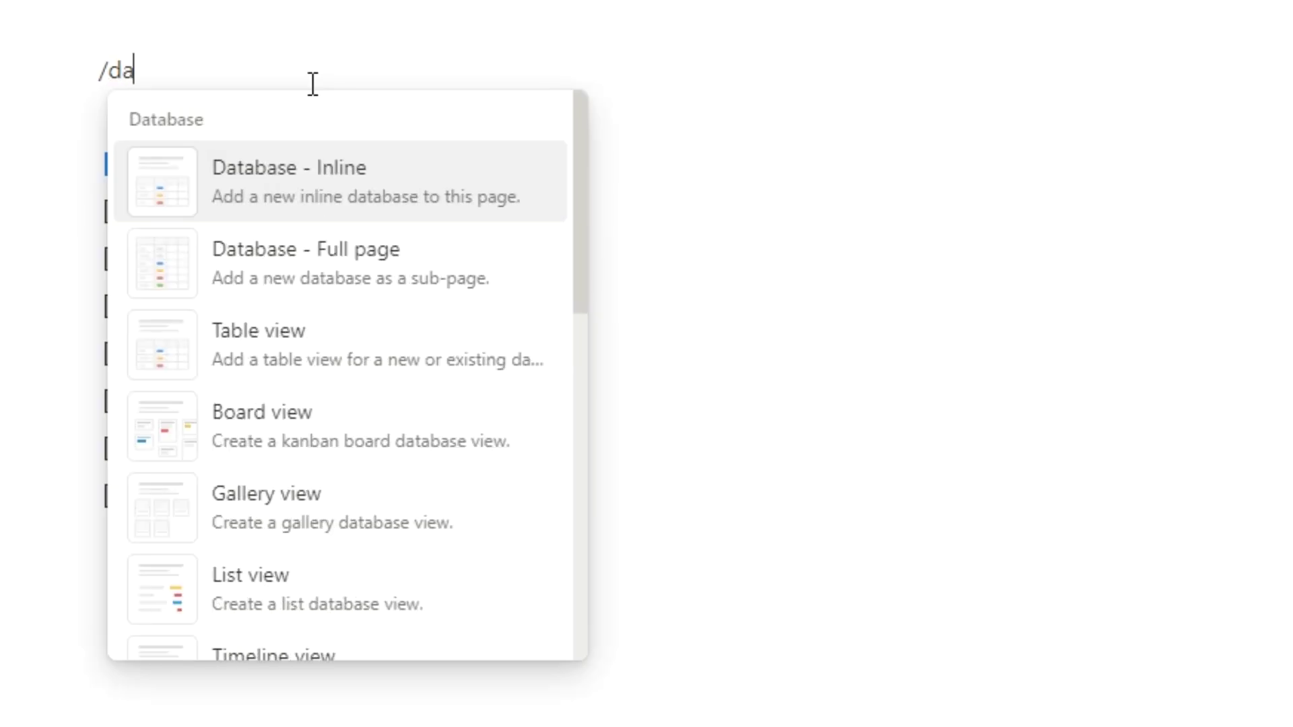
click(341, 349)
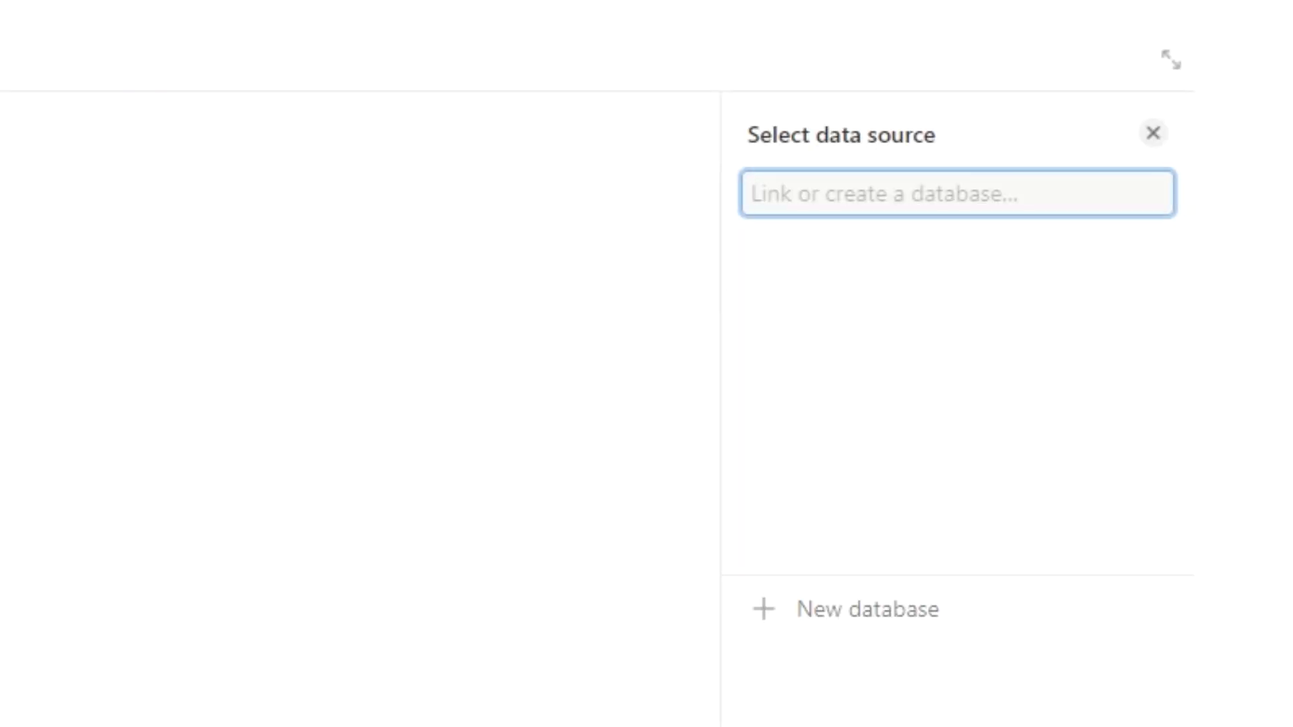
Step: Create a new database named Podcast Sponsors as the table view's data source
text(Podcast S)
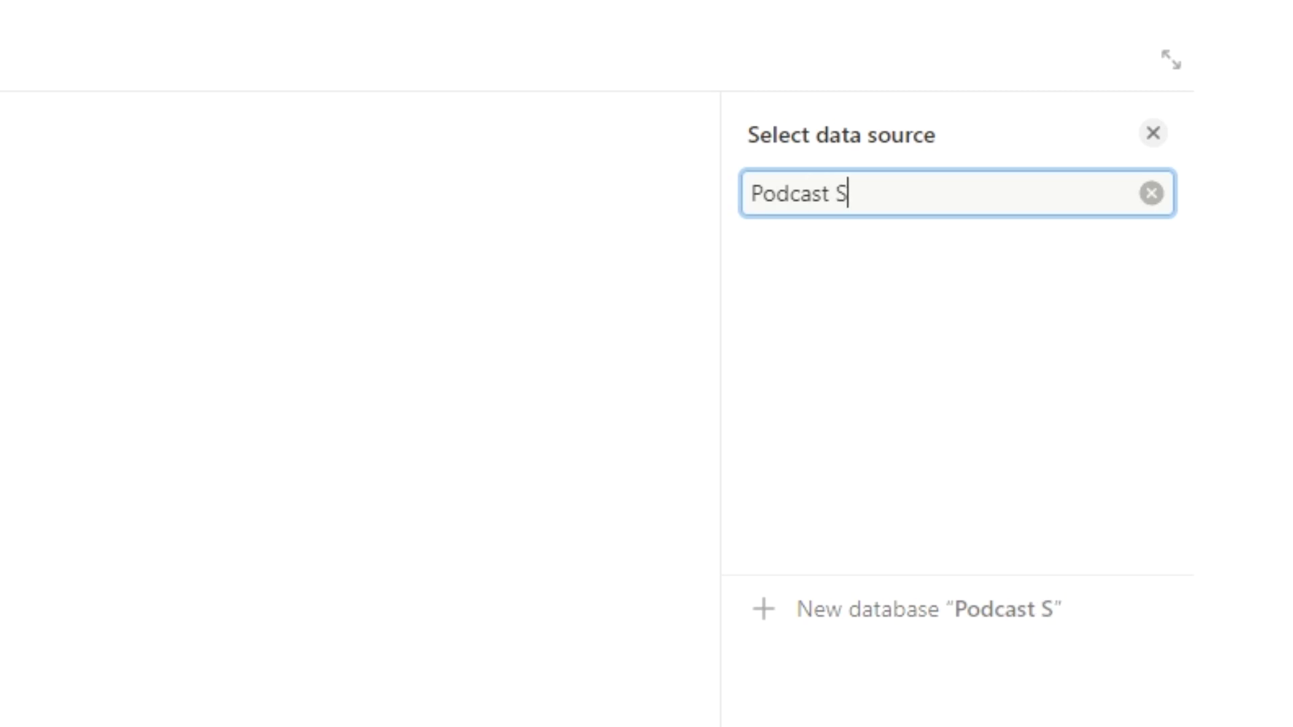
text(ponsors)
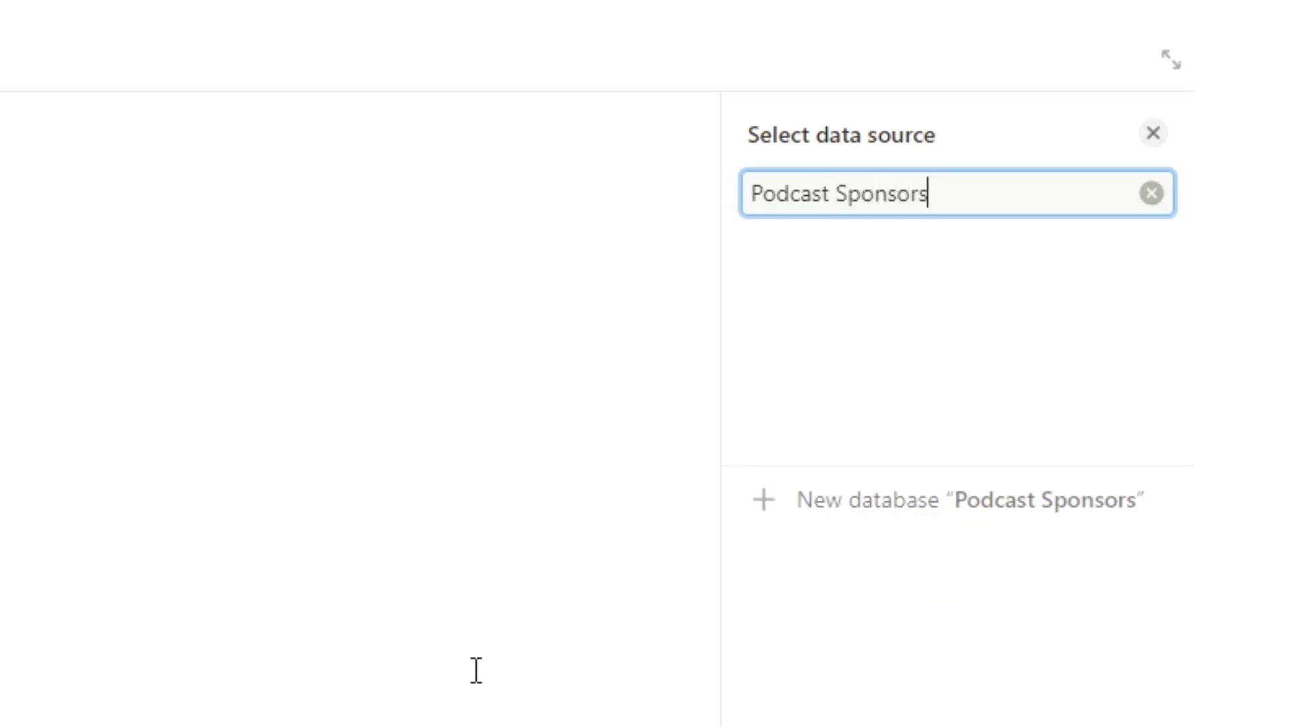
click(939, 522)
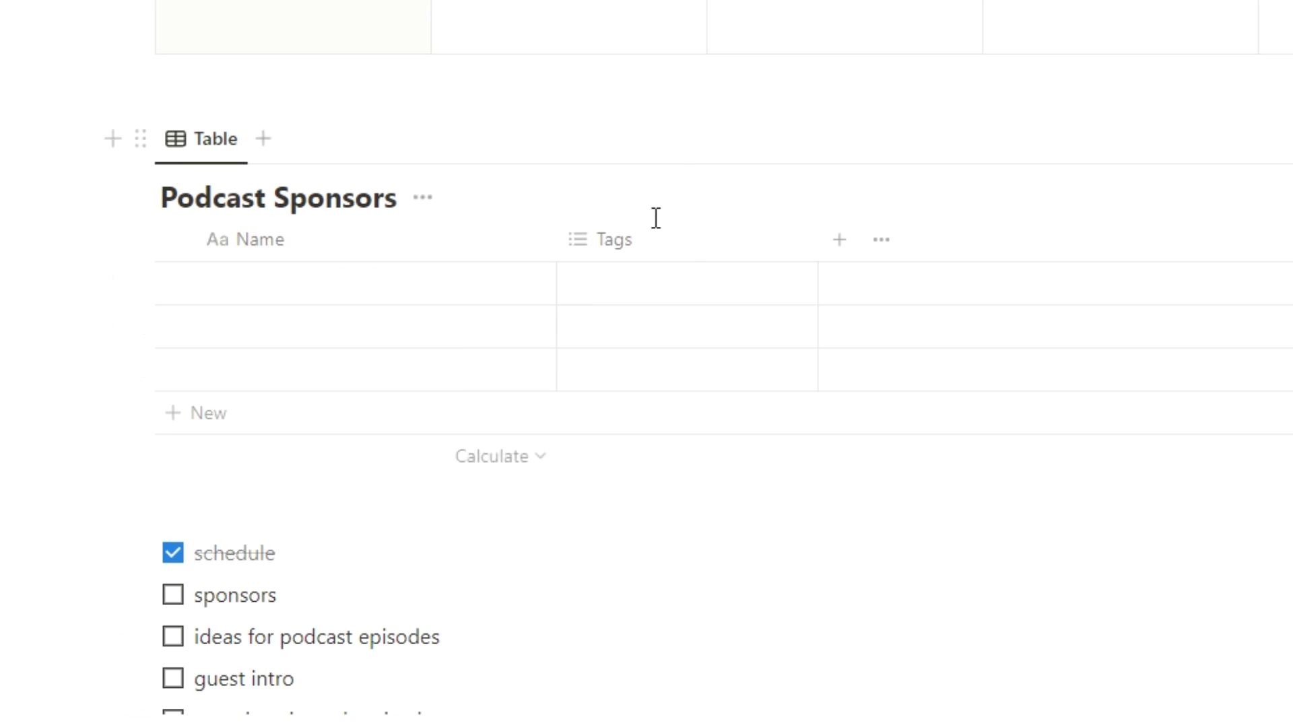
Step: Rename the Name column of the Podcast Sponsors table to Sponsor
click(300, 244)
double_click(317, 296)
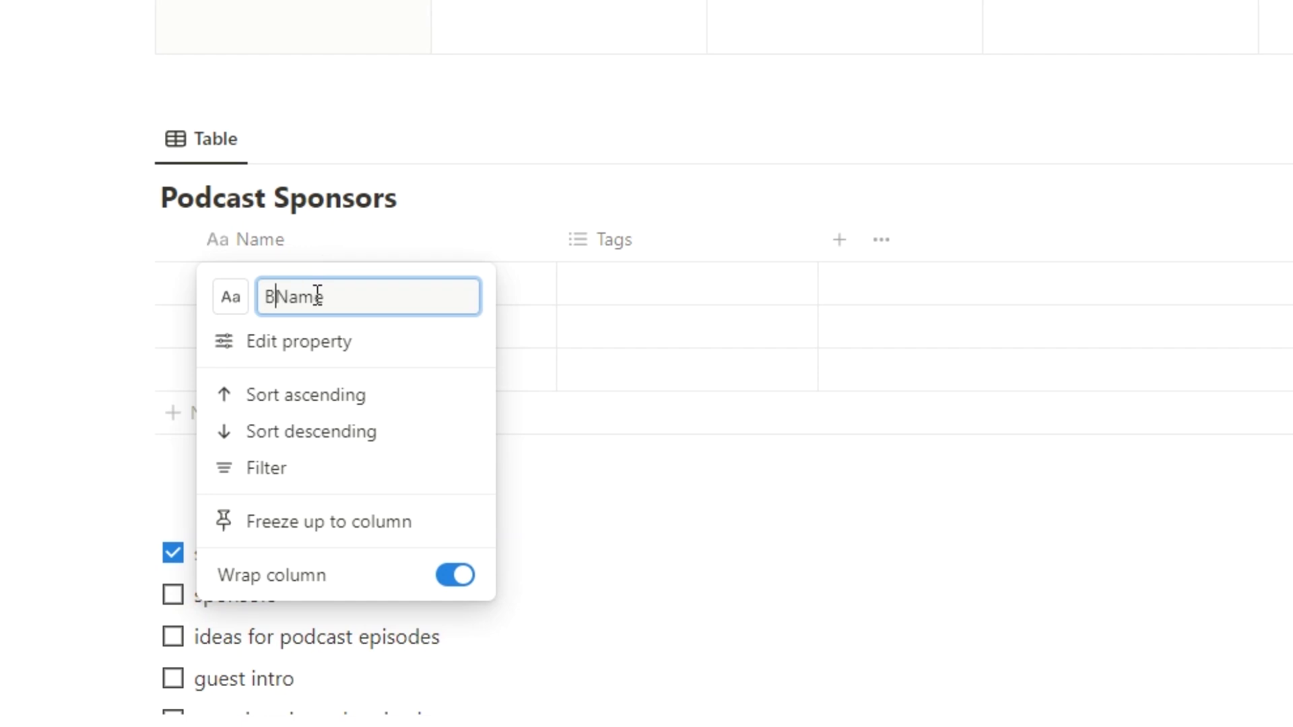
text(Sponsor)
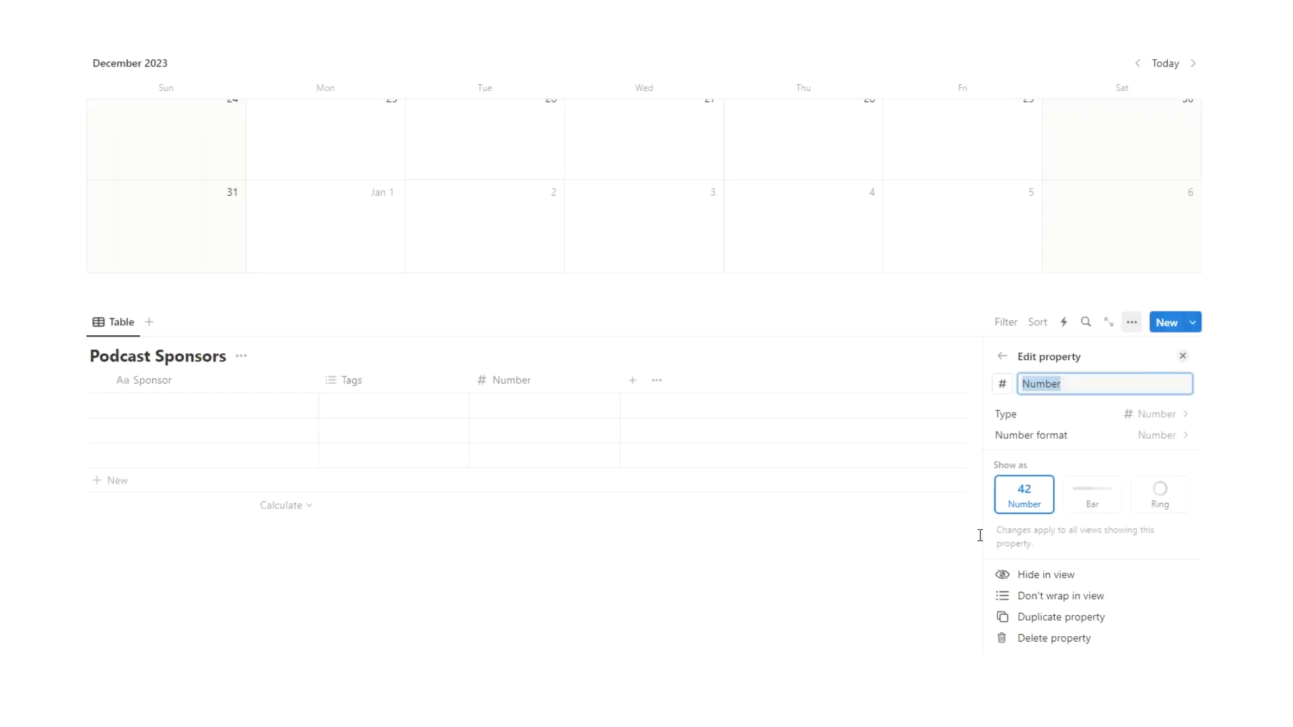
Step: Name the table's Number property Pay and place its column between Sponsor and Tags
text(Pay)
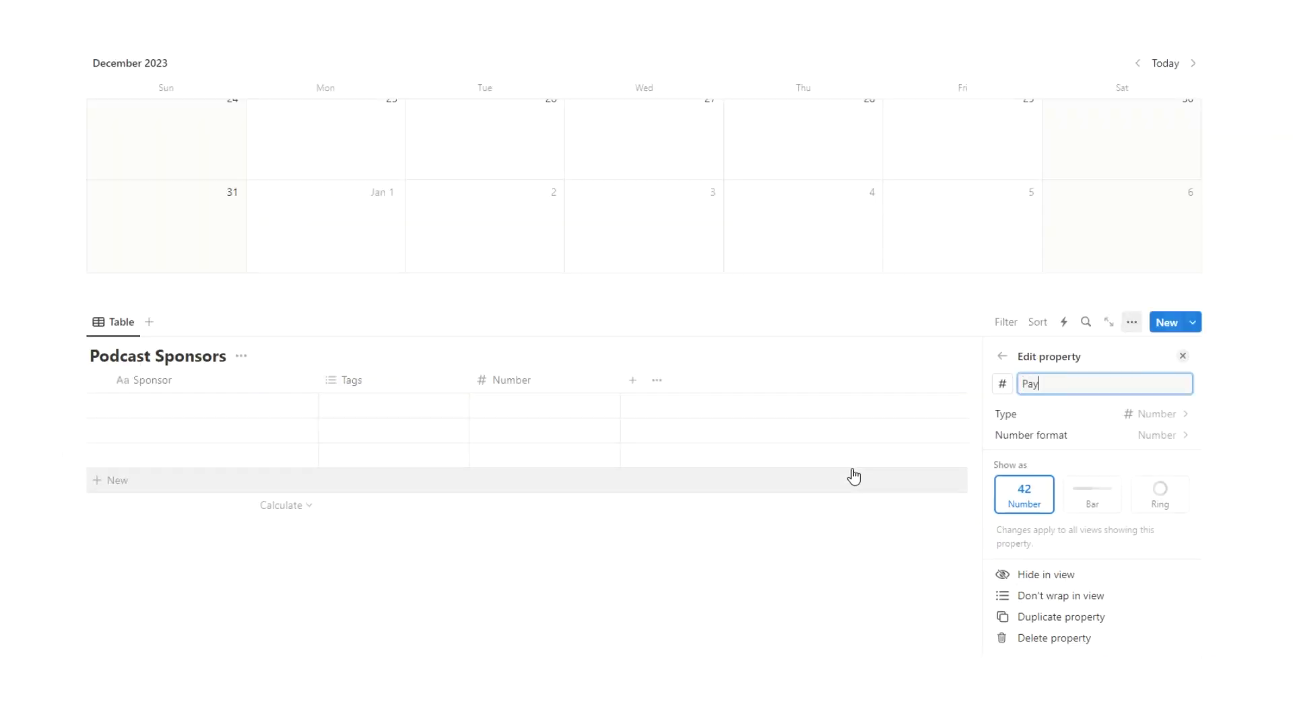
drag(343, 380, 471, 380)
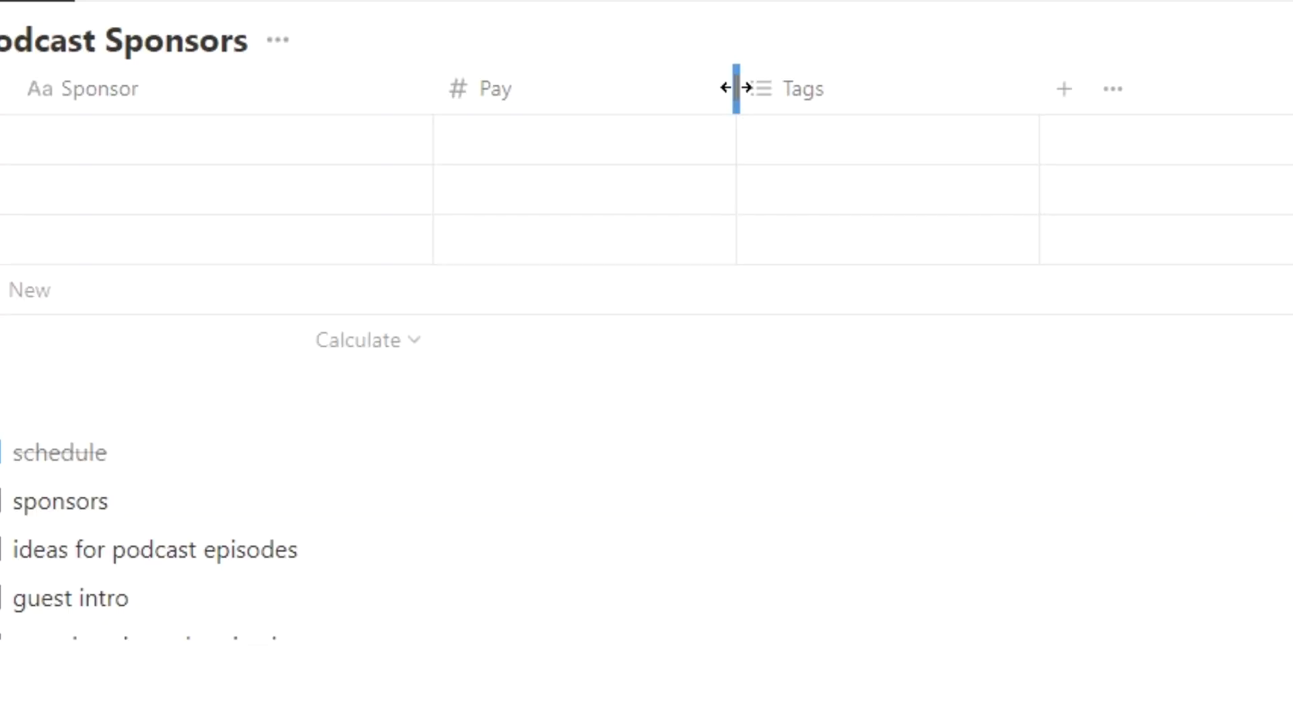
Step: Set the Pay property's number format to US Dollar
click(491, 86)
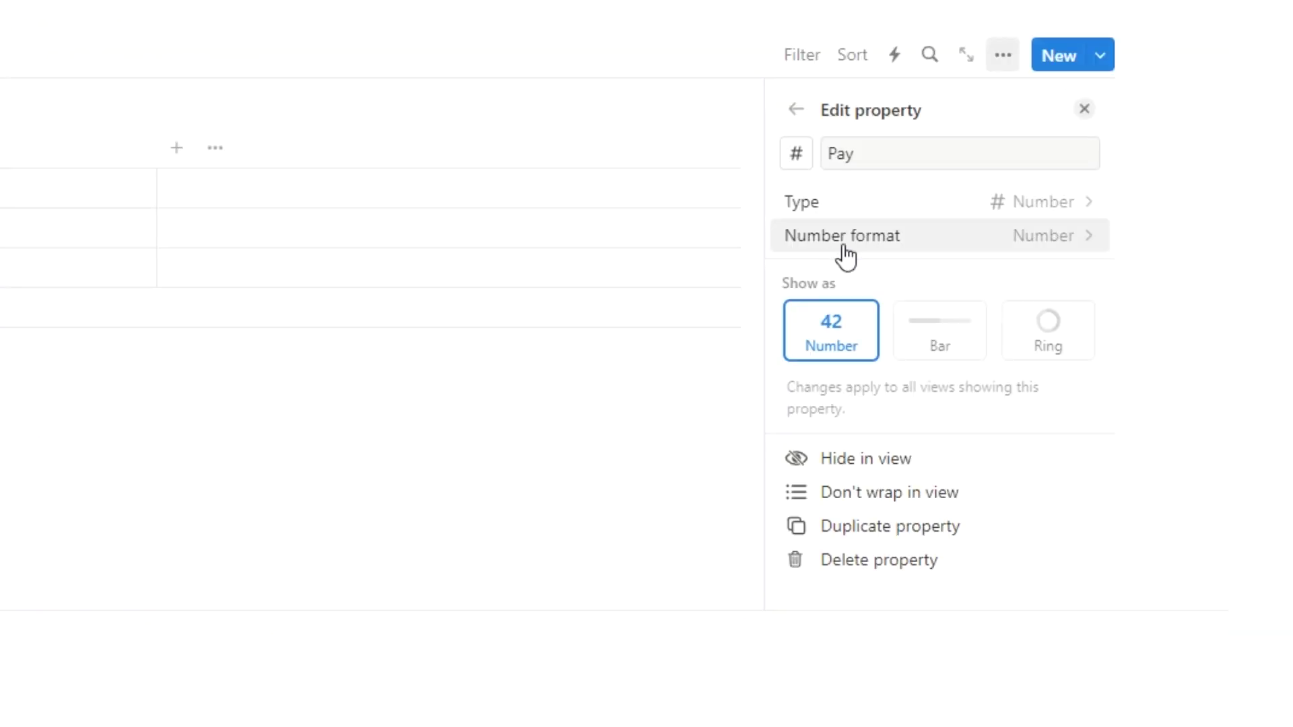
click(929, 237)
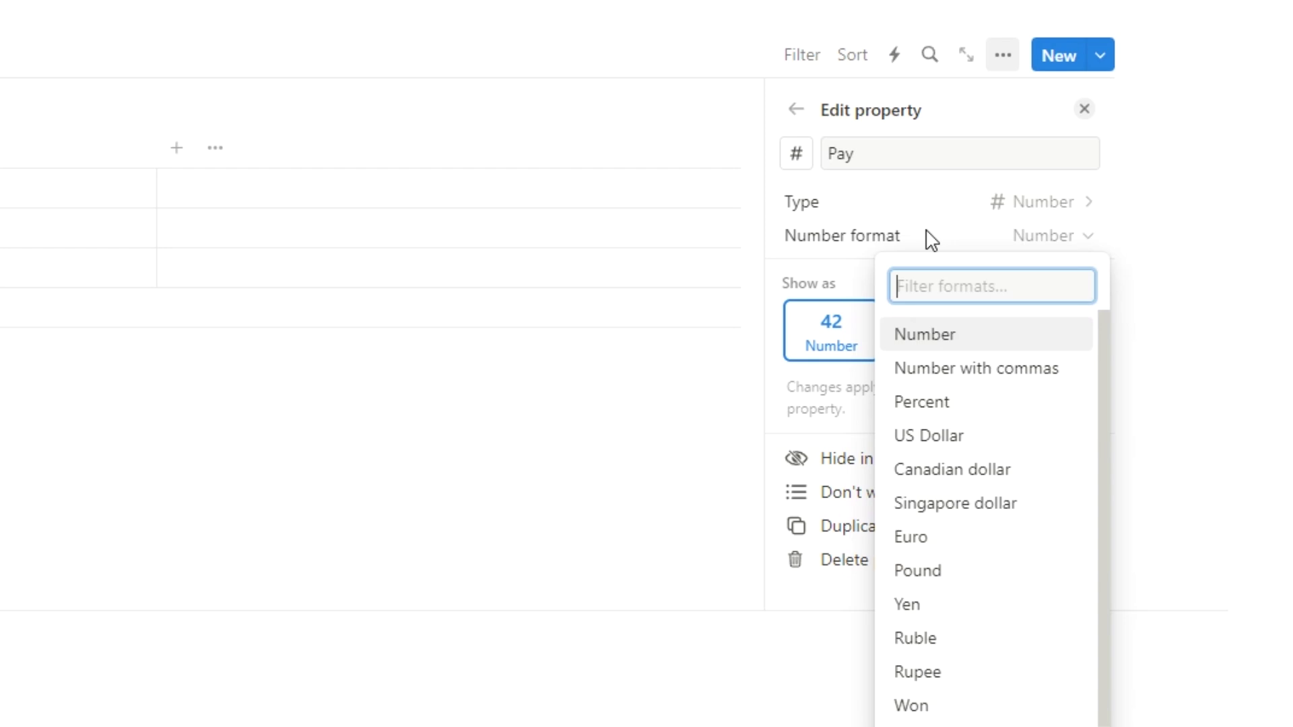
click(969, 436)
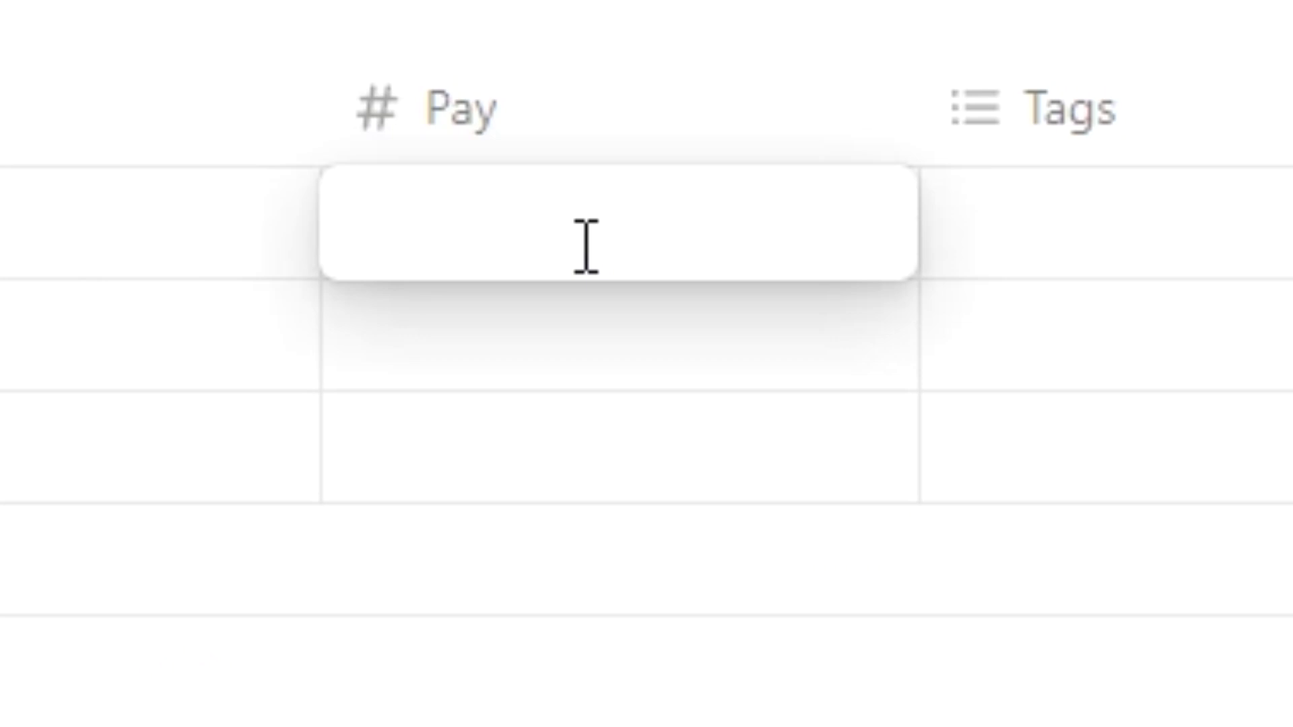
Step: Enter 20 as the Pay amount in the first row of the Podcast Sponsors table
text(20)
key(Return)
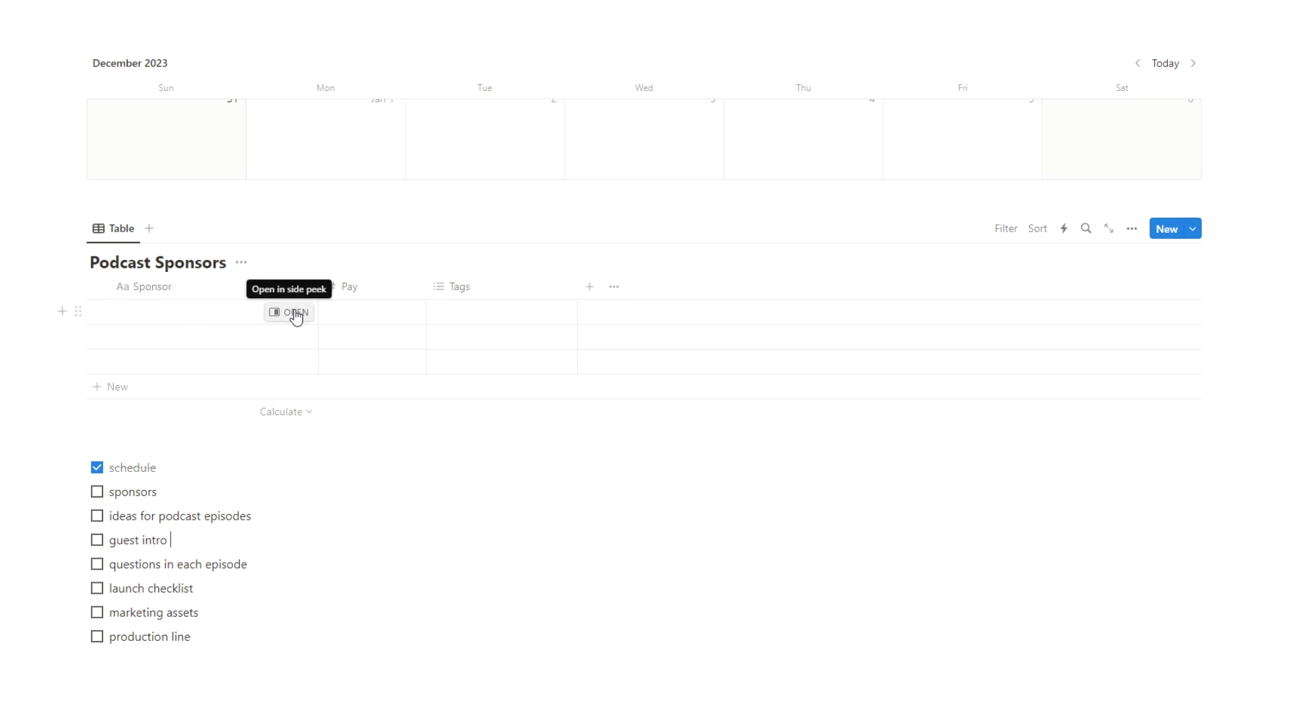
Step: Write Ad Read in the first sponsor's page and name that sponsor Notion in the table
click(291, 314)
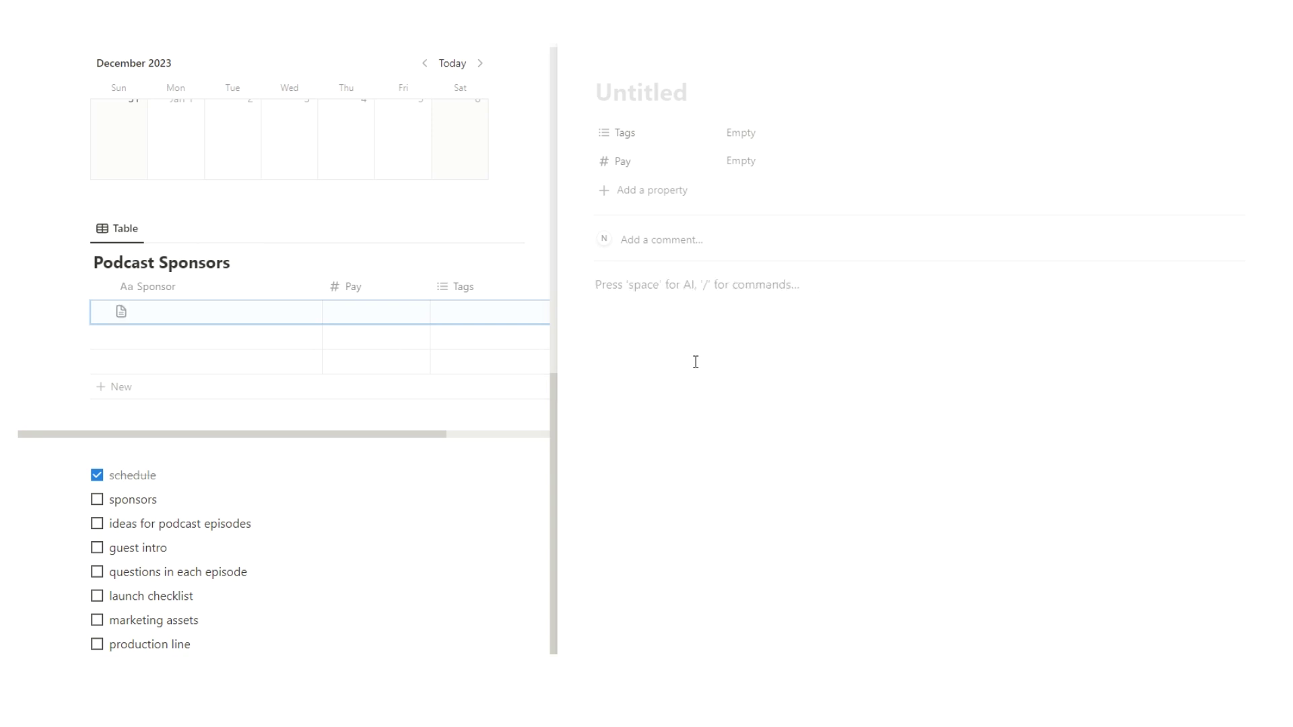
text(Ad Read)
key(Return)
click(204, 311)
text(Notion)
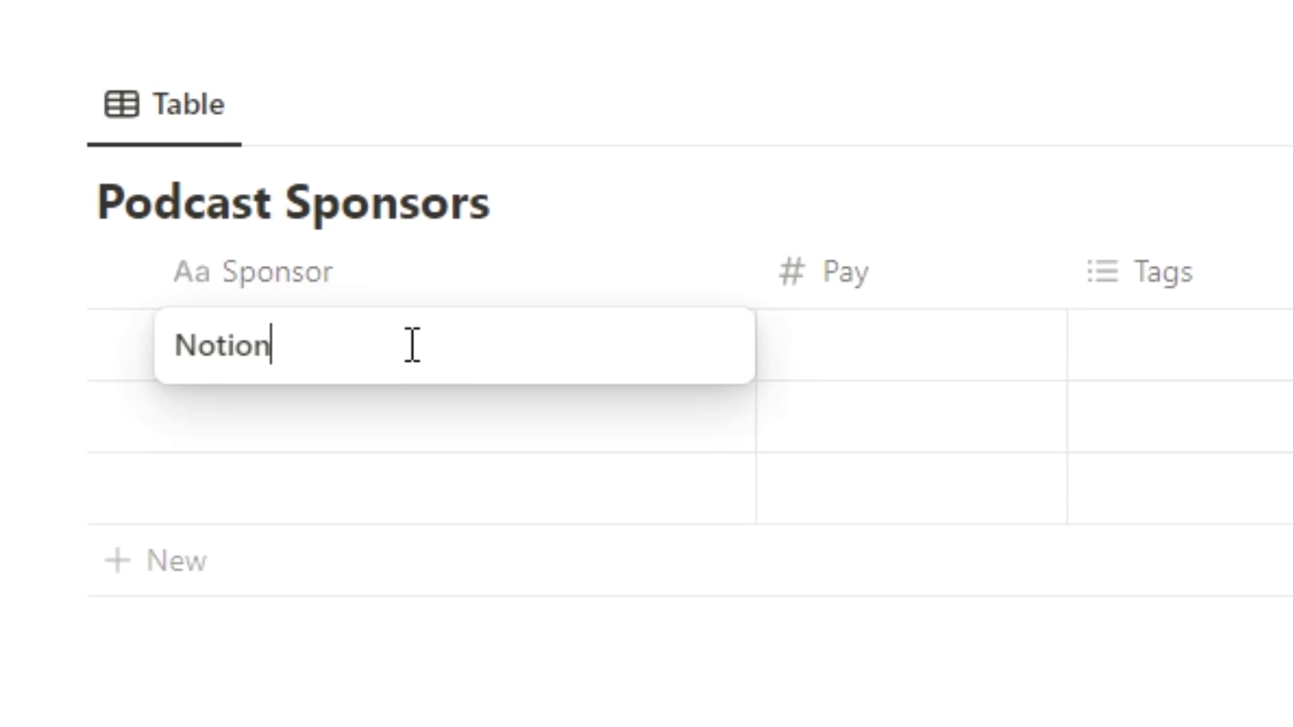
key(Return)
key(Escape)
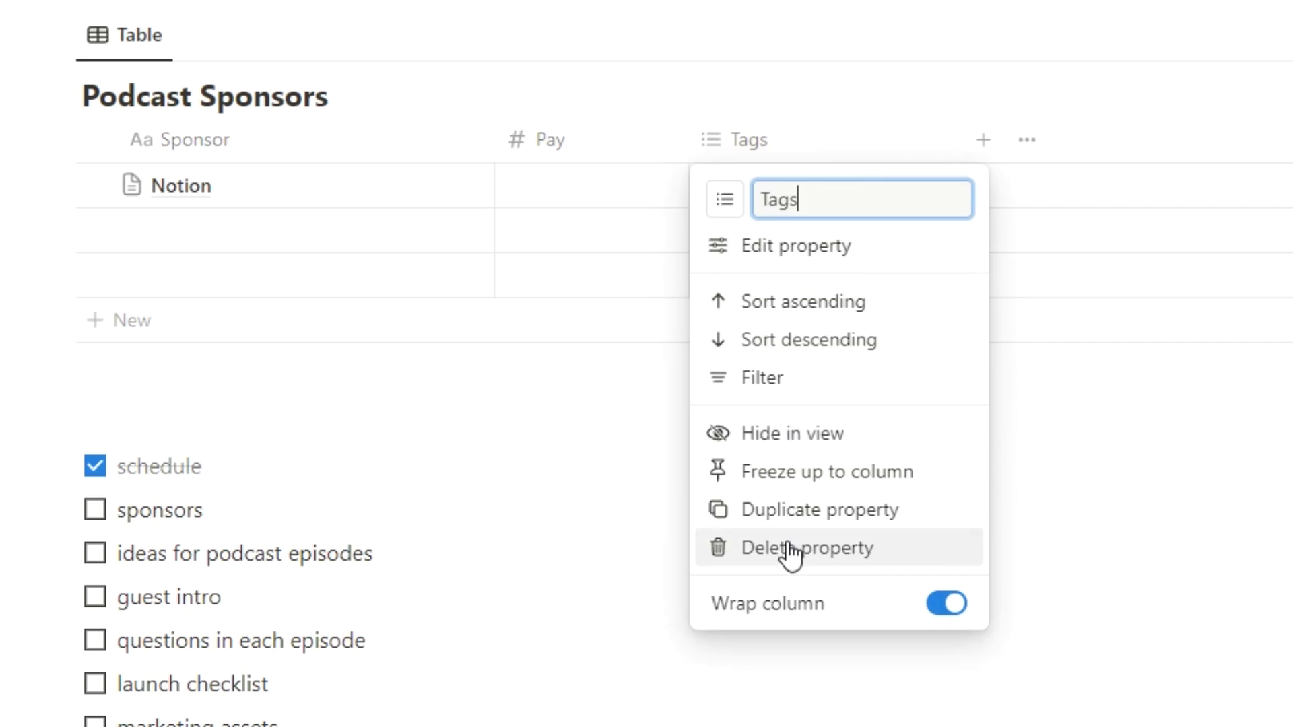
Step: Delete the Tags property from the Podcast Sponsors table
click(788, 548)
click(771, 337)
Step: Add a URL property named Sponsor Clip to the Podcast Sponsors table
click(439, 287)
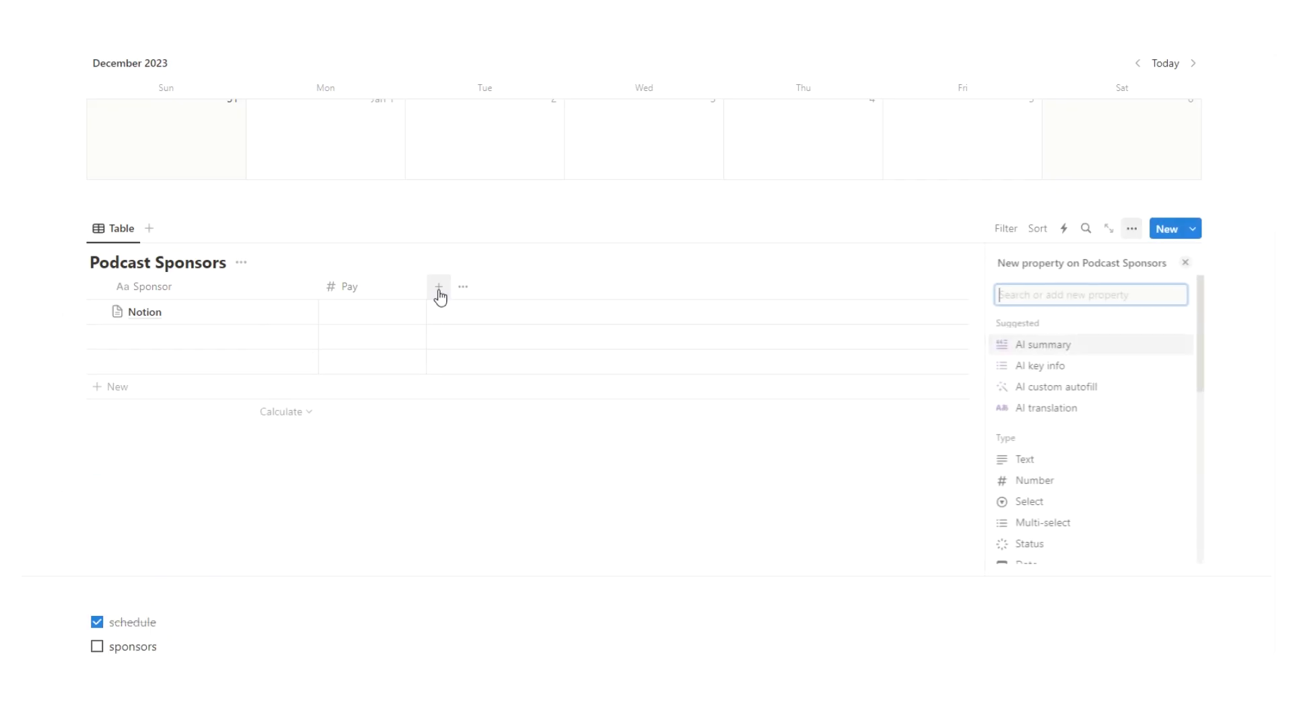
scroll(1031, 462, down, 3)
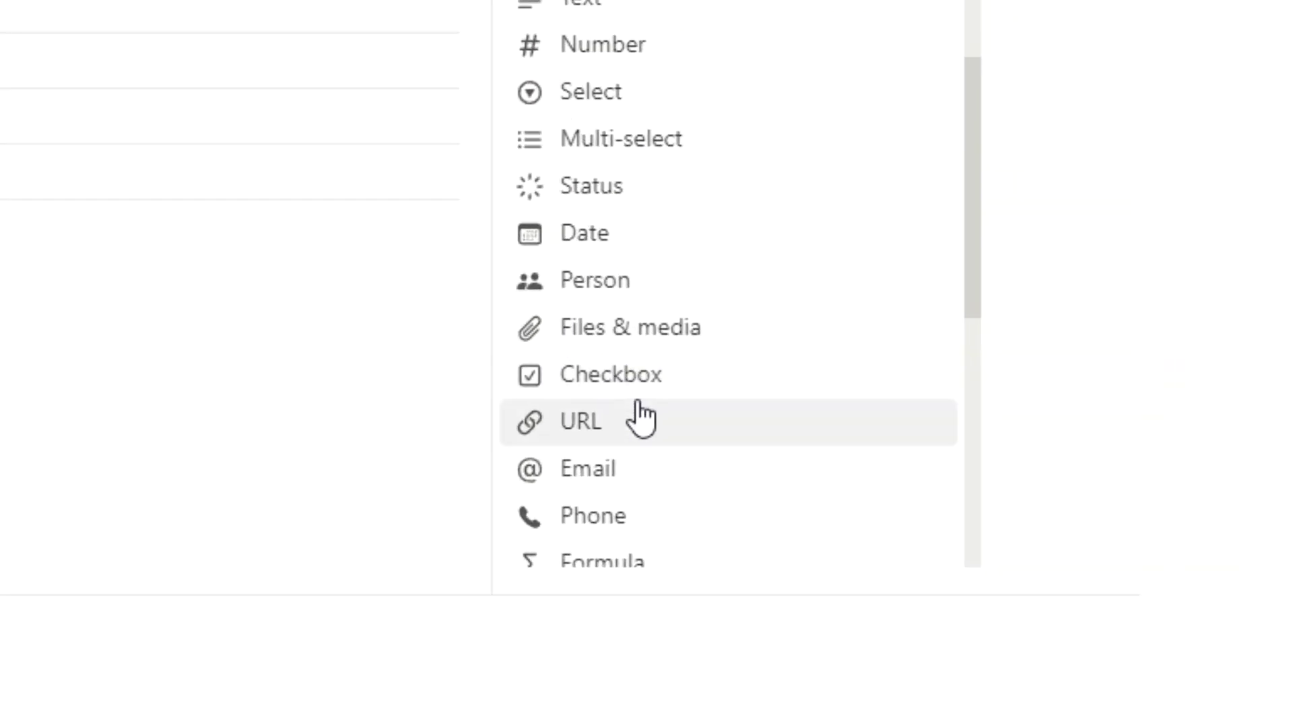
click(640, 421)
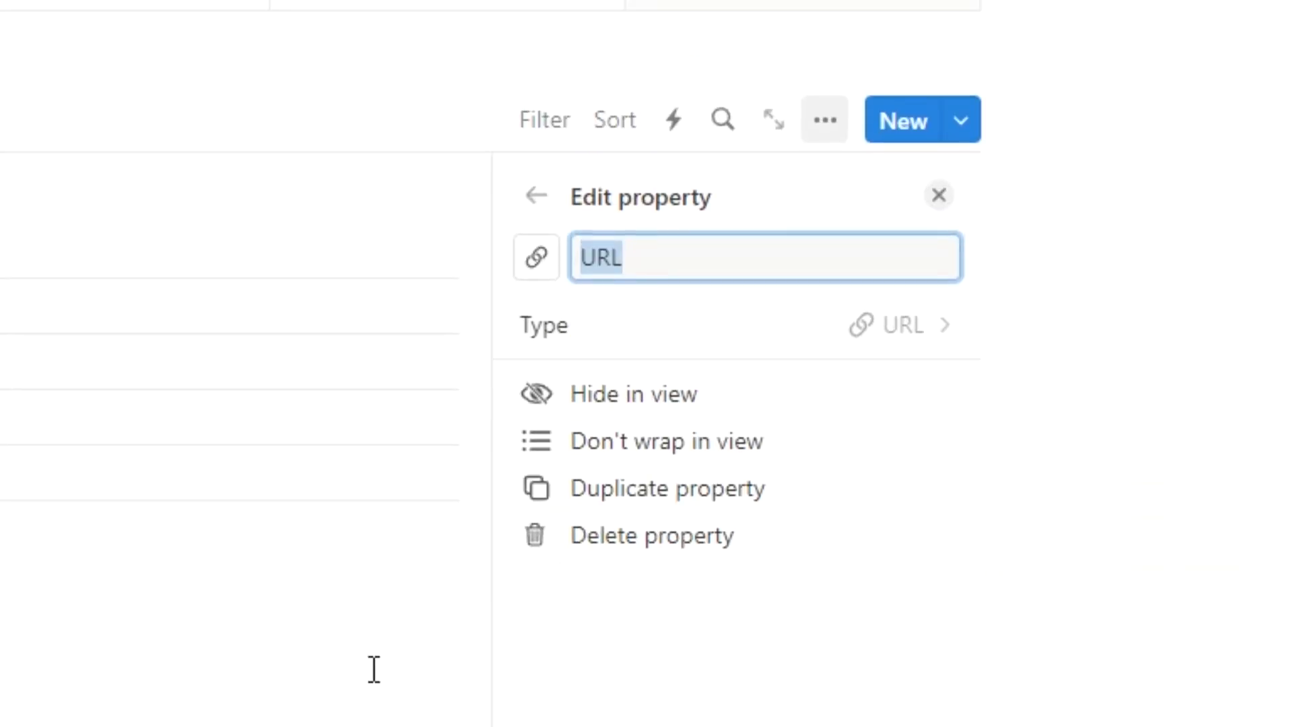
text(S)
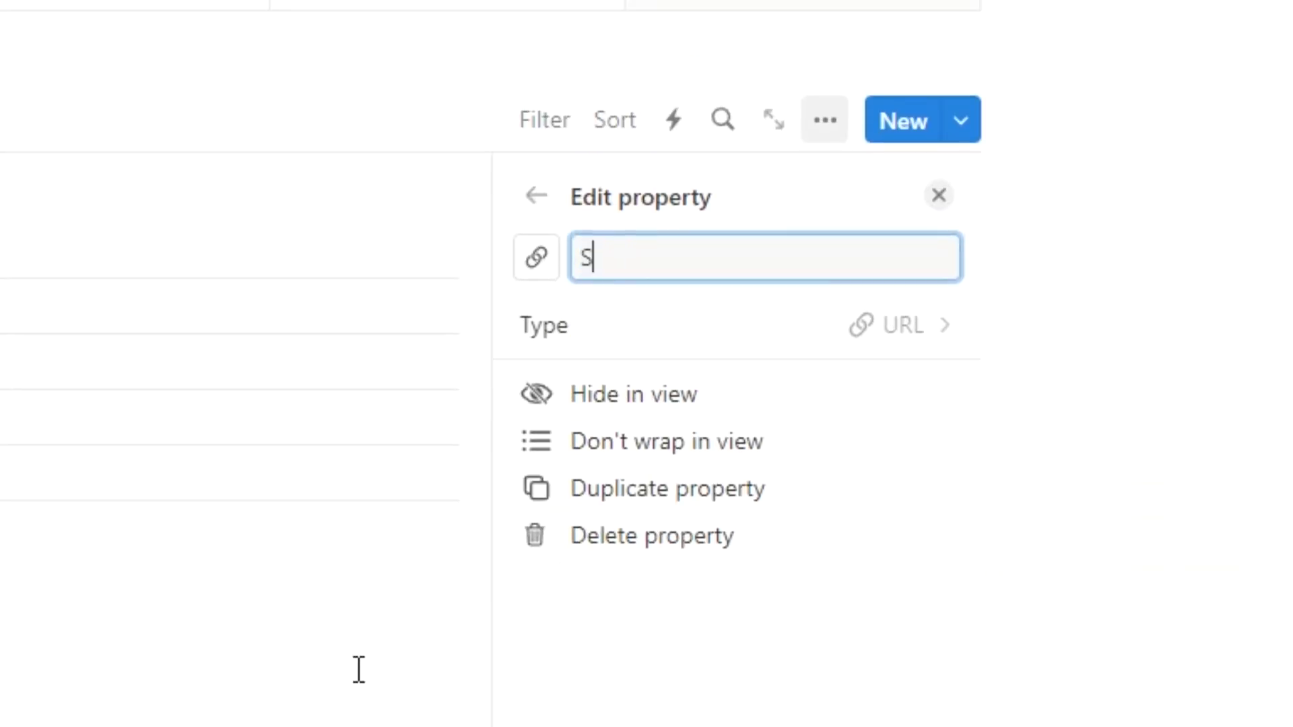
text(ponsor Cli)
text(p)
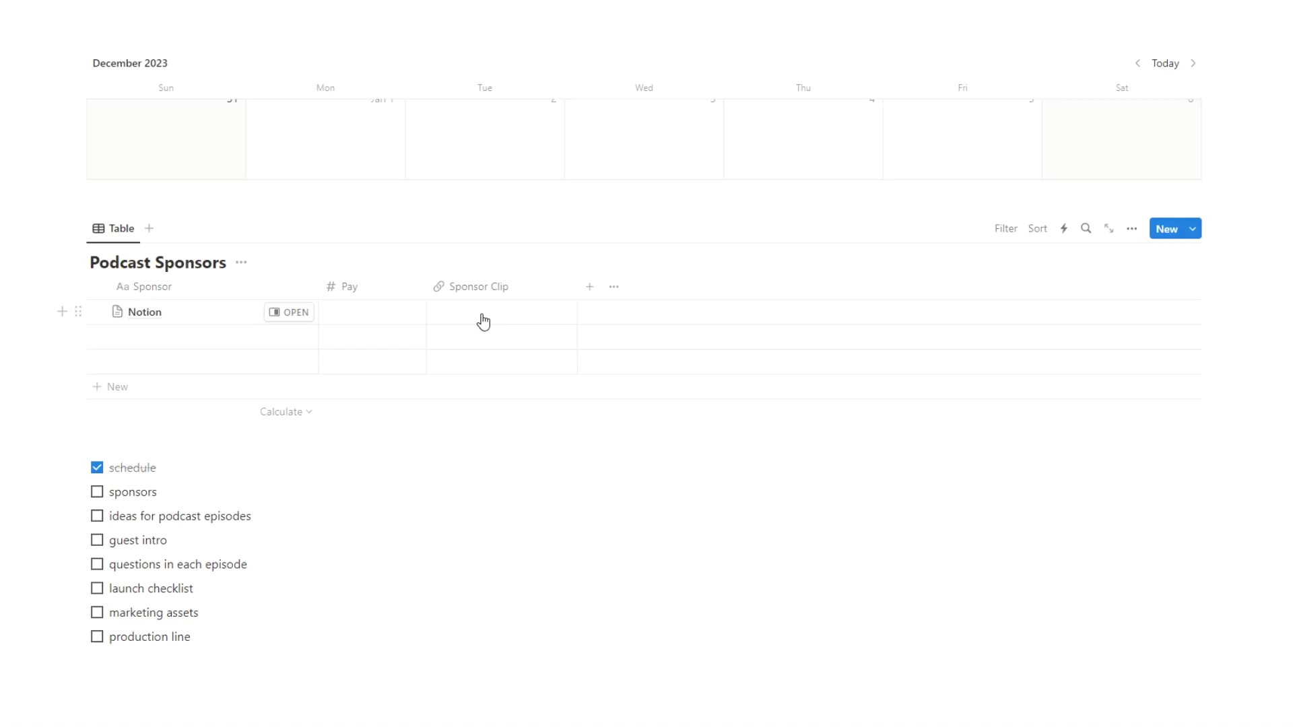
Step: Add a Select property named Sponsor Process to the Podcast Sponsors table
click(591, 290)
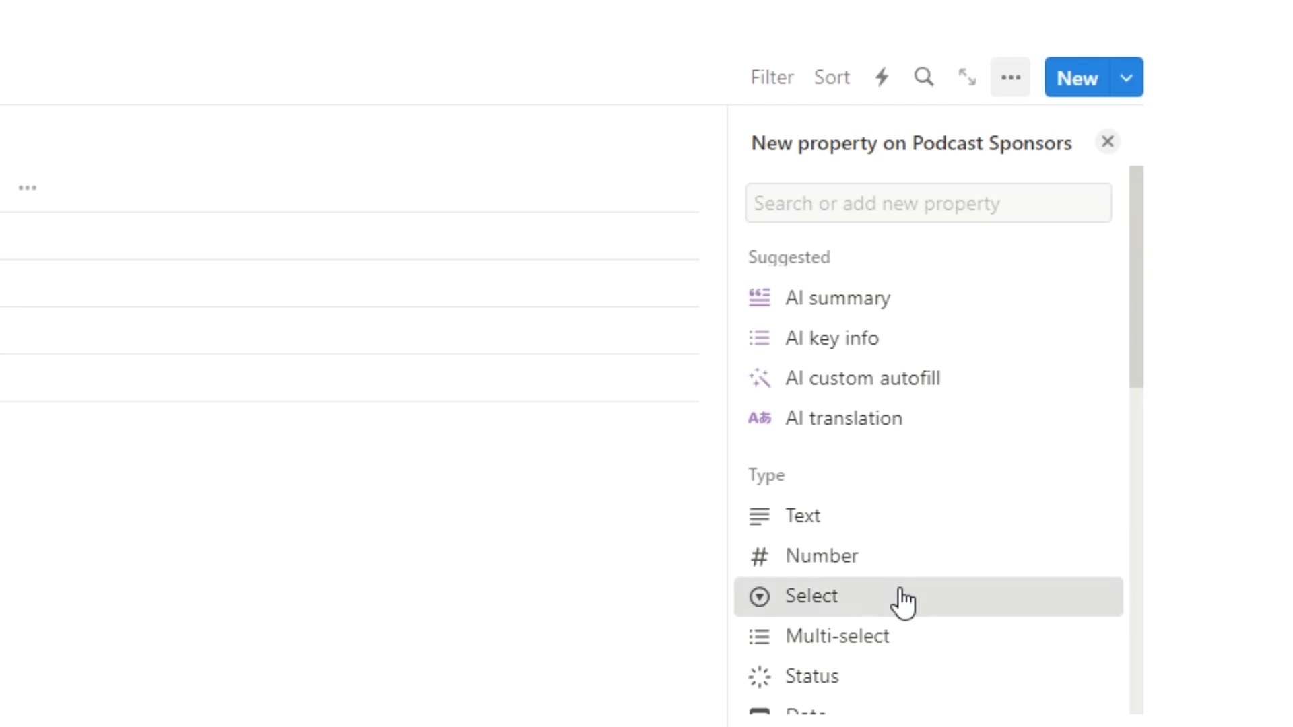
click(903, 601)
text(Sponsor Process)
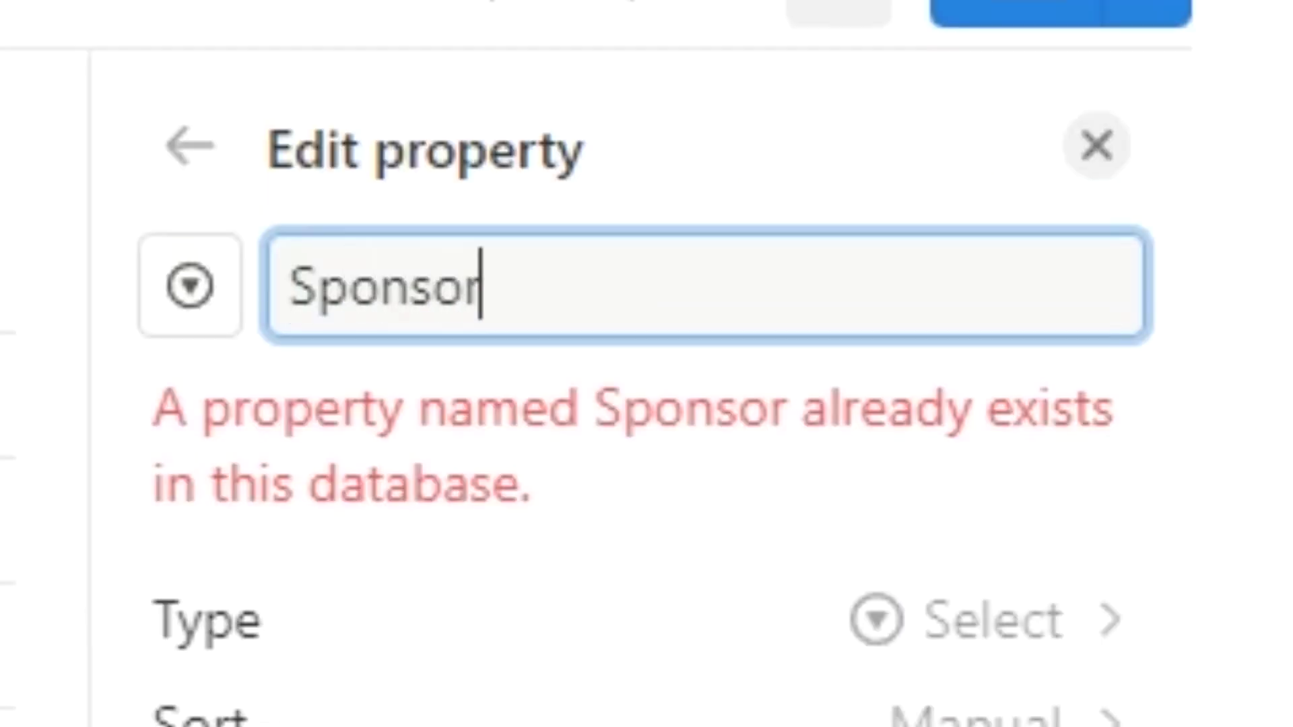
Step: Create the Sponsor Process options Written, Recorded, Edited and Approved in the Notion row, leaving Approved selected
click(617, 311)
click(620, 309)
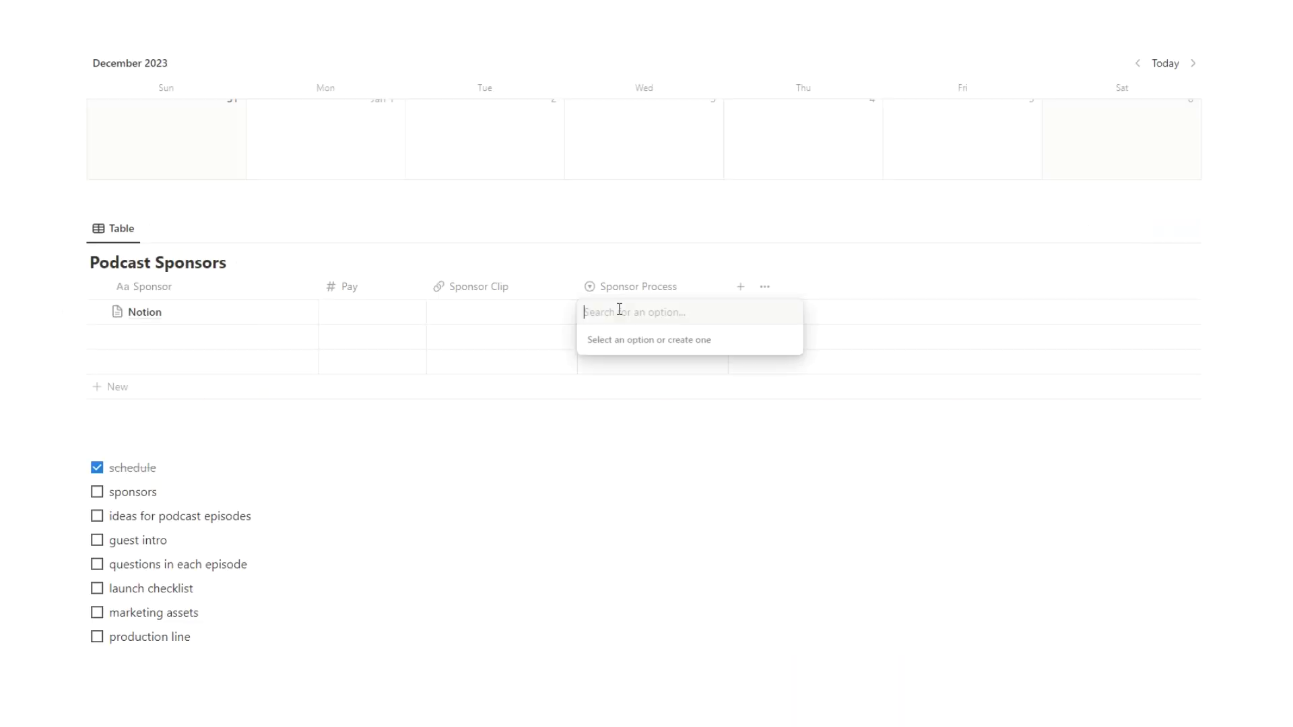
text(Written)
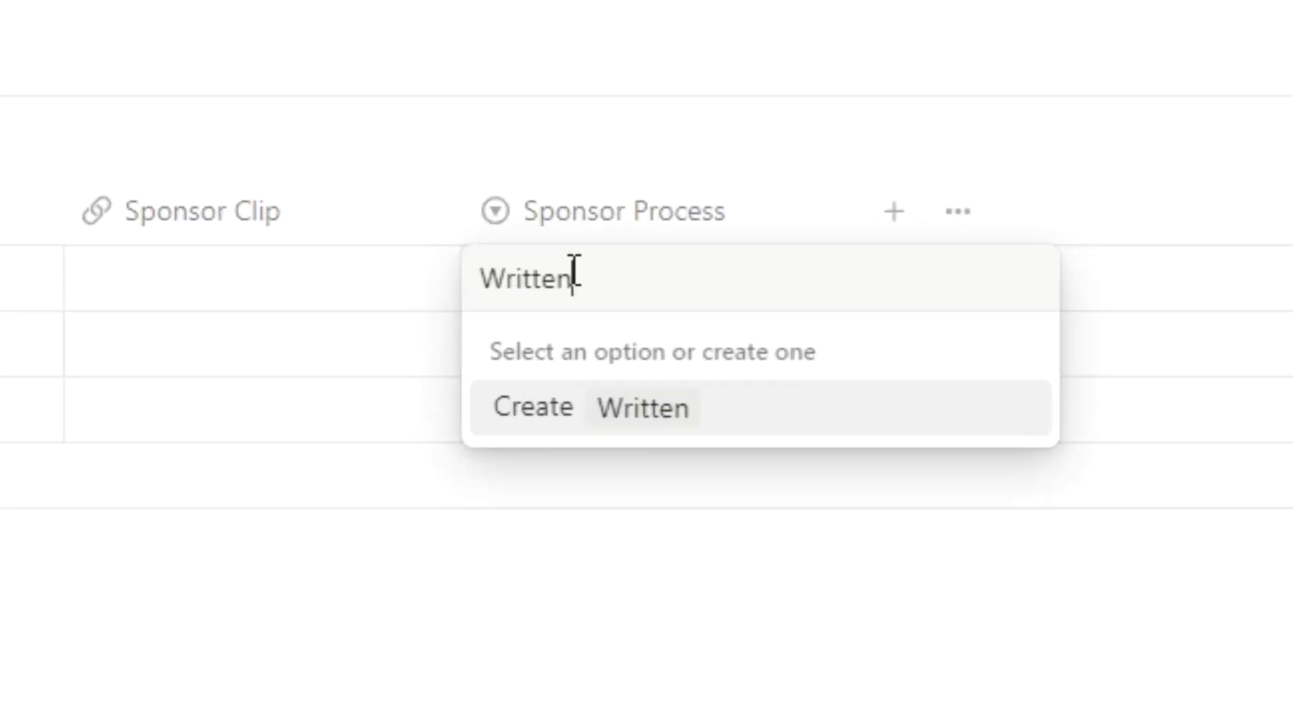
key(Return)
text(Recorded)
key(Return)
text(Edited)
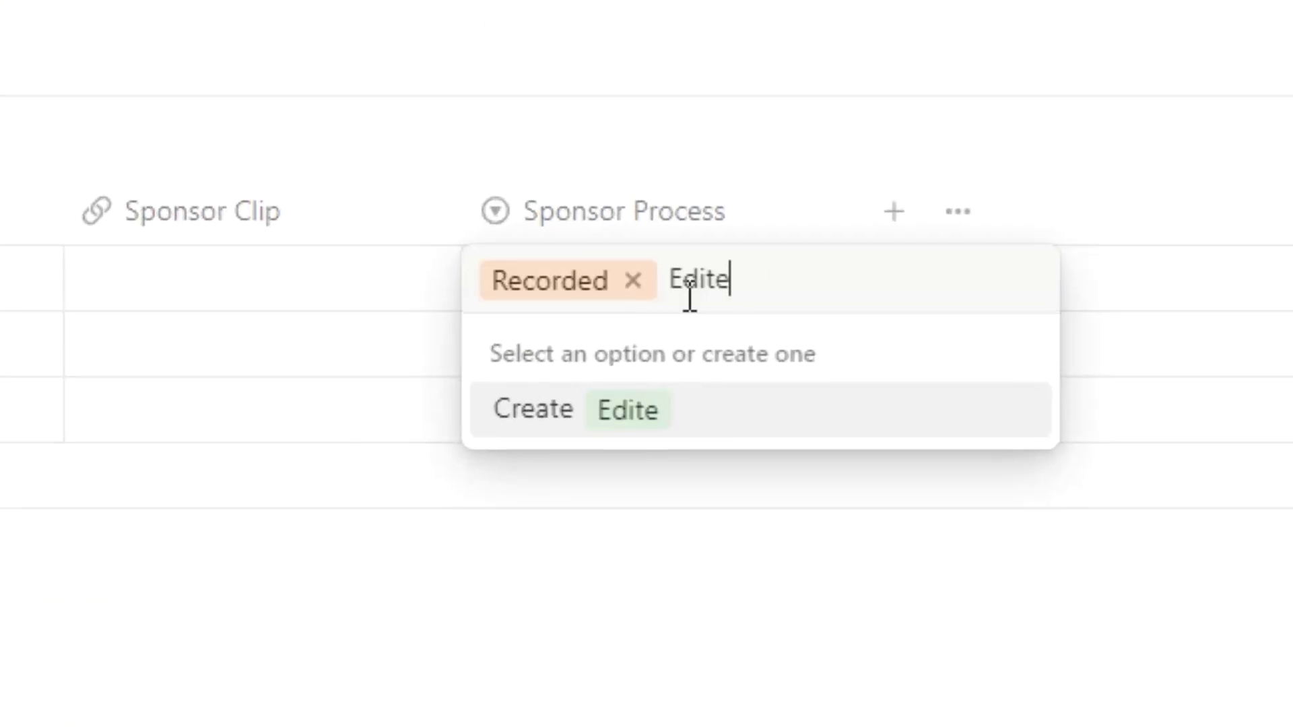
key(Return)
click(687, 297)
click(687, 297)
text(Approved)
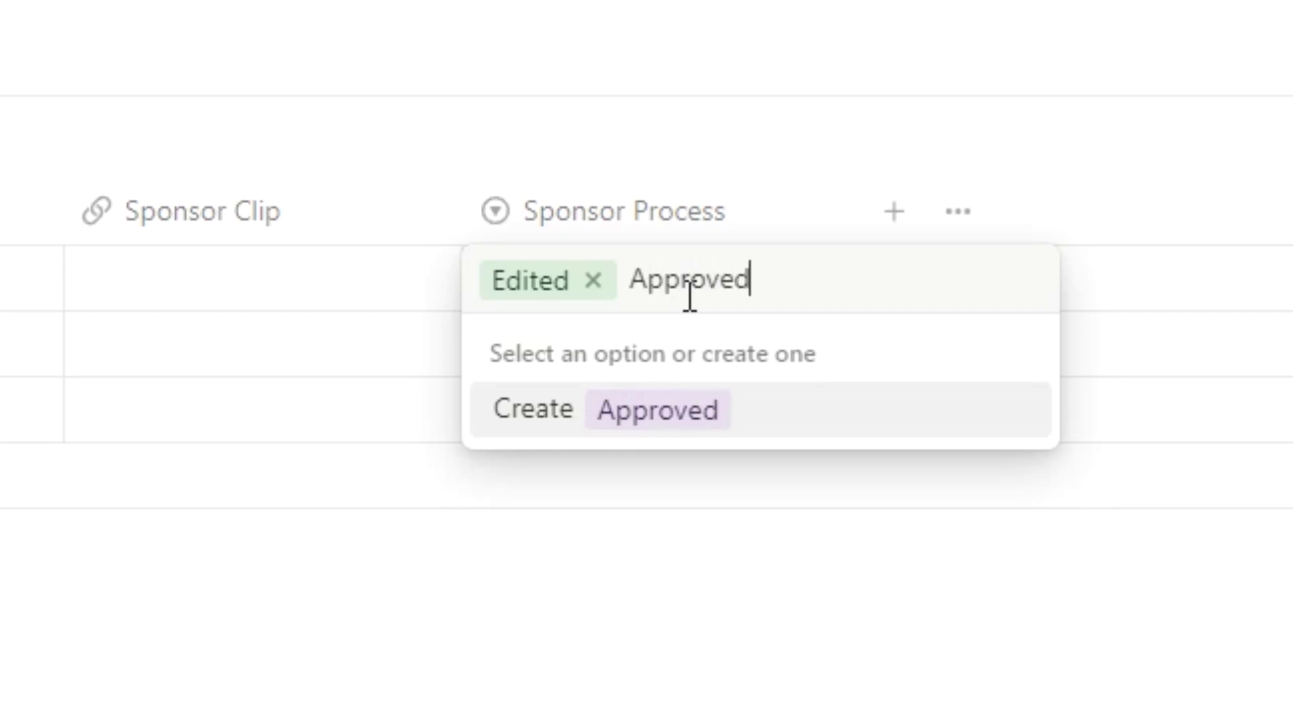
key(Return)
Step: Color the Approved option green and the Edited option yellow, and change the color of the Recorded option
click(788, 426)
click(748, 317)
click(661, 422)
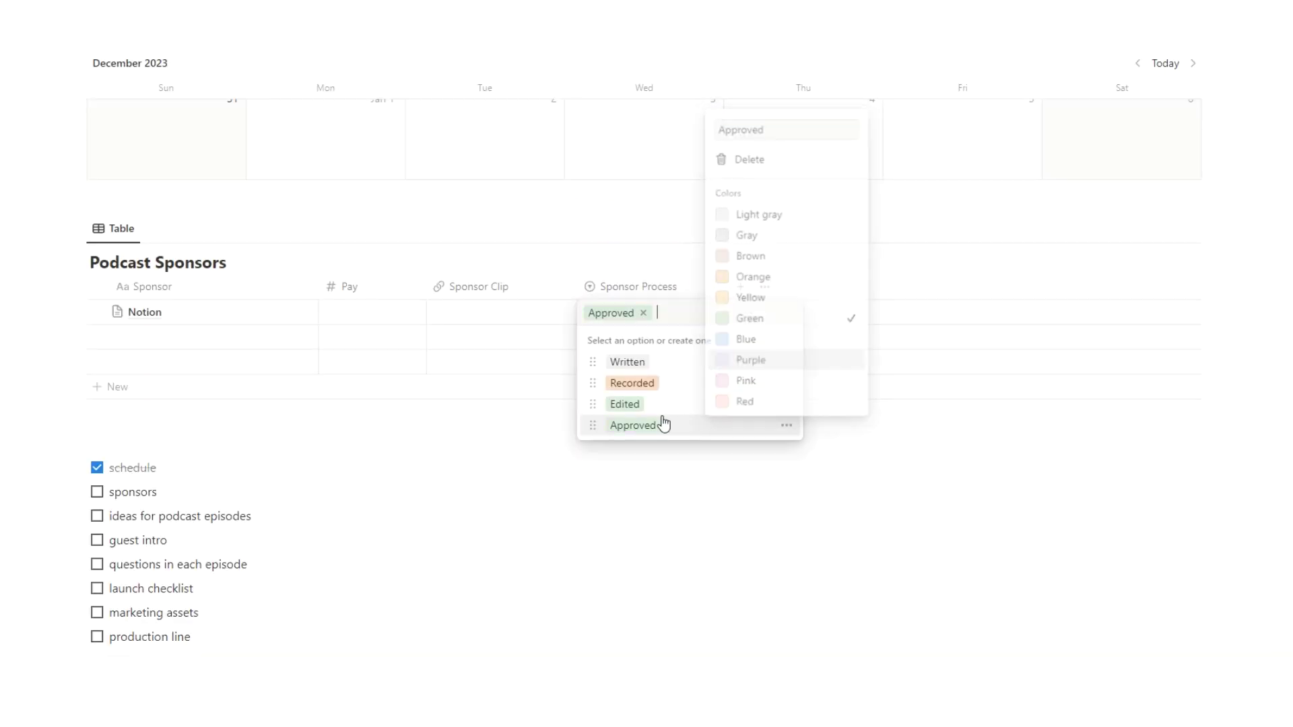
click(786, 409)
click(754, 601)
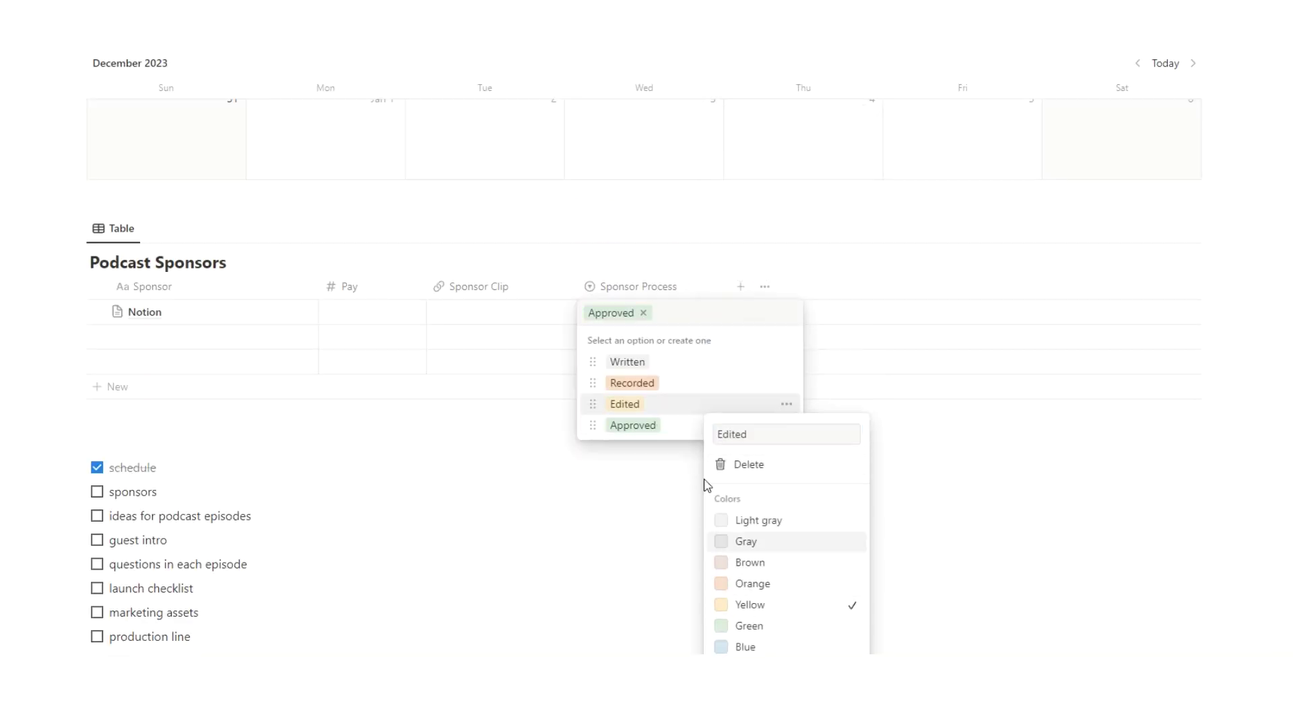
click(779, 396)
click(787, 384)
click(746, 625)
key(Escape)
key(Escape)
Step: Write the lines "Hello" and "Notion is really good" under Ad Read in the Notion sponsor's page
key(space)
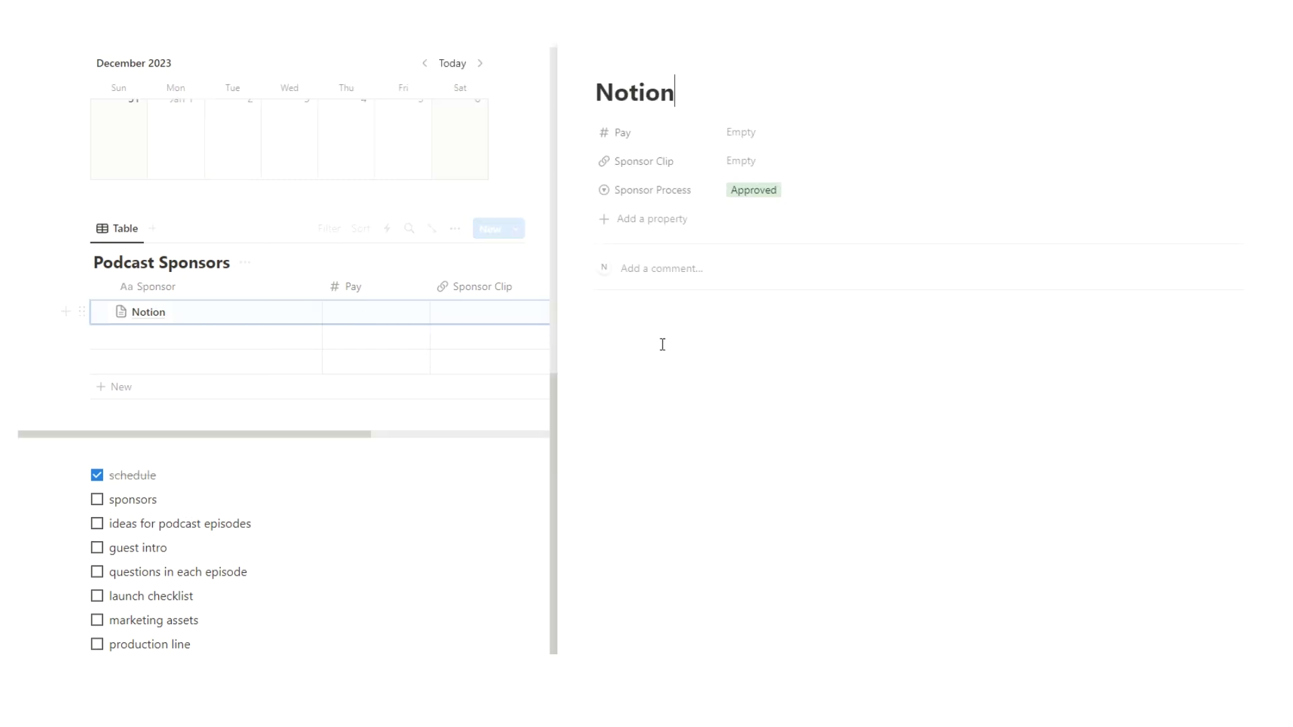
click(664, 364)
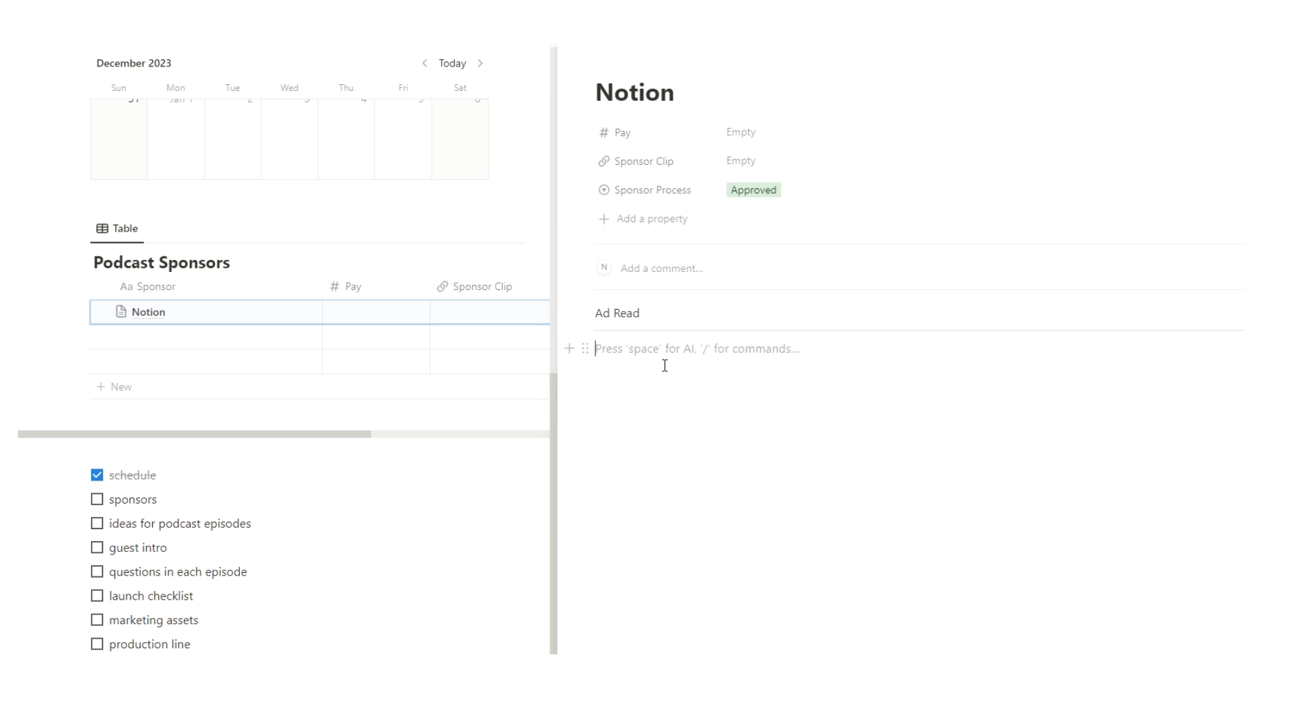
text(Hello)
key(Return)
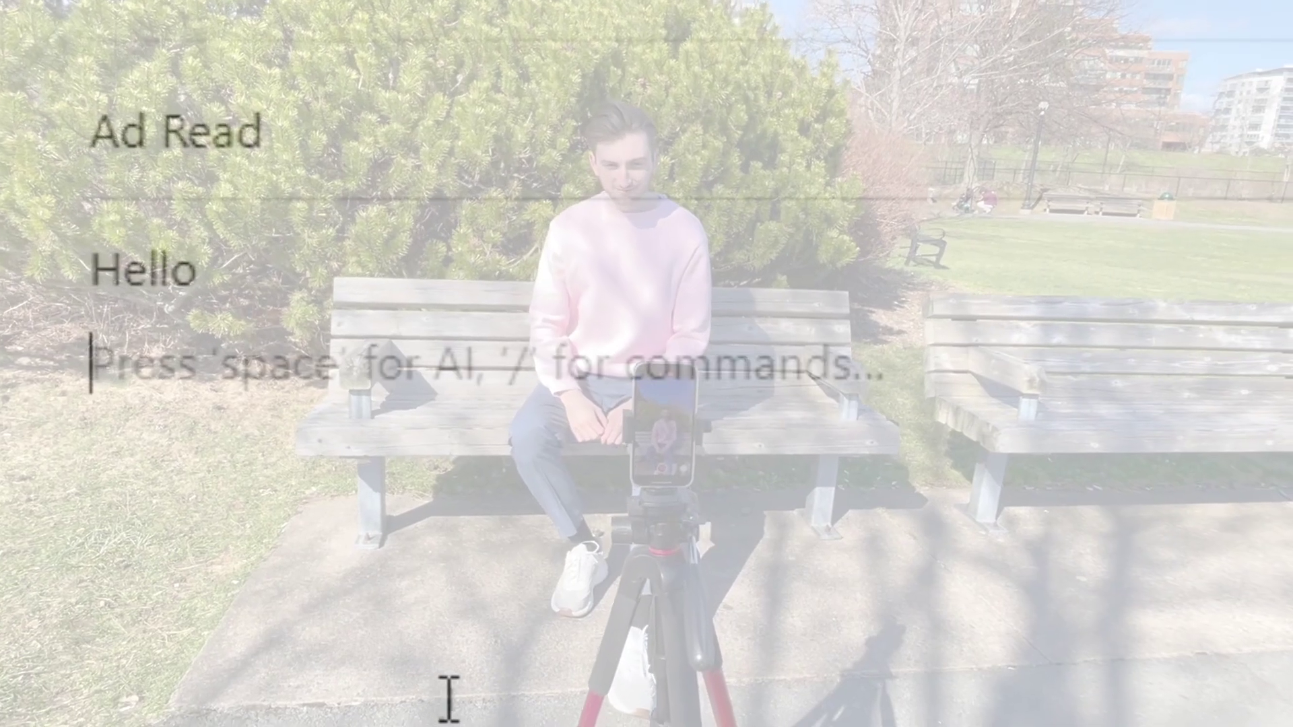
text(Notion is)
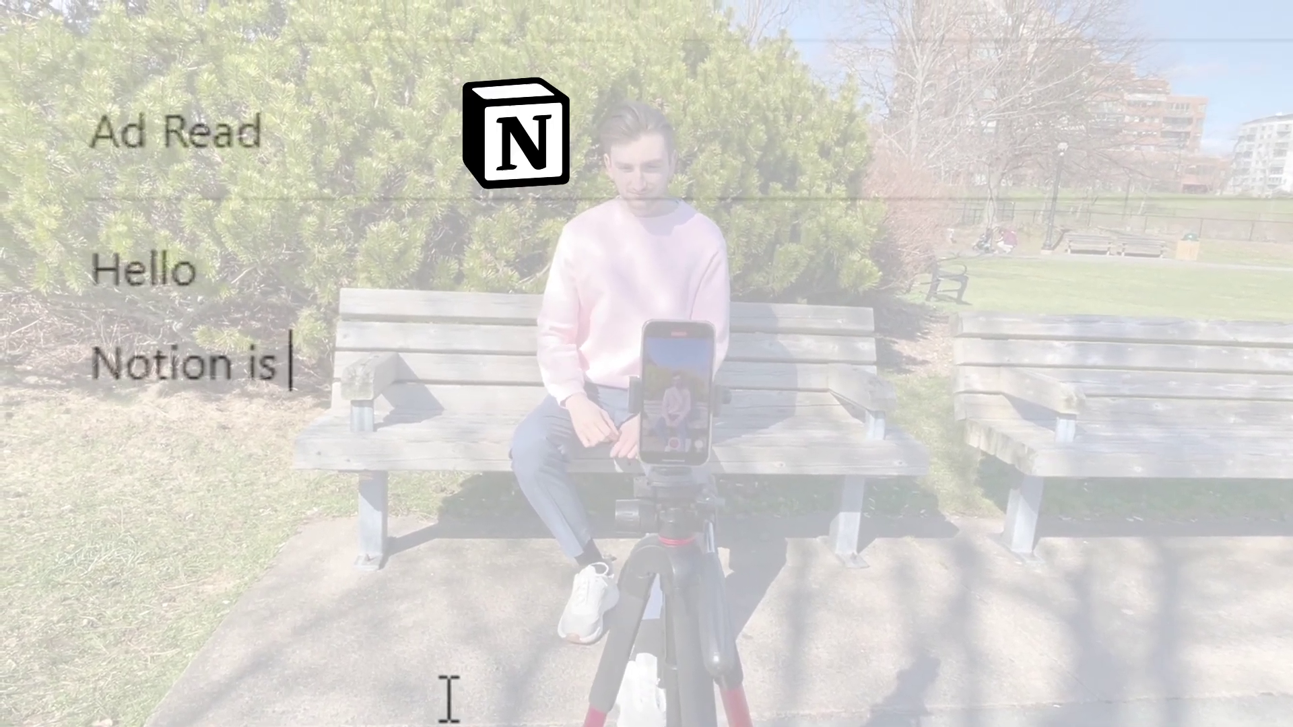
text(really good)
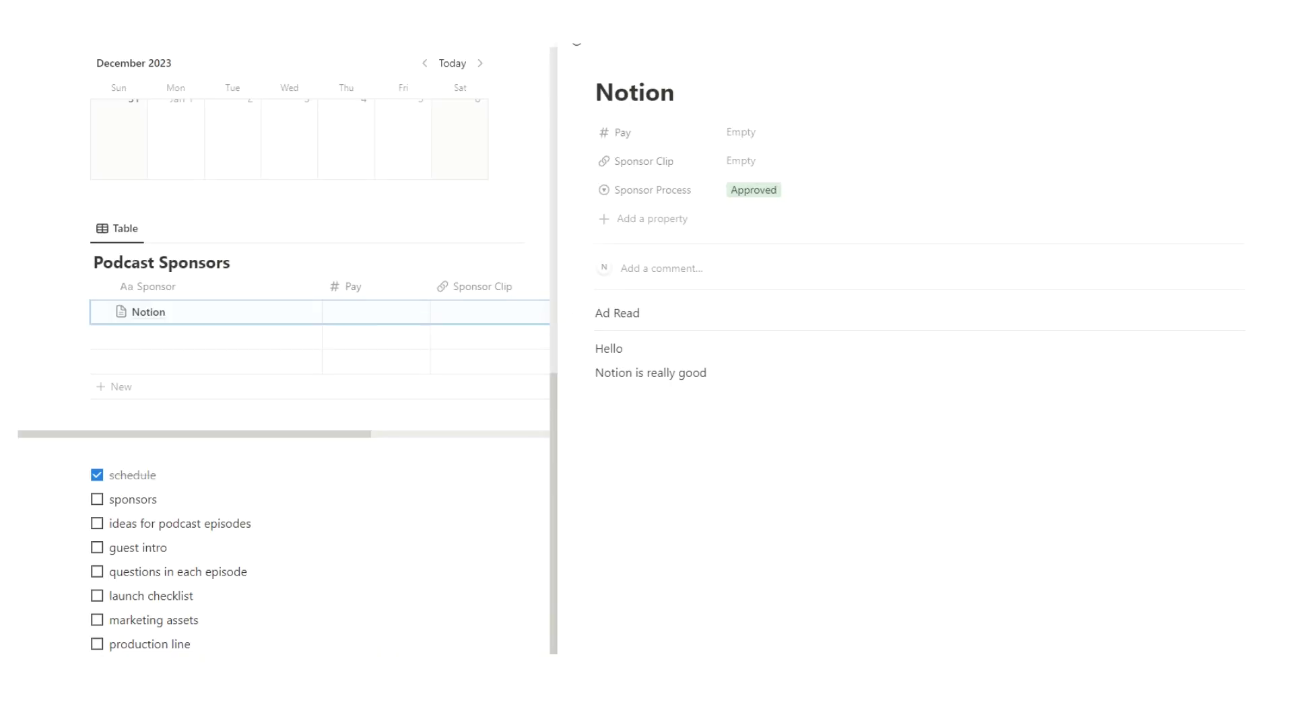
key(Escape)
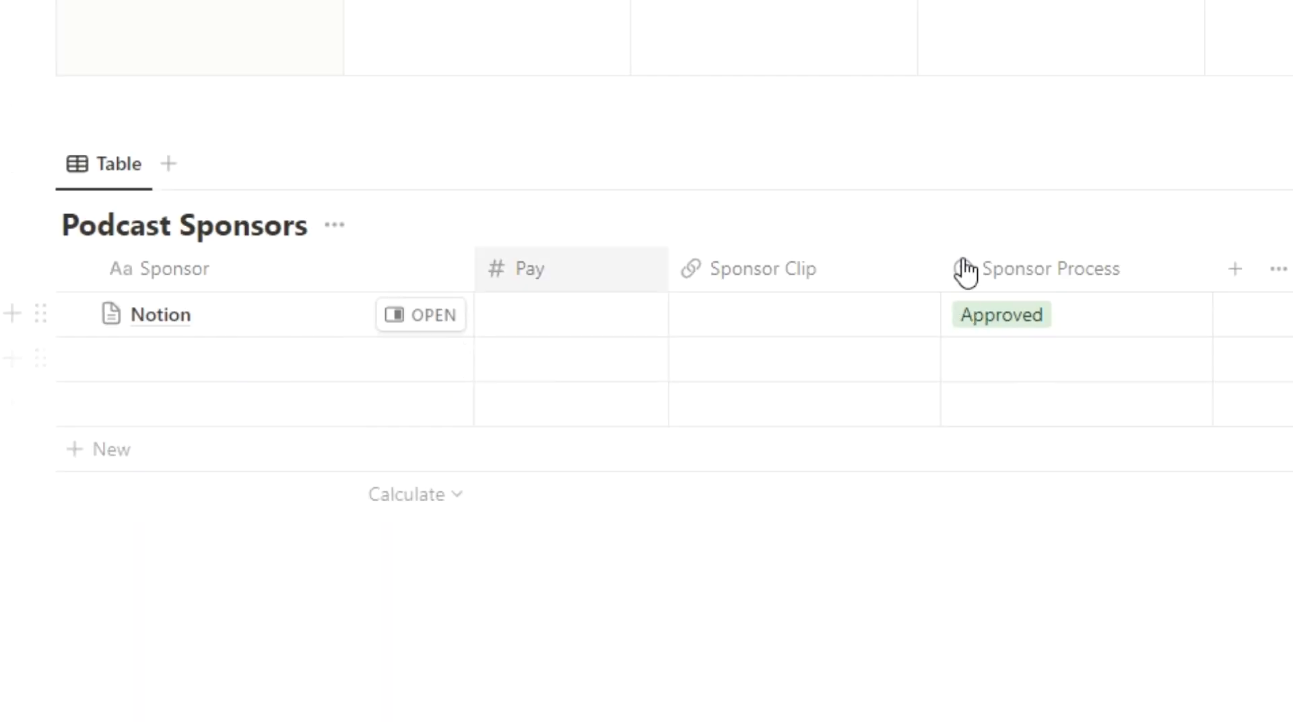
Step: Add a Podcast Sponsors relation property from the December 6 interview in the Podcast Schedule, with Show on Podcast Sponsors enabled
scroll(418, 413, up, 6)
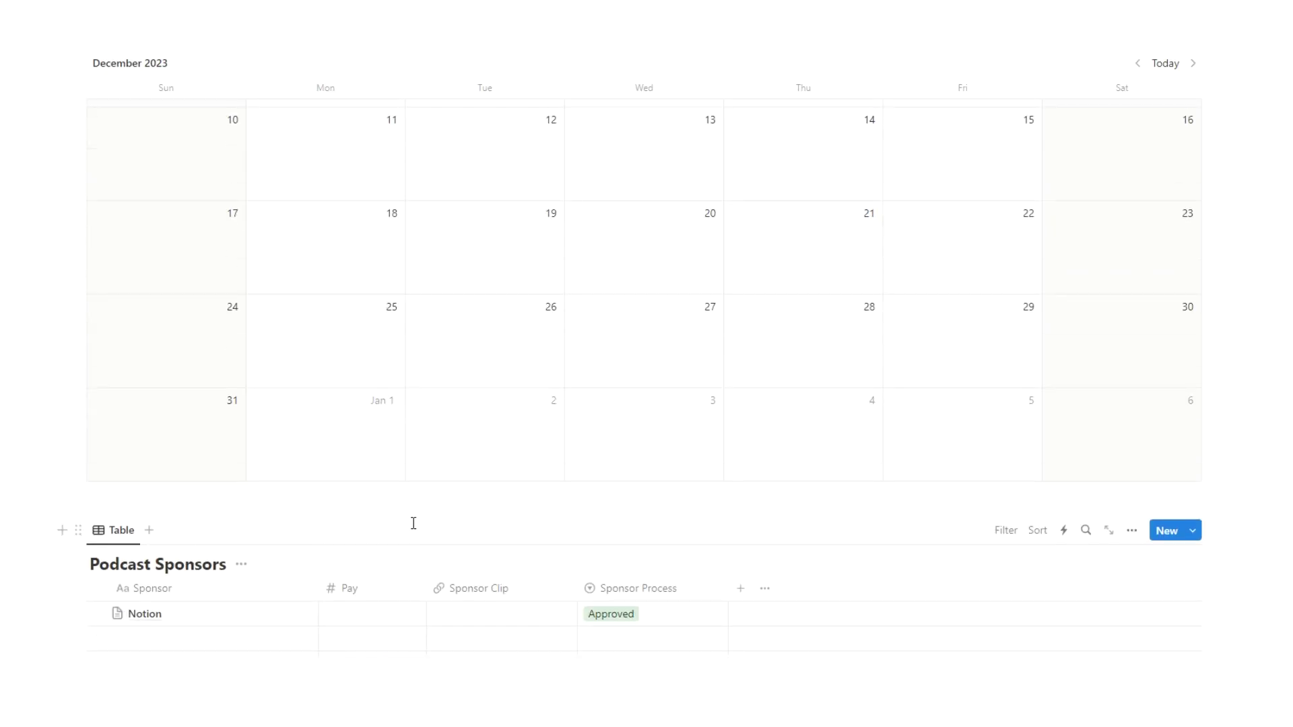
scroll(413, 540, down, 4)
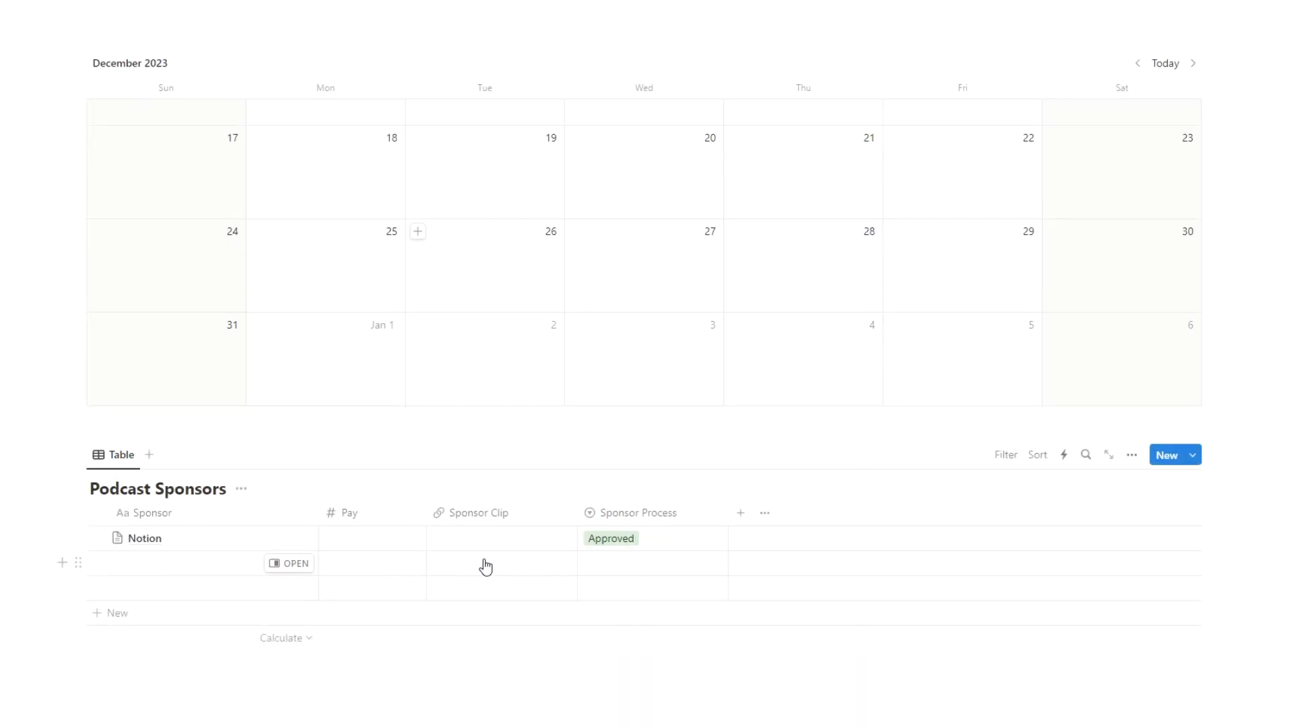
scroll(512, 549, up, 3)
scroll(612, 222, up, 1)
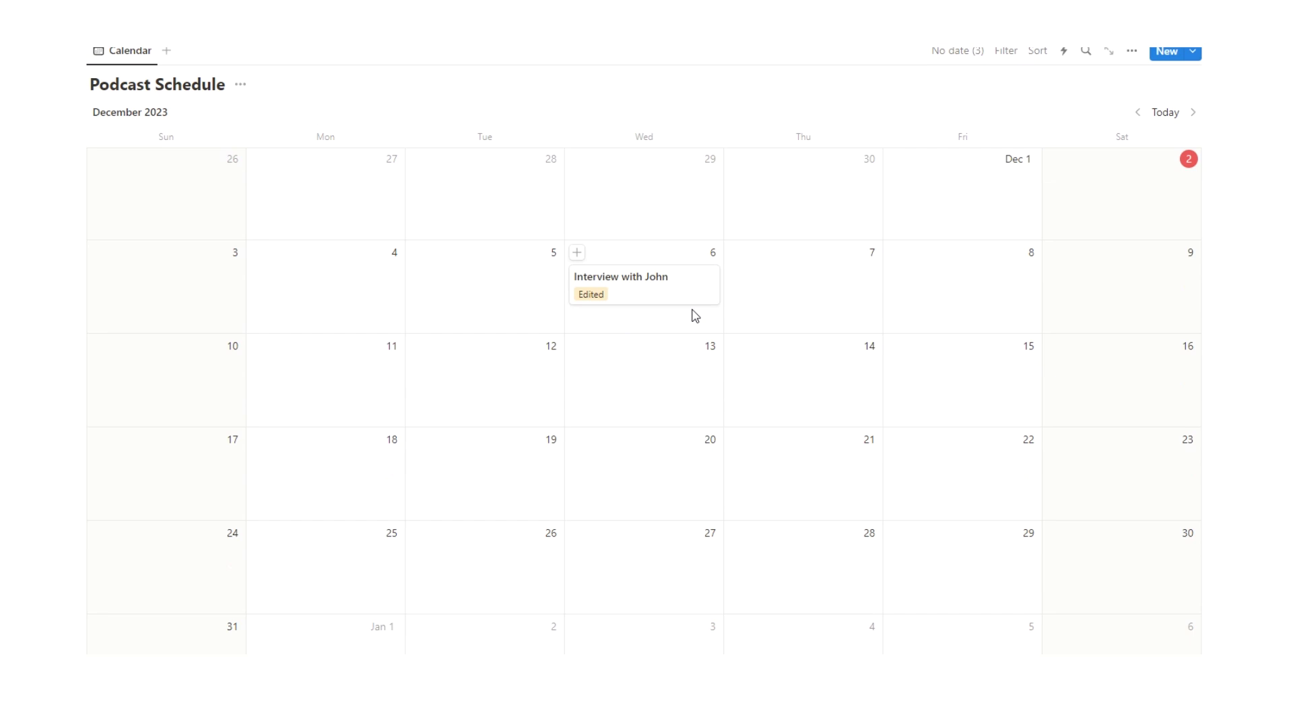
click(640, 307)
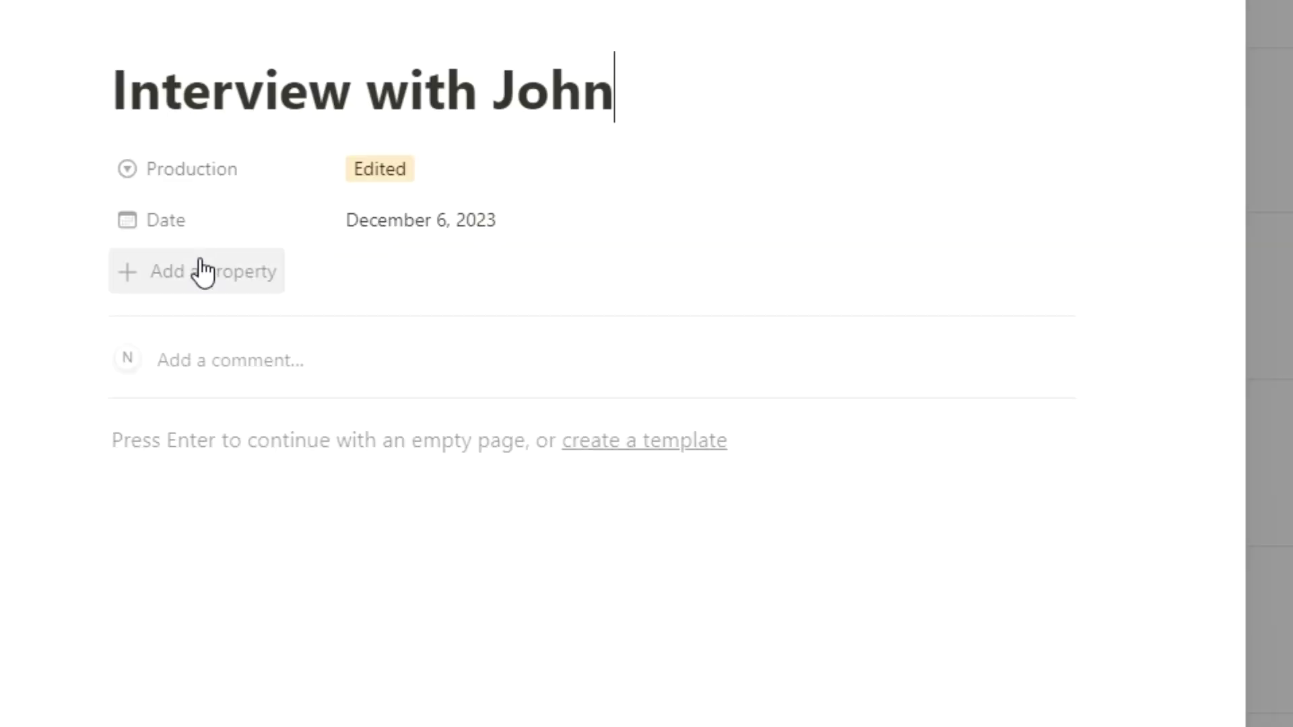
click(336, 271)
scroll(351, 390, down, 2)
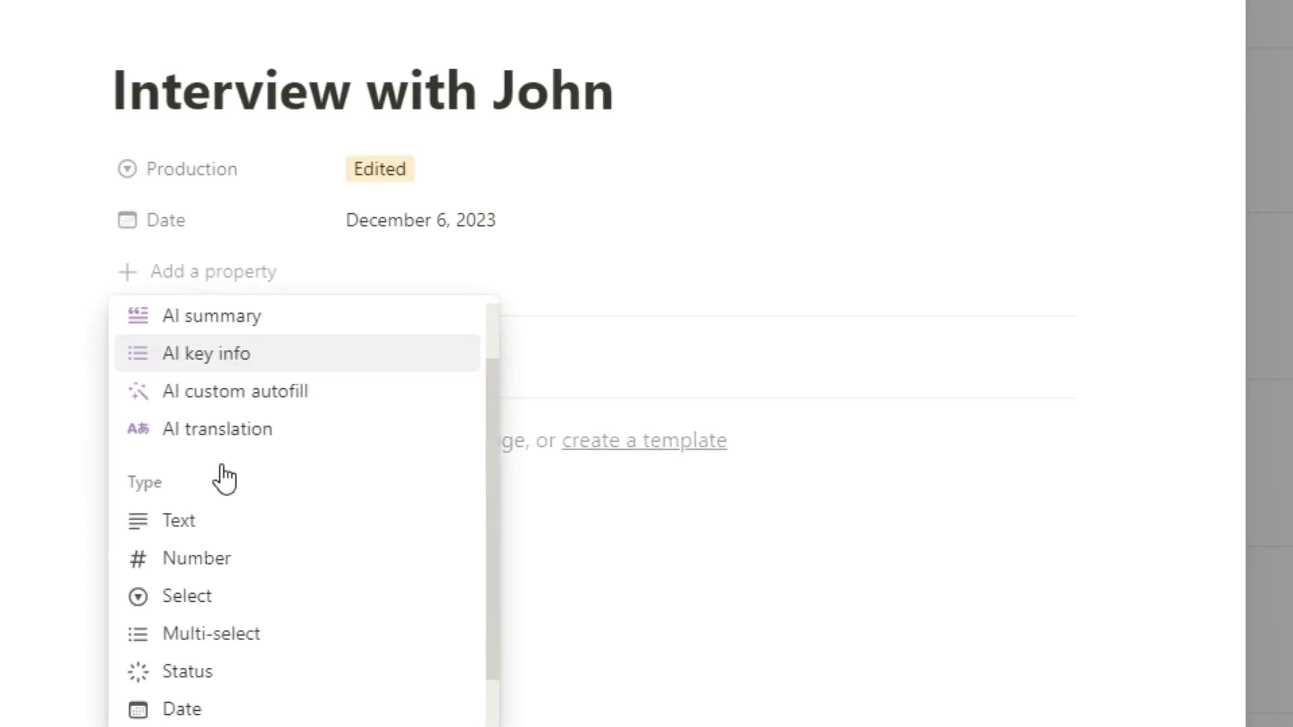
scroll(229, 472, down, 3)
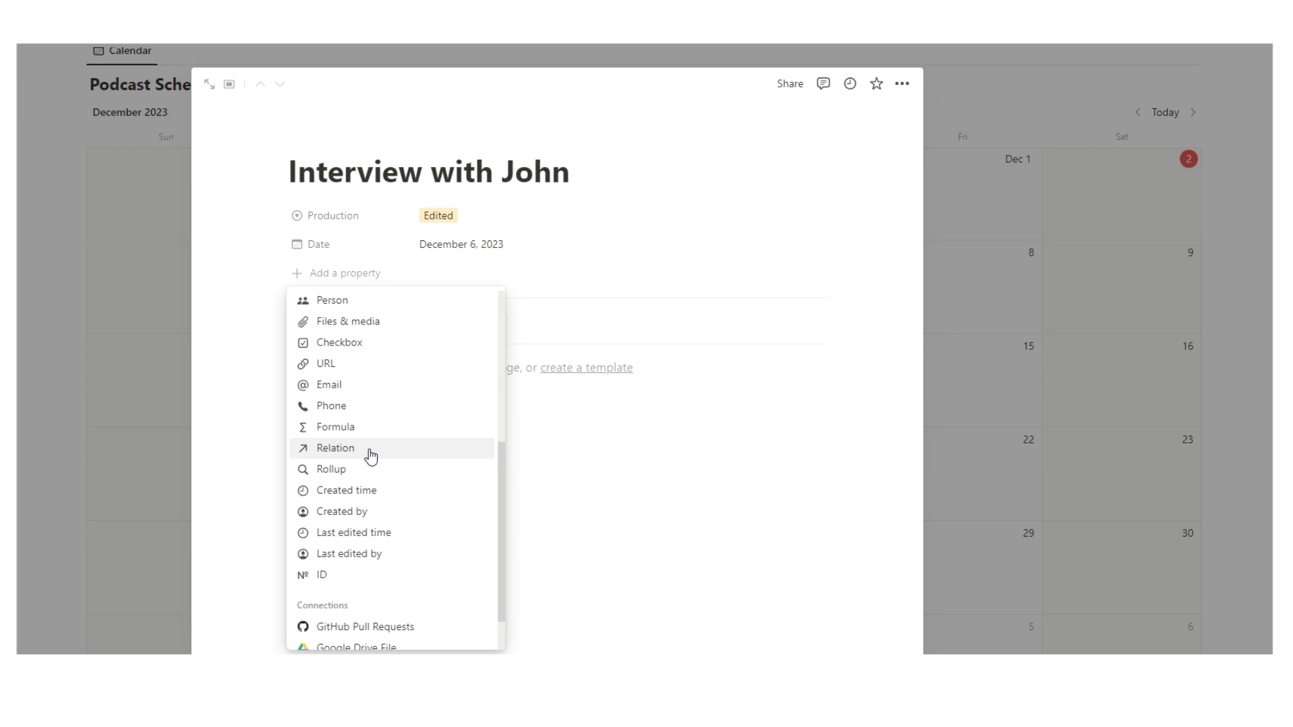
click(370, 450)
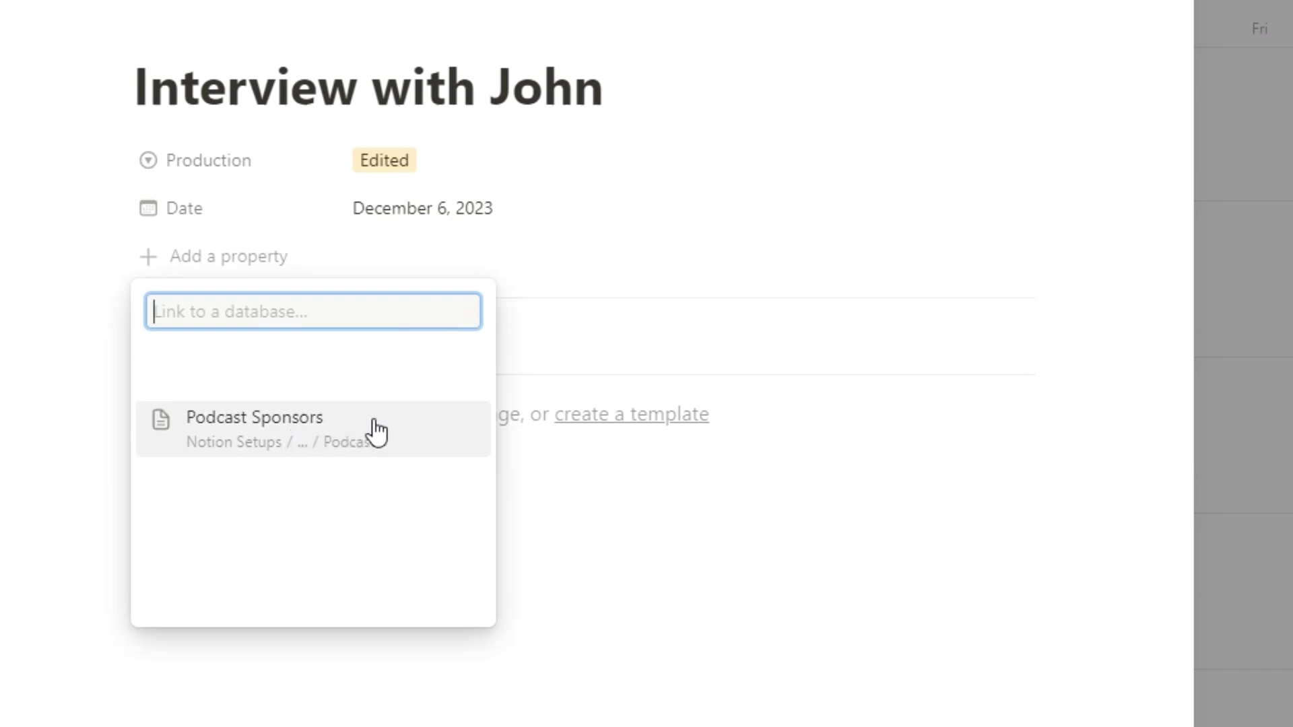
click(414, 436)
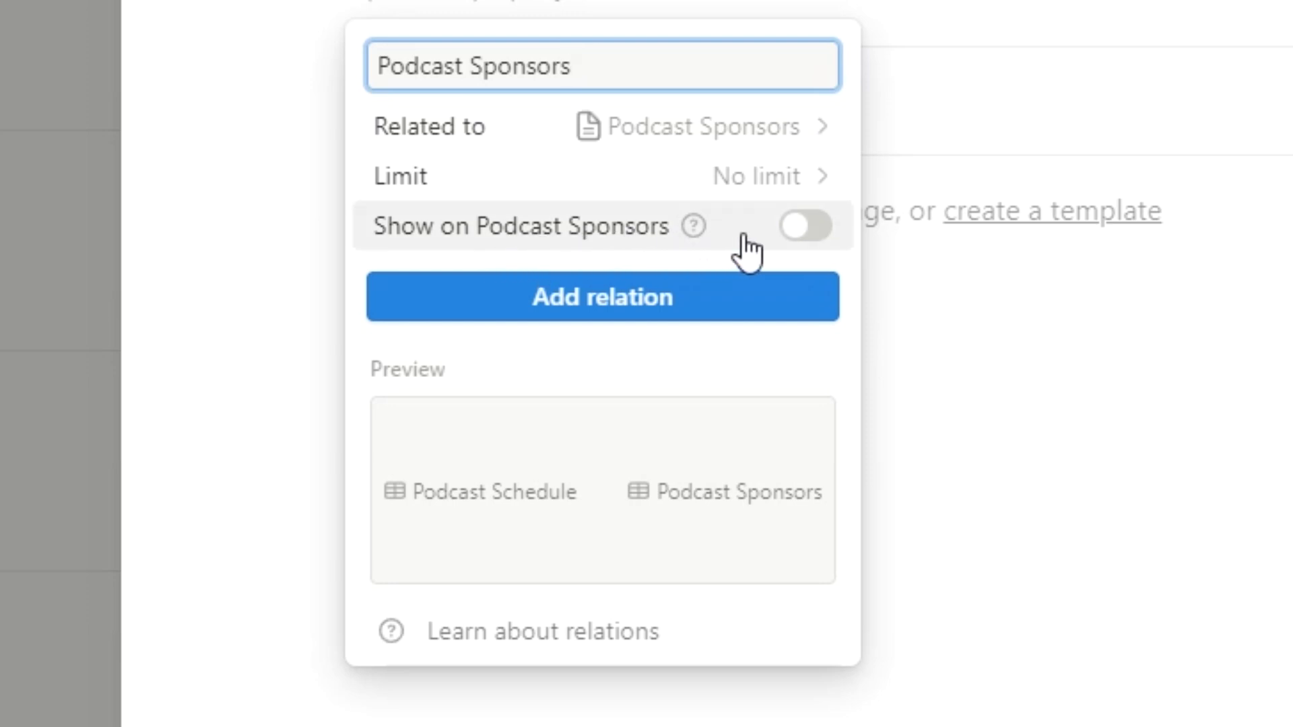
click(796, 228)
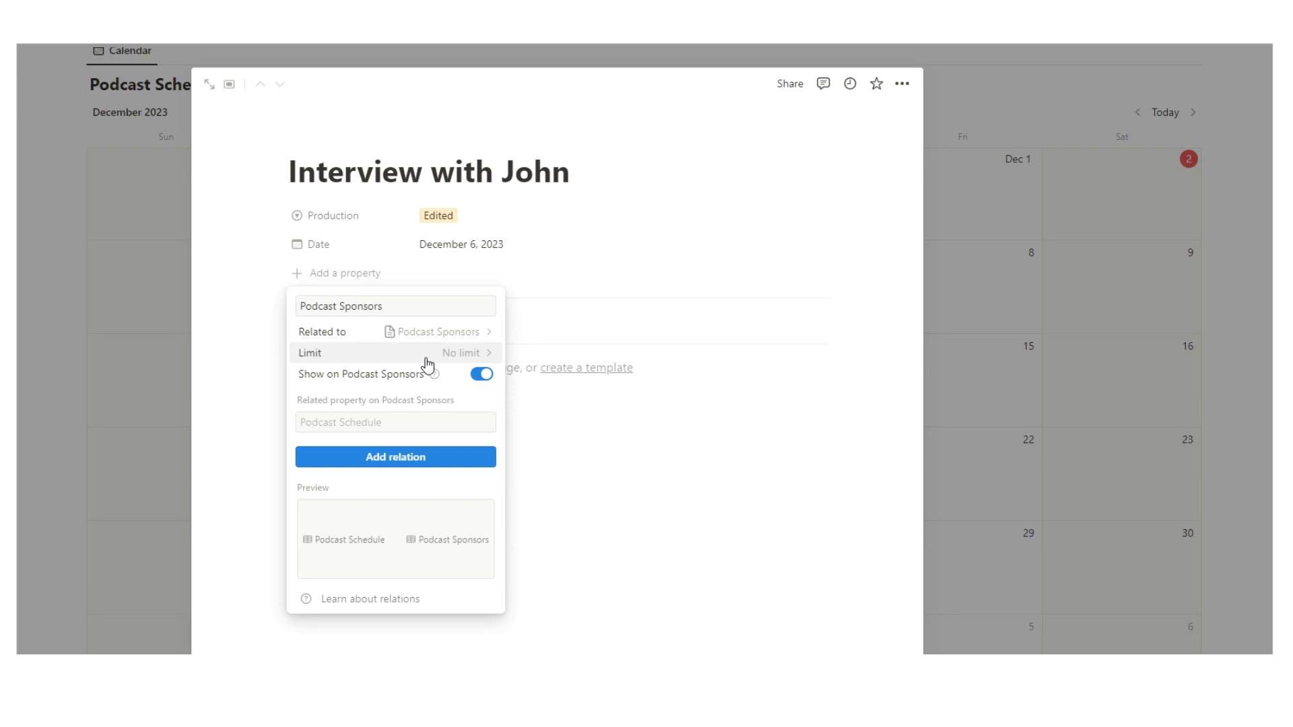
click(397, 458)
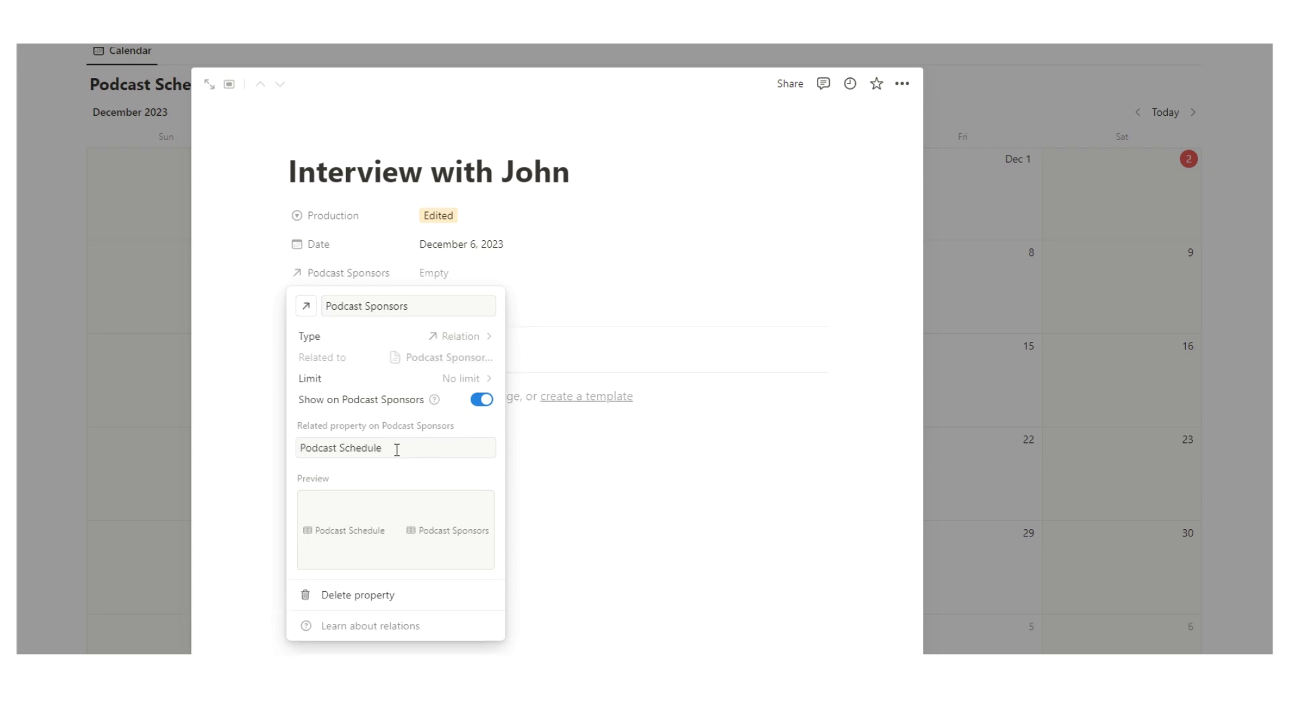
click(588, 457)
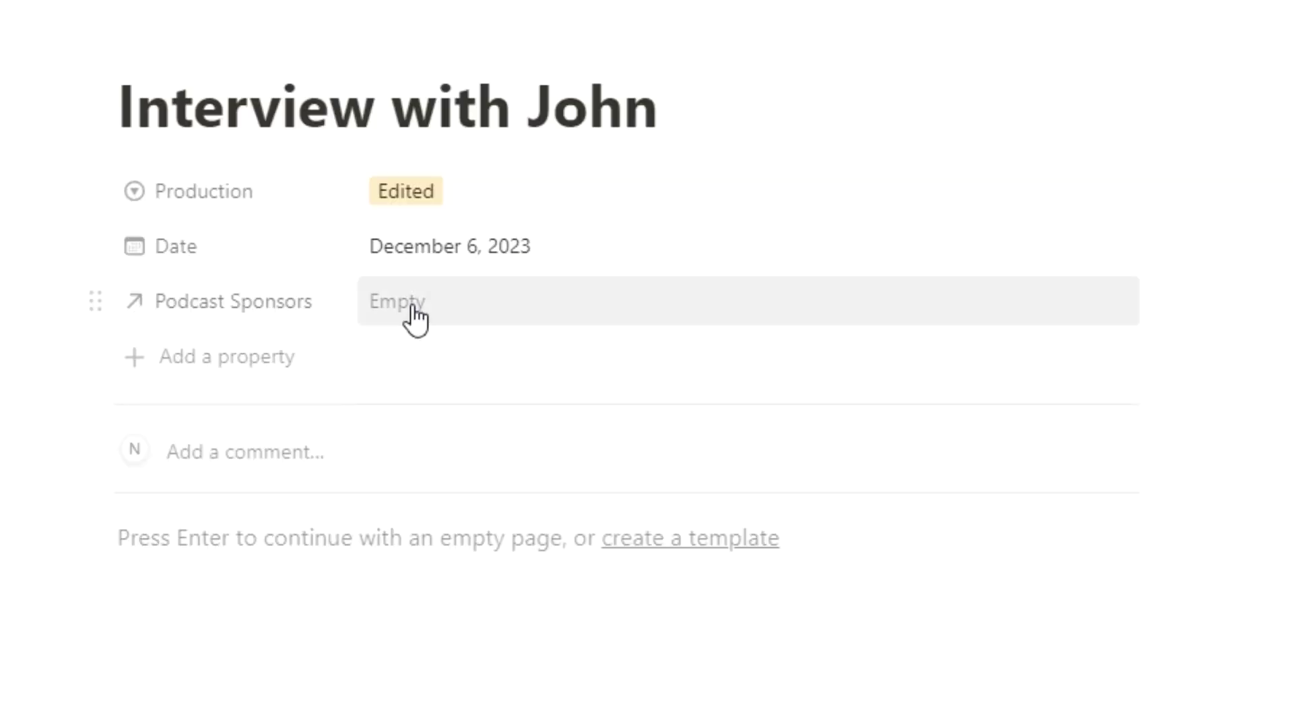
Step: Link the Notion sponsor in the December 6 interview's Podcast Sponsors property and close the page
click(441, 273)
click(492, 407)
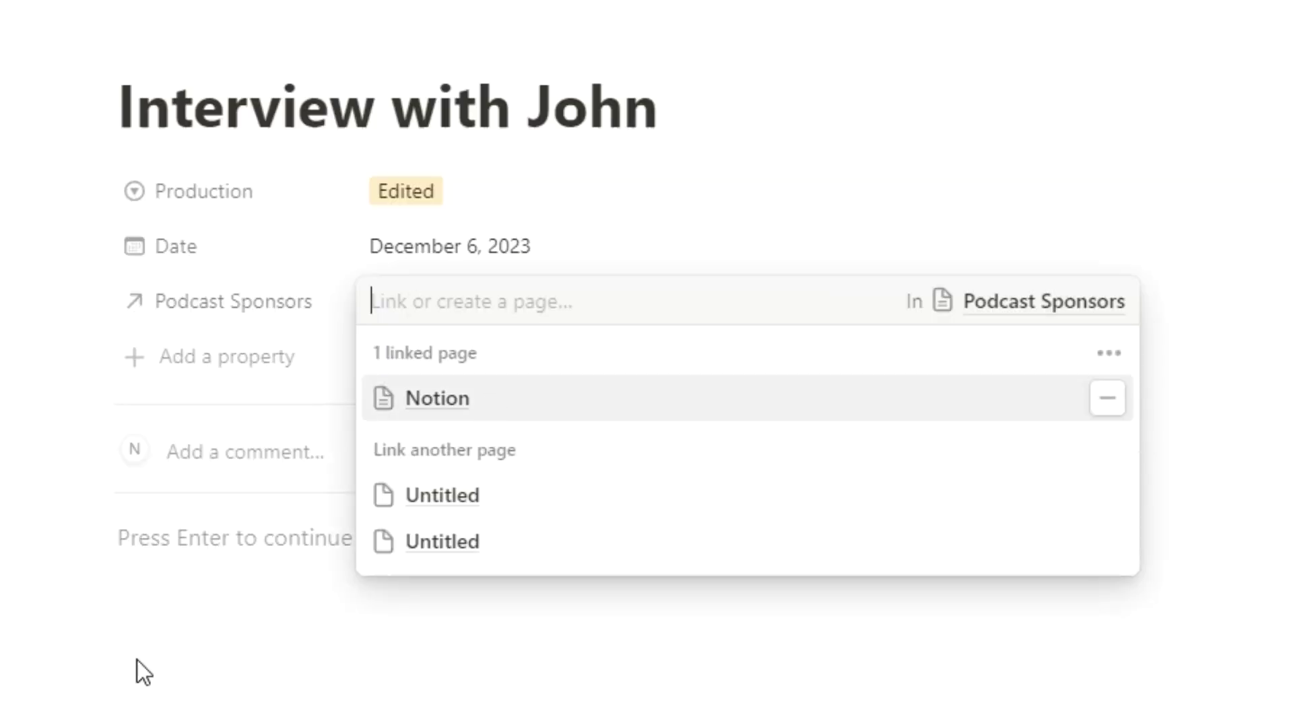
click(138, 664)
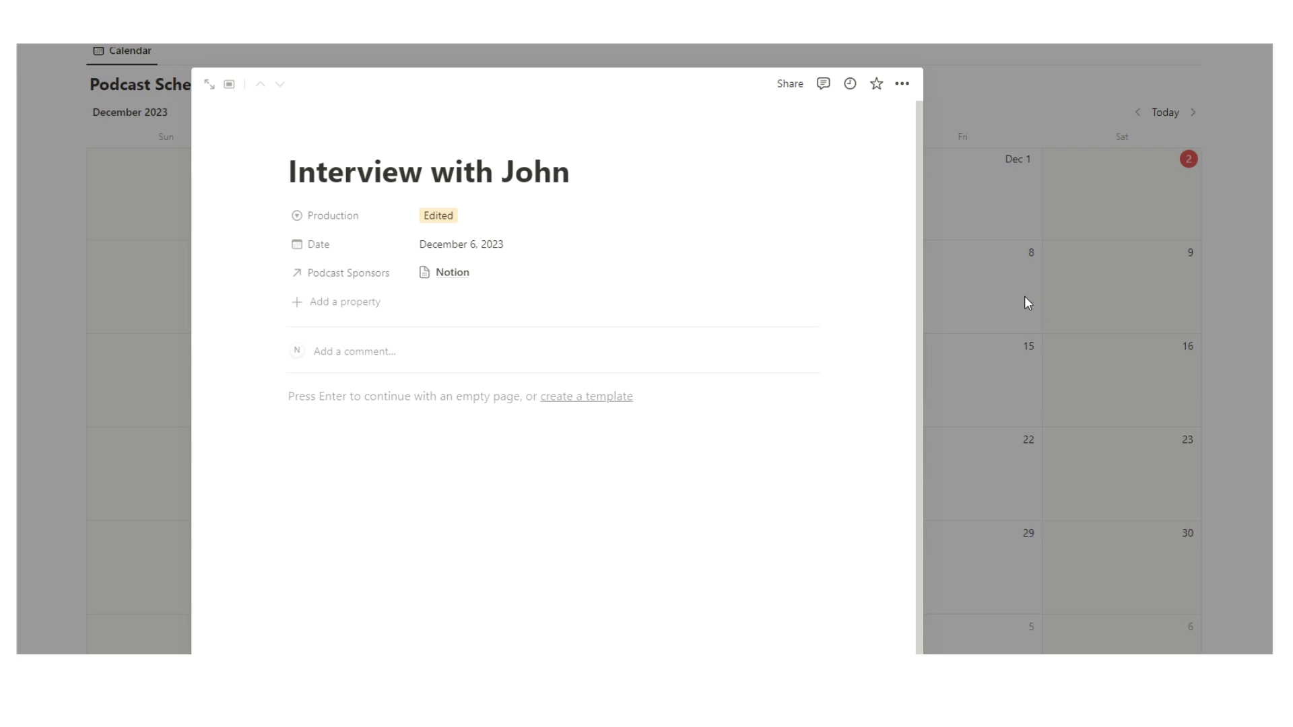
click(1025, 297)
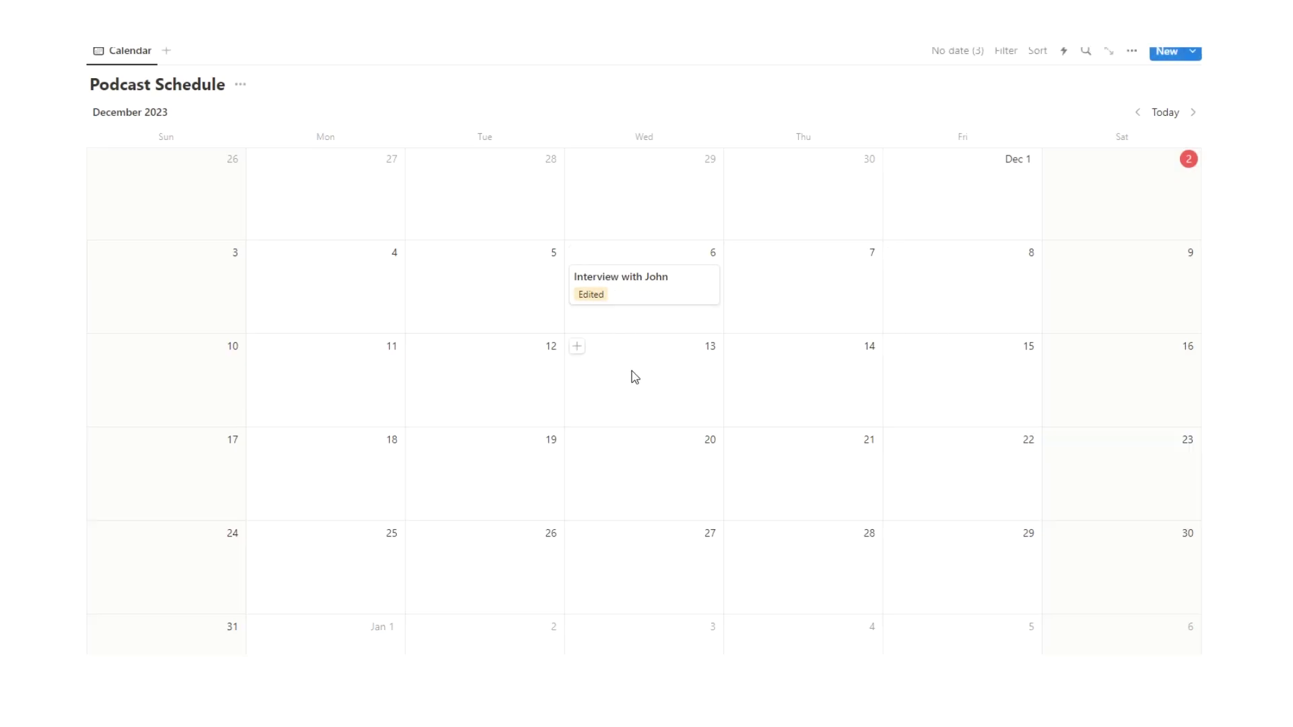
Step: Show the Podcast Sponsors property on the Podcast Schedule calendar's cards and close the view options
scroll(632, 375, up, 1)
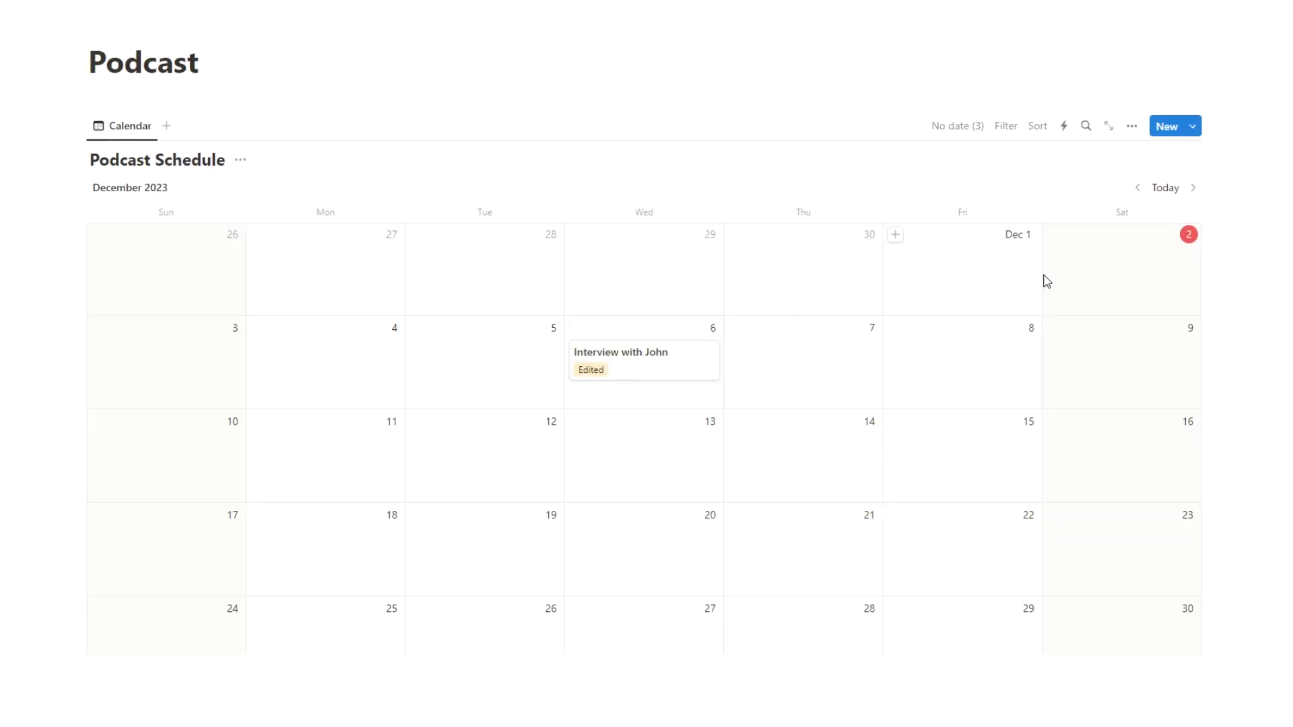
click(1132, 127)
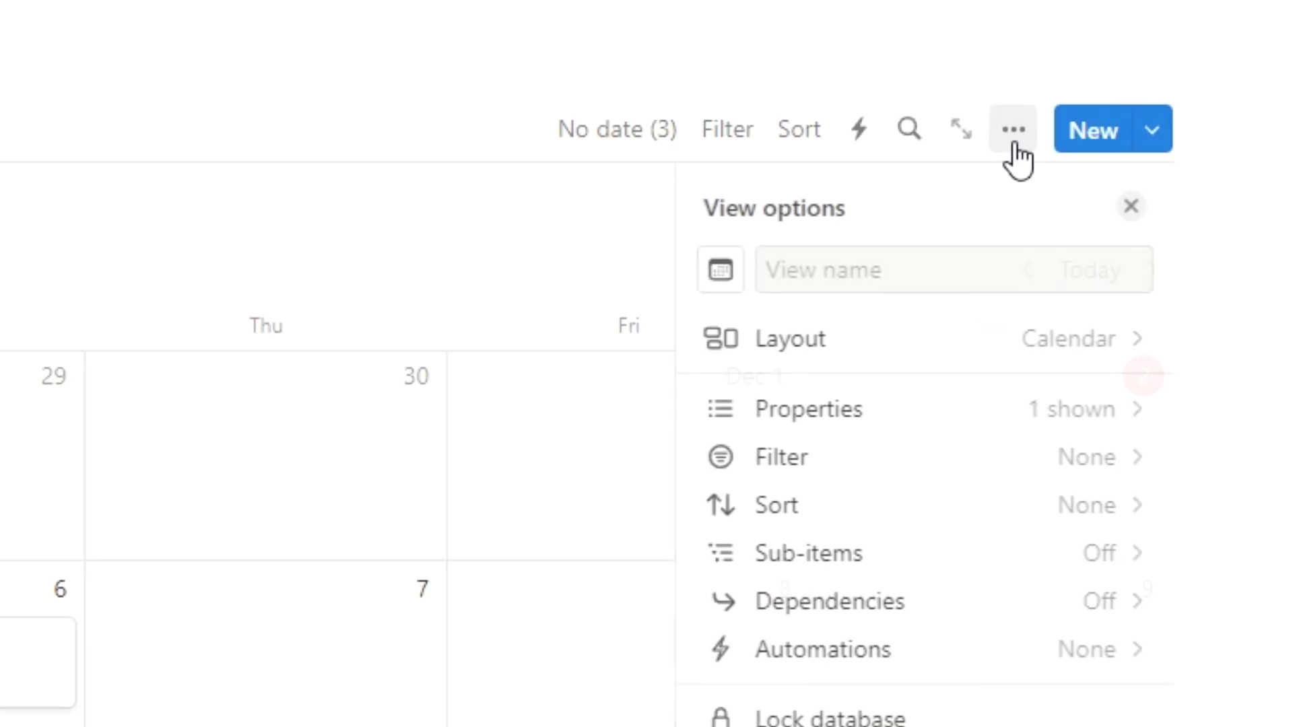
click(935, 413)
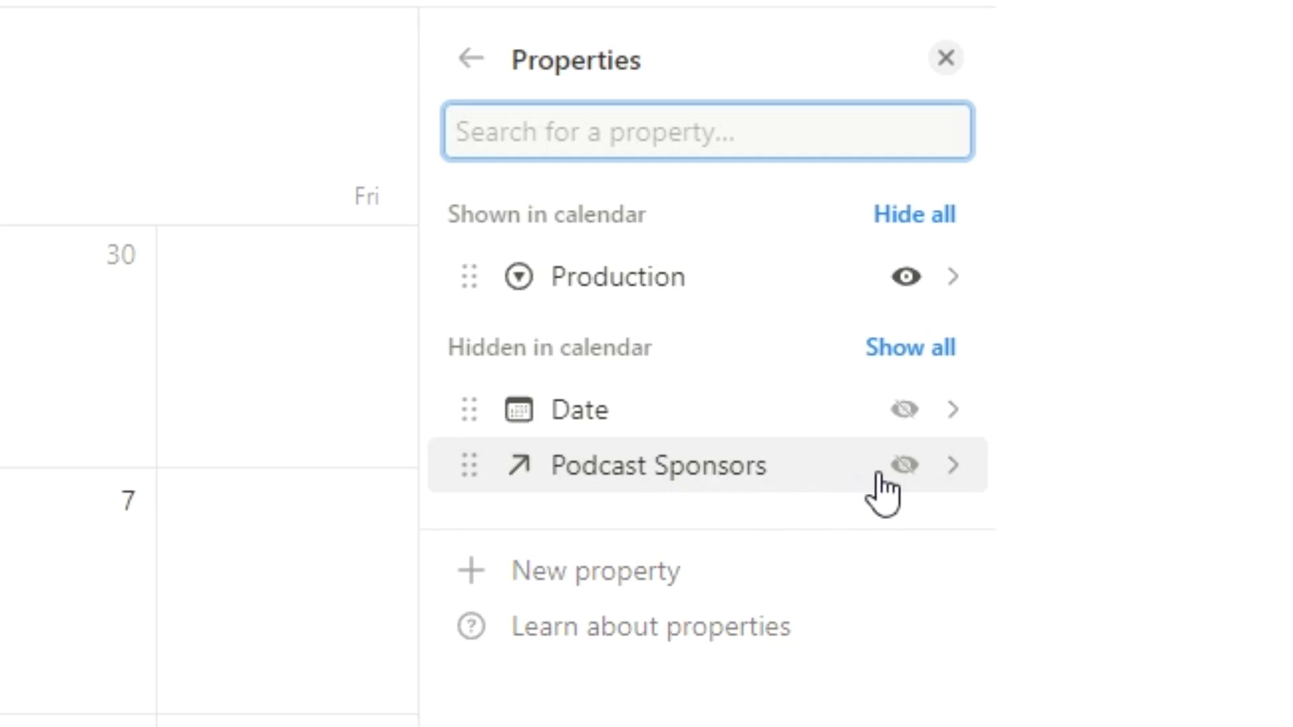
click(904, 465)
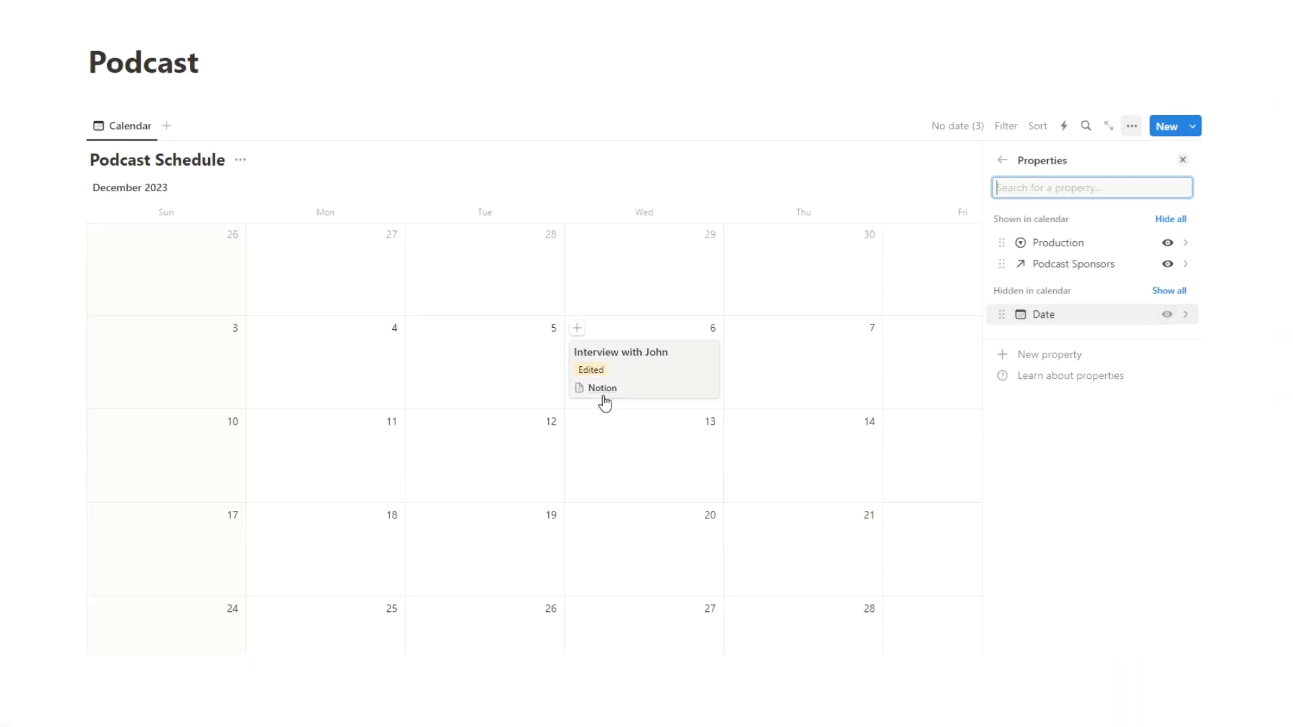
click(790, 333)
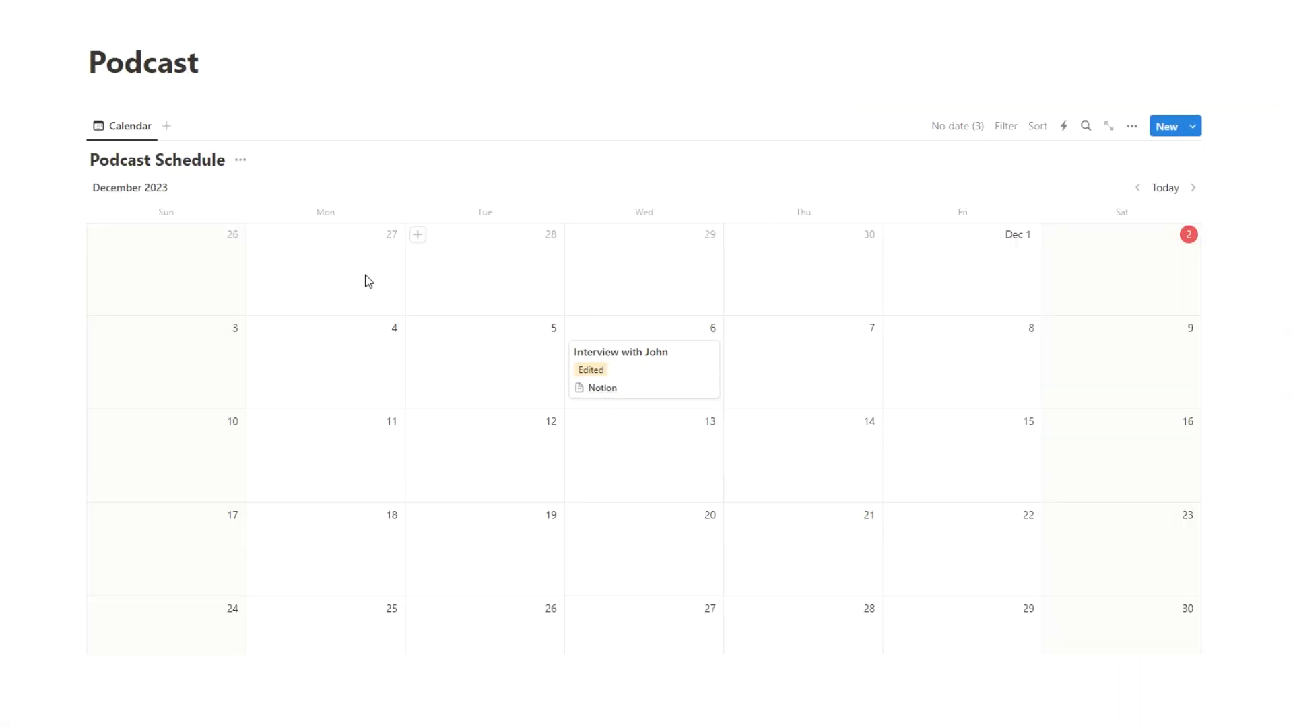
Step: Check off sponsors in the to-do list and place the cursor on an empty line below the Podcast Sponsors table
scroll(727, 443, down, 8)
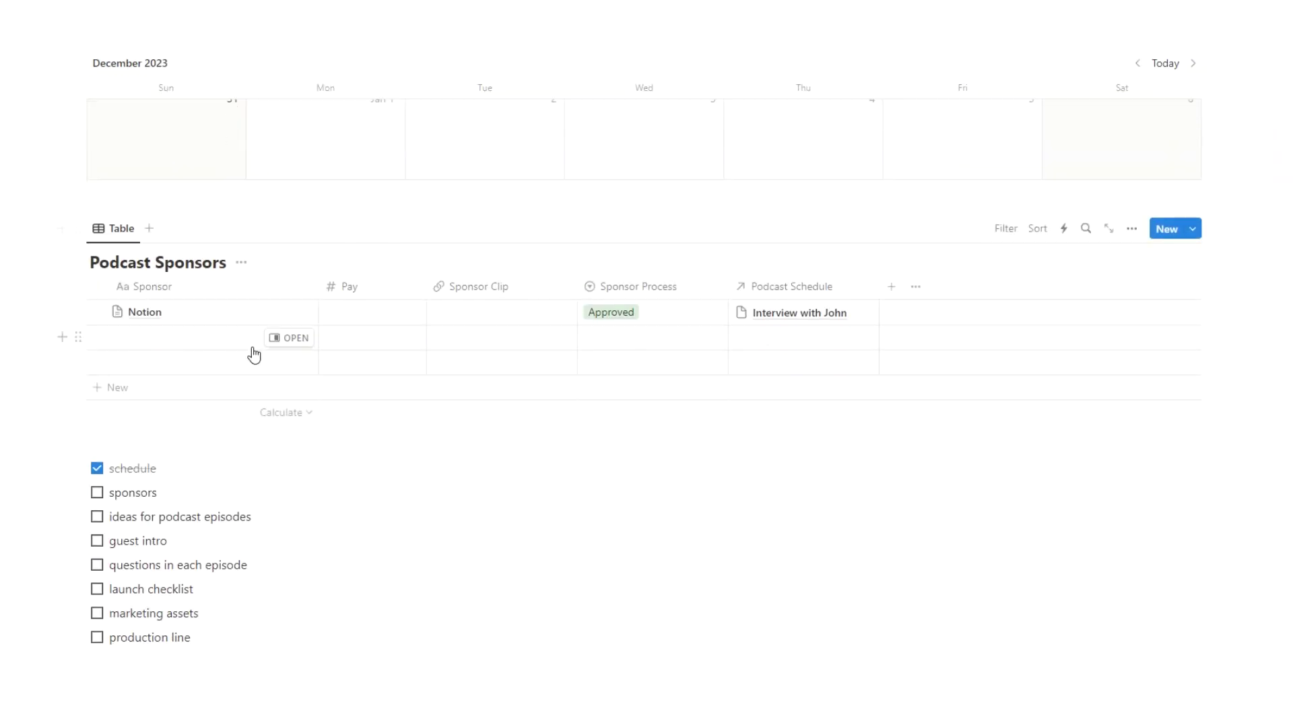
click(98, 492)
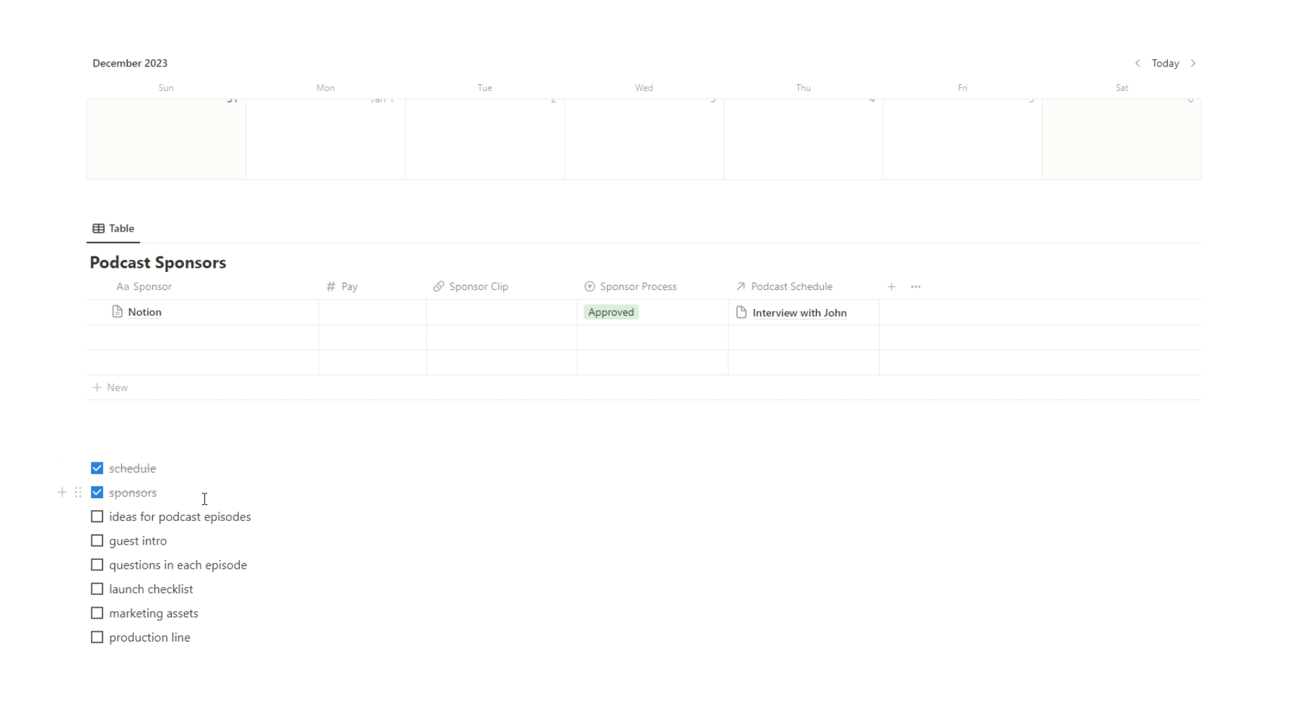
click(184, 440)
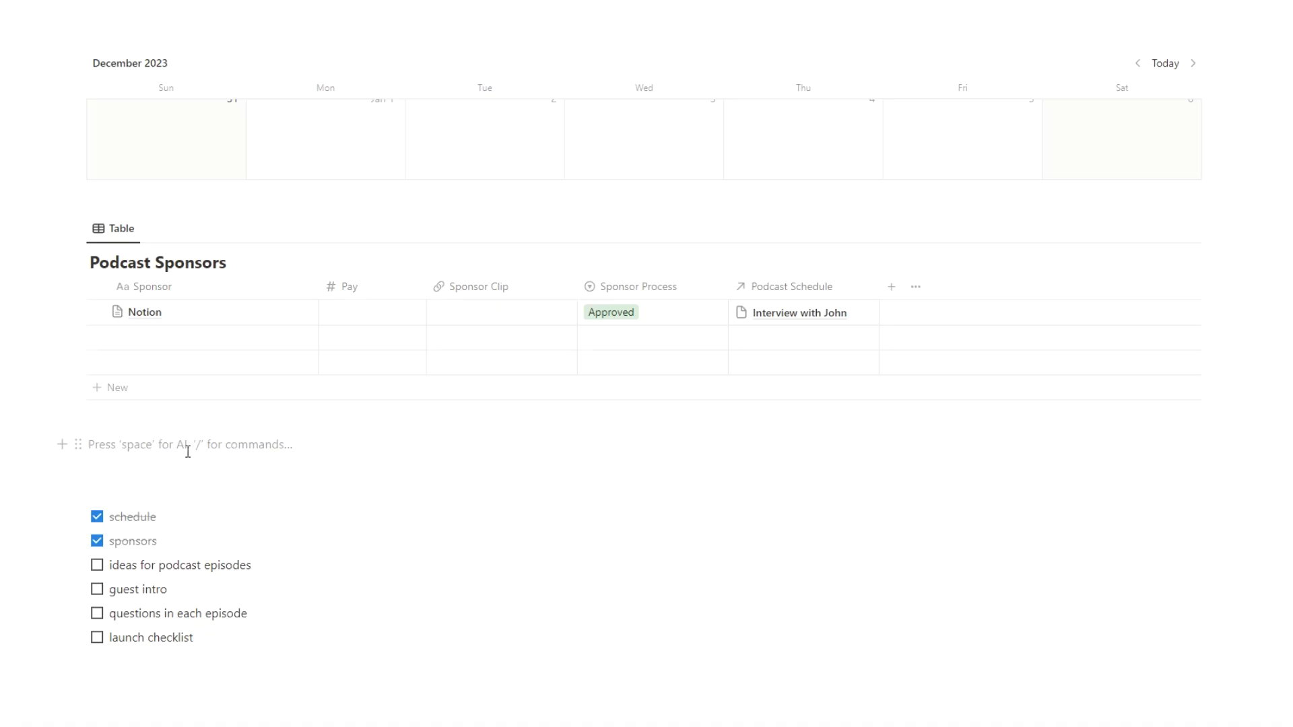
scroll(188, 452, up, 10)
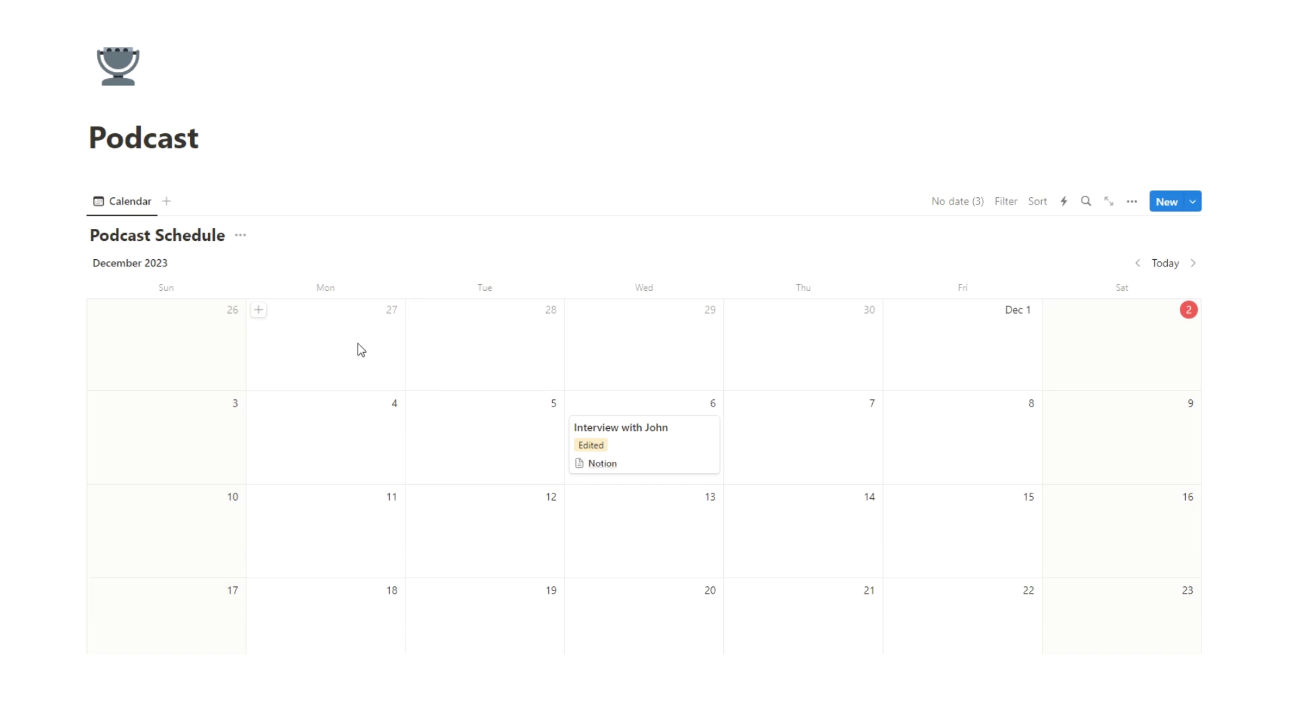
scroll(563, 378, down, 9)
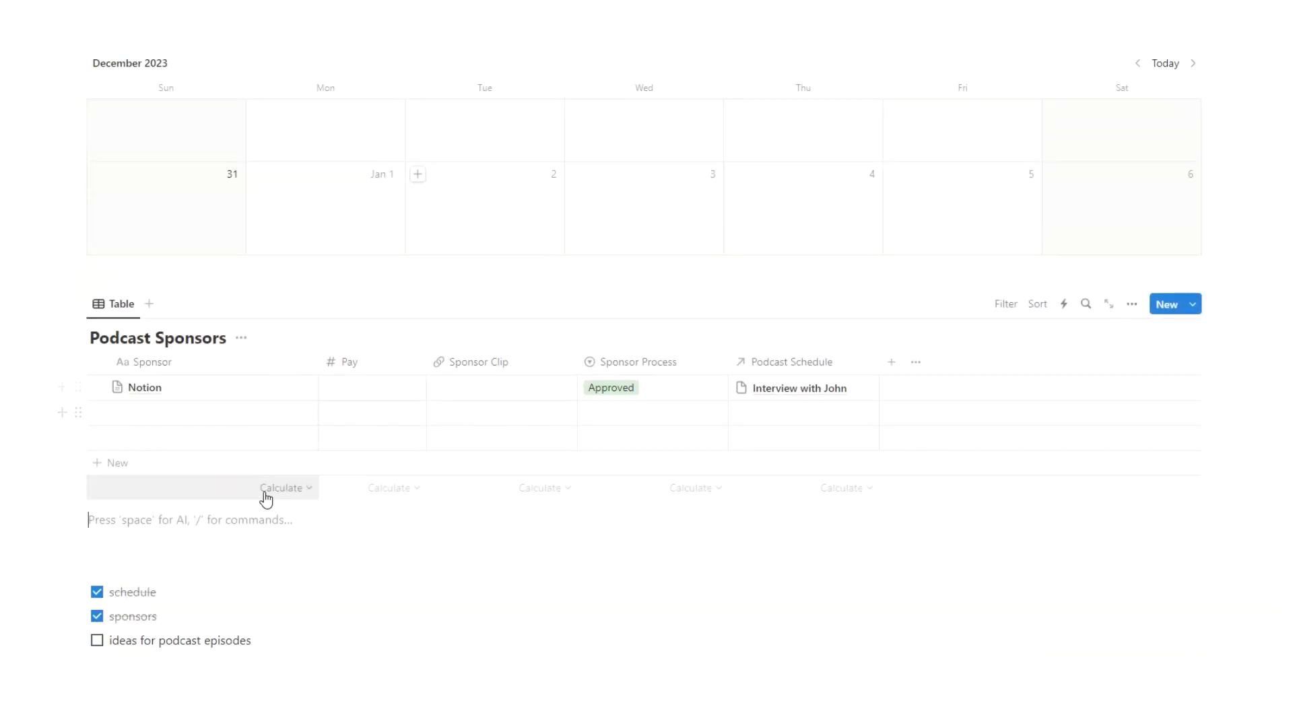
click(216, 516)
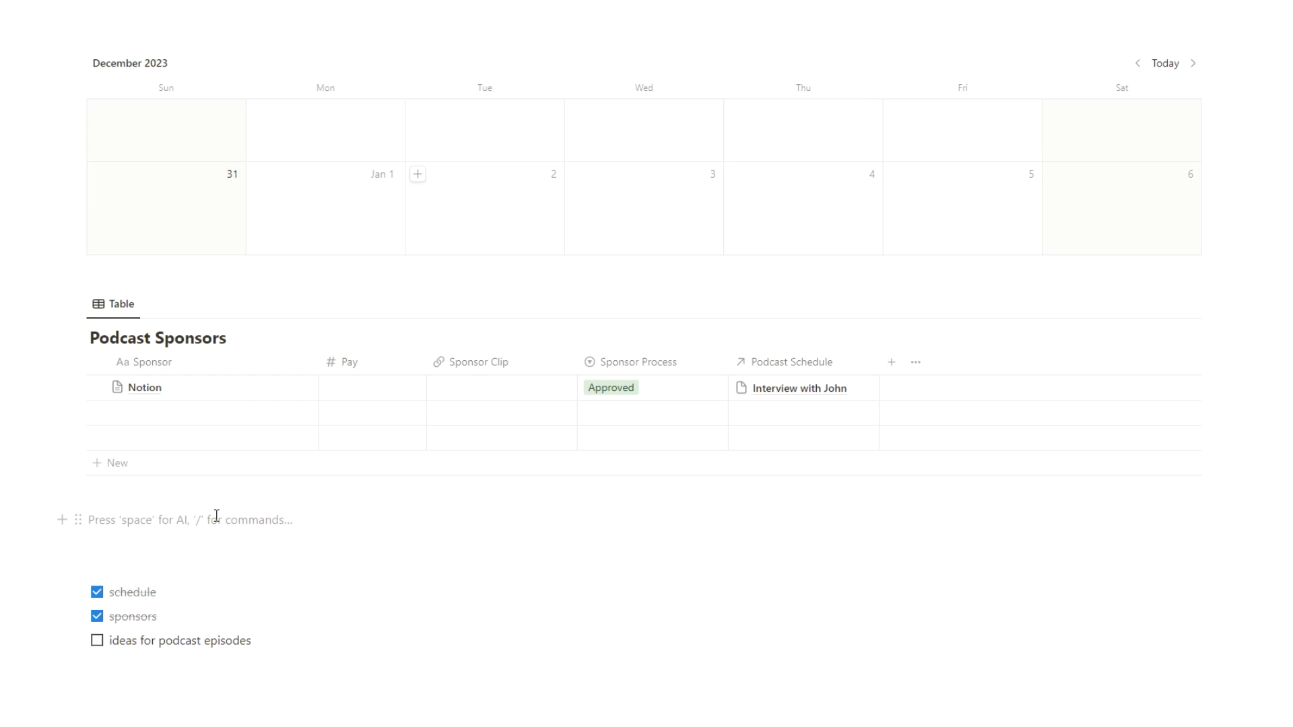
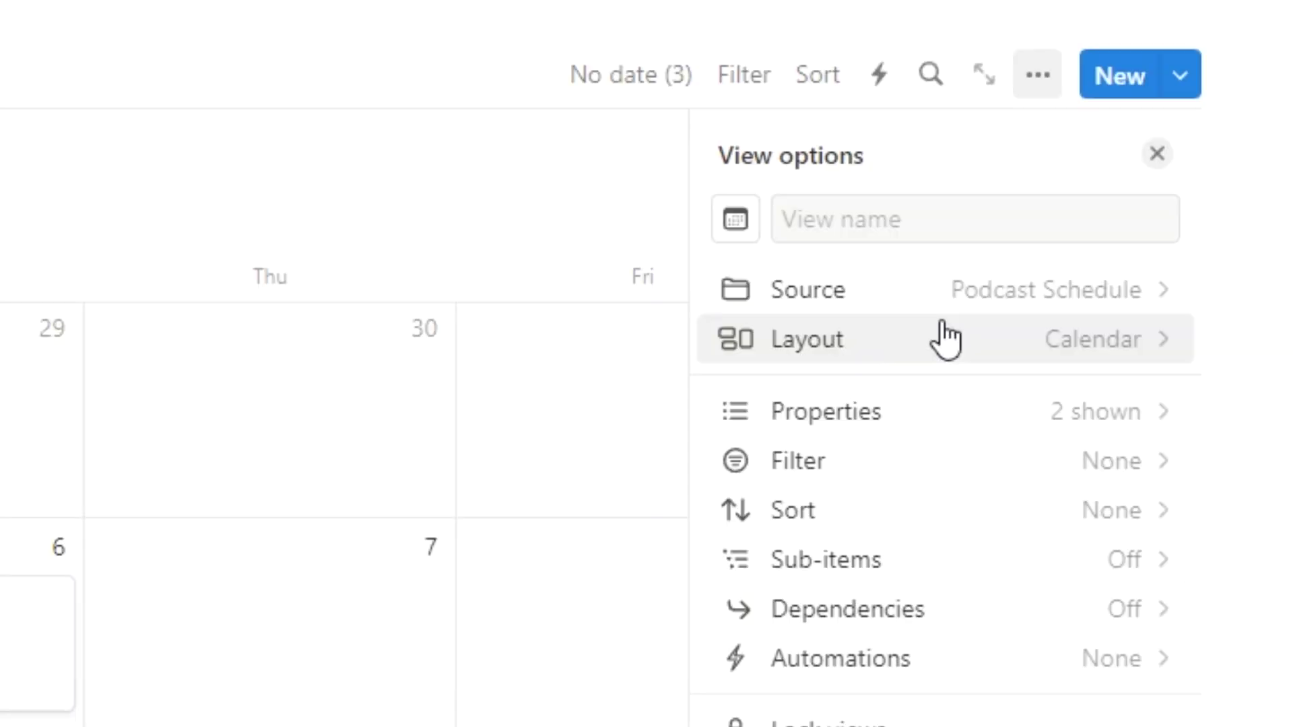
Step: Switch the linked Podcast Schedule view to the Table layout and place a narrower Date column before Name
click(886, 343)
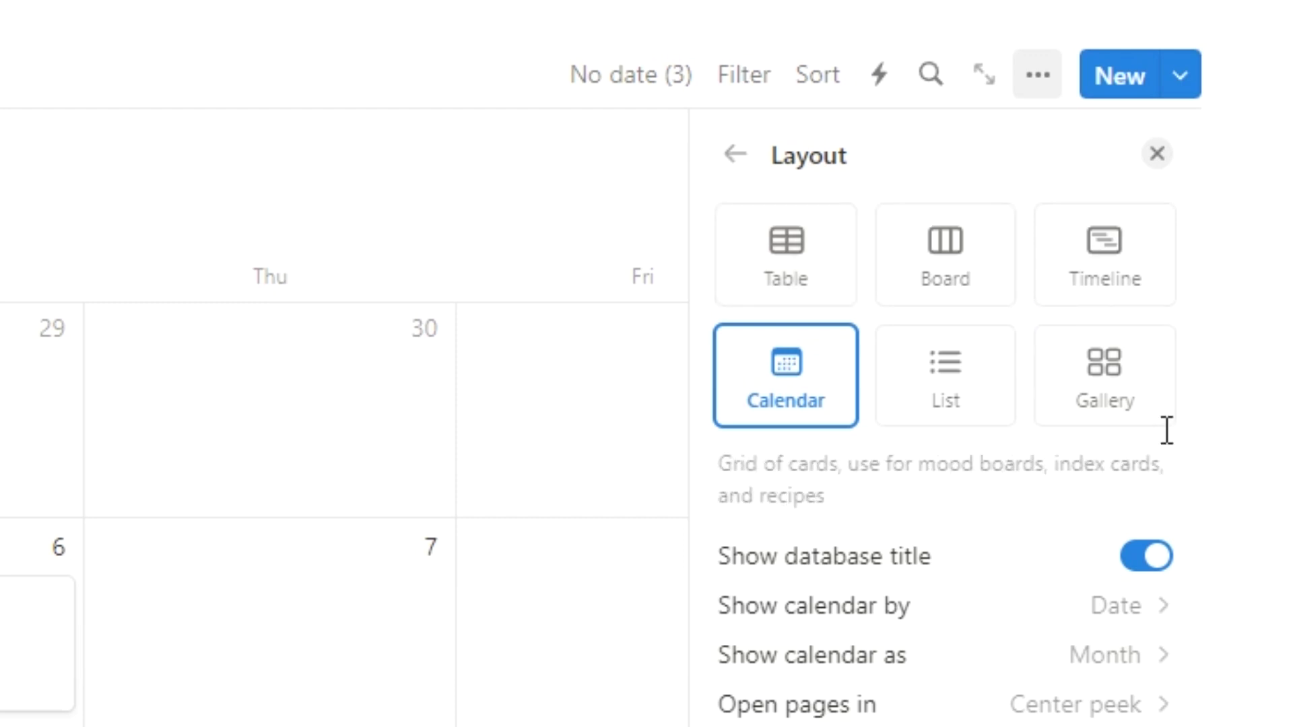
click(834, 290)
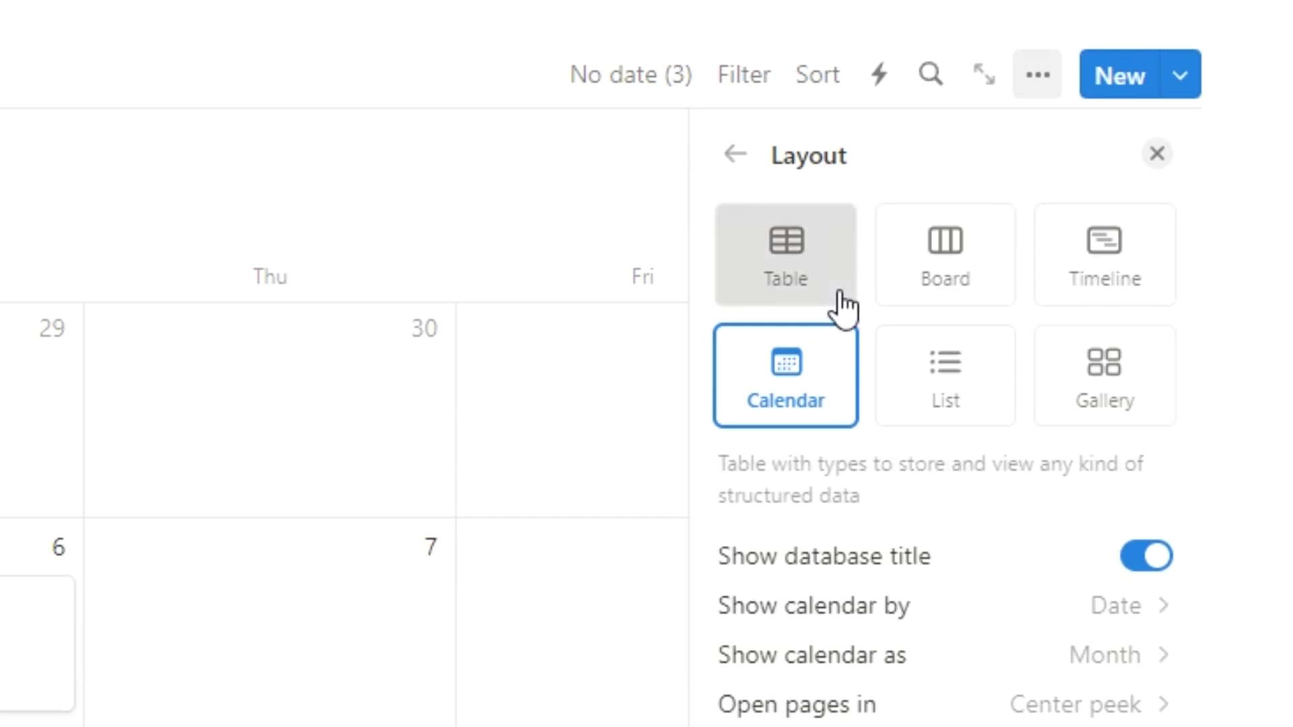
click(573, 535)
drag(501, 347, 152, 355)
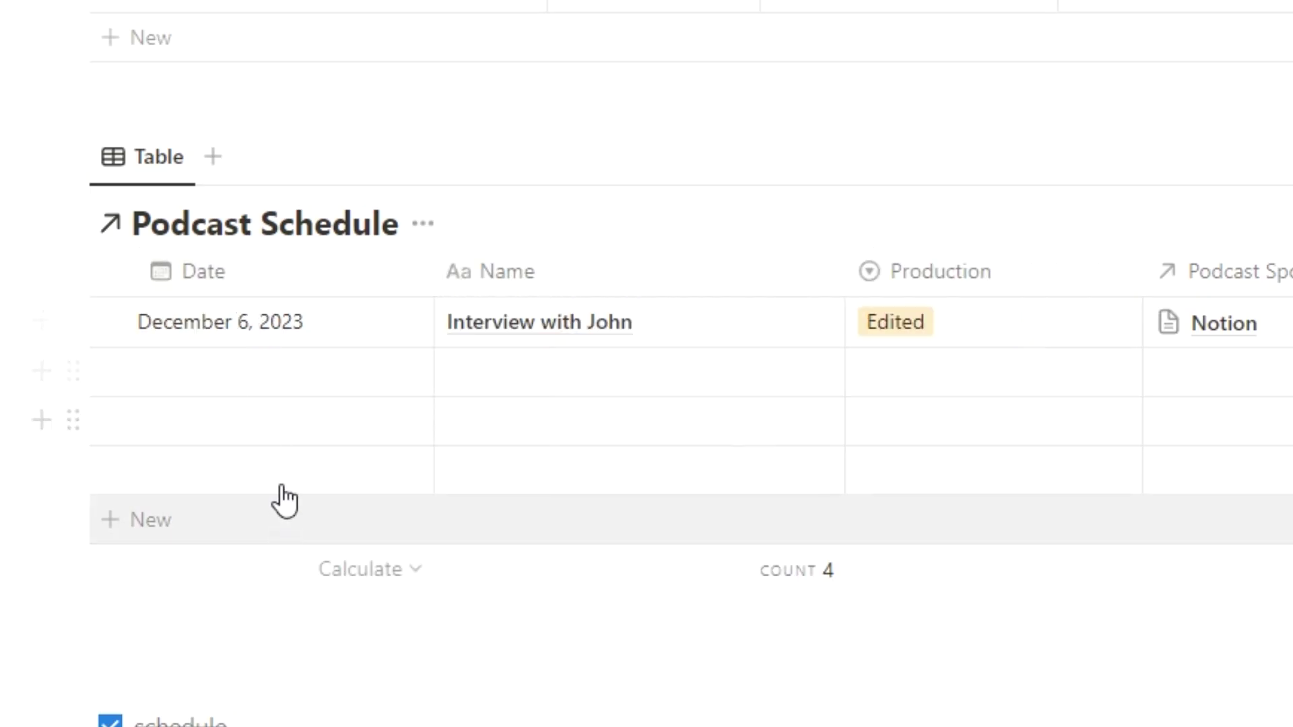
drag(432, 266, 394, 268)
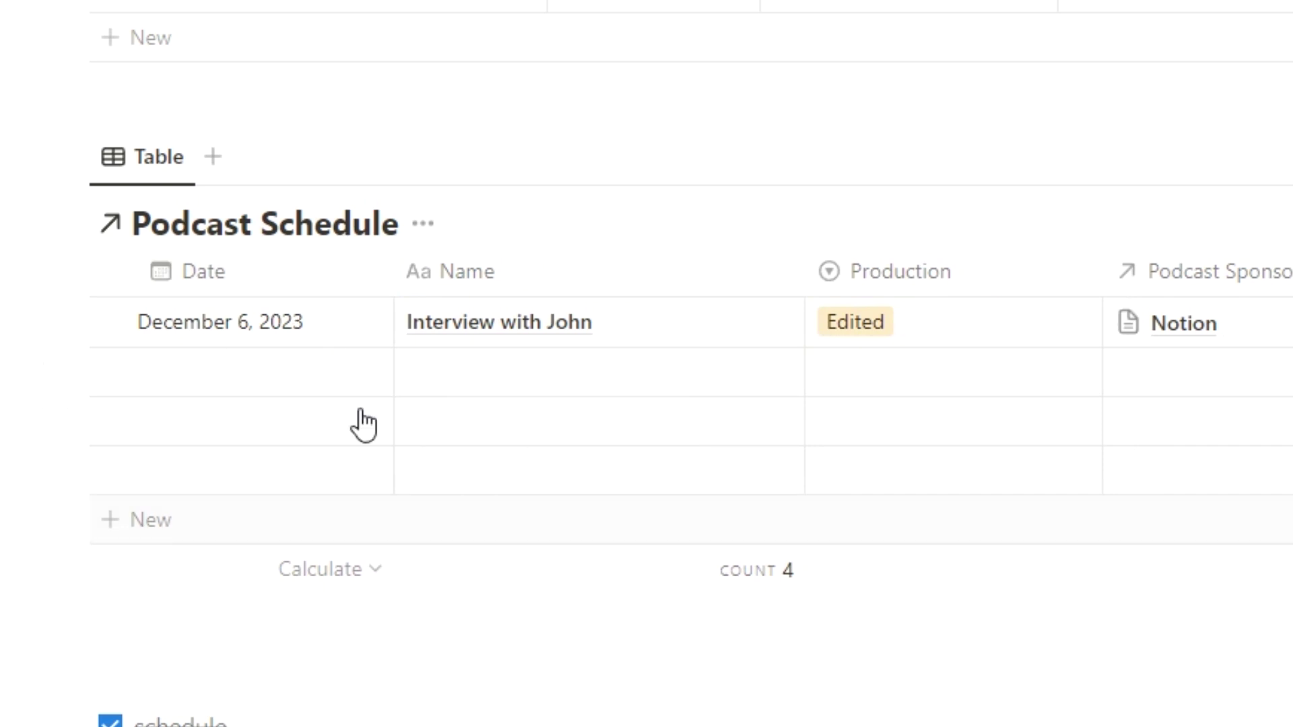
Step: Compare the Podcast Schedule calendar with the linked Podcast Schedule table below the sponsors table
scroll(349, 531, up, 15)
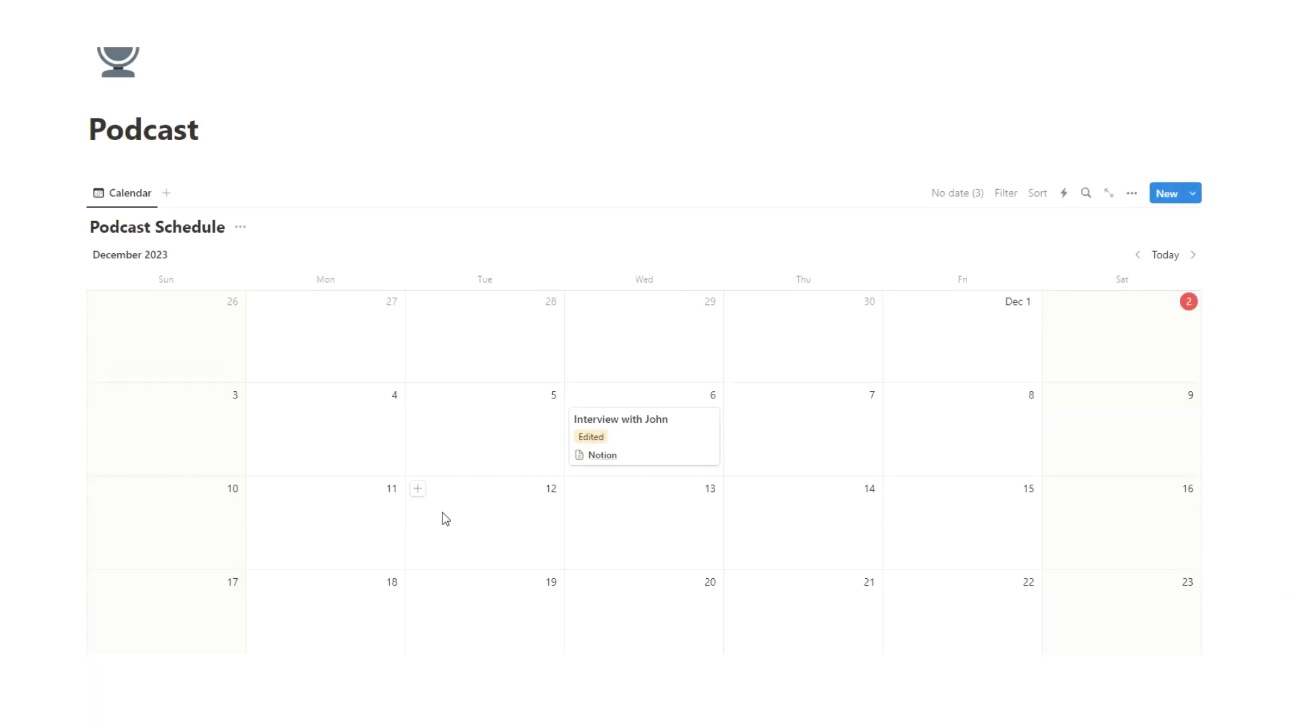
scroll(549, 389, down, 15)
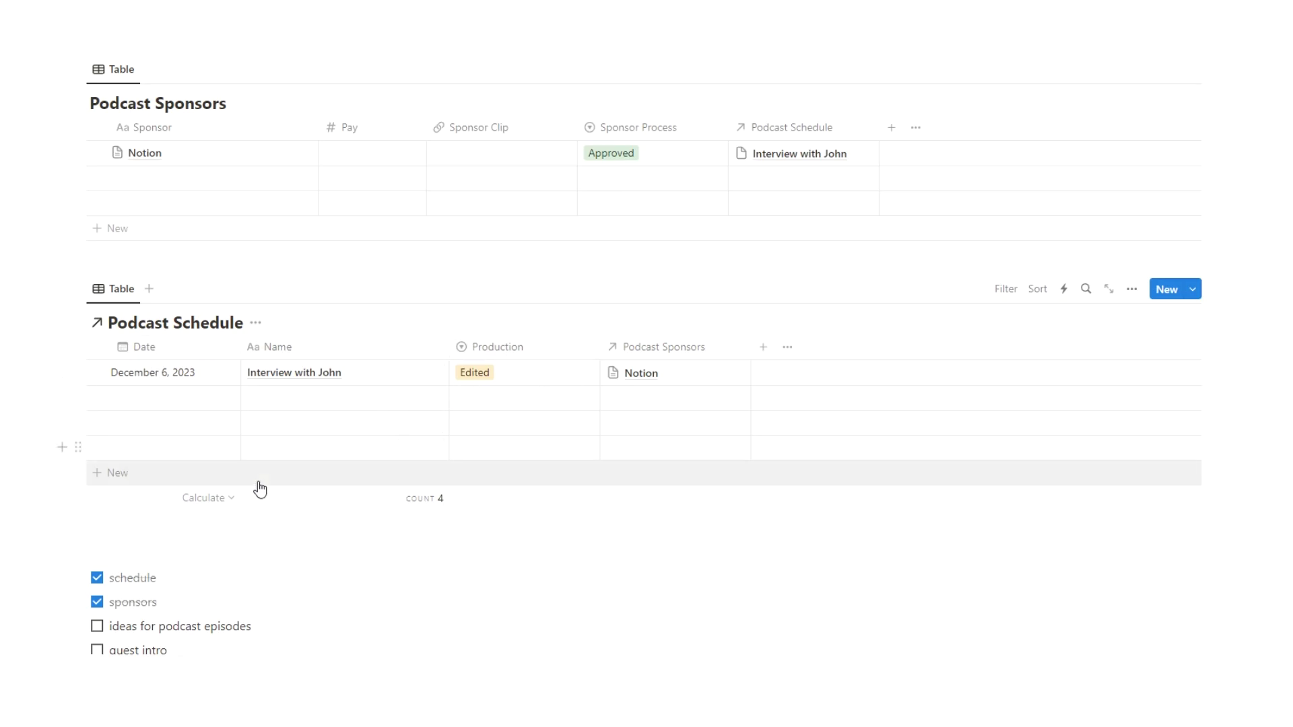
scroll(260, 487, up, 15)
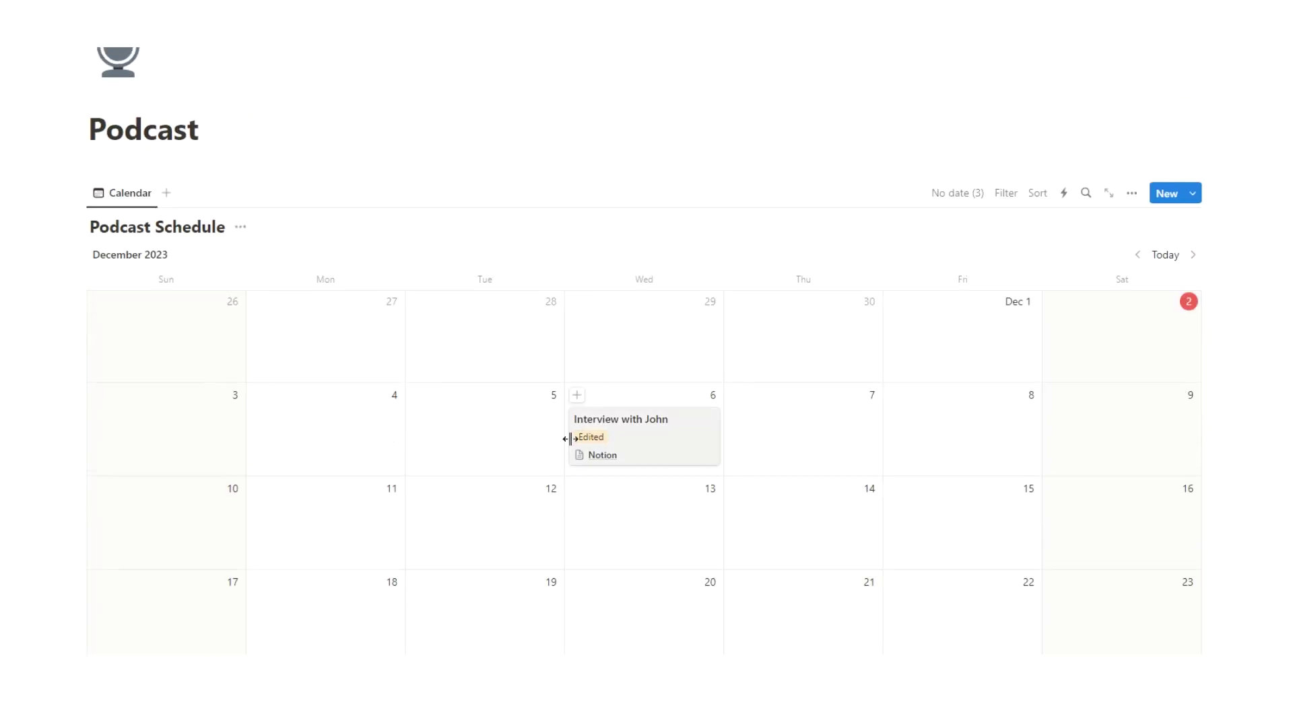
scroll(570, 439, down, 12)
scroll(672, 392, up, 12)
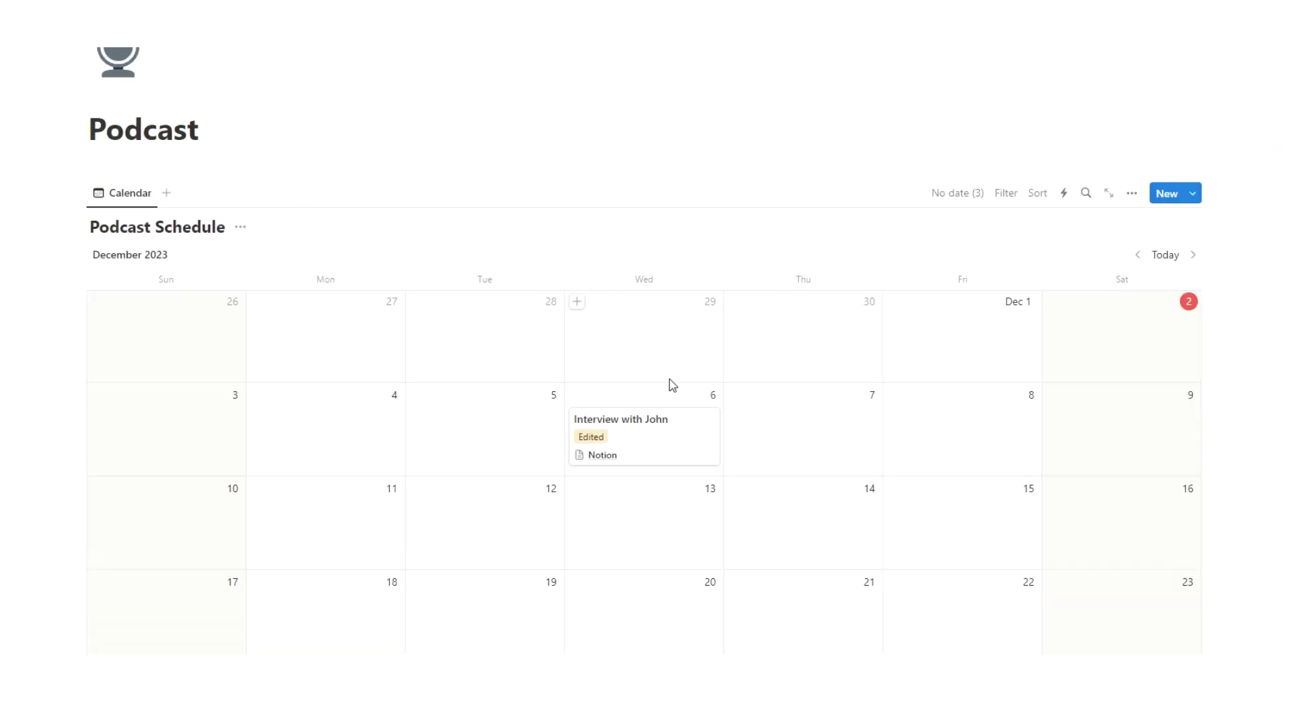
scroll(672, 385, down, 10)
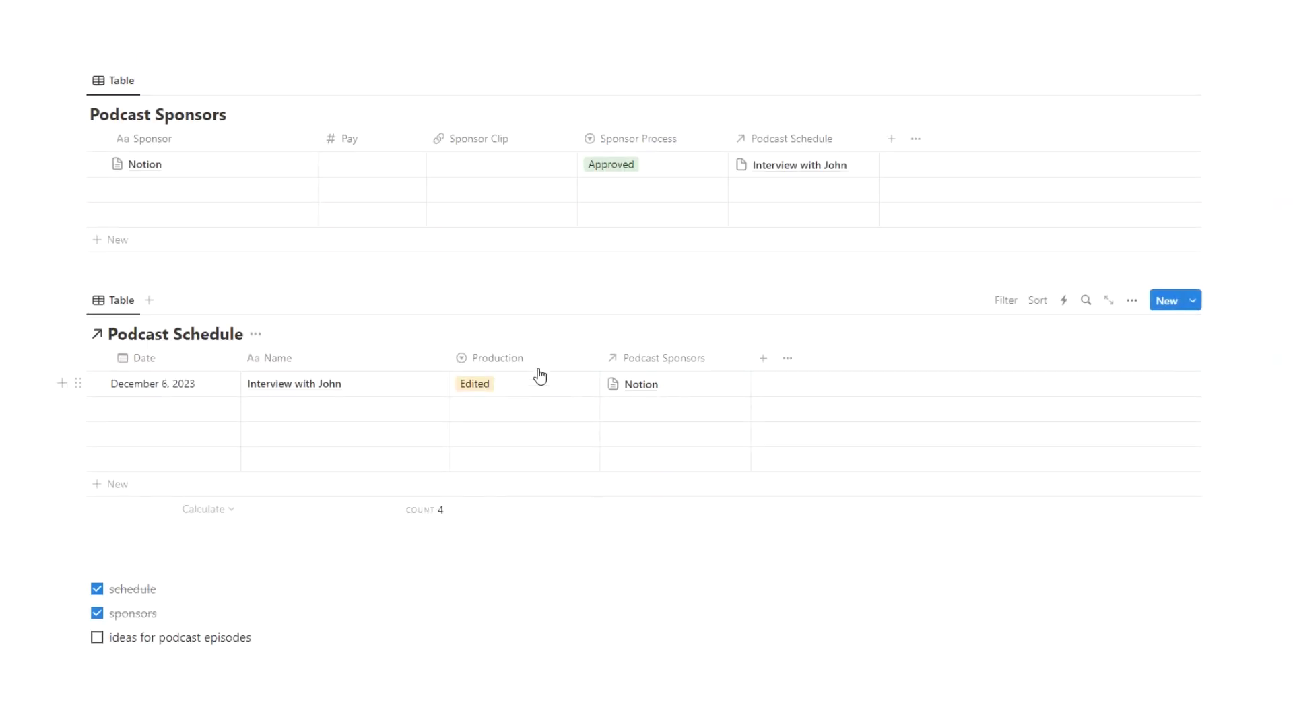
scroll(389, 450, down, 2)
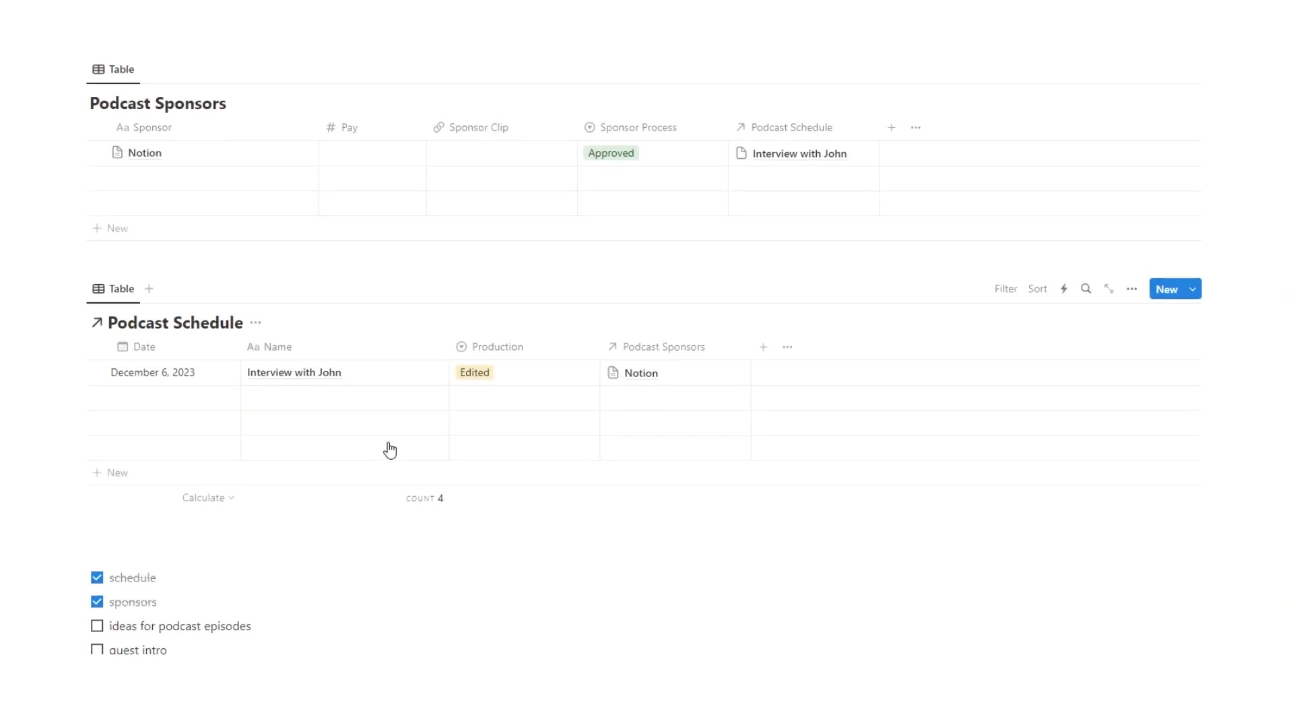
Step: Add an advanced filter to the linked Podcast Schedule table with the rule Date Is empty
click(1005, 296)
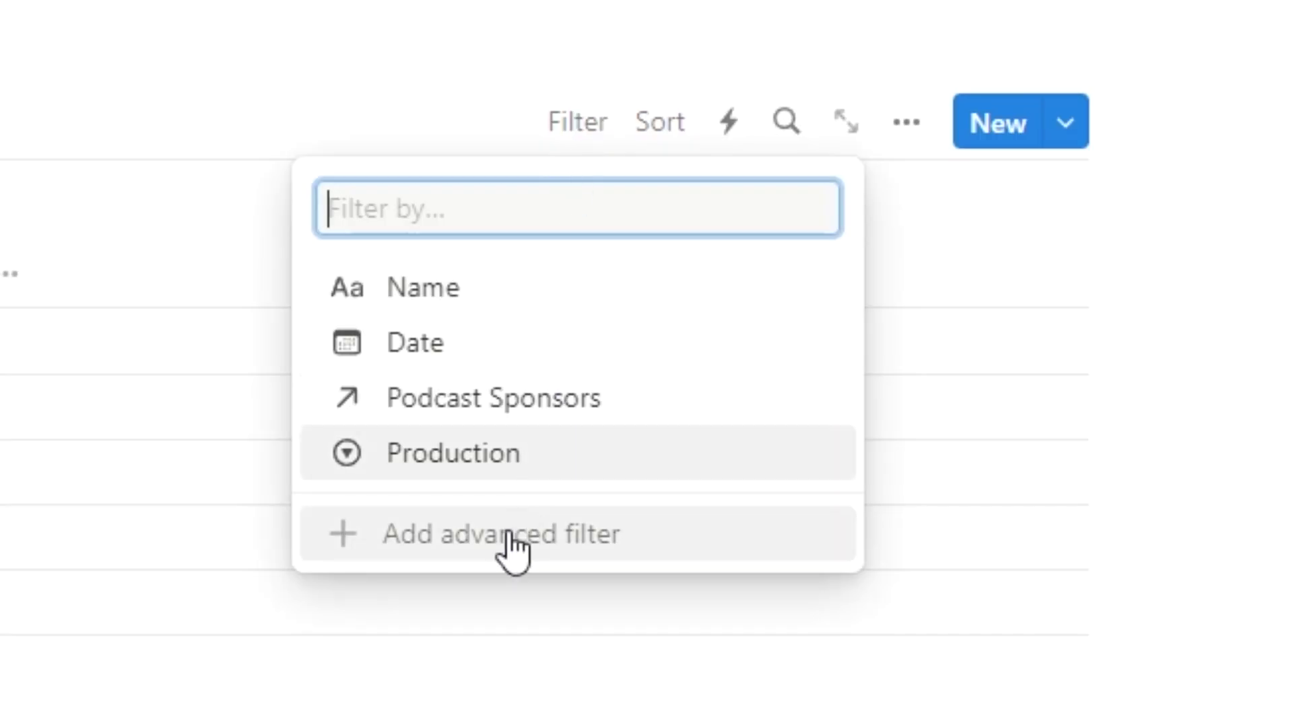
click(514, 549)
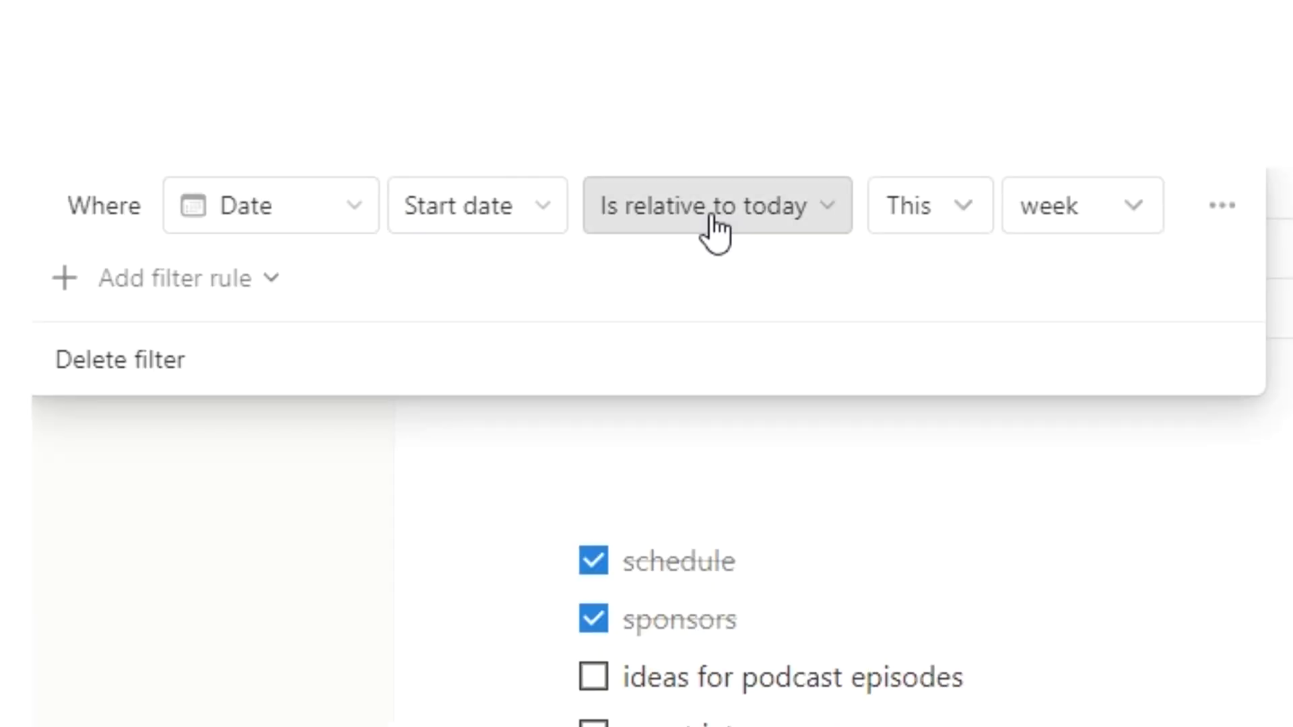
click(711, 214)
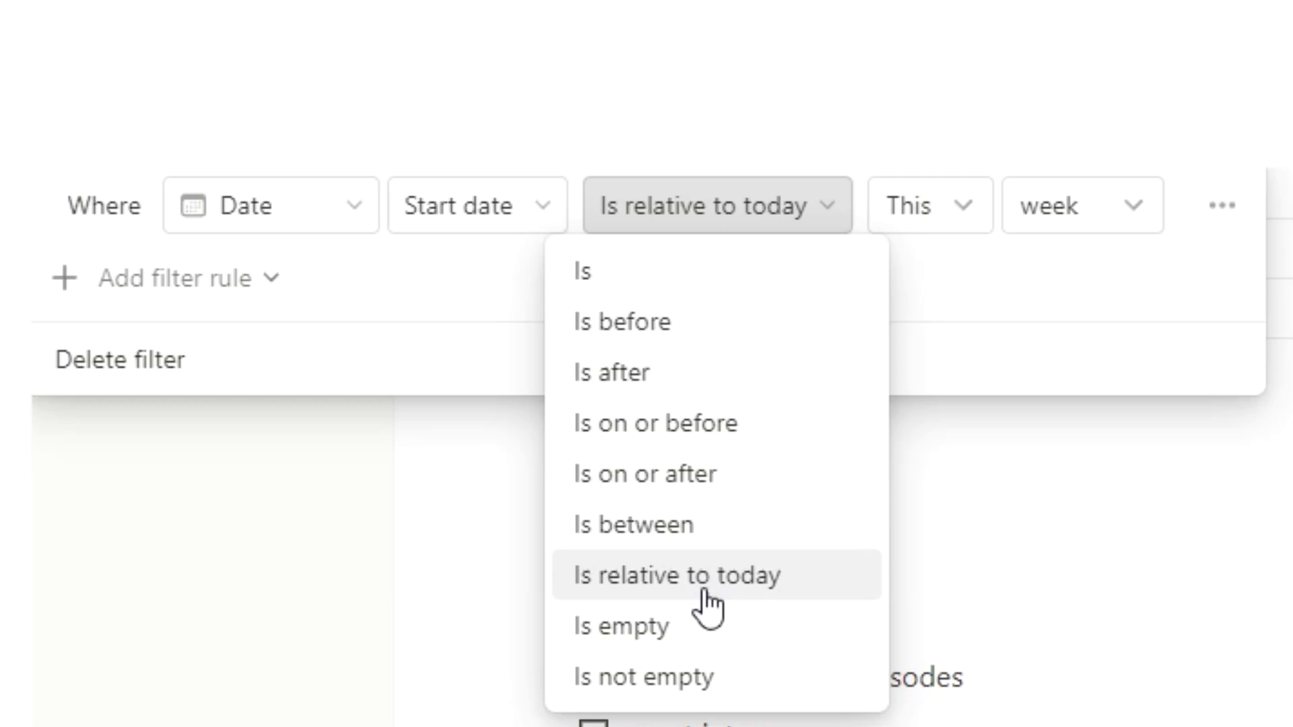
click(698, 629)
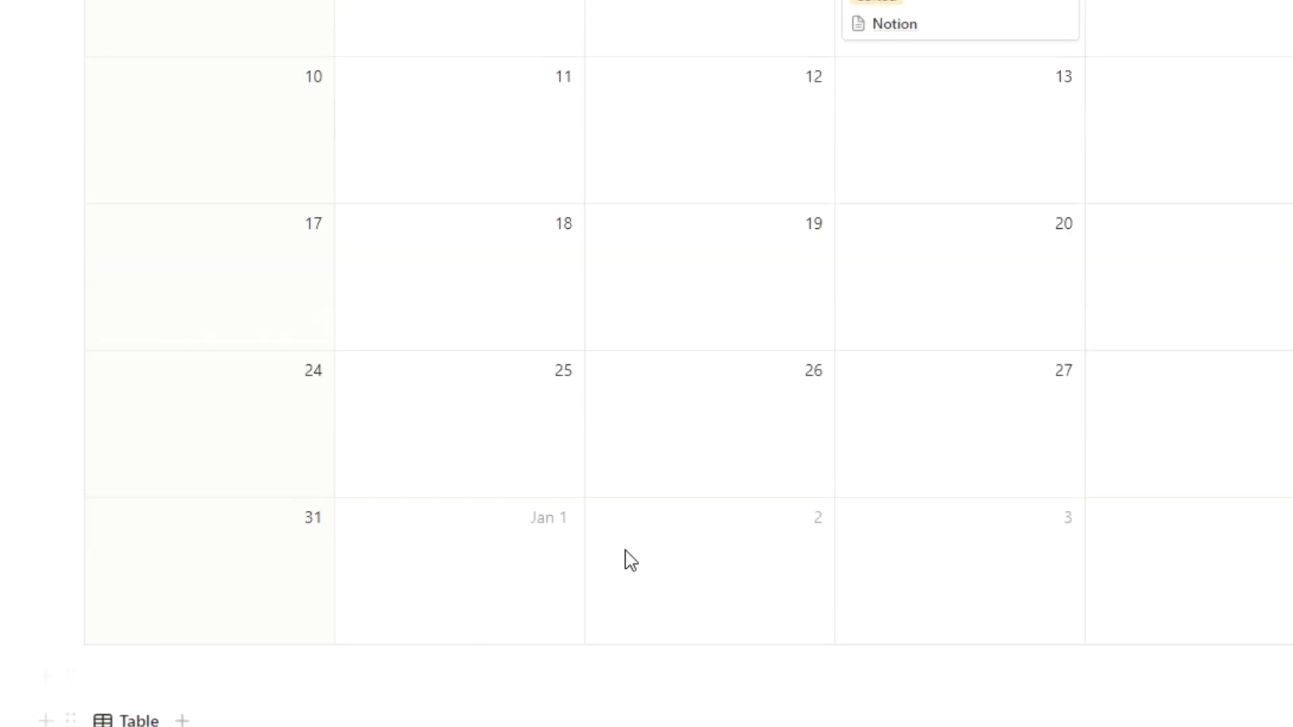
scroll(673, 552, up, 8)
scroll(949, 438, down, 2)
scroll(942, 455, down, 15)
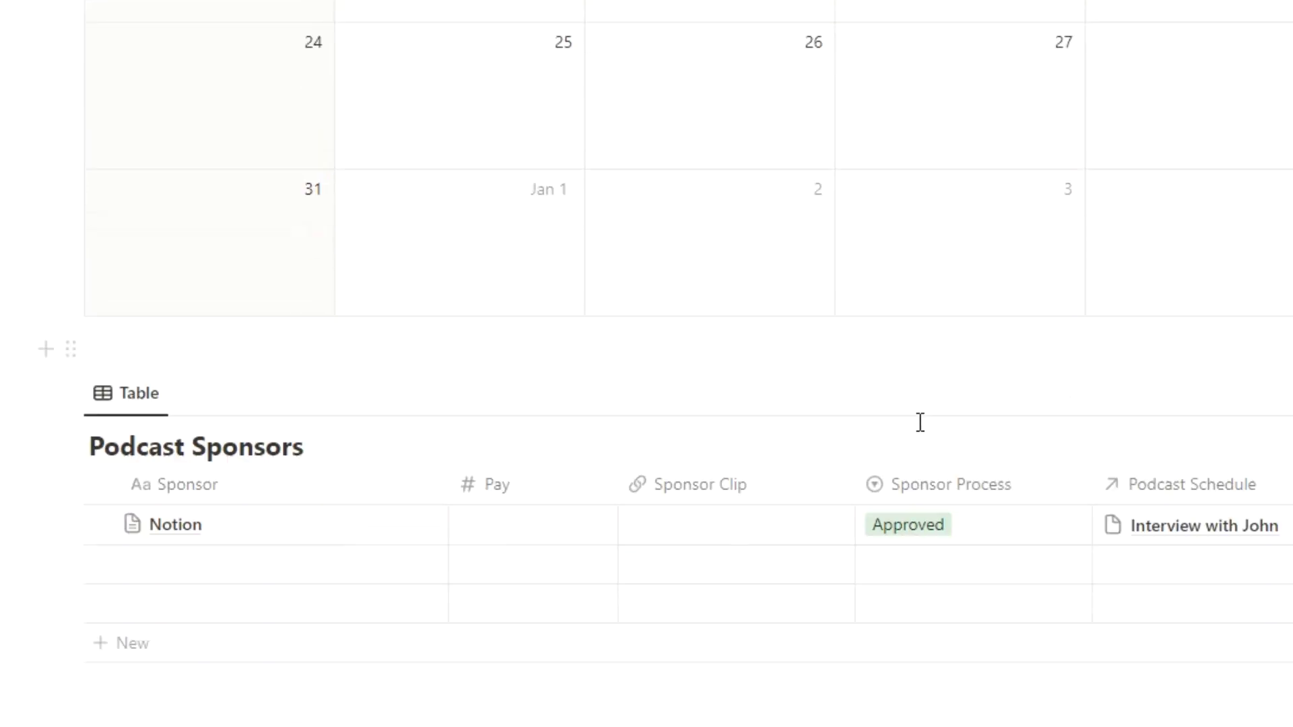
click(161, 186)
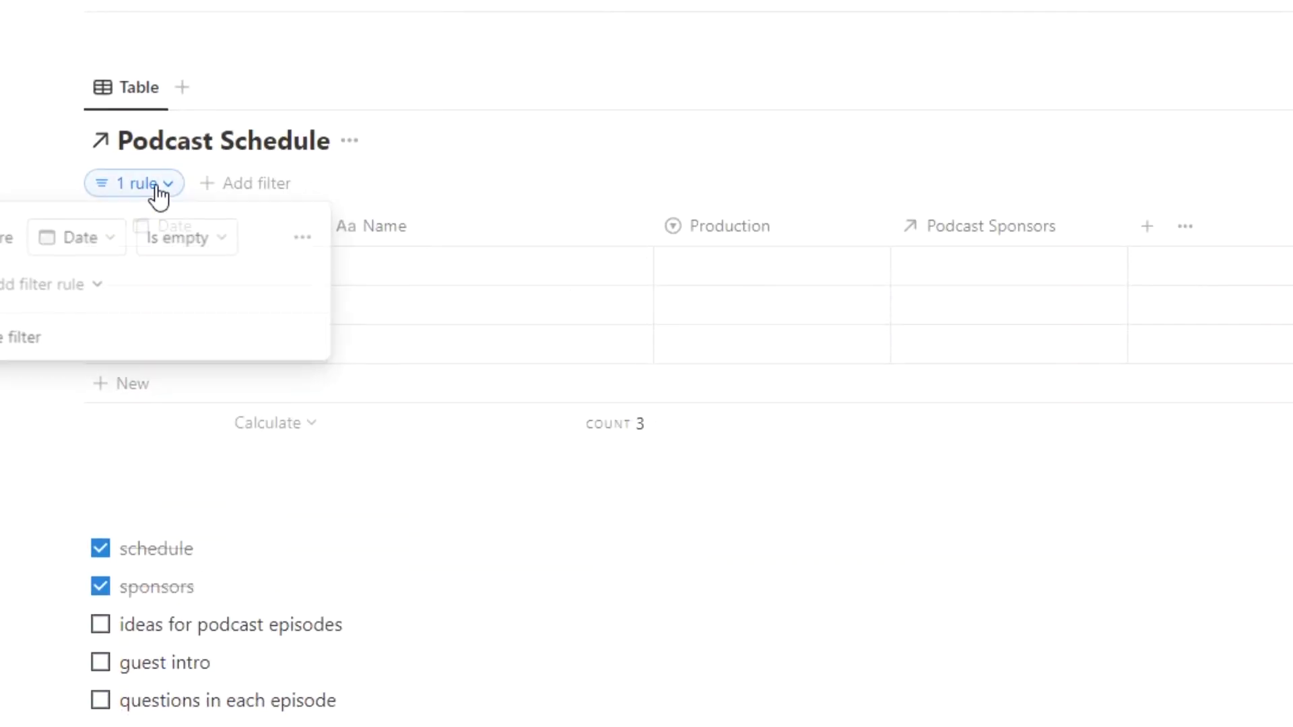
click(165, 188)
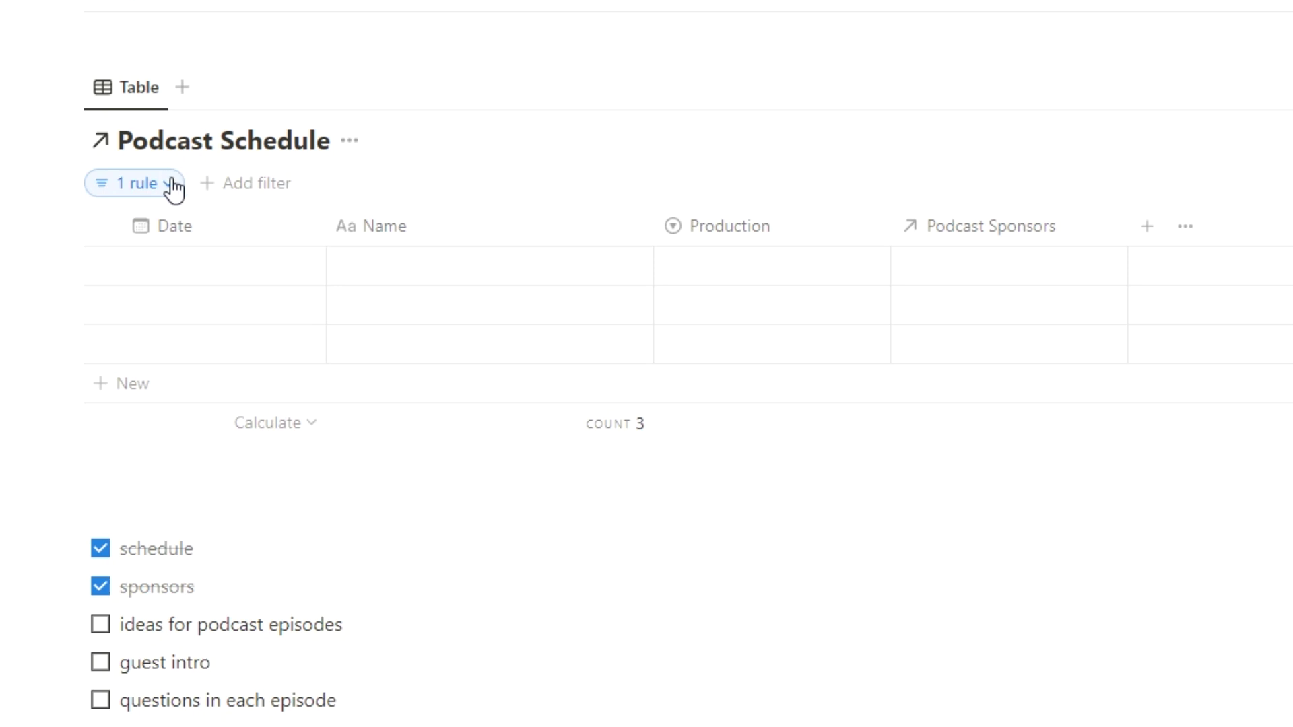
Step: Delete the blank undated rows from the filtered Podcast Schedule table
click(73, 273)
key(Delete)
click(72, 270)
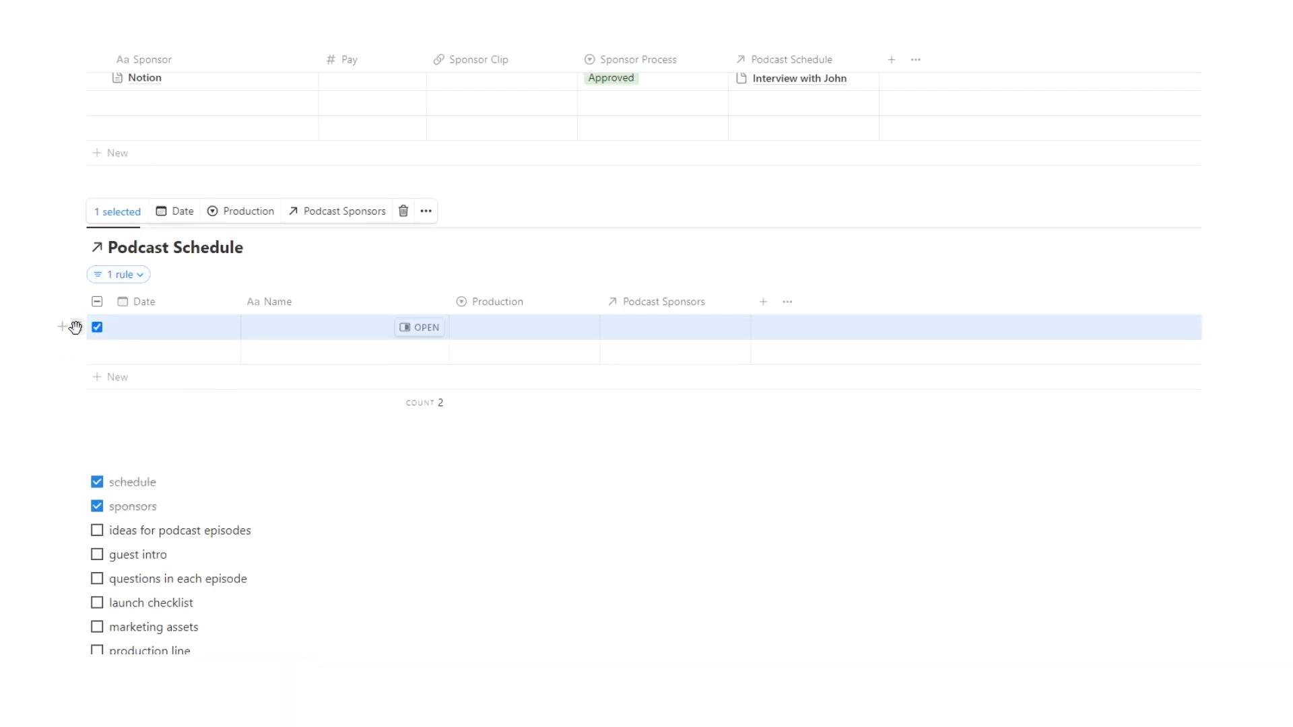
key(Delete)
scroll(136, 375, up, 1)
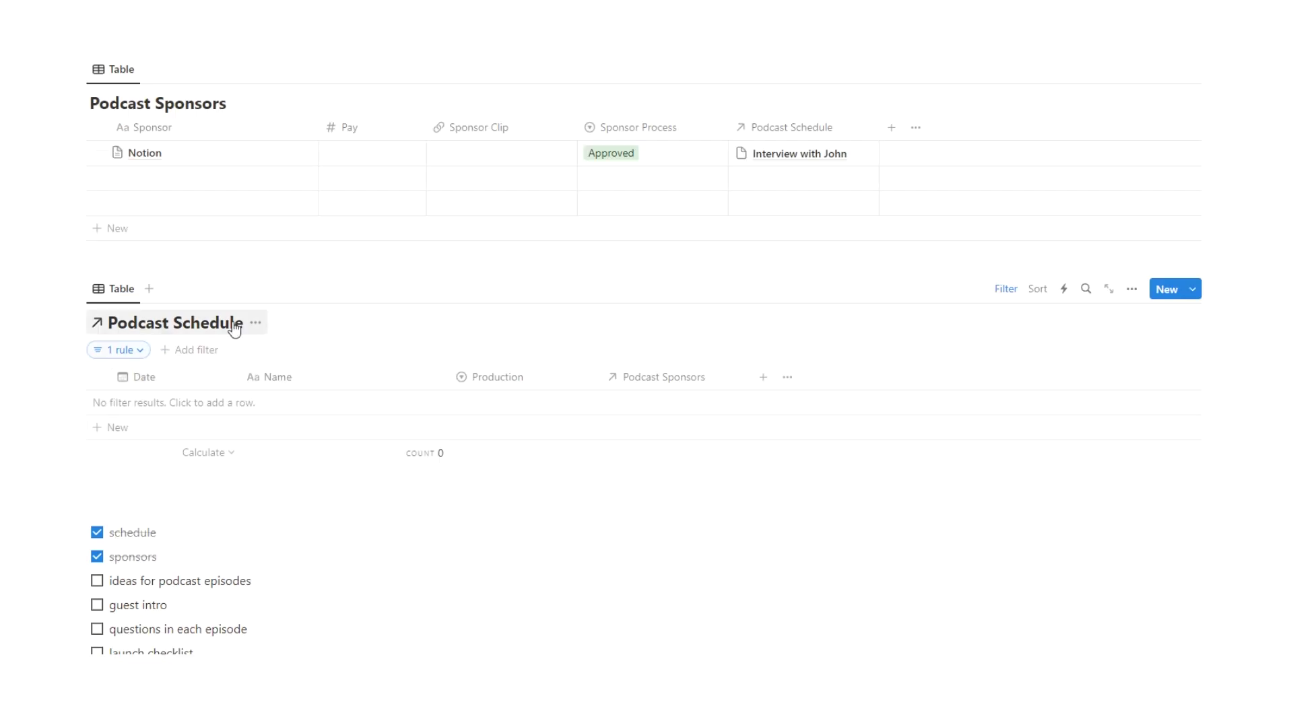
Step: Hide the database title of the linked Podcast Schedule table below the sponsors table
scroll(260, 431, up, 10)
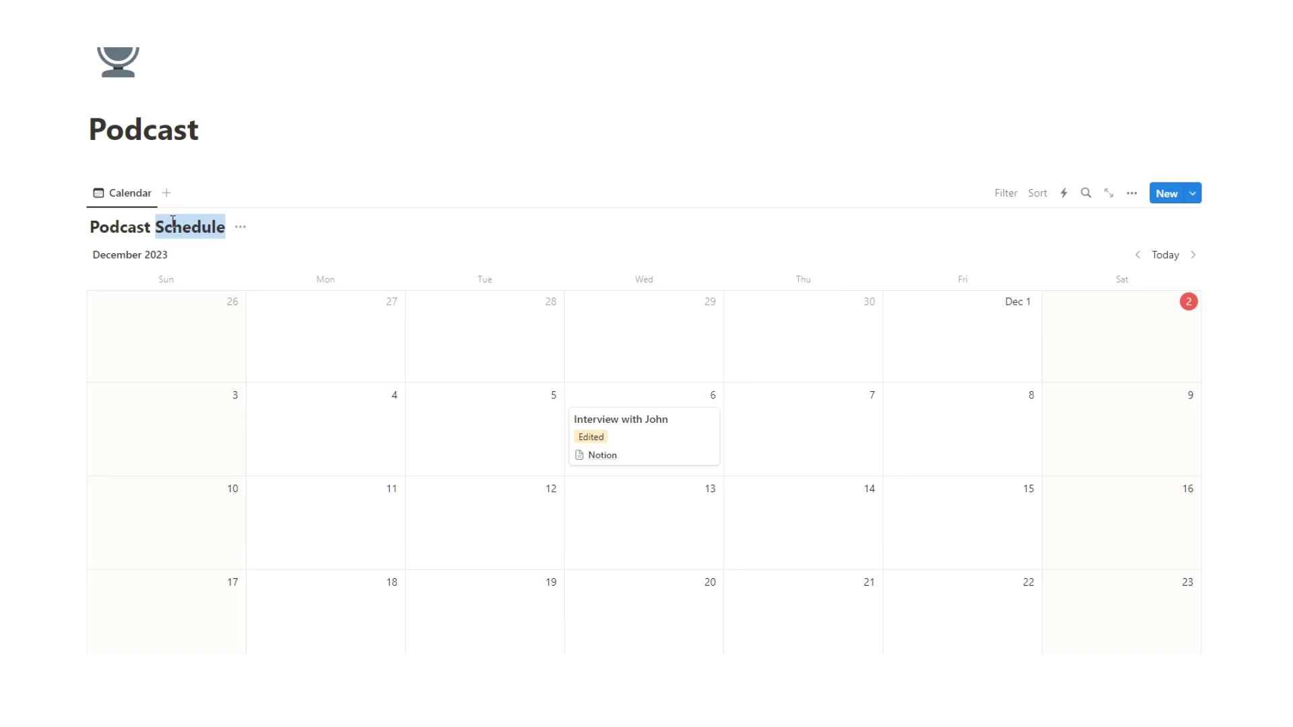
scroll(269, 331, down, 10)
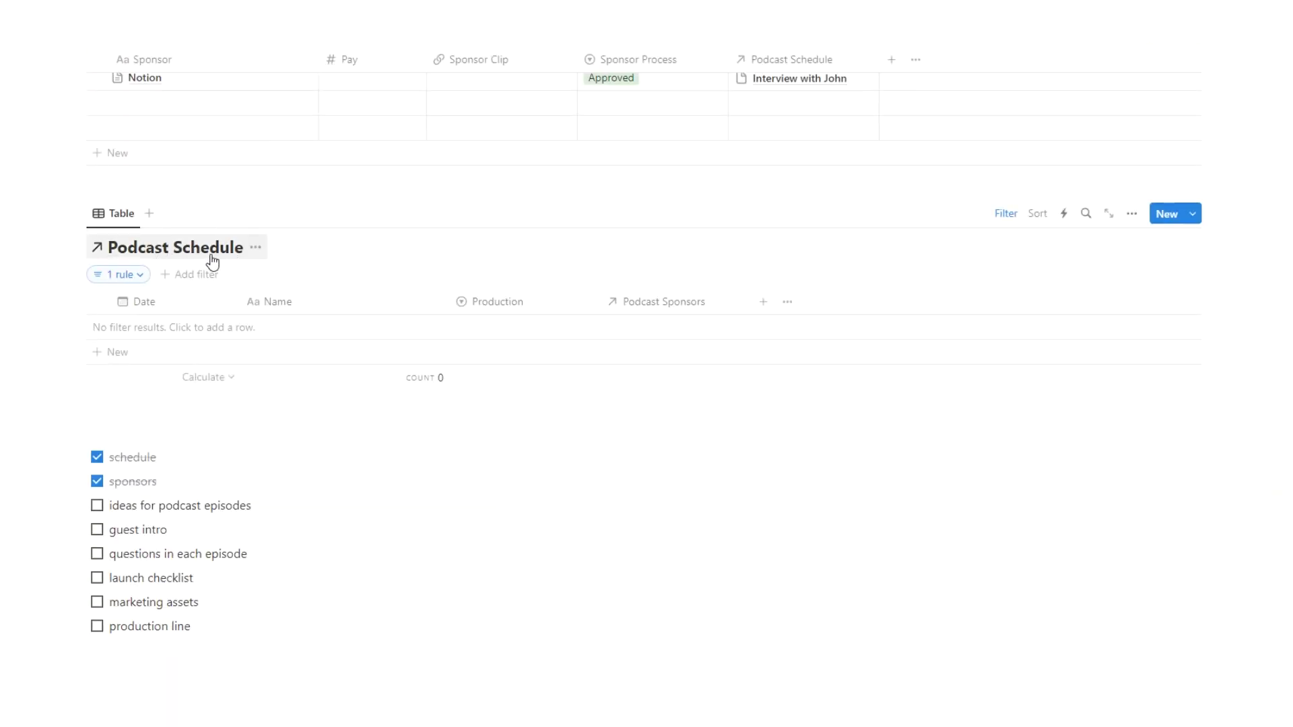
click(1127, 219)
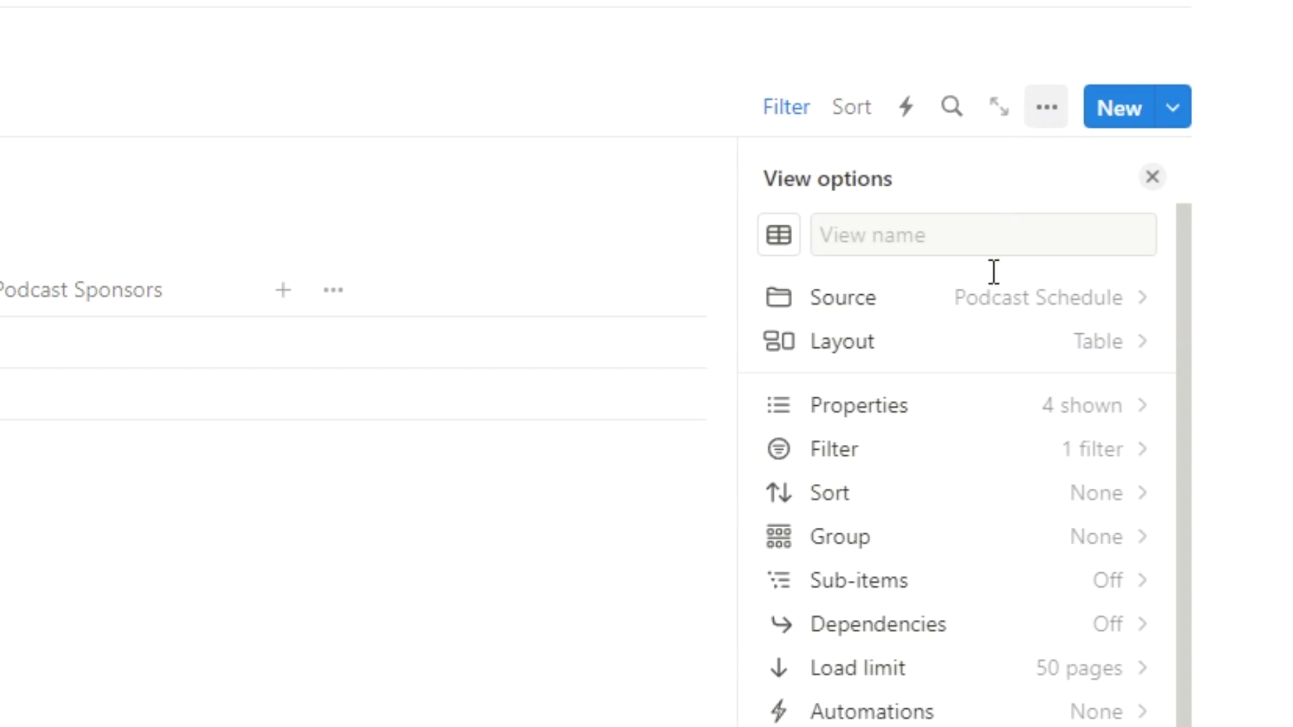
click(984, 352)
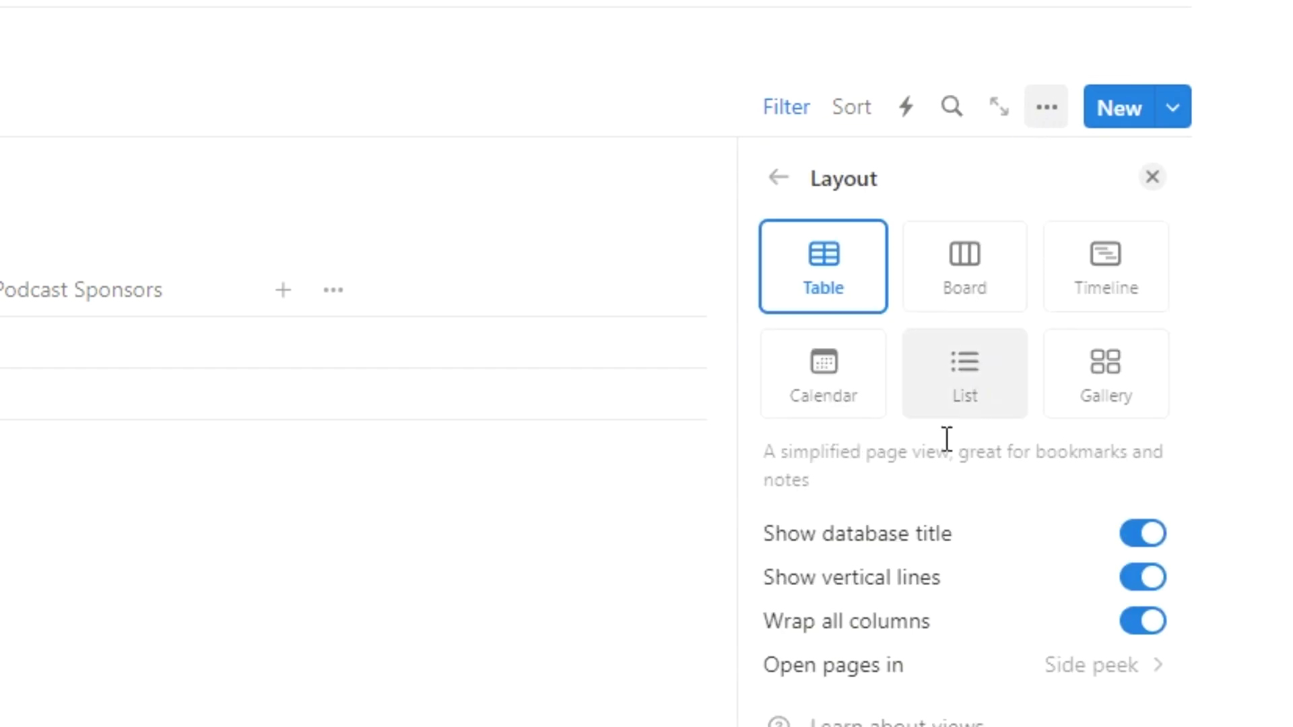
click(1148, 535)
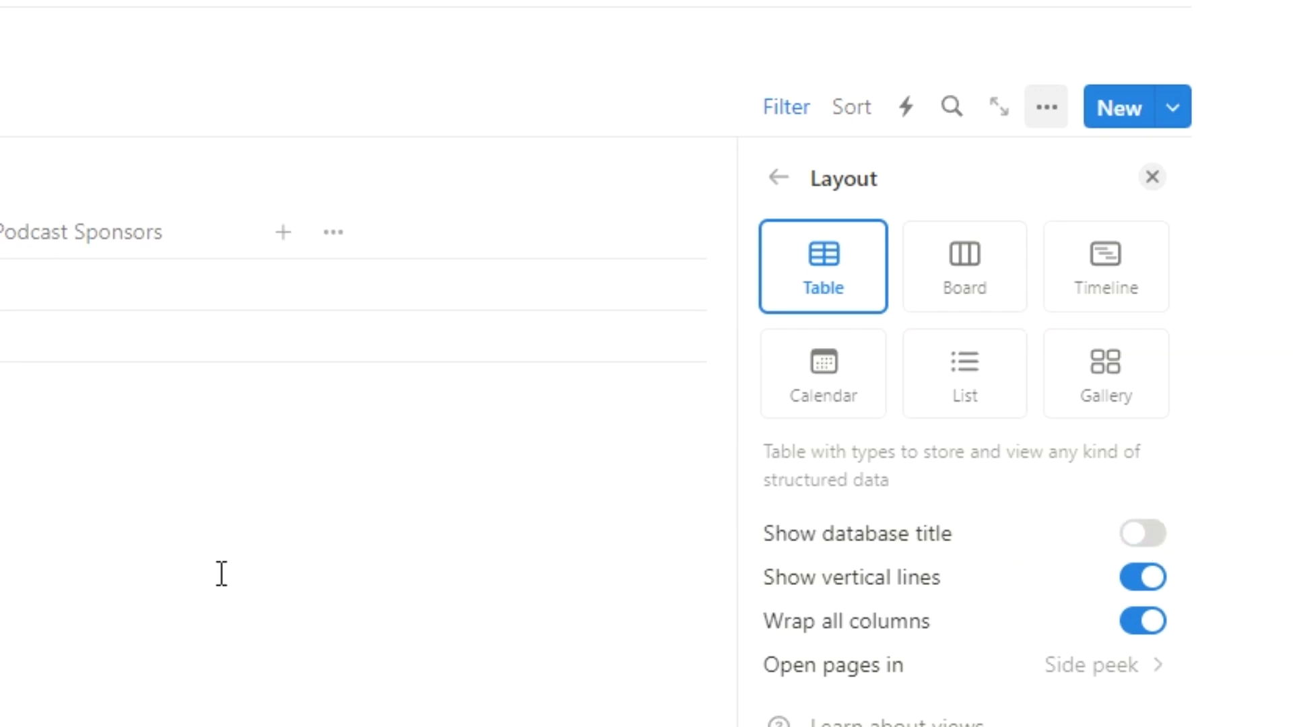
click(407, 563)
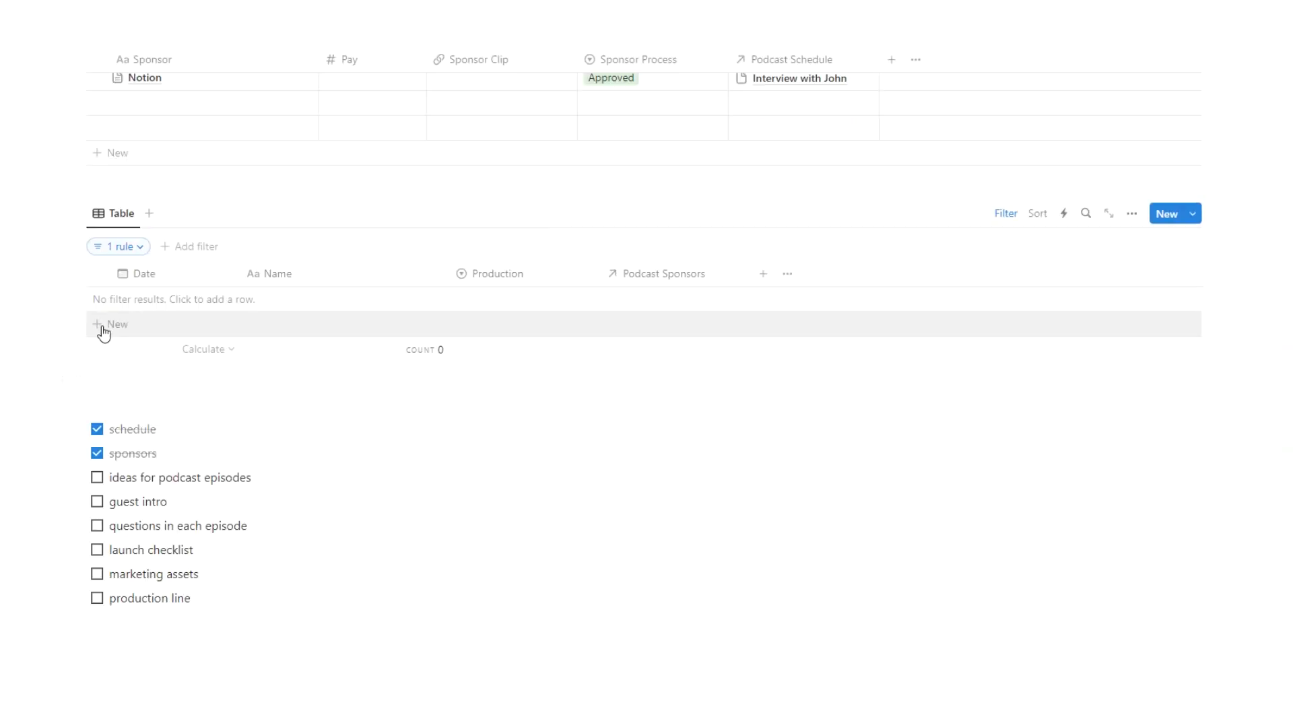
Step: Add a row named "Interview the Notion CEO" to the undated Podcast Schedule table
click(103, 327)
text(In)
text(terview the)
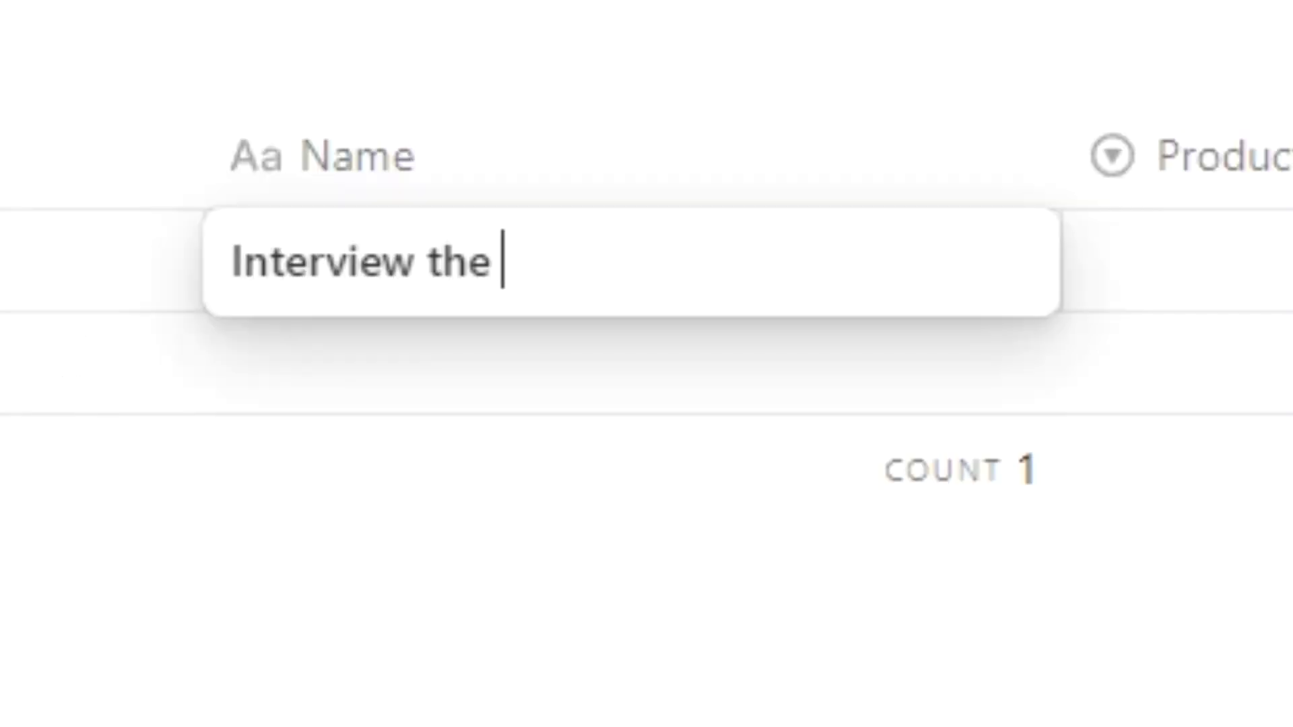
text( Notion CE)
text(O)
key(Return)
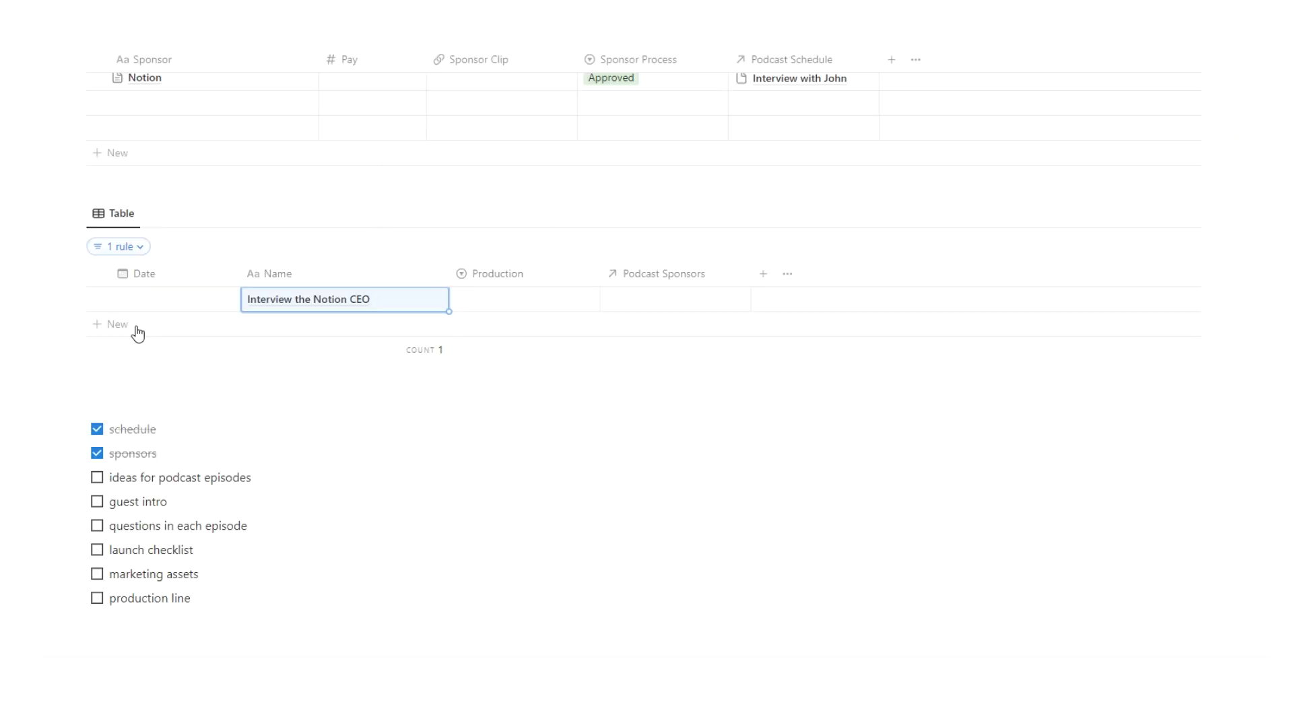
click(209, 406)
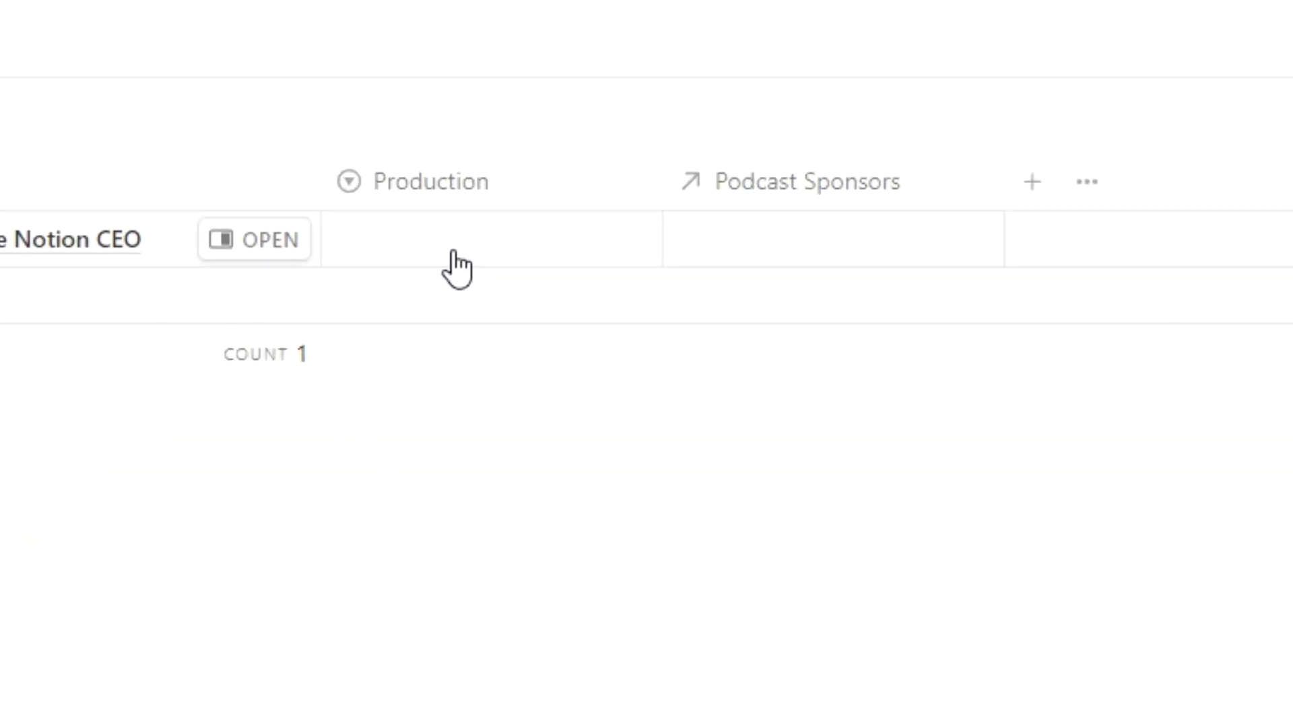
Step: Look at the Production options and the Podcast Sponsors pages available for the Interview the Notion CEO row
click(508, 299)
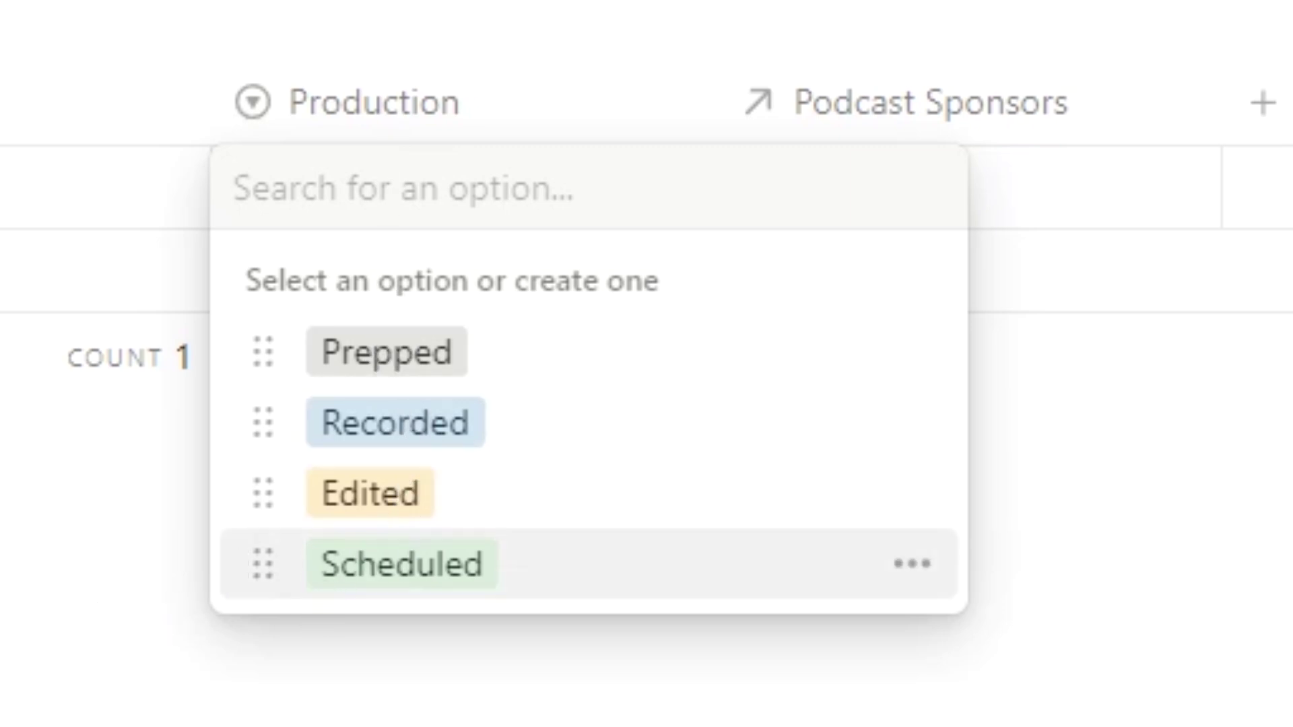
key(Escape)
key(Escape)
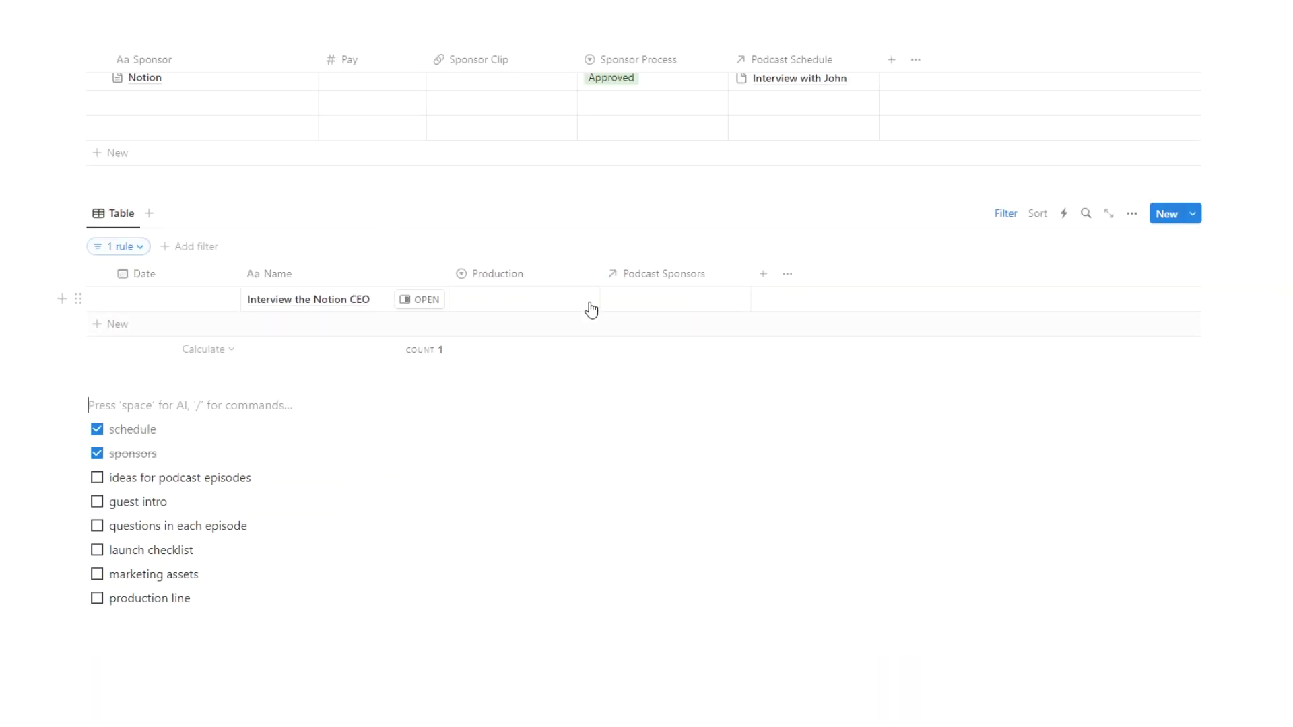
click(647, 302)
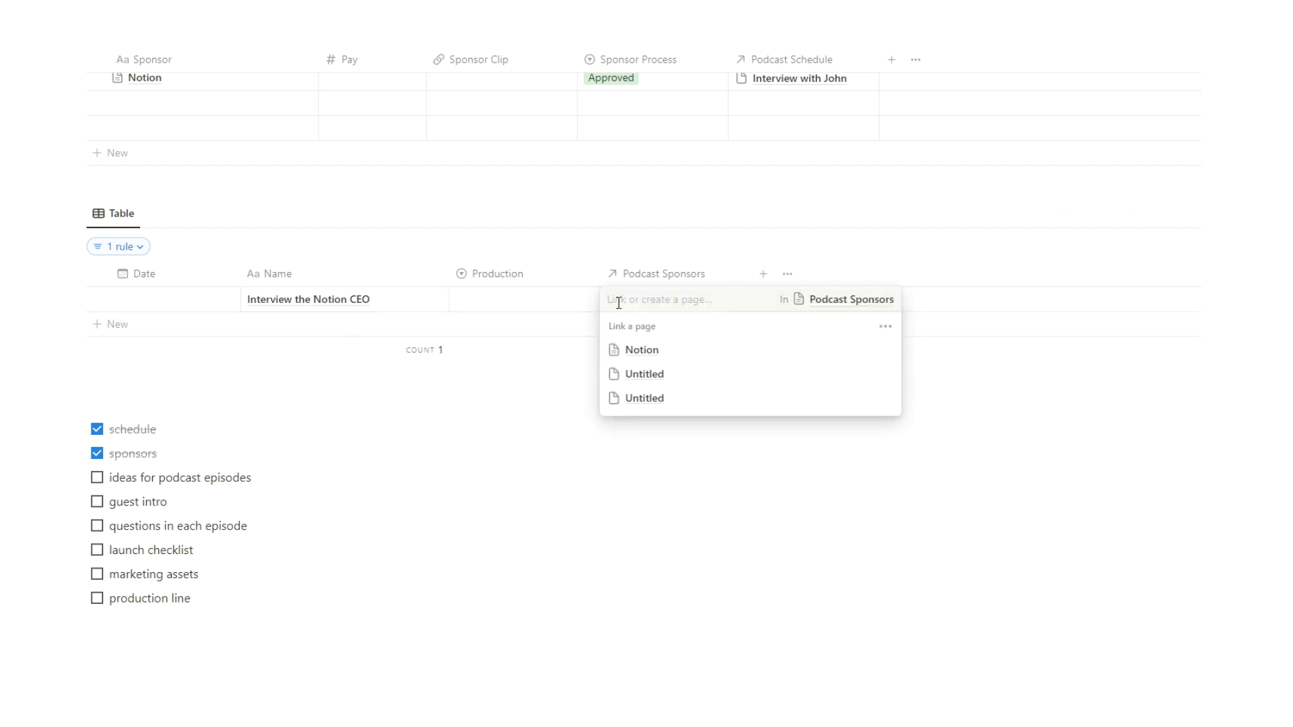
key(Escape)
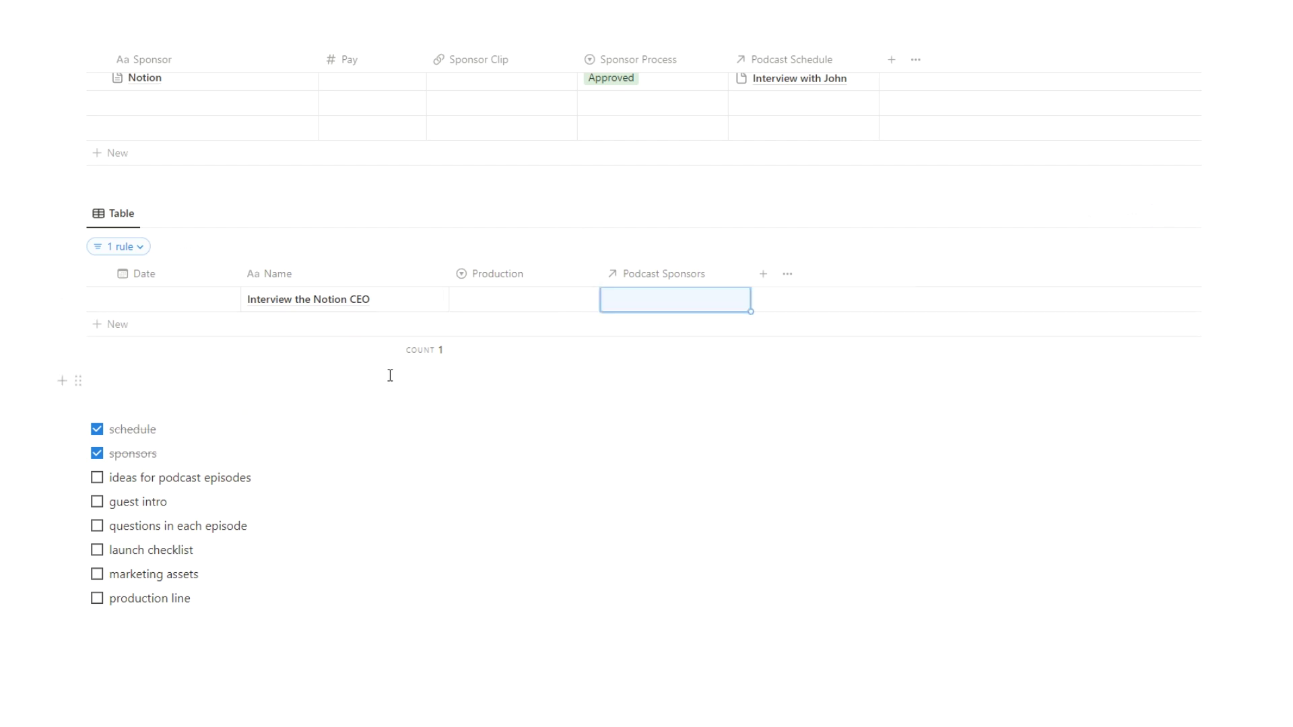
key(Escape)
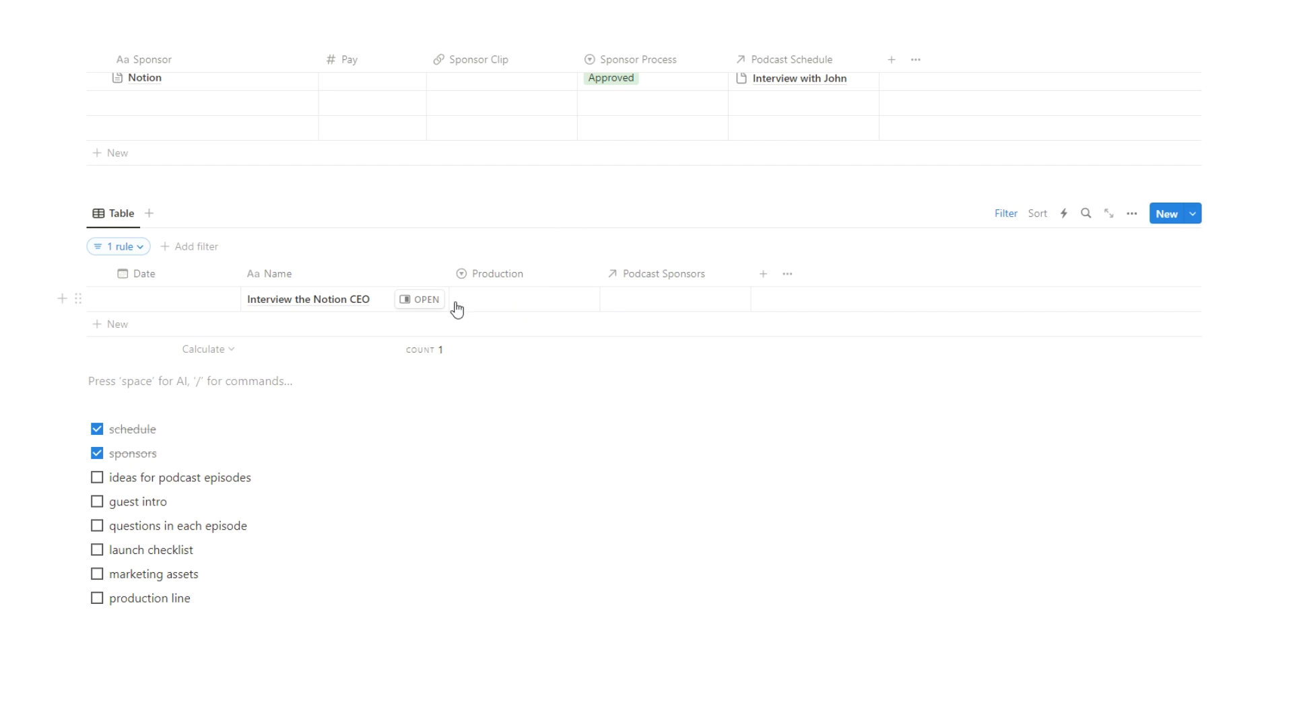
Step: Write "it would be cool to ask about Notion stuff" in the Interview the Notion CEO page and check off ideas for podcast episodes
click(425, 299)
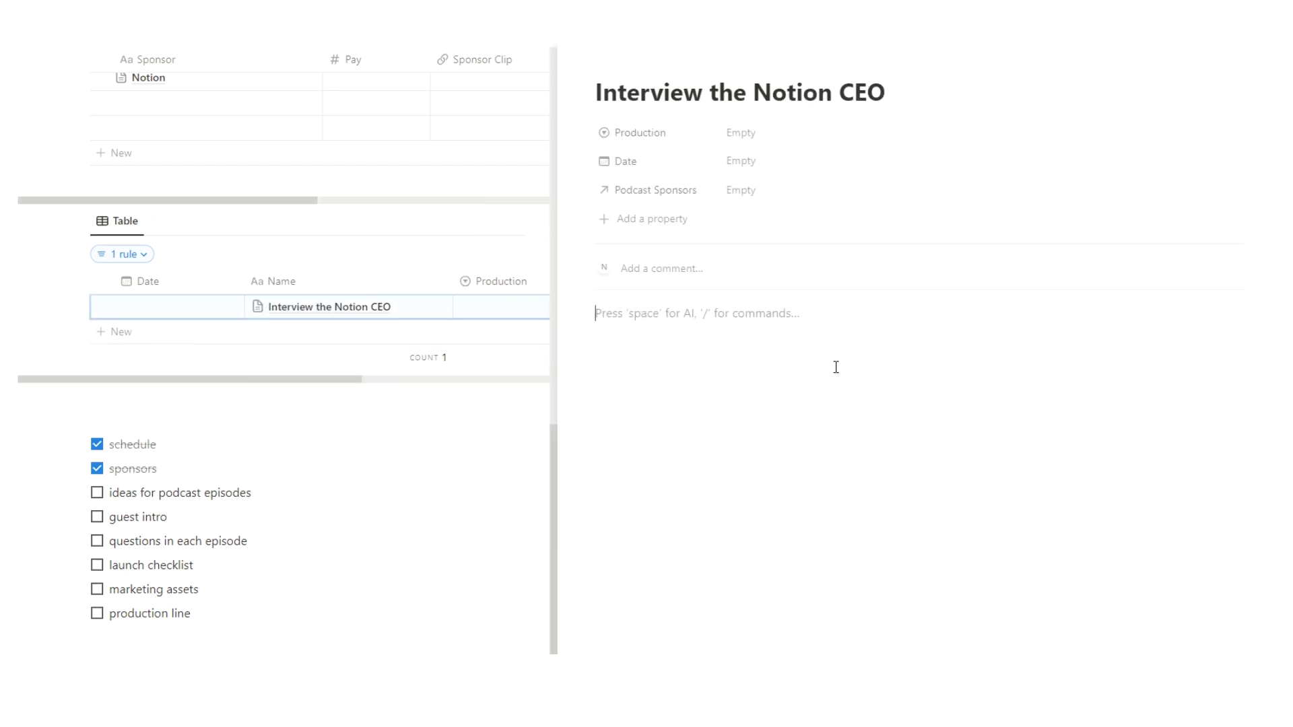
text(it )
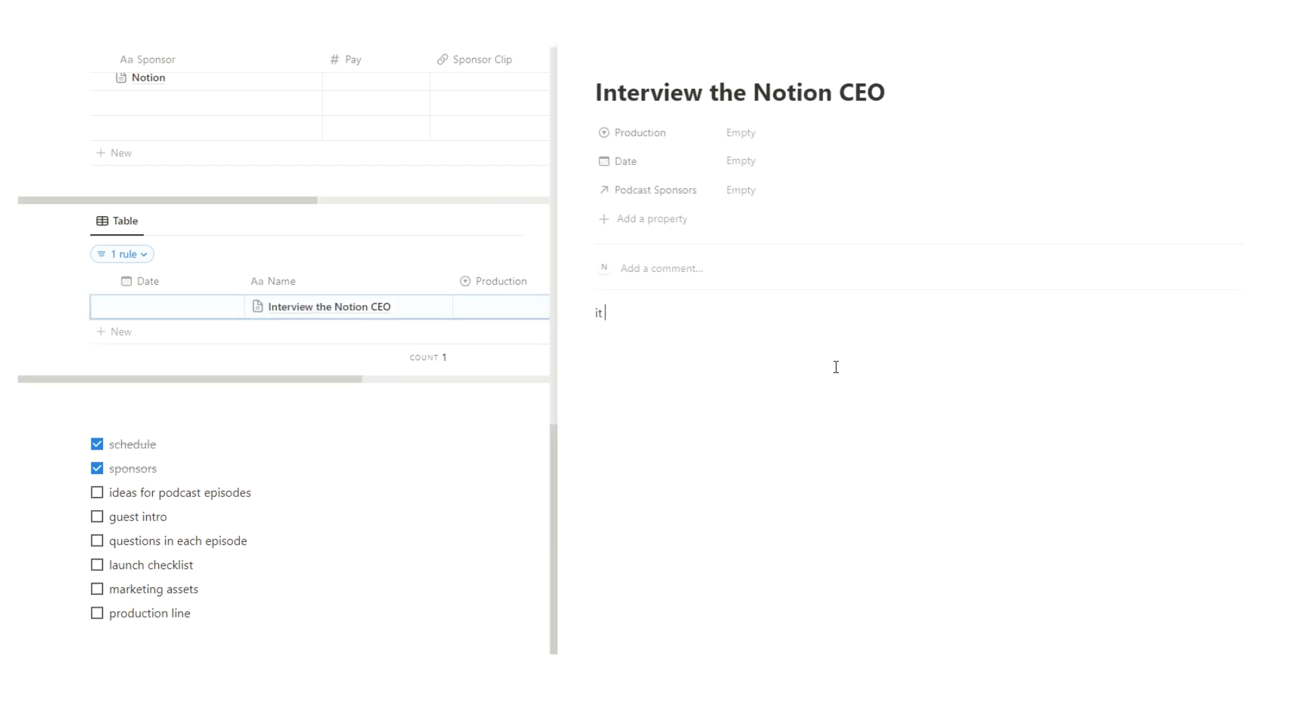
text(would be cool t)
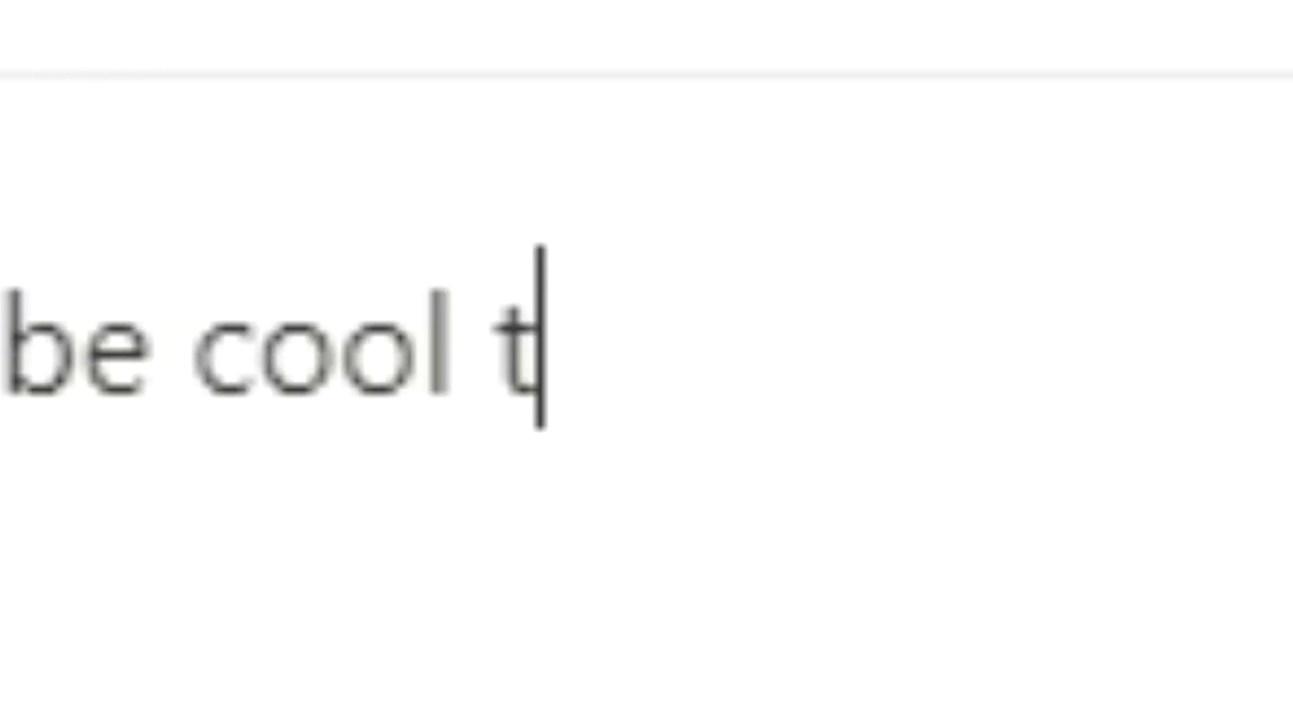
text(o ask about Notion stuf)
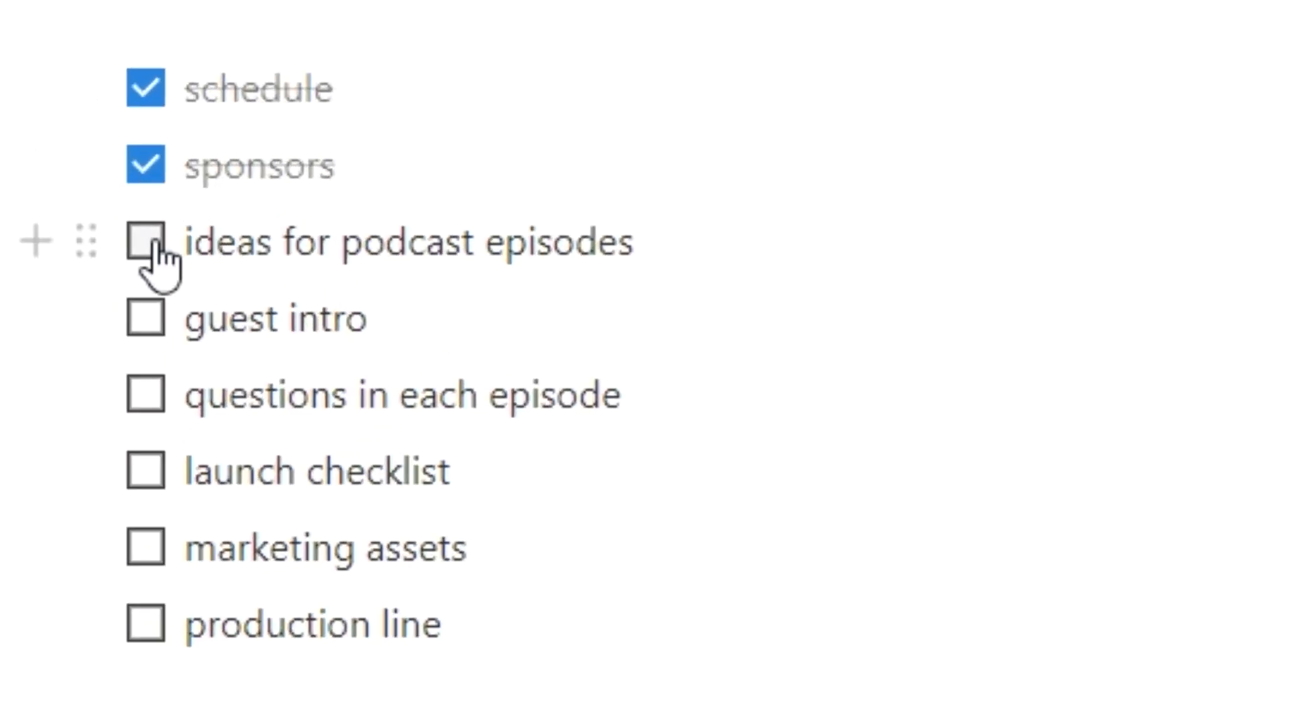
click(149, 244)
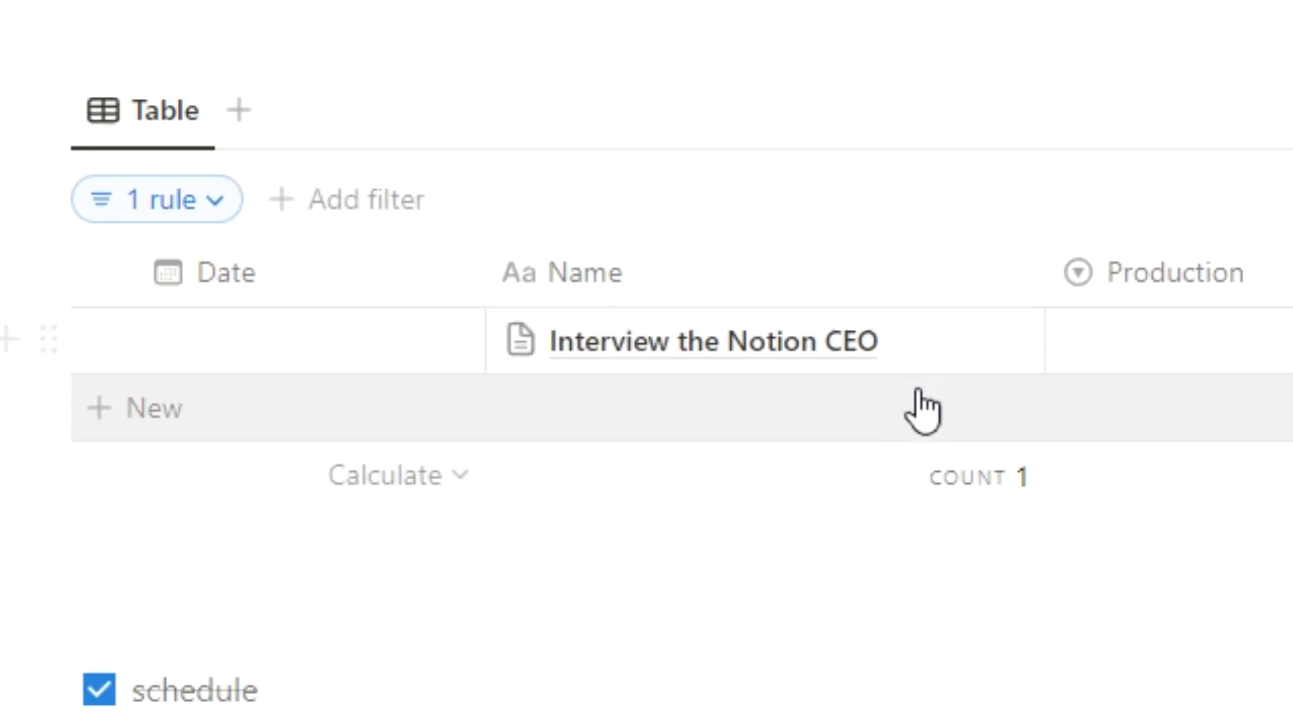
Step: In the Interview the Notion CEO page, generate and keep an AI-written podcast intro covering the guest, the CEO's role and what the Notion company does
click(1026, 364)
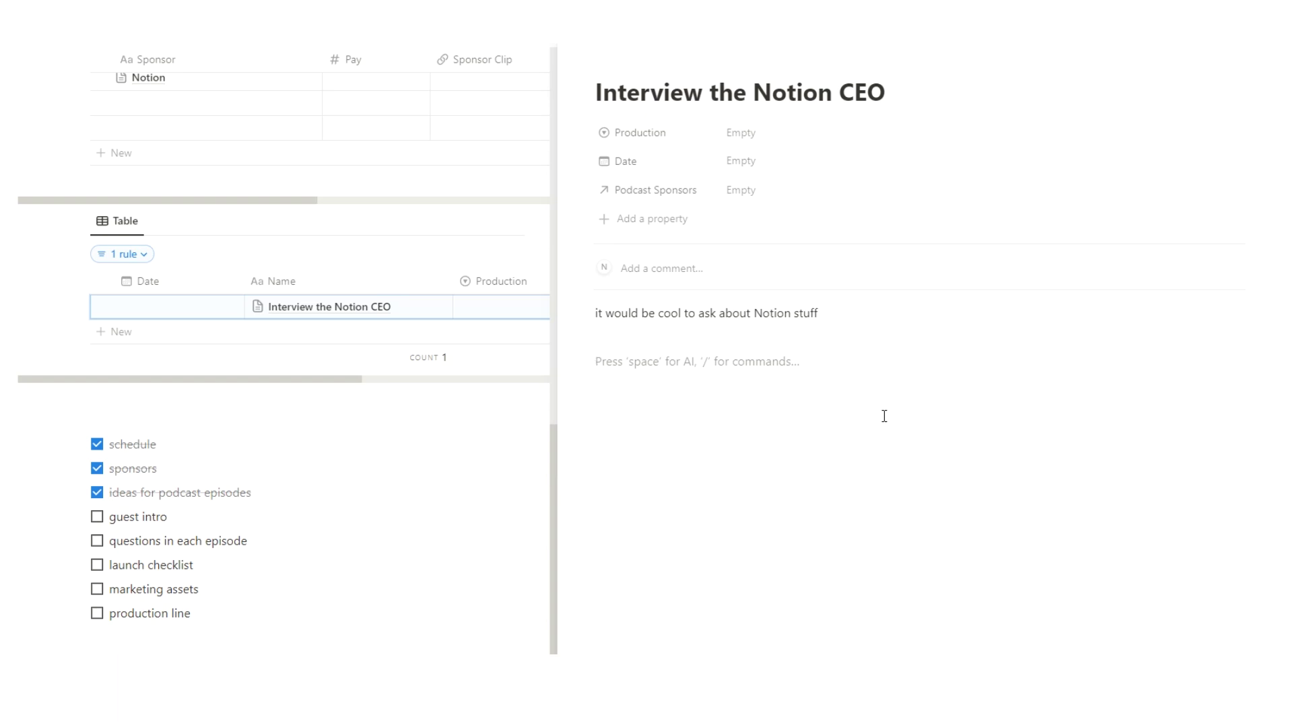
key(space)
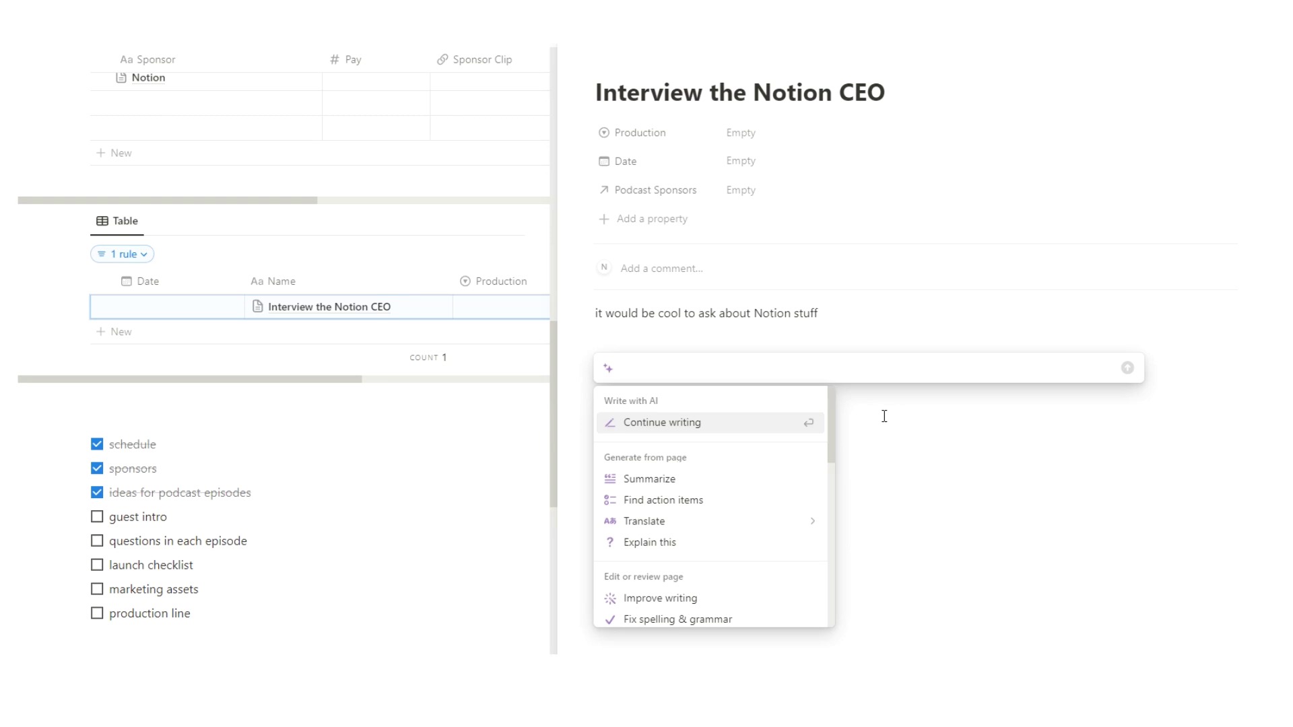
text(write a podca)
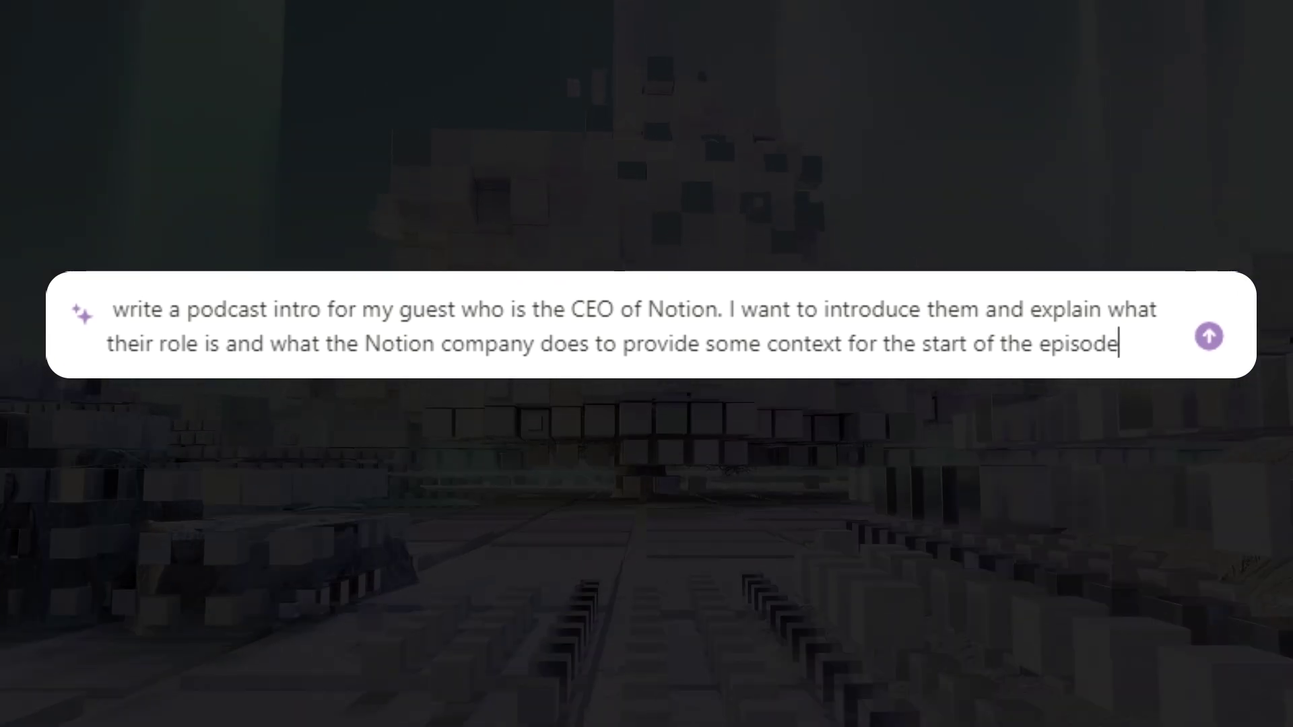
click(1209, 339)
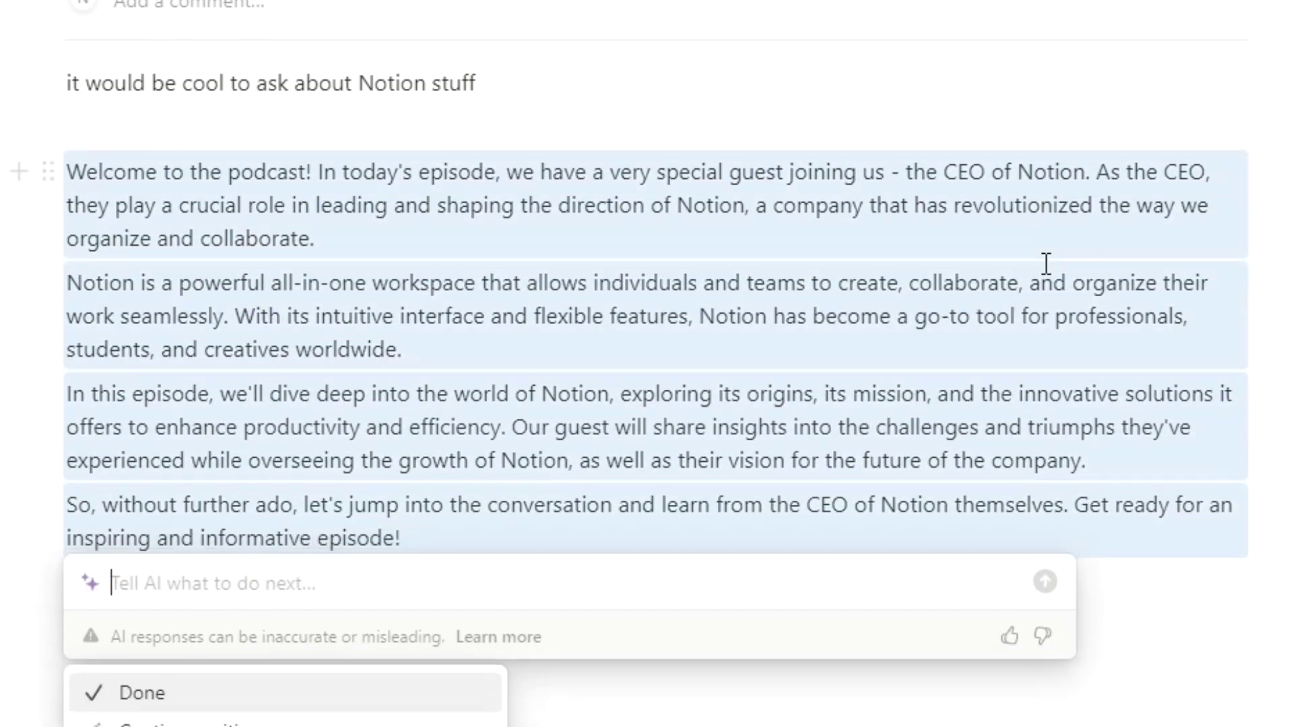
key(Return)
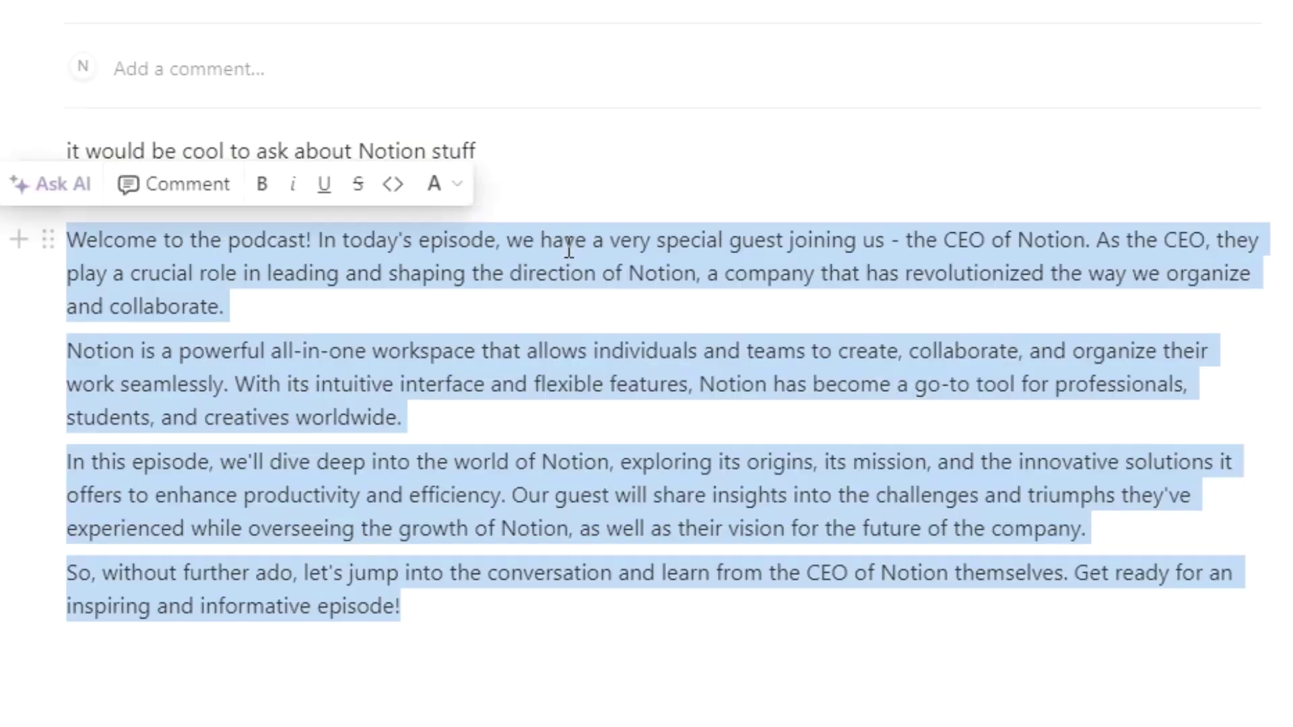
click(539, 306)
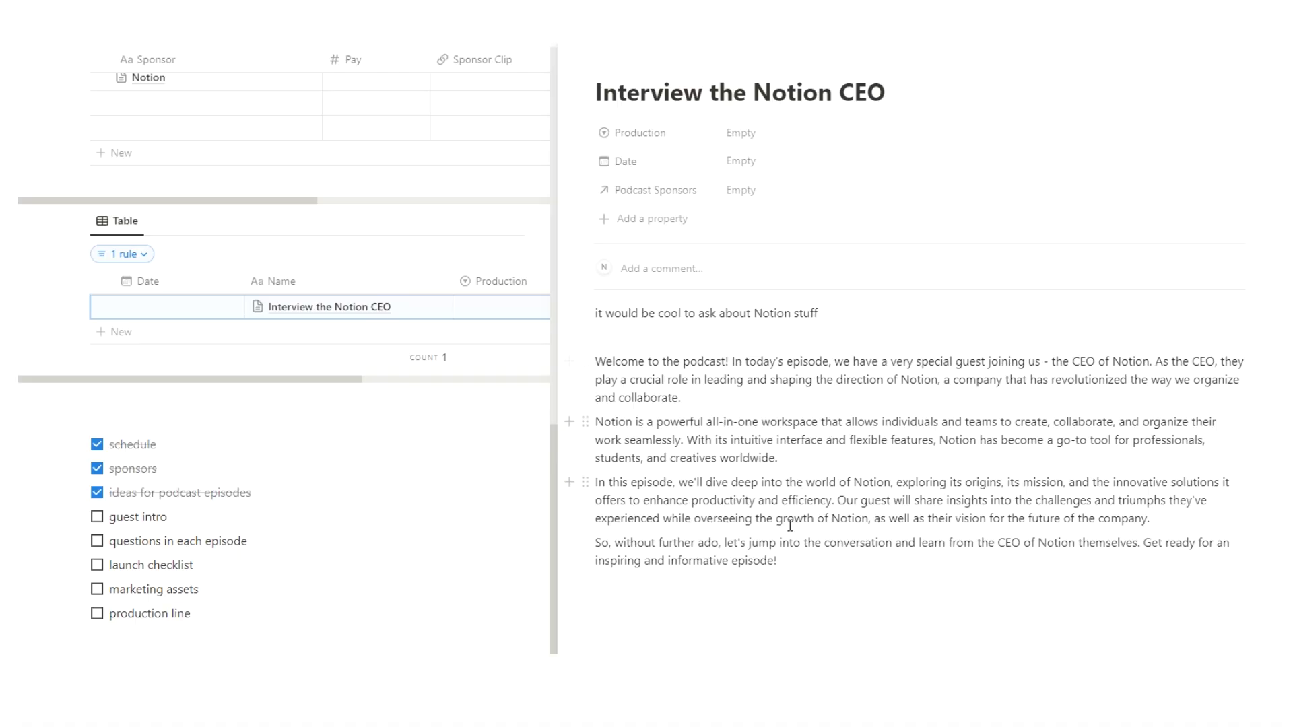
Step: Review the generated intro paragraphs in the episode page and check off guest intro in the planning checklist
click(786, 560)
drag(765, 556, 600, 364)
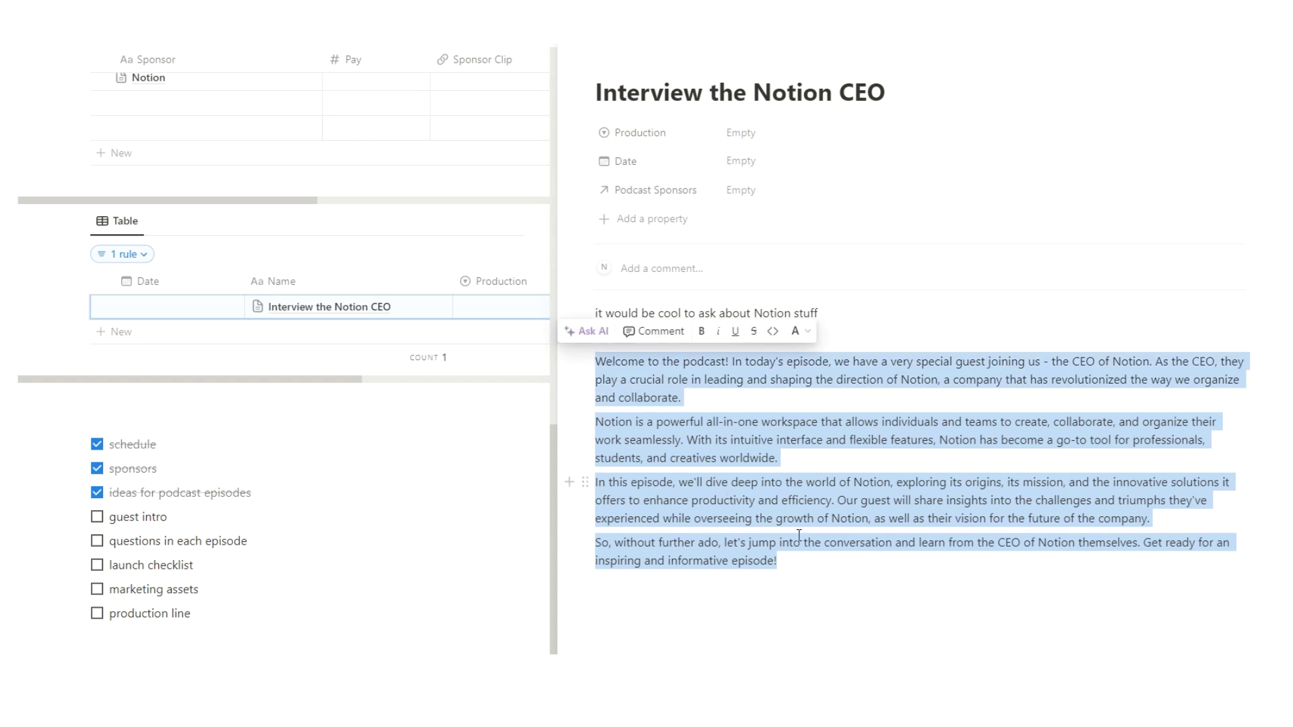
click(856, 565)
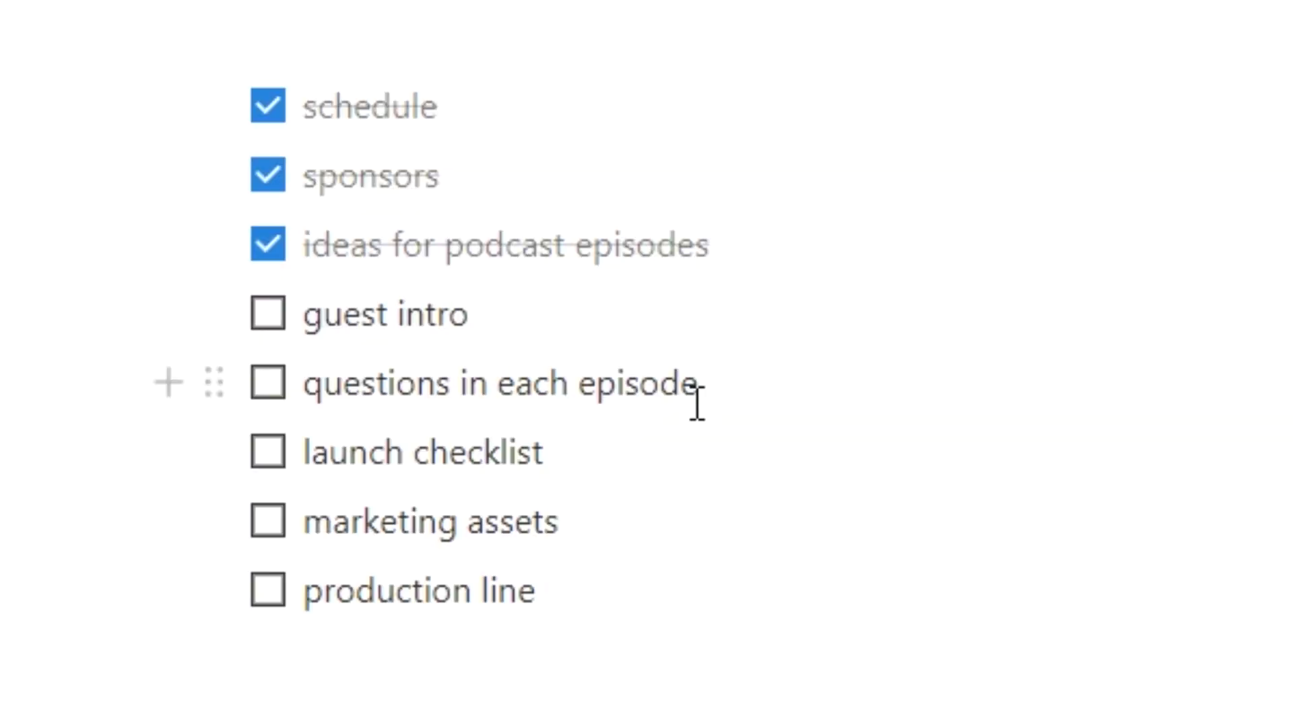
click(282, 314)
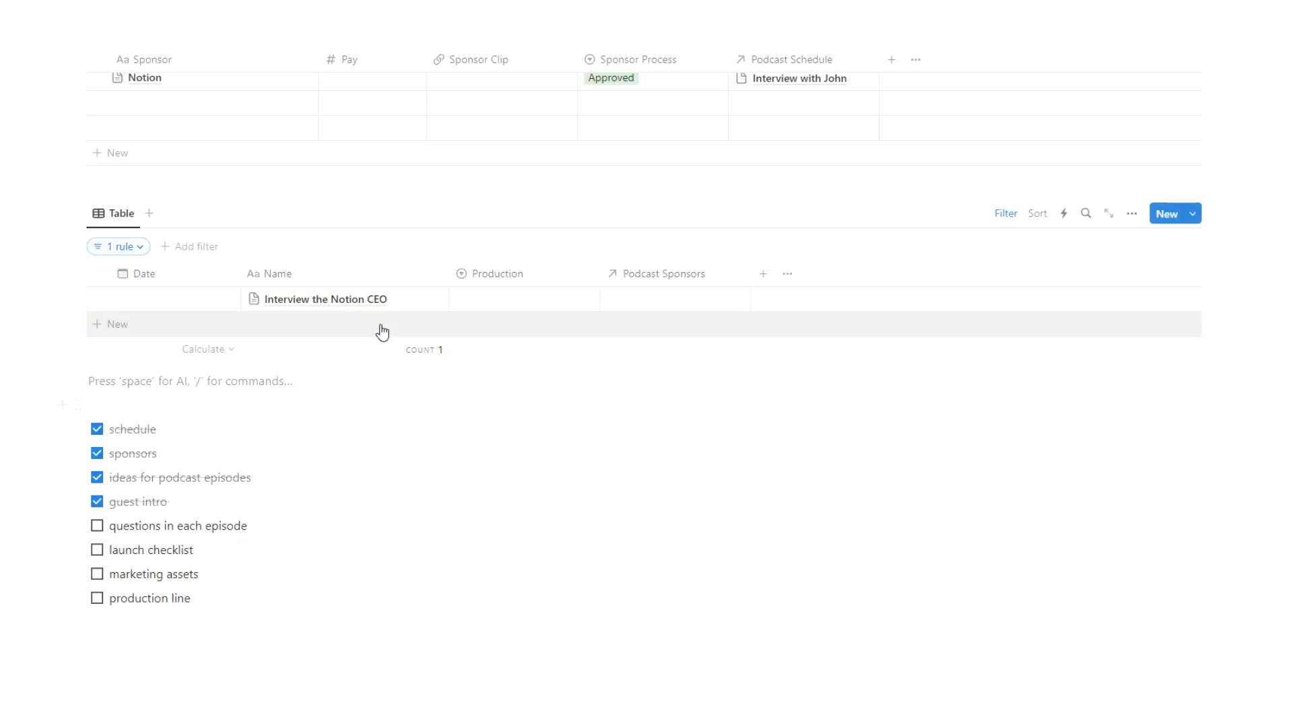
Step: Open the December 6 interview from the Podcast Schedule calendar and add a topics line, a divider and a bulleted list to its page
mouse_move(418, 315)
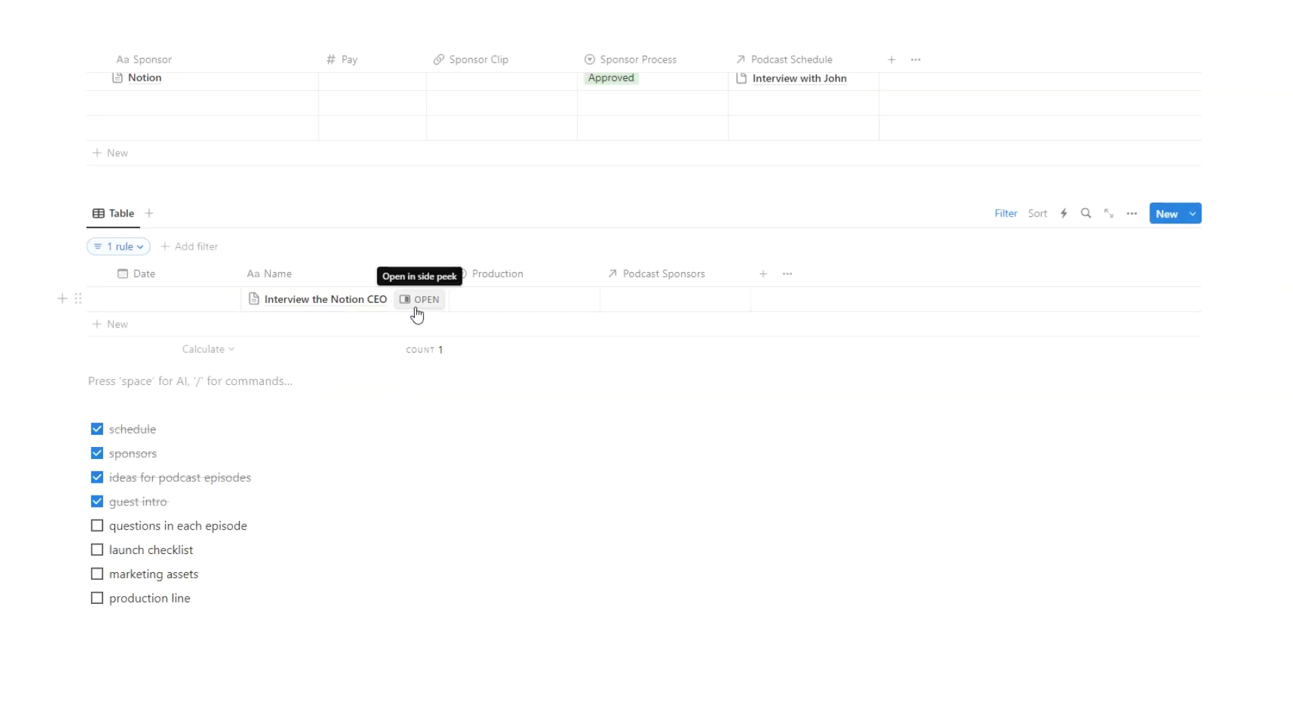
scroll(404, 432, down, 1)
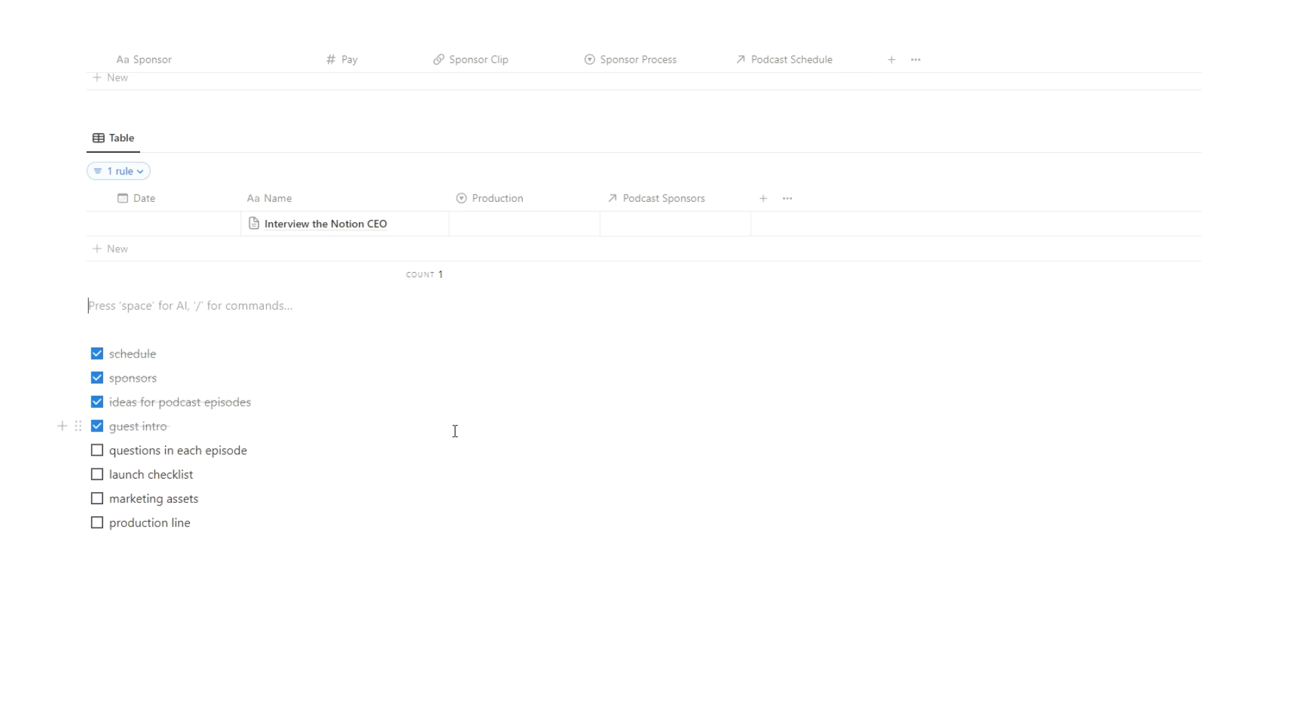
scroll(455, 432, up, 12)
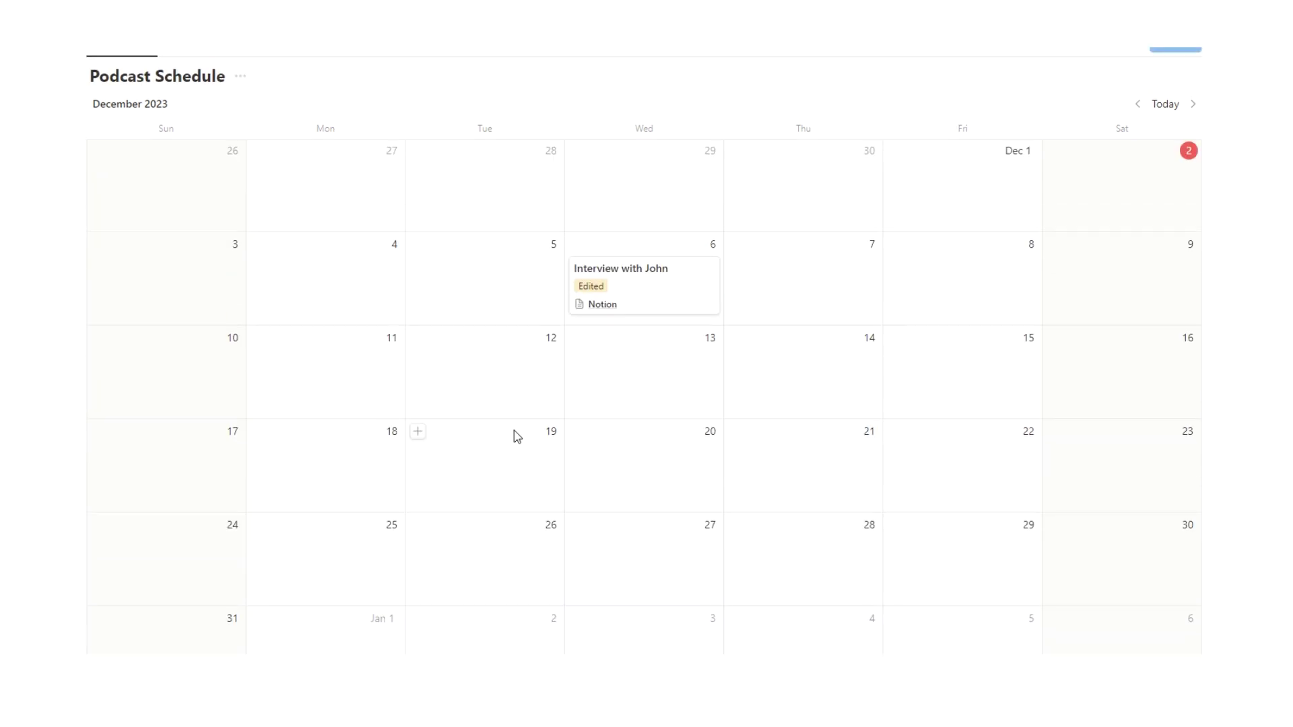
click(660, 310)
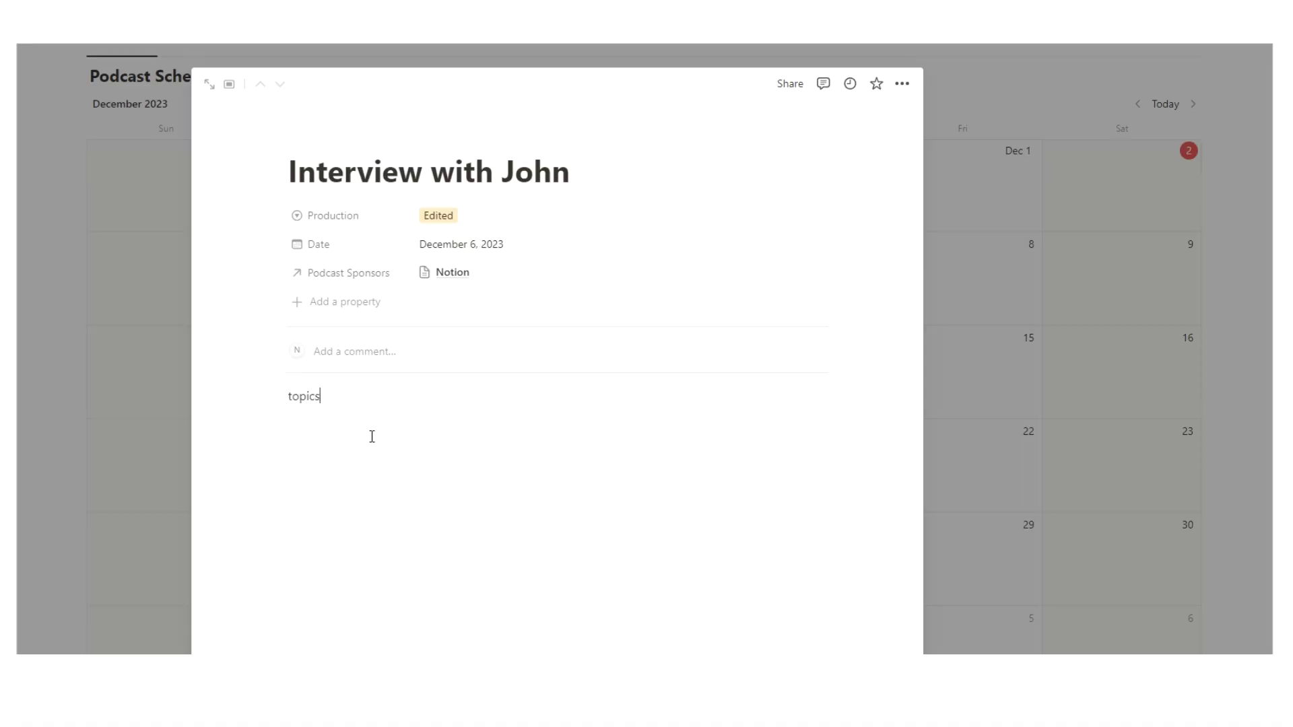
key(Return)
text(/bul)
key(Return)
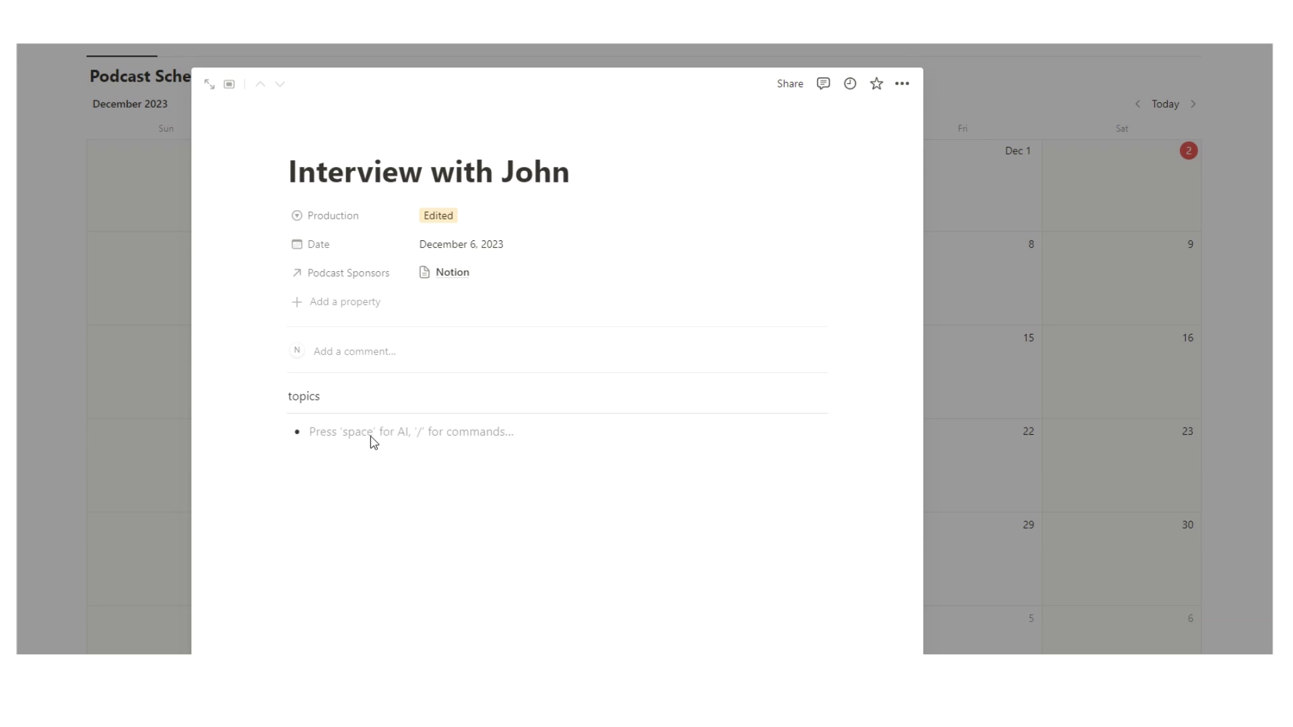
Step: Fill the bulleted list under topics with topic a, topic b and topic c
text(topic a)
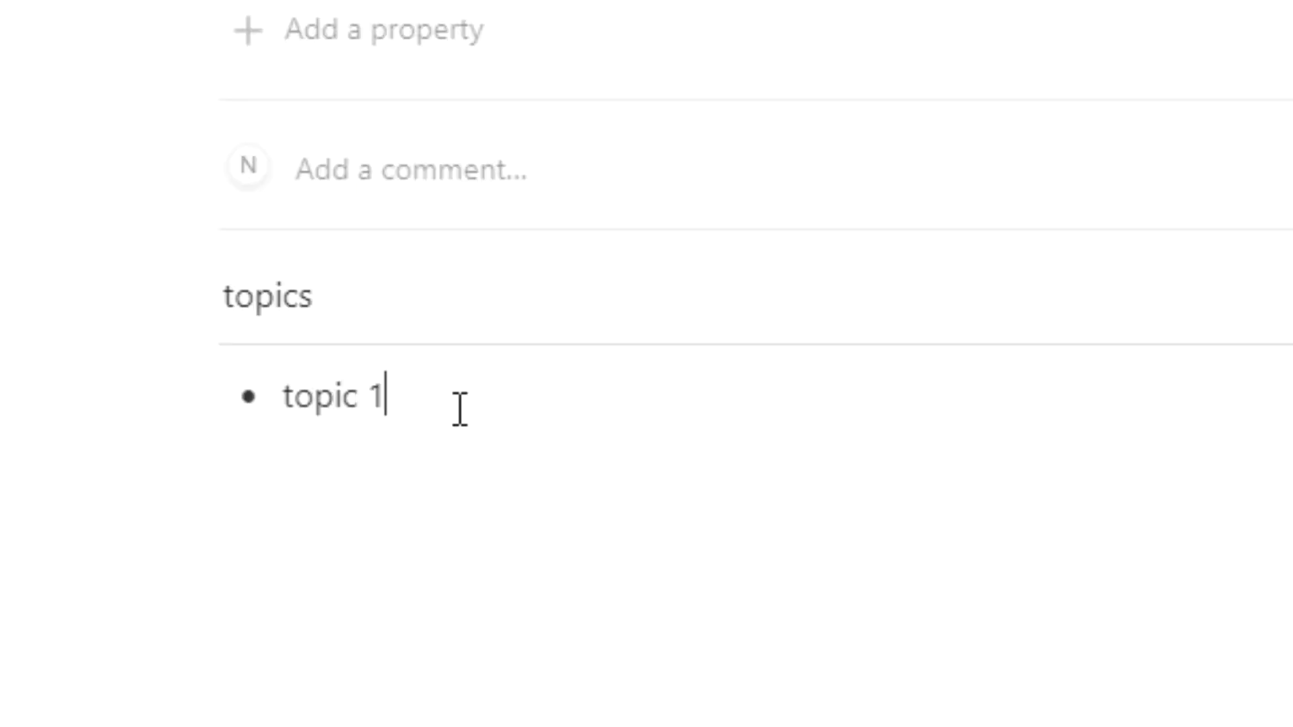
key(Return)
text(topic b)
key(Return)
text(topic bv)
key(BackSpace)
key(BackSpace)
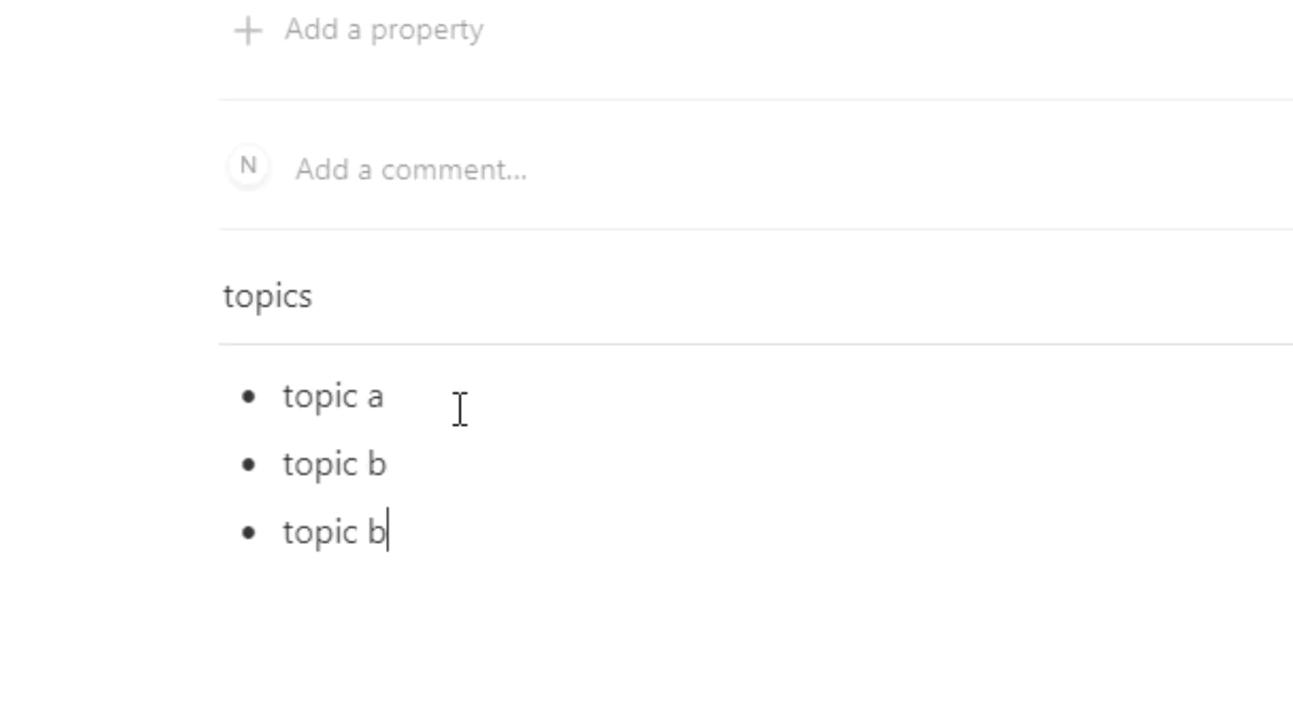
text(c)
key(Return)
key(Return)
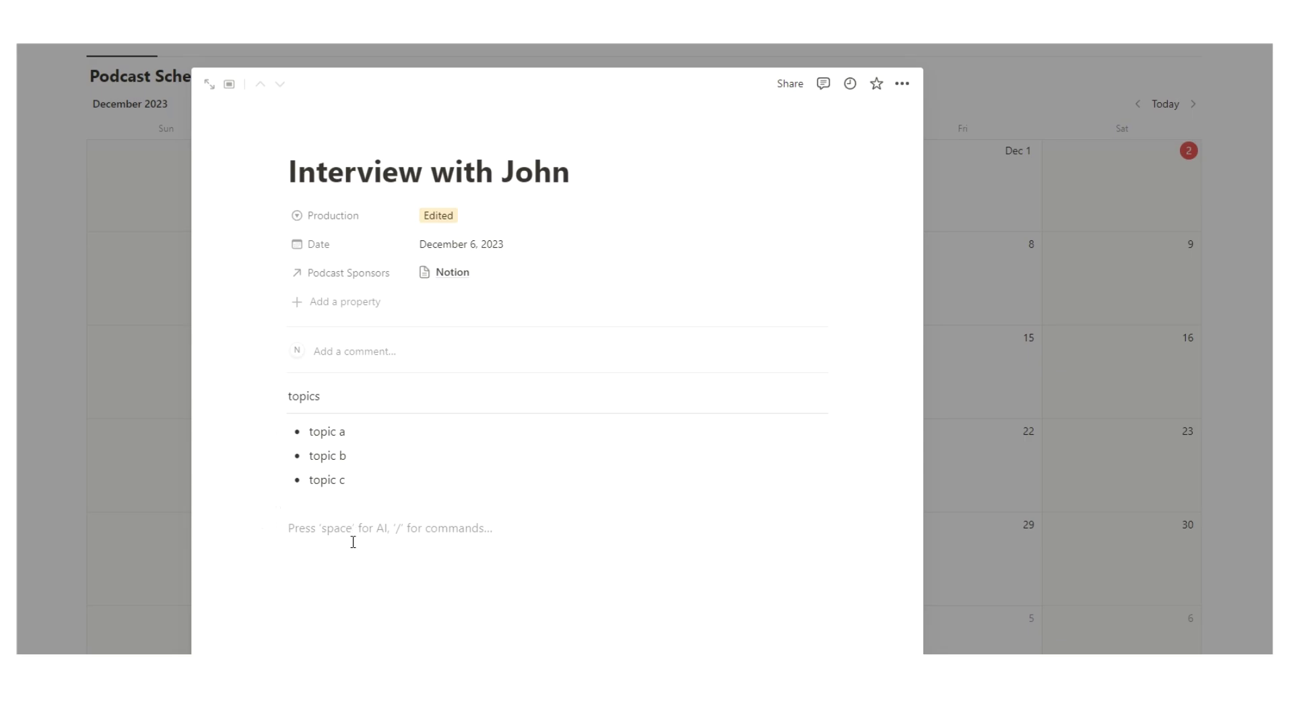
Step: Add a questions line with a divider and the placeholder lines "blah blah blah", "blah blah" and "blah" below the topics
text(questions)
key(Return)
text(/div)
key(Return)
text(blah blah blah)
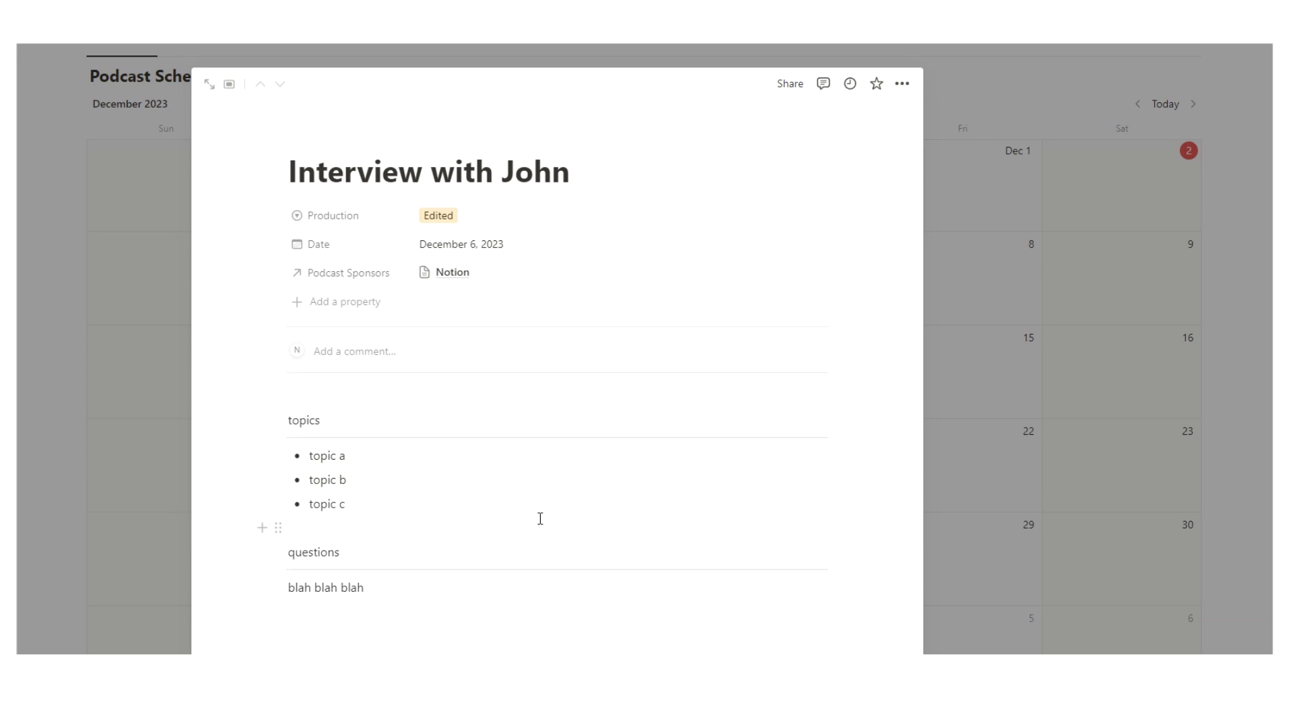
key(Return)
text(blah blah)
key(Return)
text(bl)
Step: Insert a sub-page for the guest's questions above the topics line in the interview page
click(388, 398)
text(/pag)
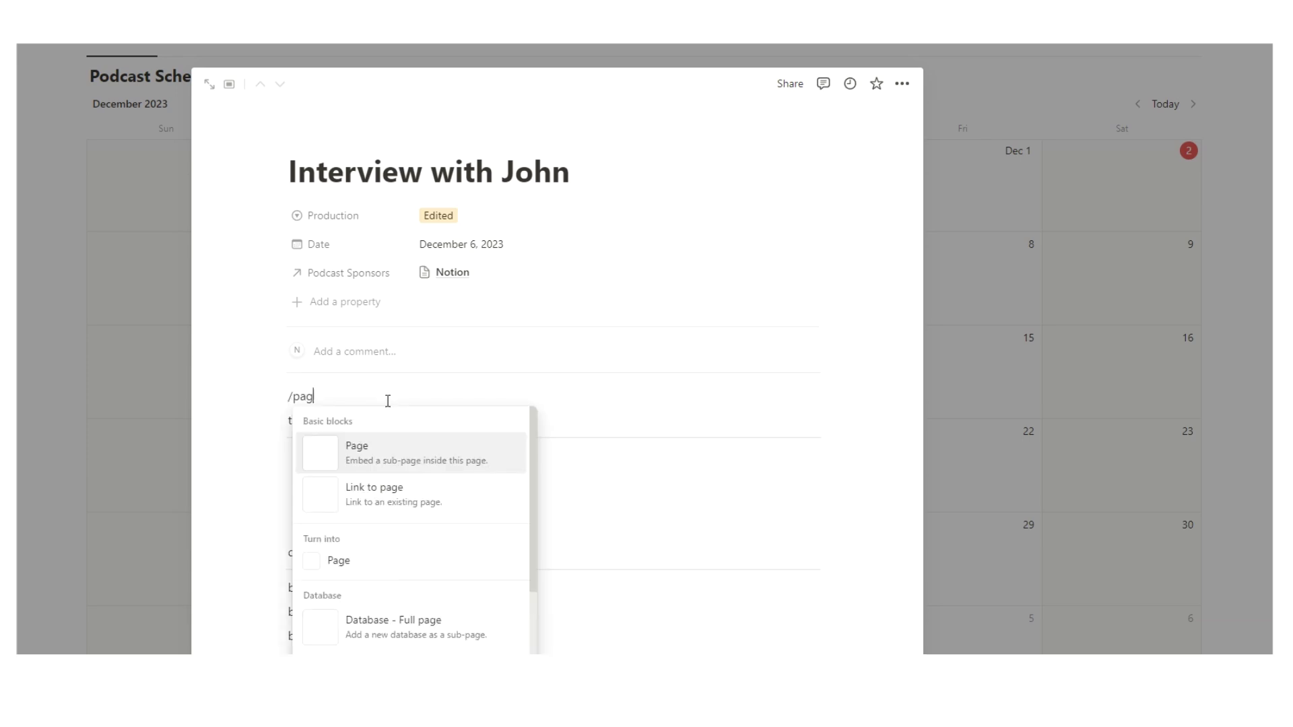
click(436, 451)
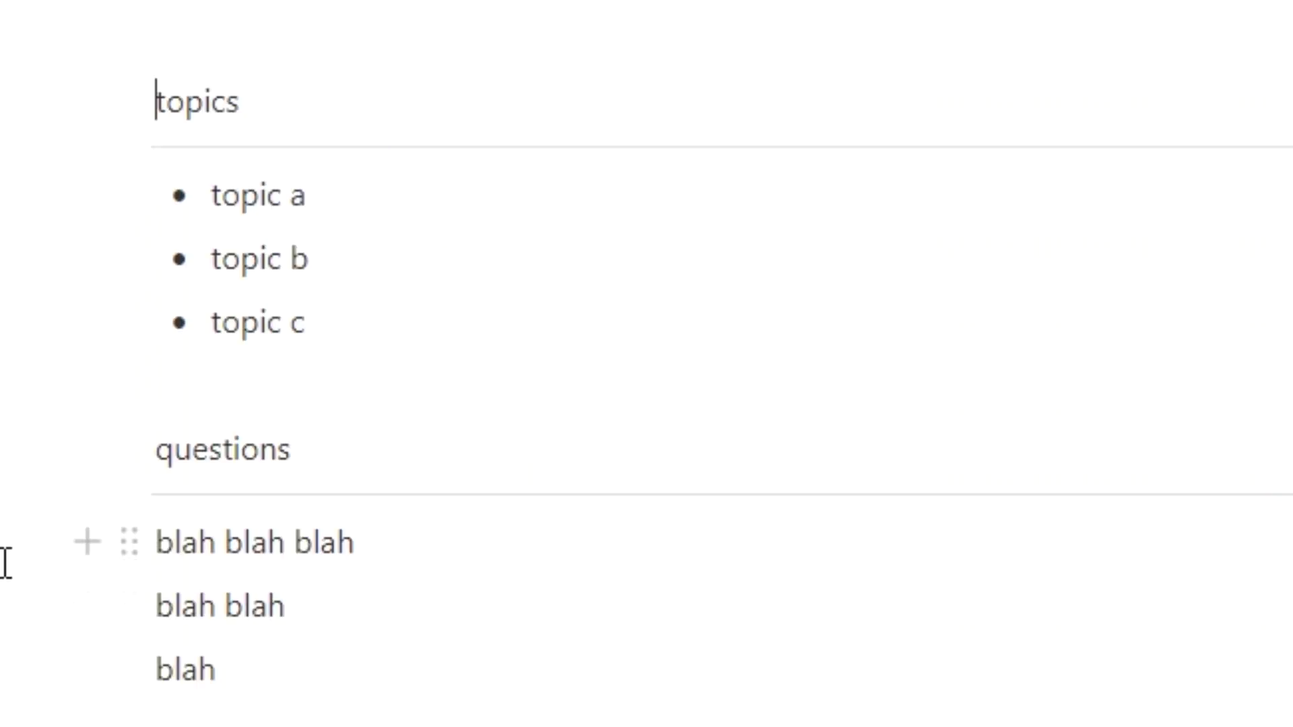
Step: Duplicate the placeholder question lines below the originals, trim the copy's "blah blah" line, and move the copy into the guest's questions sub-page
drag(6, 556, 265, 664)
click(285, 651)
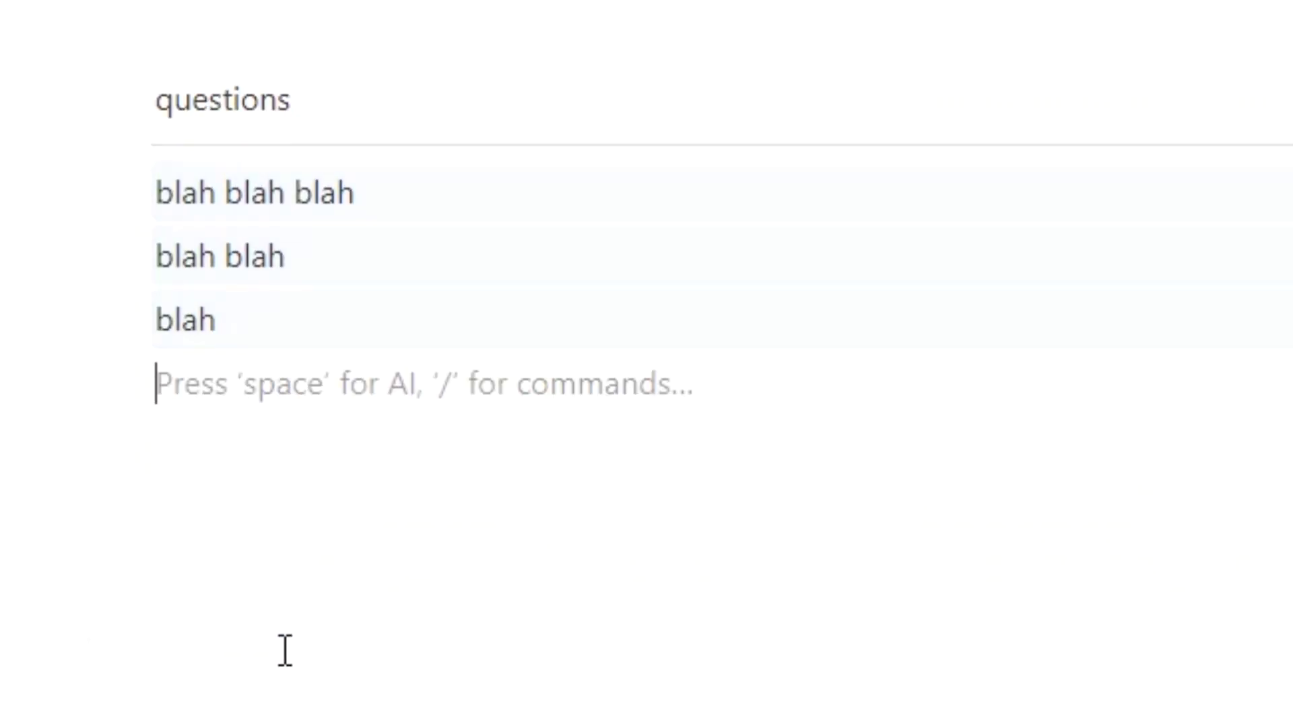
text(blah blah blah blah blah blah)
click(254, 326)
key(Return)
click(383, 492)
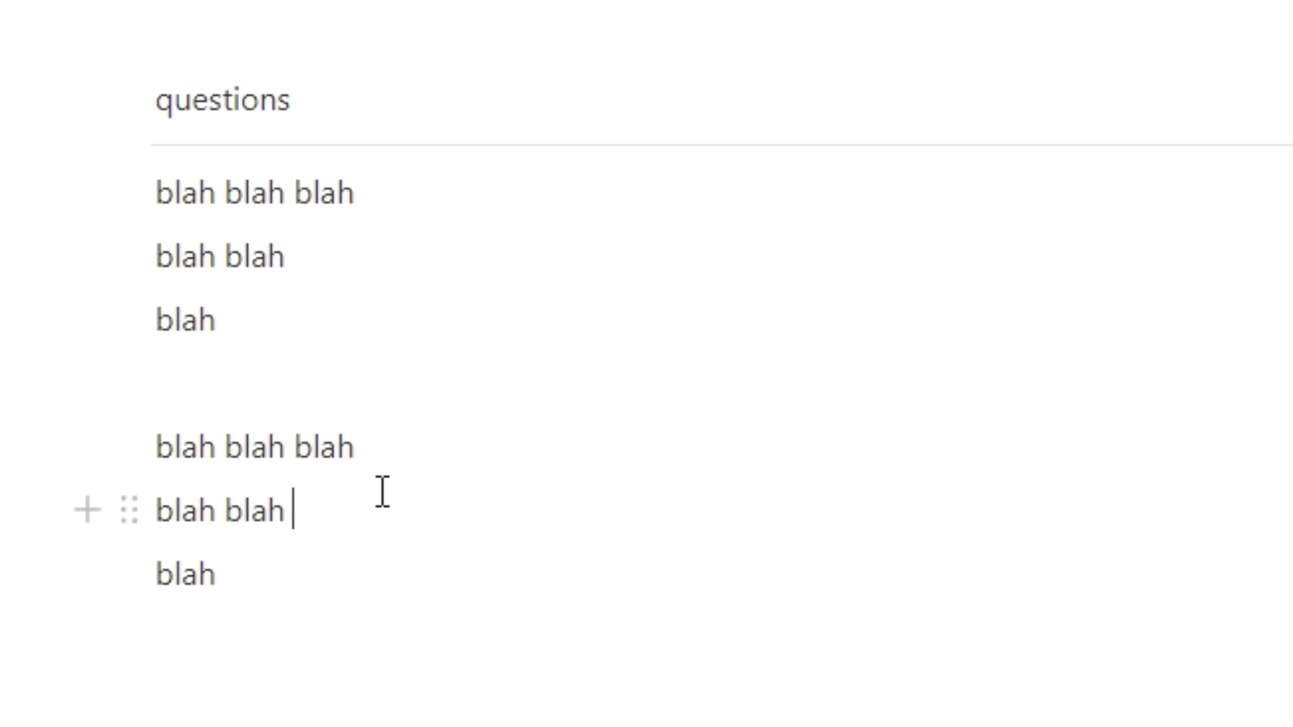
triple_click(382, 491)
key(BackSpace)
key(BackSpace)
drag(52, 456, 169, 504)
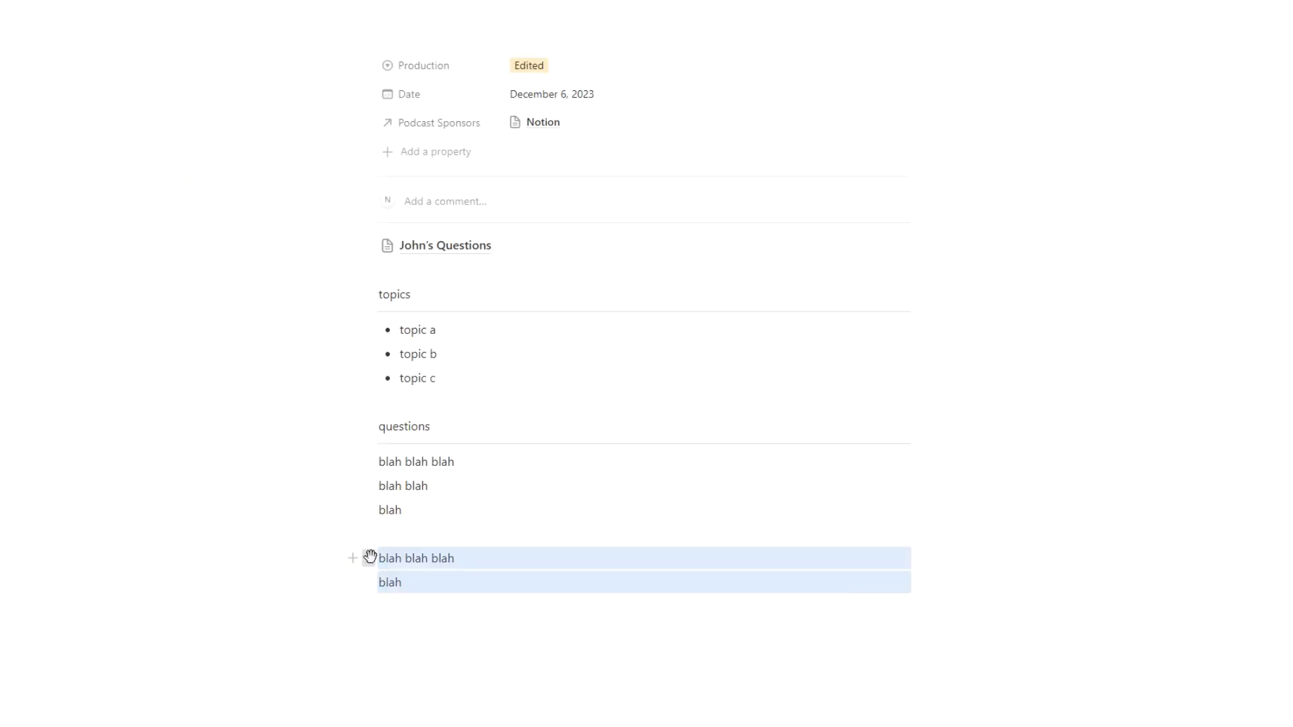
drag(370, 556, 419, 256)
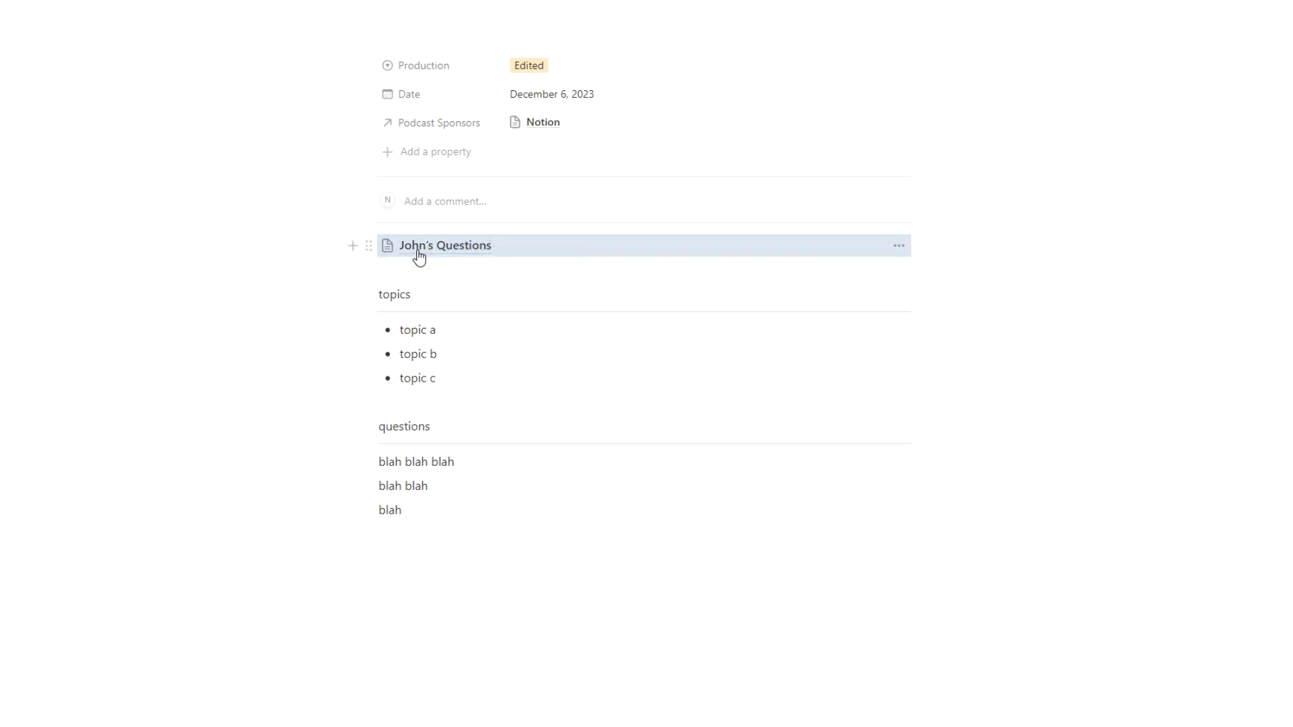
Step: Open the guest's questions sub-page and examine its invite and publish-to-web sharing options
click(447, 257)
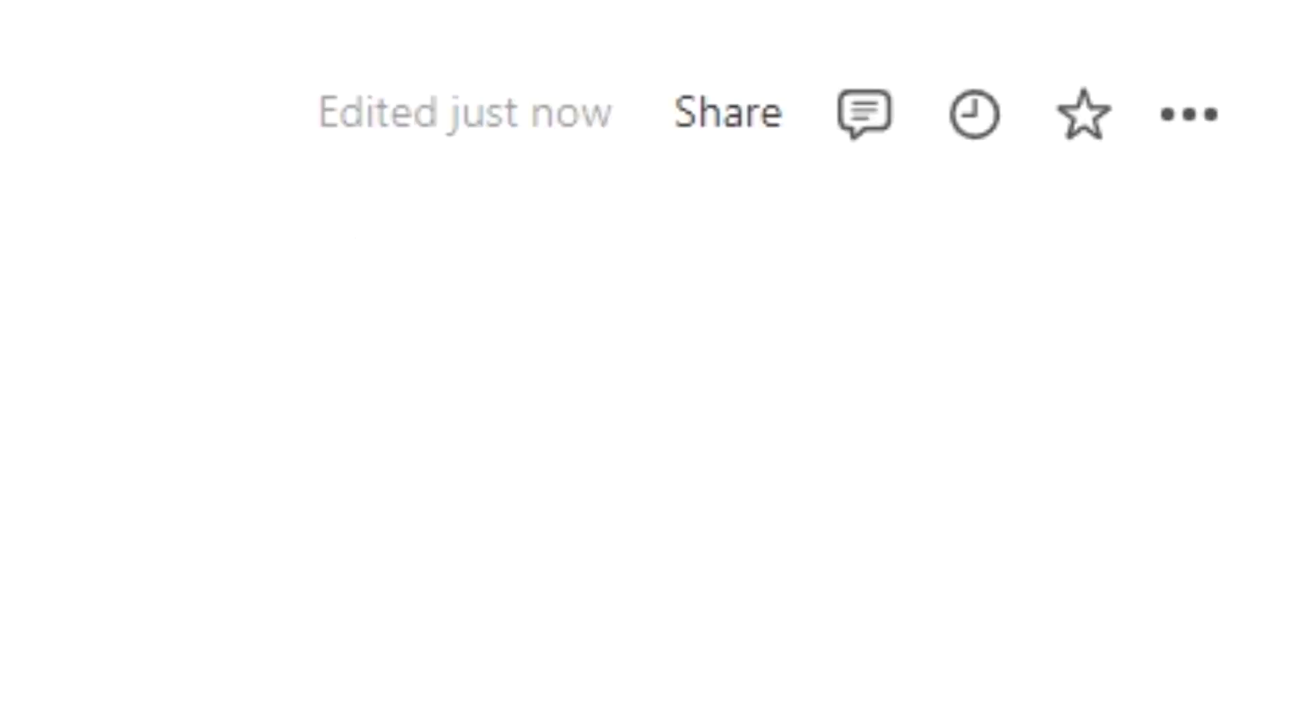
click(729, 113)
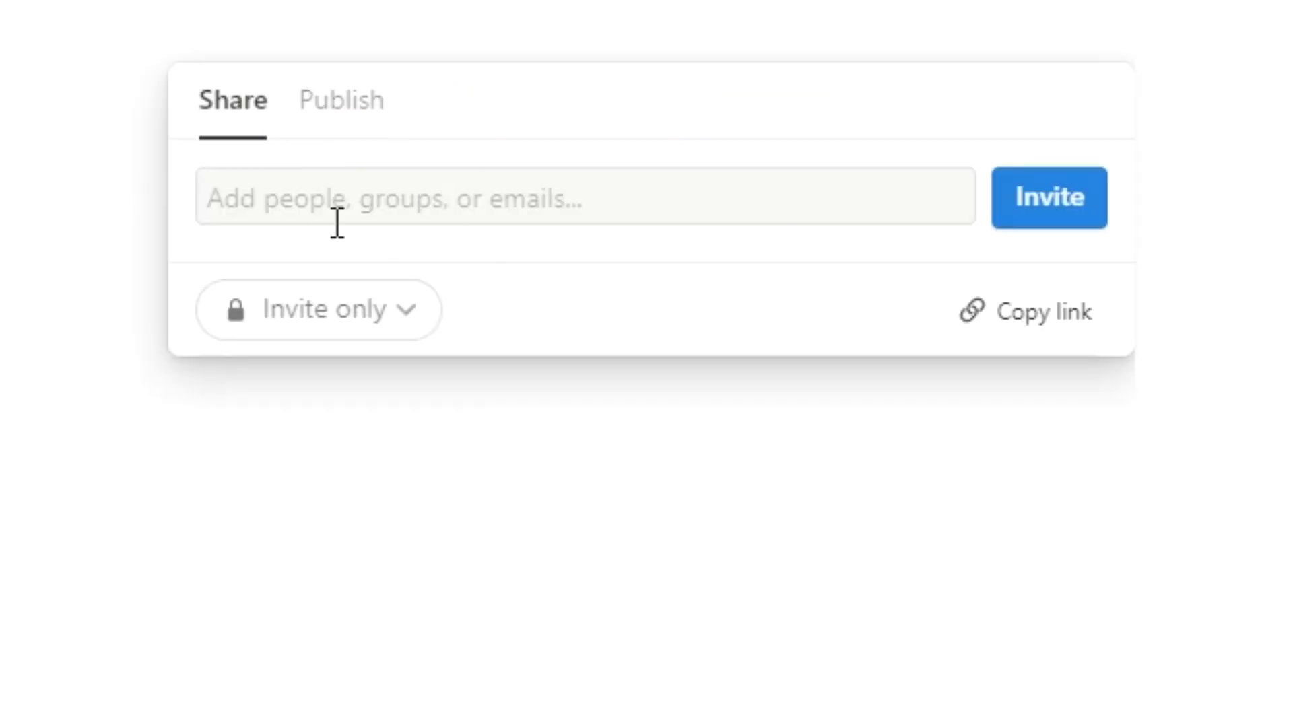
click(341, 102)
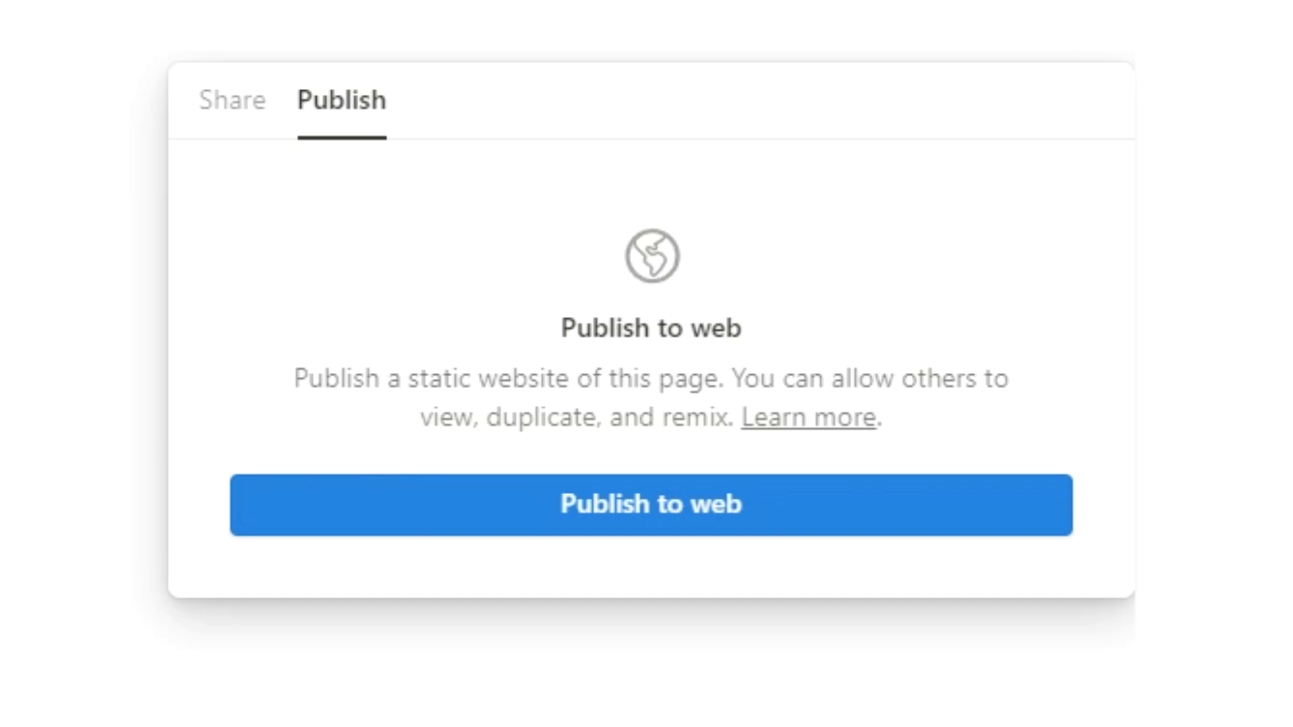
key(Escape)
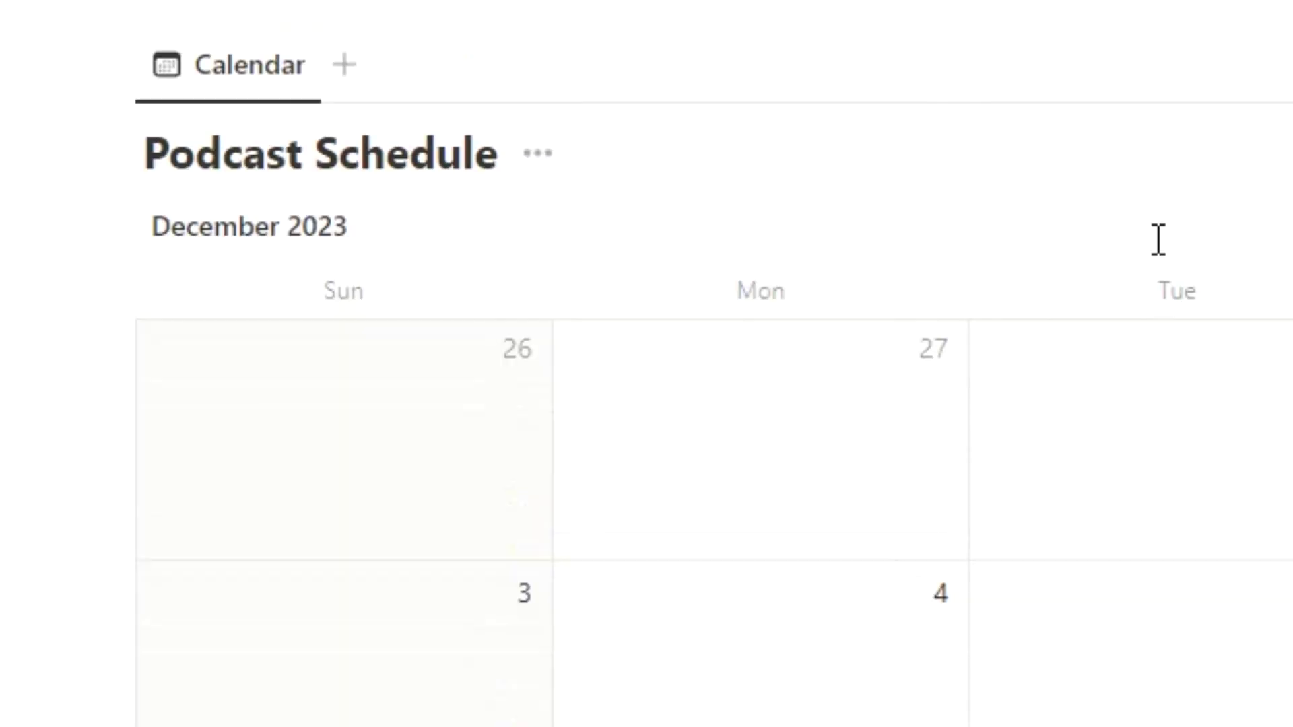
Step: Check off questions in each episode in the planning checklist below the tables
scroll(1158, 240, down, 20)
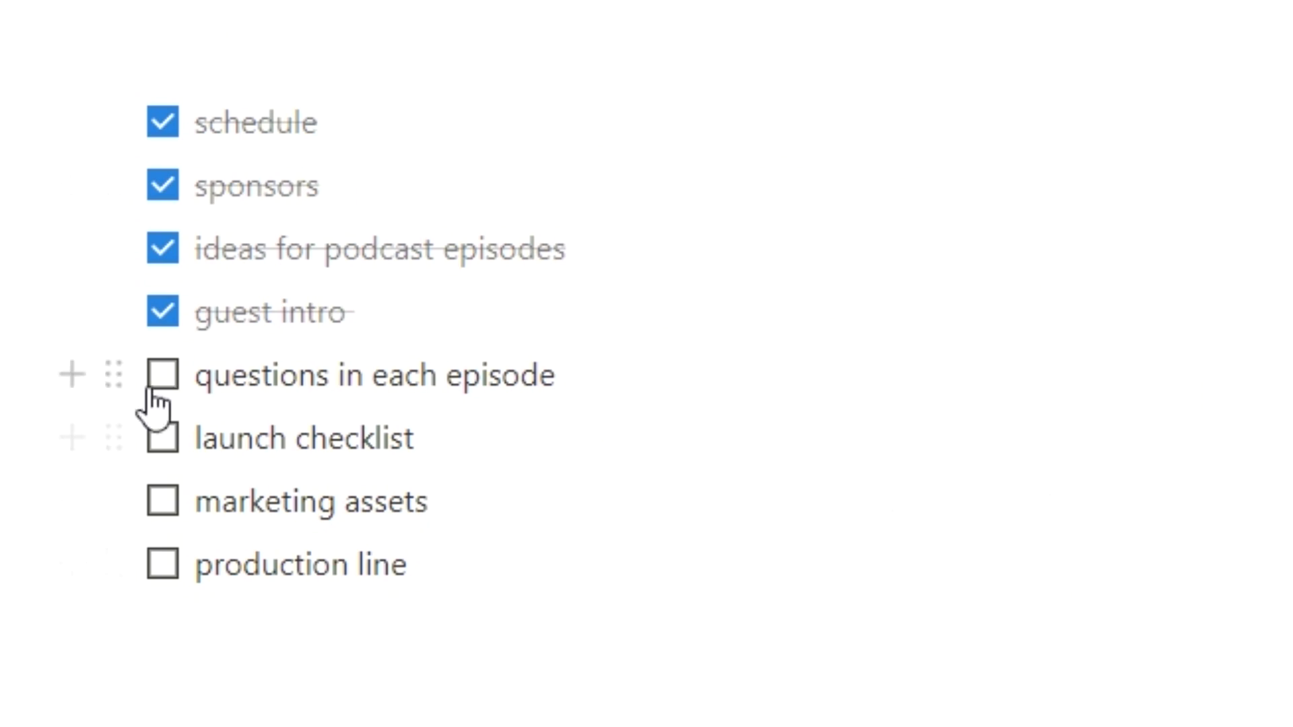
click(163, 376)
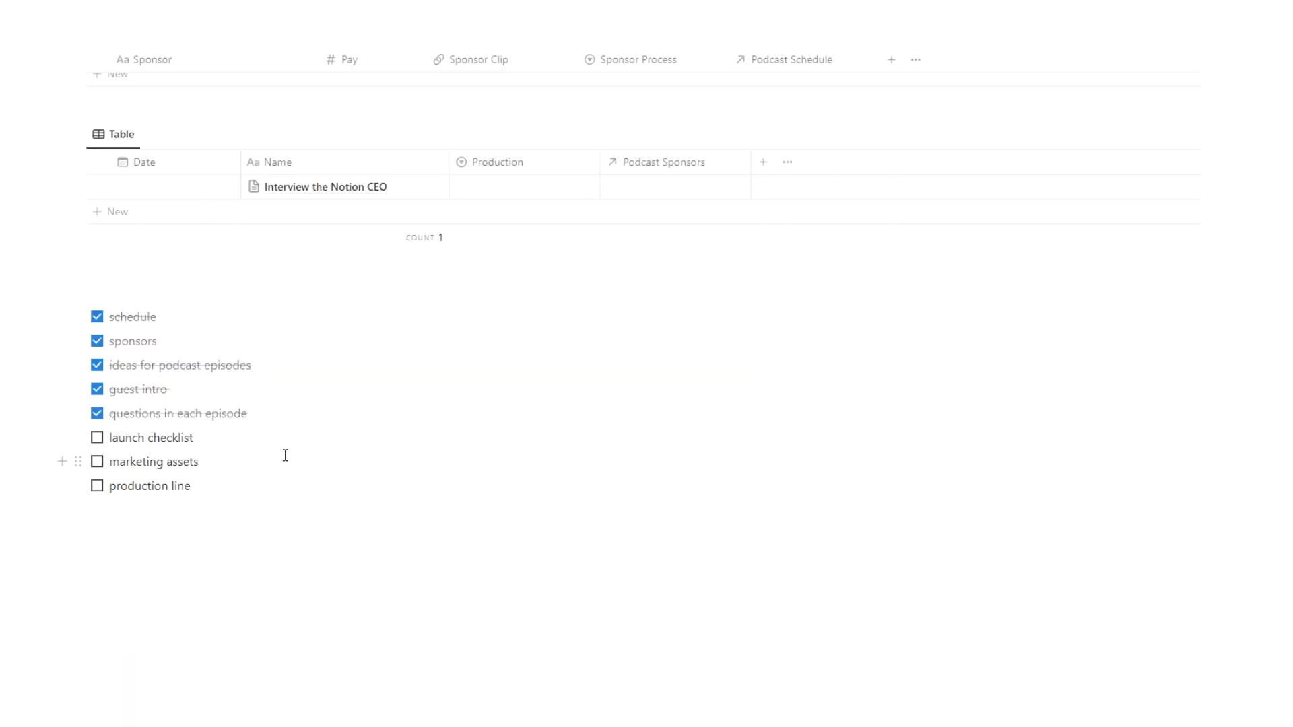
Step: Create a new template titled New Episode for the Podcast Schedule database
scroll(303, 465, up, 4)
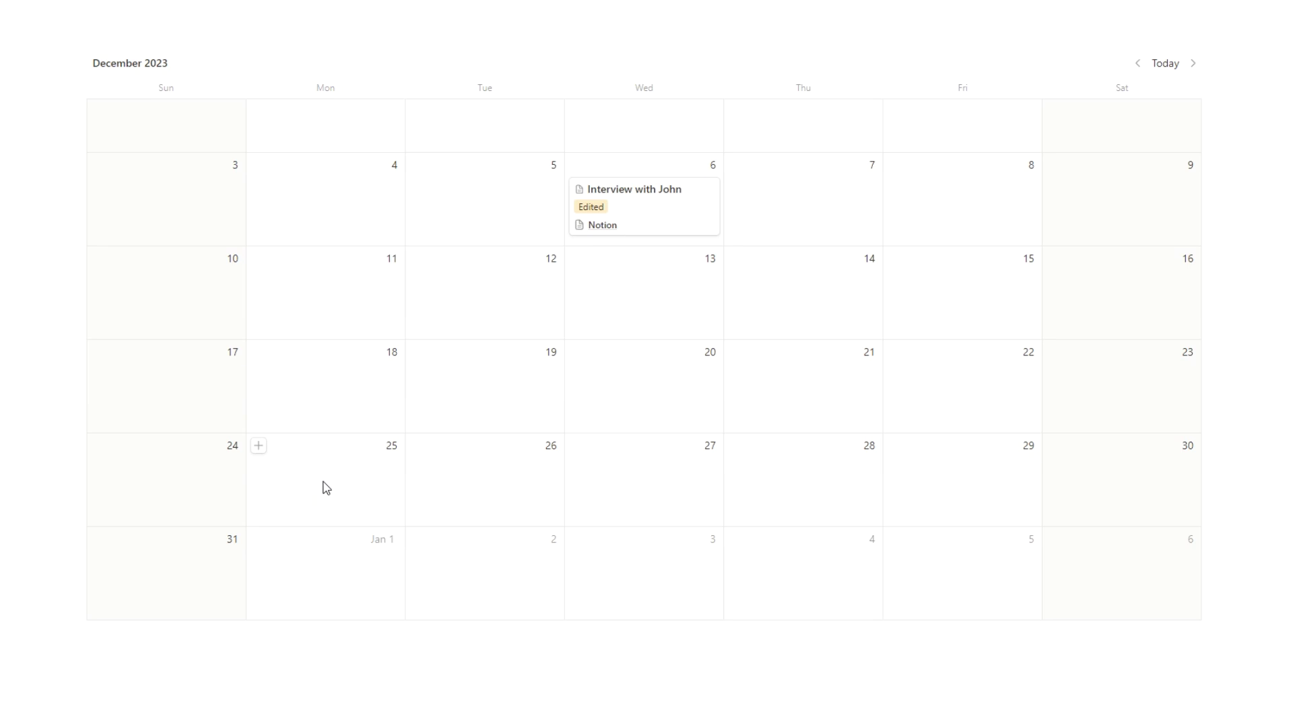
scroll(326, 488, up, 3)
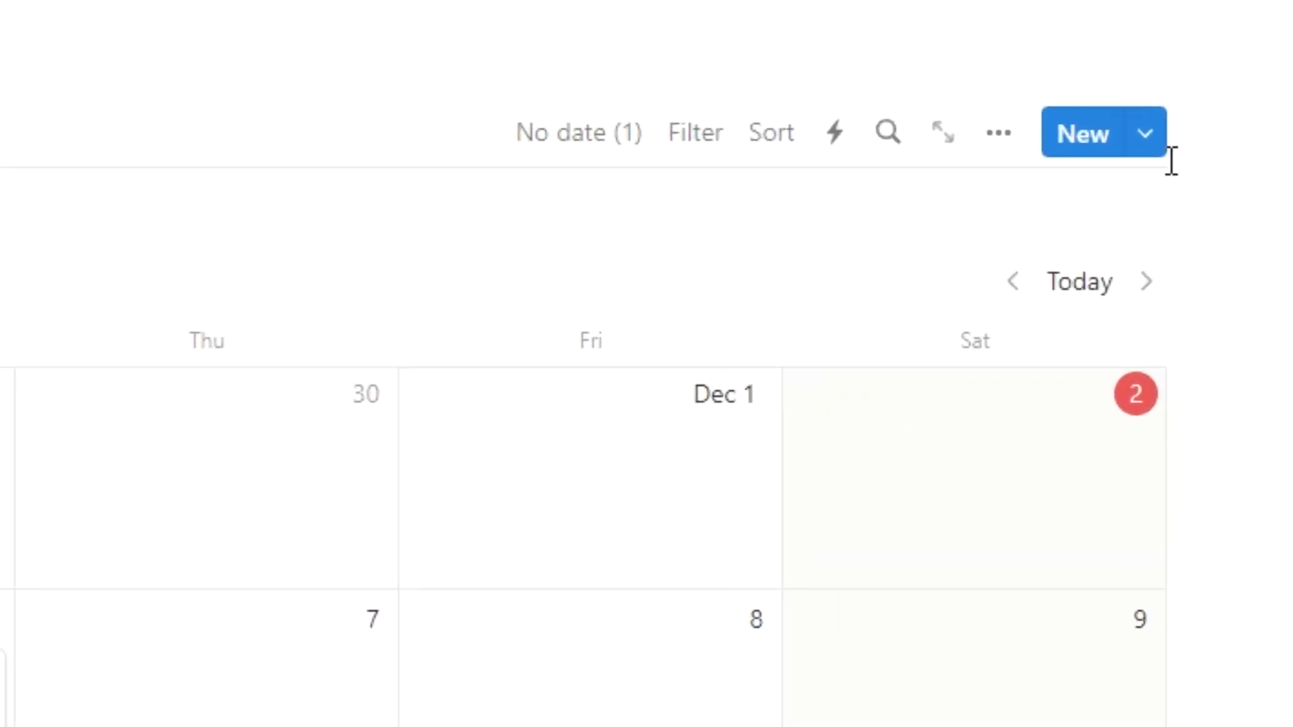
click(1151, 142)
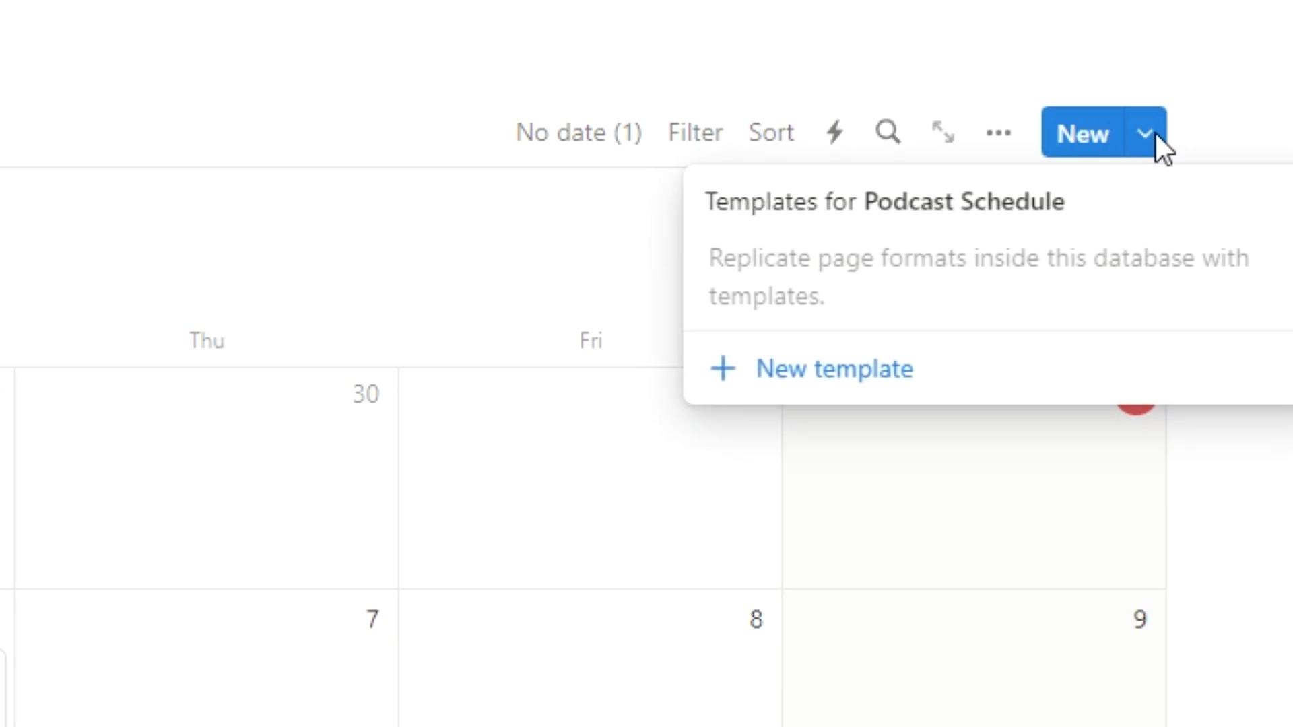
click(864, 394)
click(669, 465)
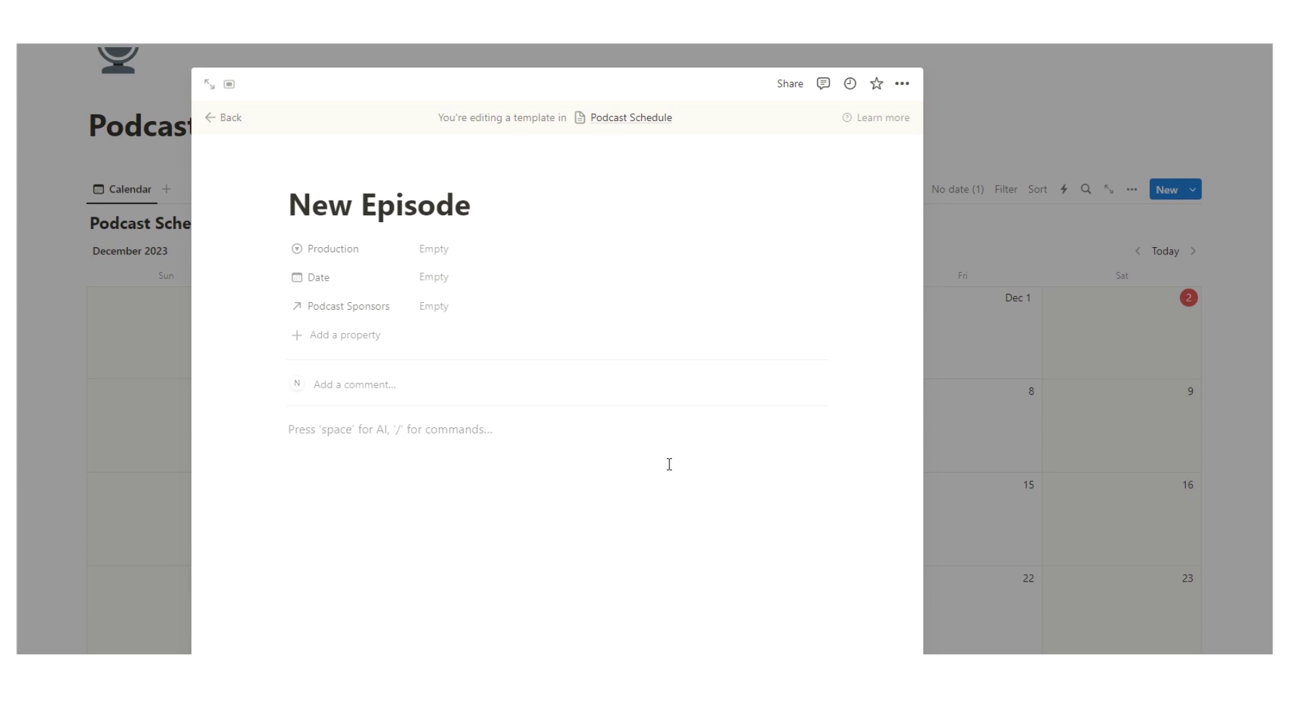
Step: Add Topics and Questions lines to the New Episode template, each followed by a divider
text(Topics)
key(Return)
text(/div)
key(Return)
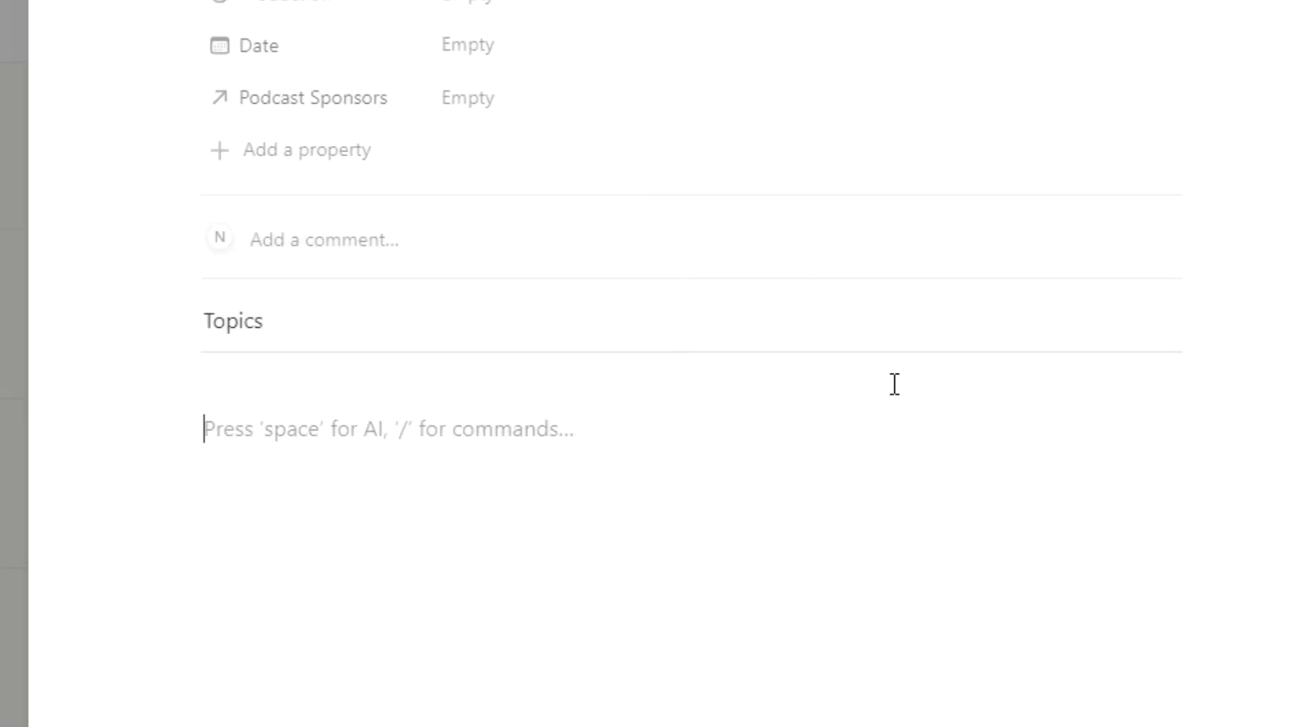
text(Questions/h3)
key(Return)
key(Return)
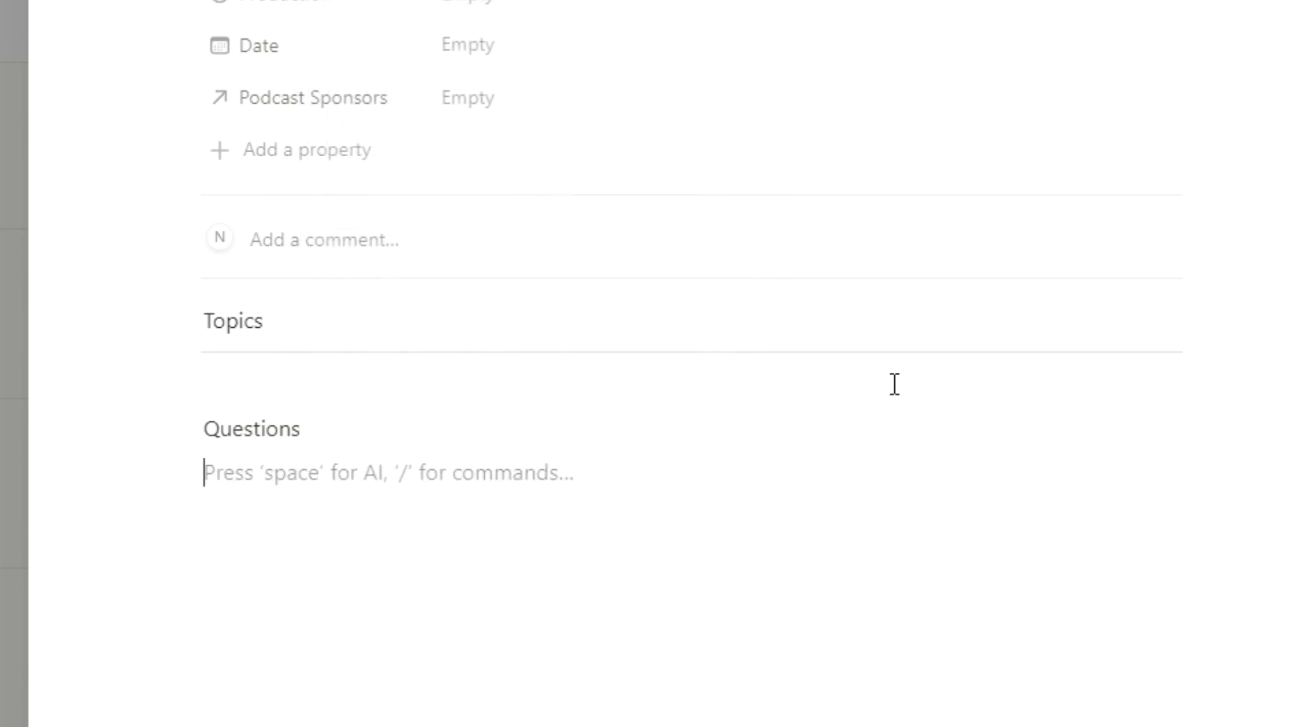
text(/div)
key(Return)
Step: Add a Launch Checklist line with a divider to the template and start a to-do list beneath it
text(Launch Checklist/h3)
key(Return)
key(Return)
text(/div)
key(Return)
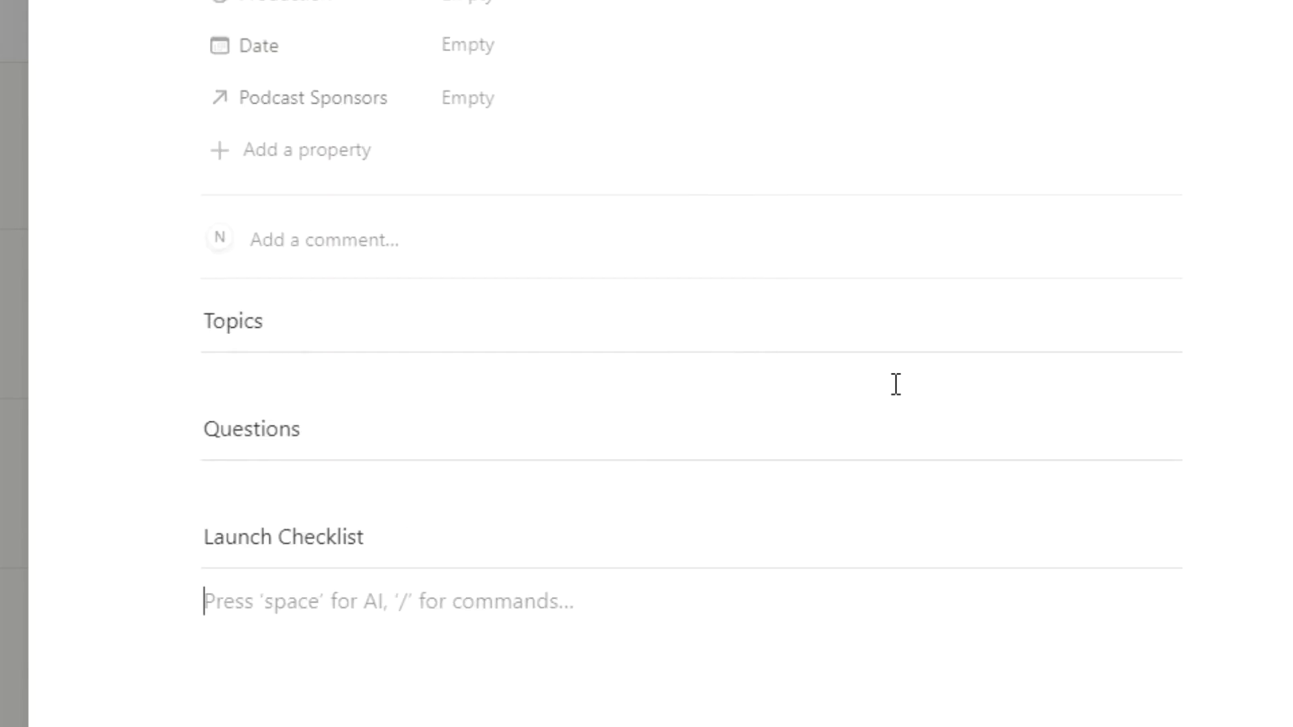
text(/)
key(Down)
key(Down)
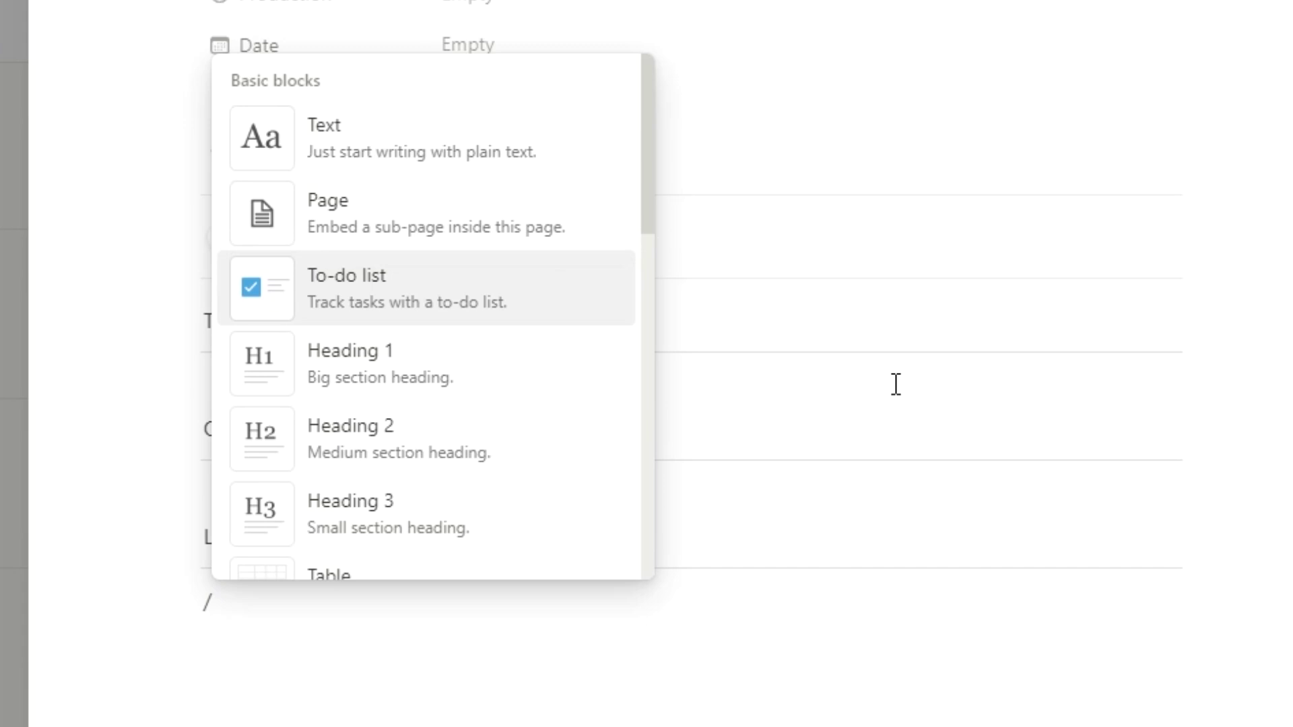
key(Return)
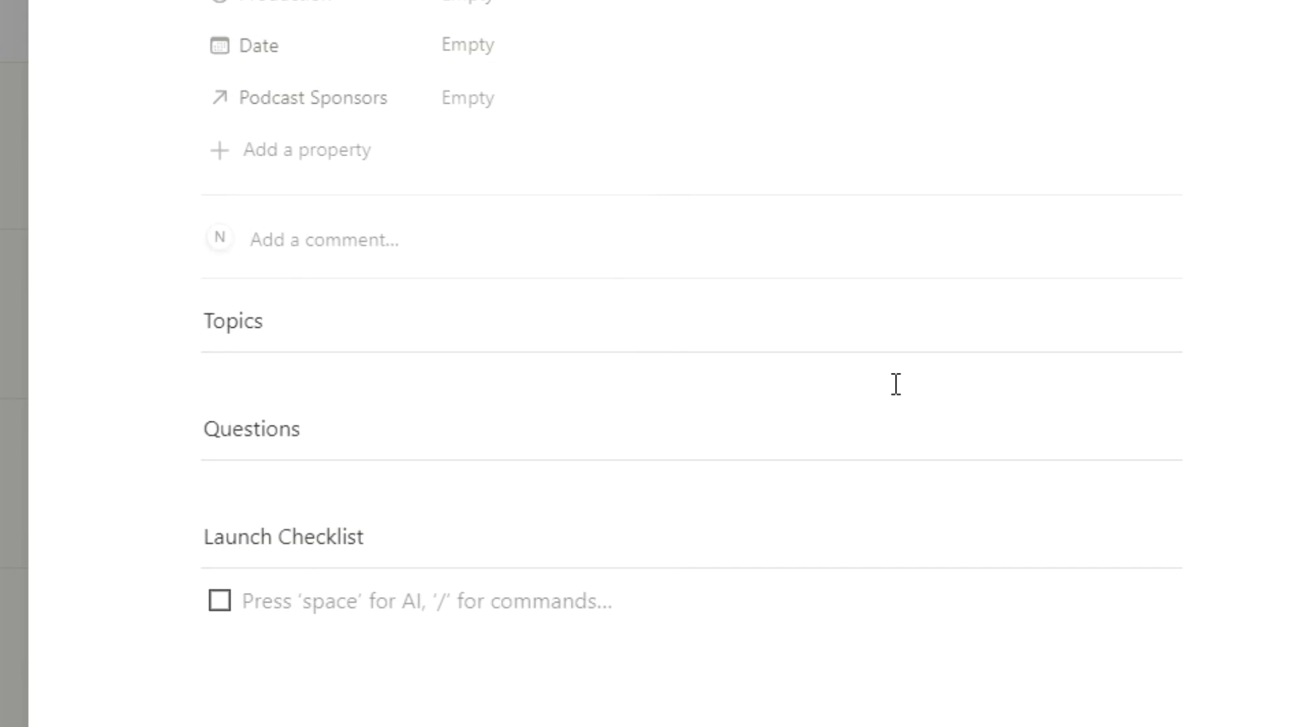
Step: Enter the launch to-dos "Have the guest sign off on the episode" and "Ensure Sponsors are happy with it"
text(Have the guest sign of)
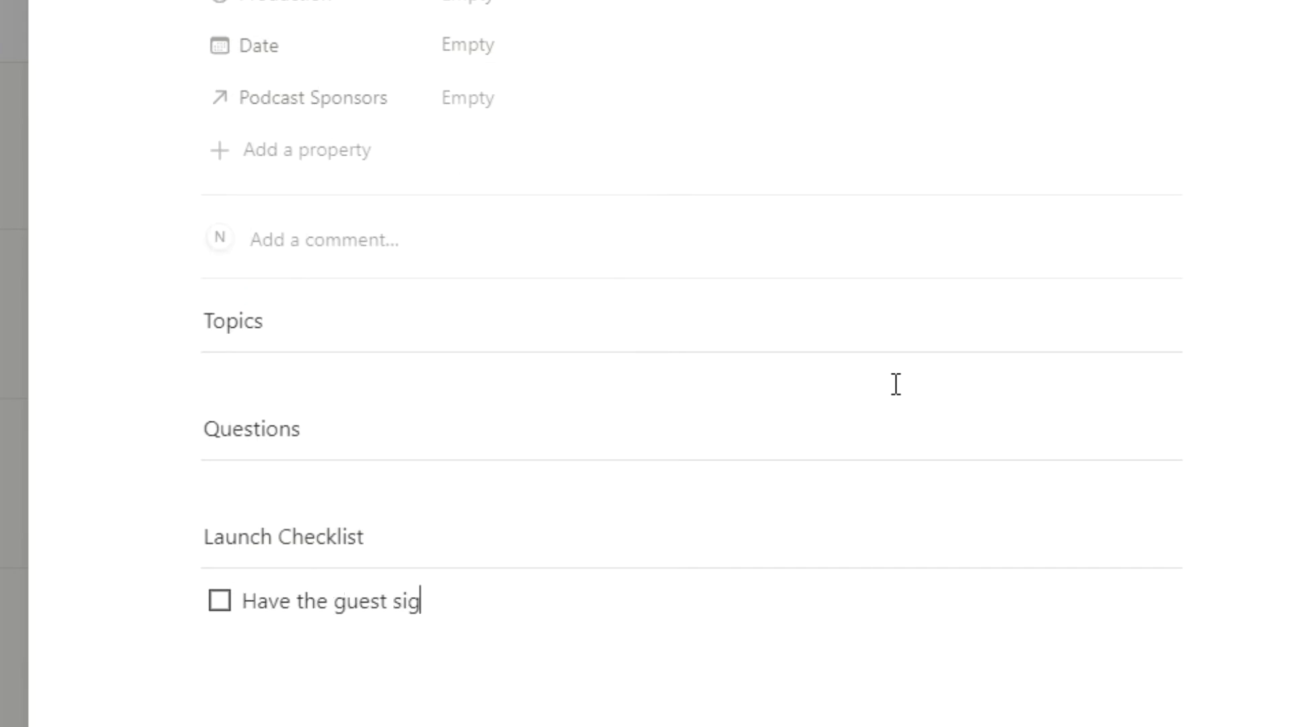
text(f on the episode)
key(Return)
text(Ensure Sponsors are hap)
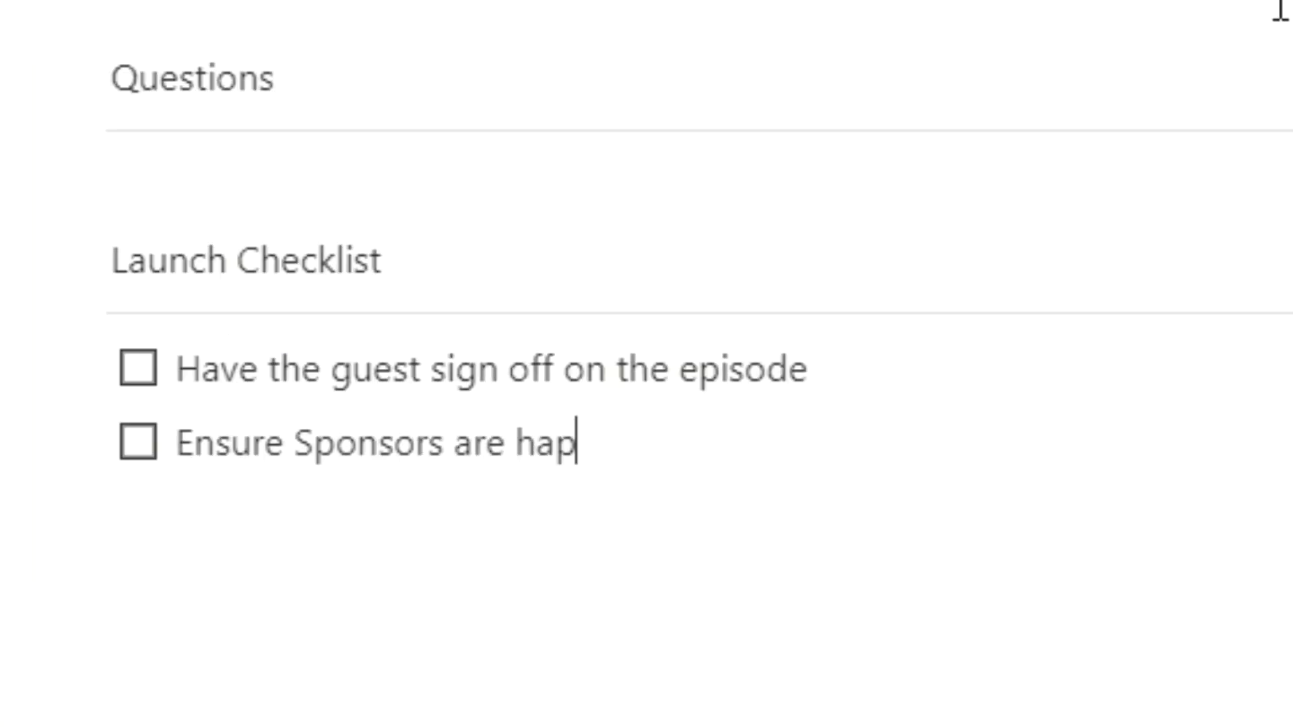
text(py with it)
key(Return)
Step: Add the to-dos "Create Podcast Episode Cover", "Create marketing assets for upload" and "Send guest cover to post on their socials"
text(Create)
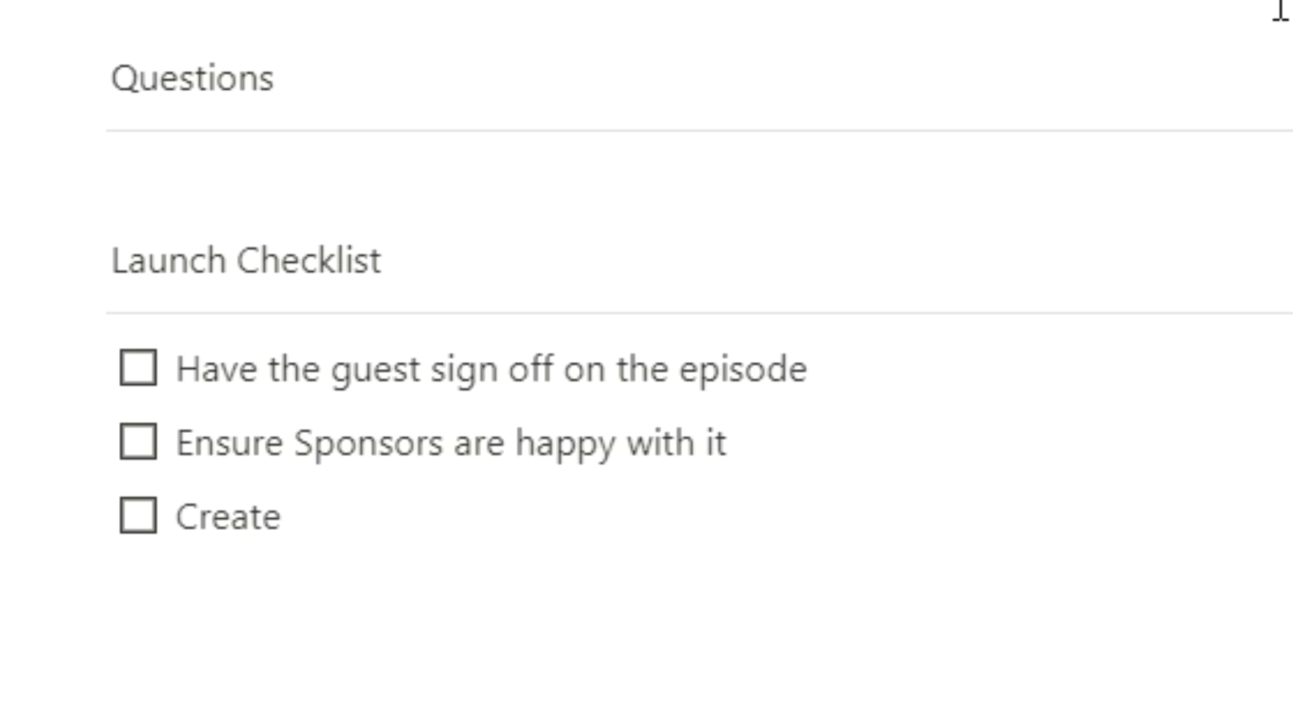
text( Podcast Episod)
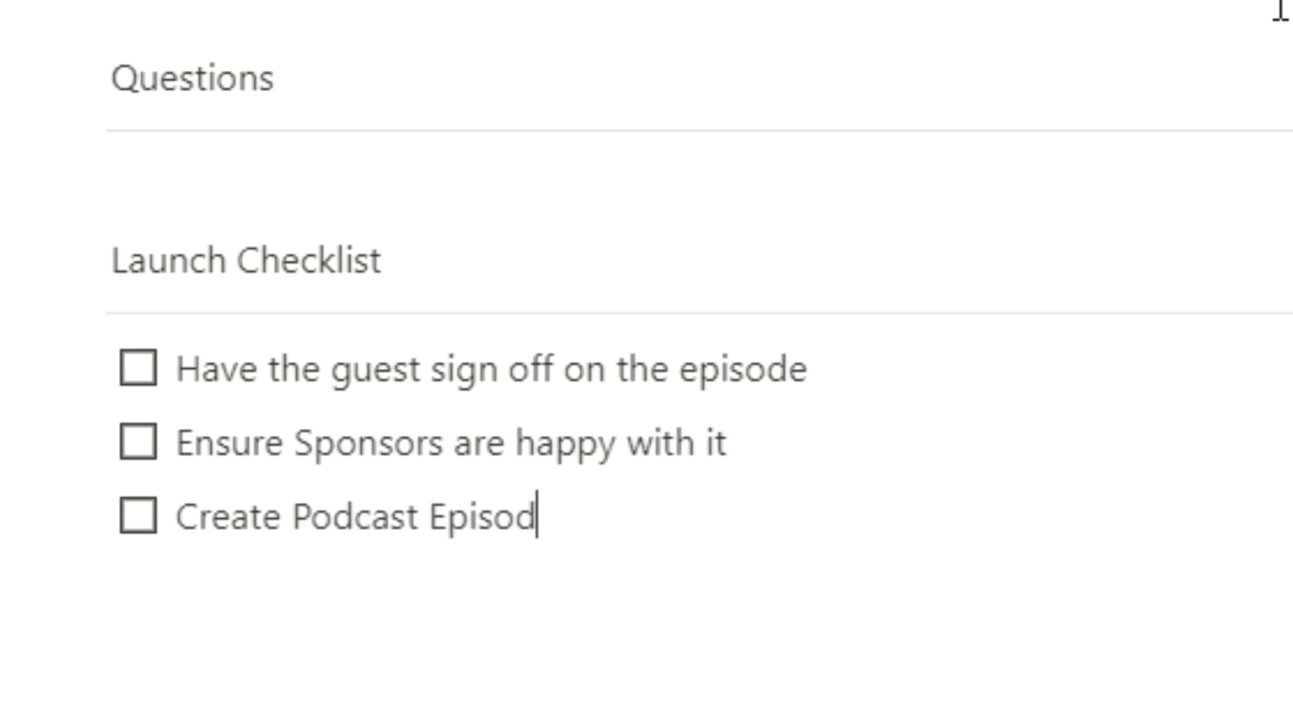
text(e Cover)
key(Return)
text(Create marketing assets )
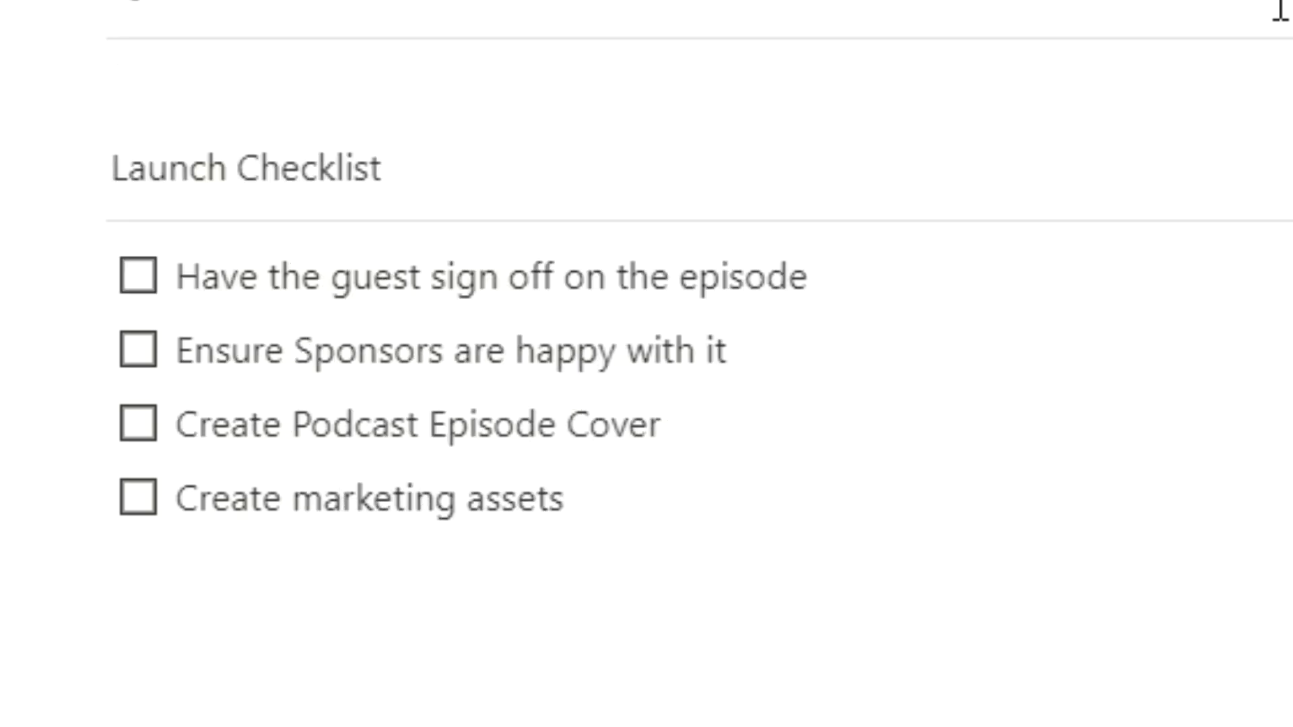
text(for upload)
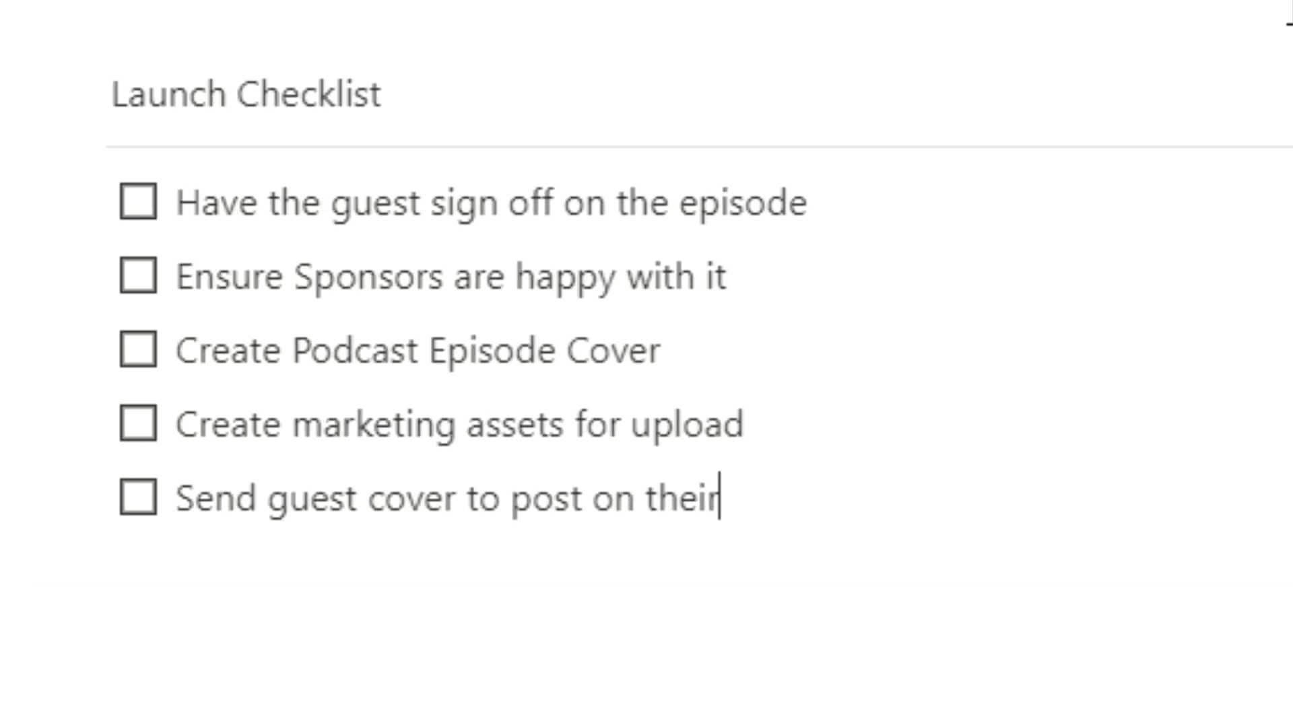
text(socials)
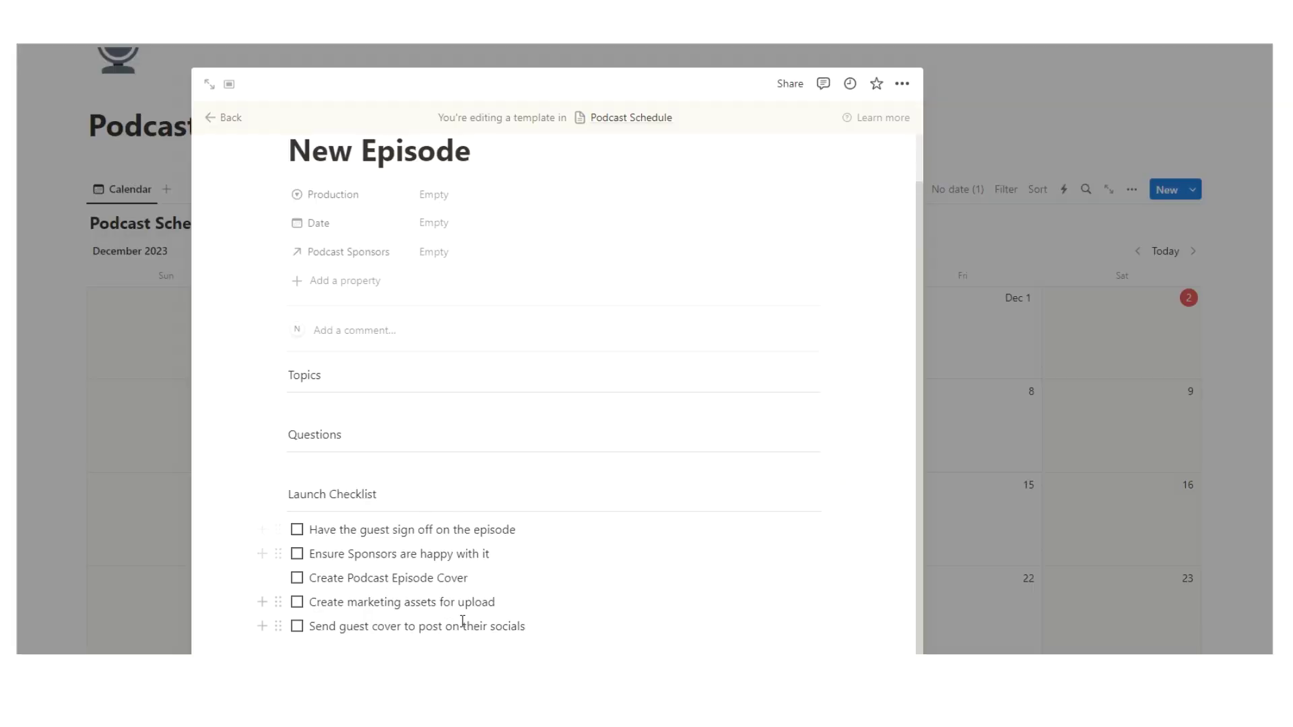
Step: Change the New Episode template's icon to the studio microphone emoji and close the template
scroll(539, 123, up, 3)
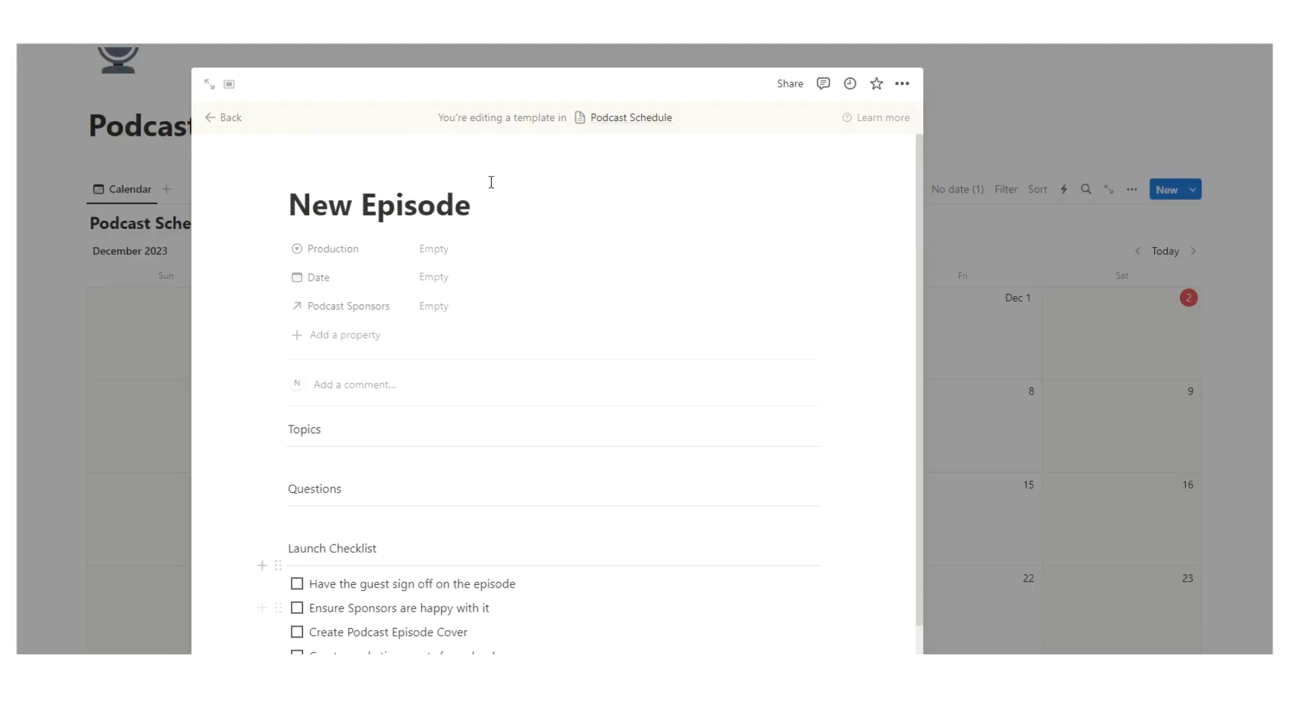
click(320, 169)
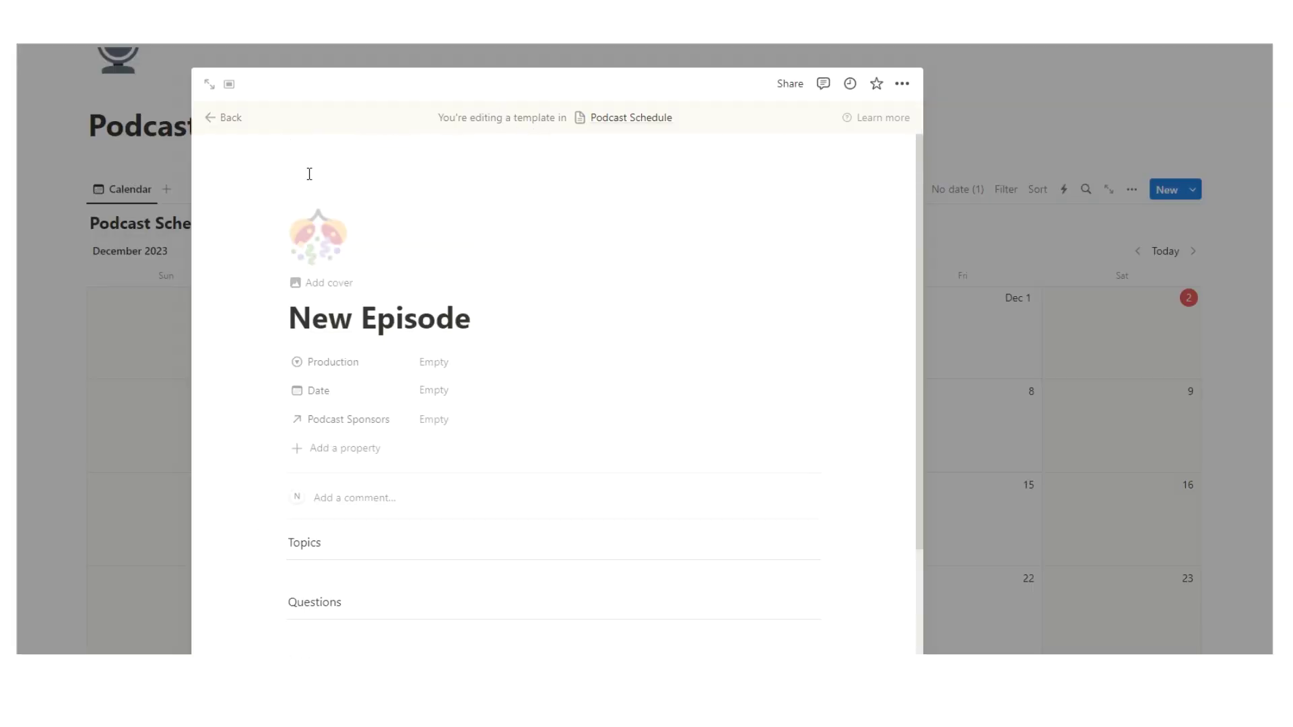
click(294, 238)
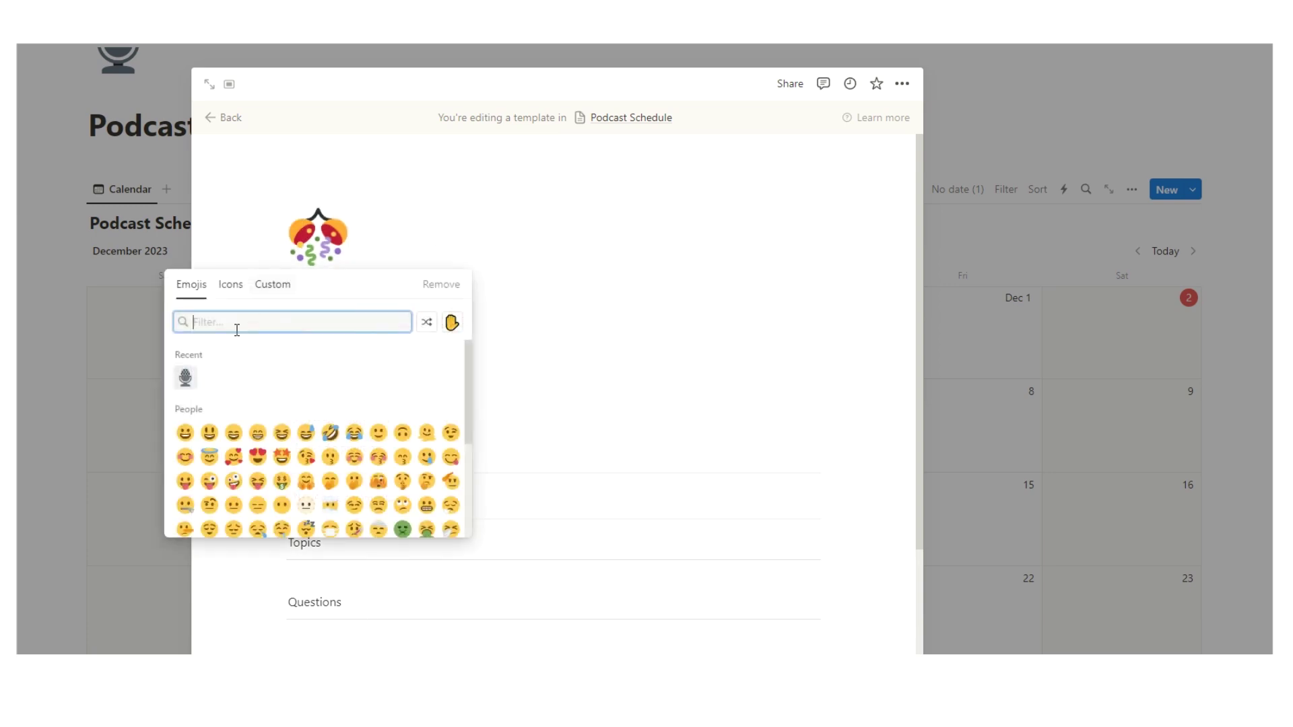
click(182, 376)
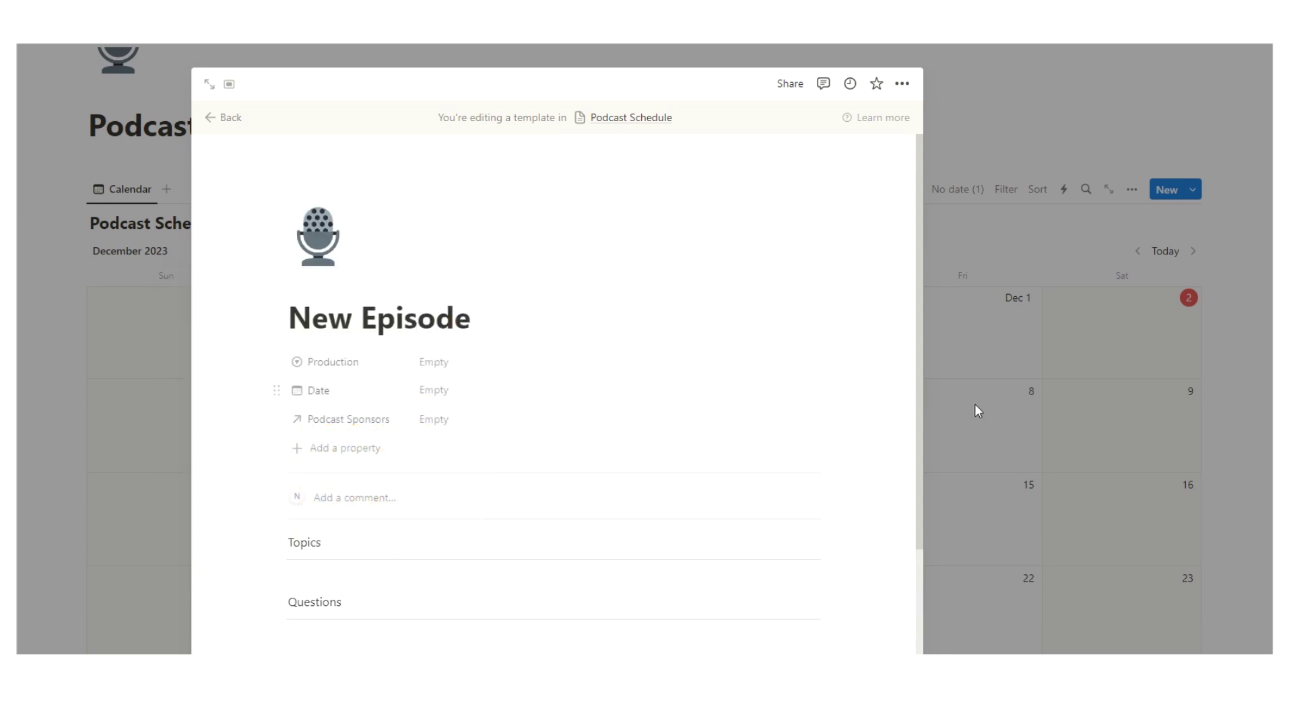
click(1040, 331)
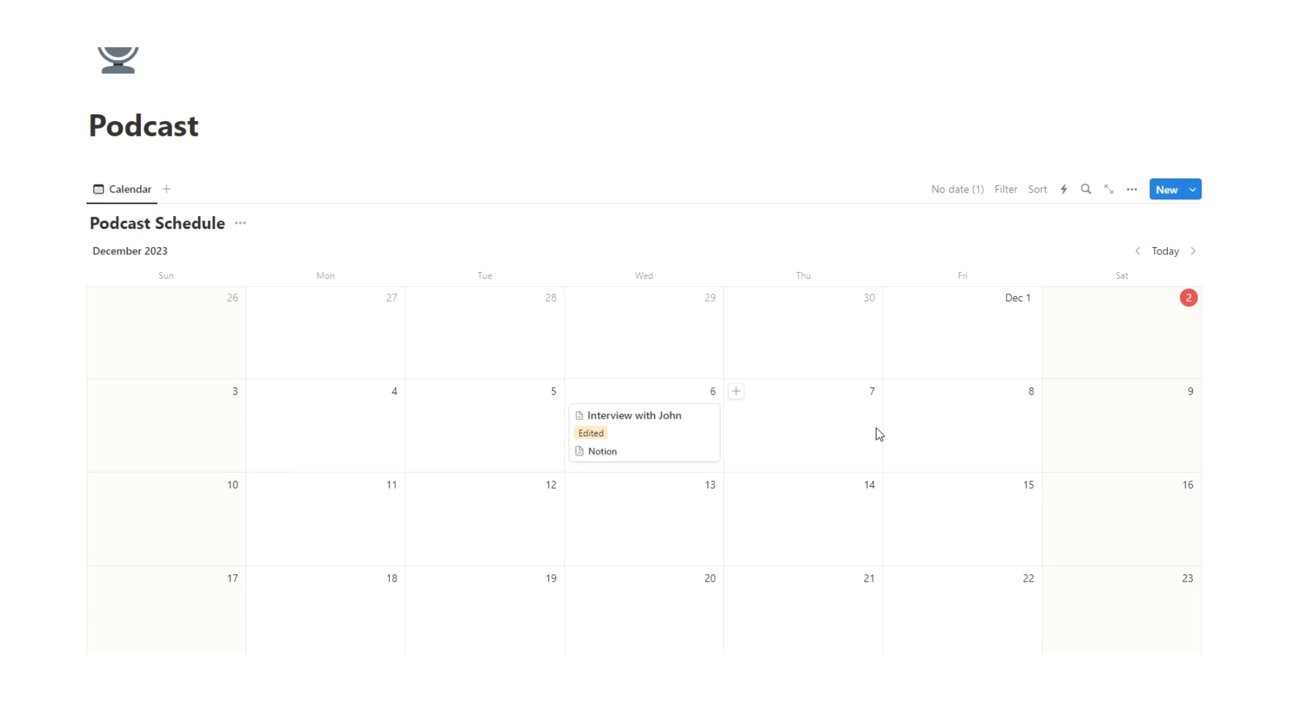
Step: Try out the New Episode template on a new December 7 calendar entry and delete that entry
click(1193, 194)
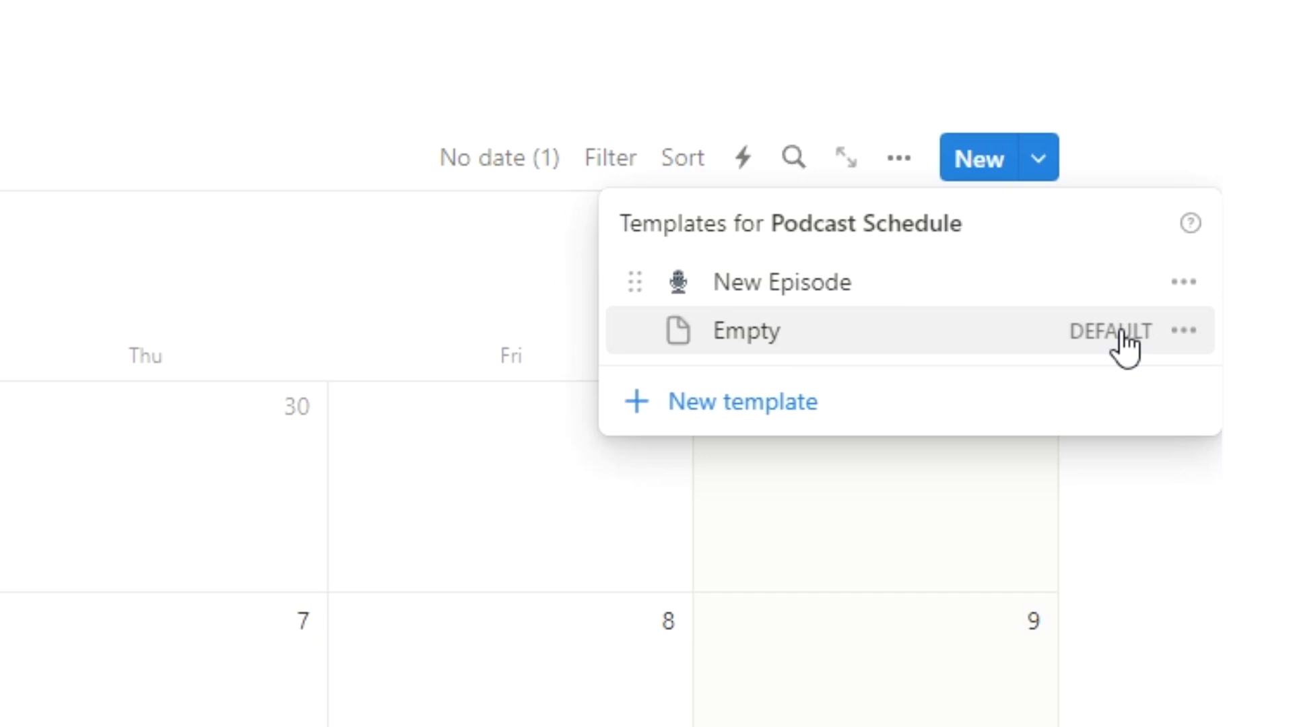
click(39, 665)
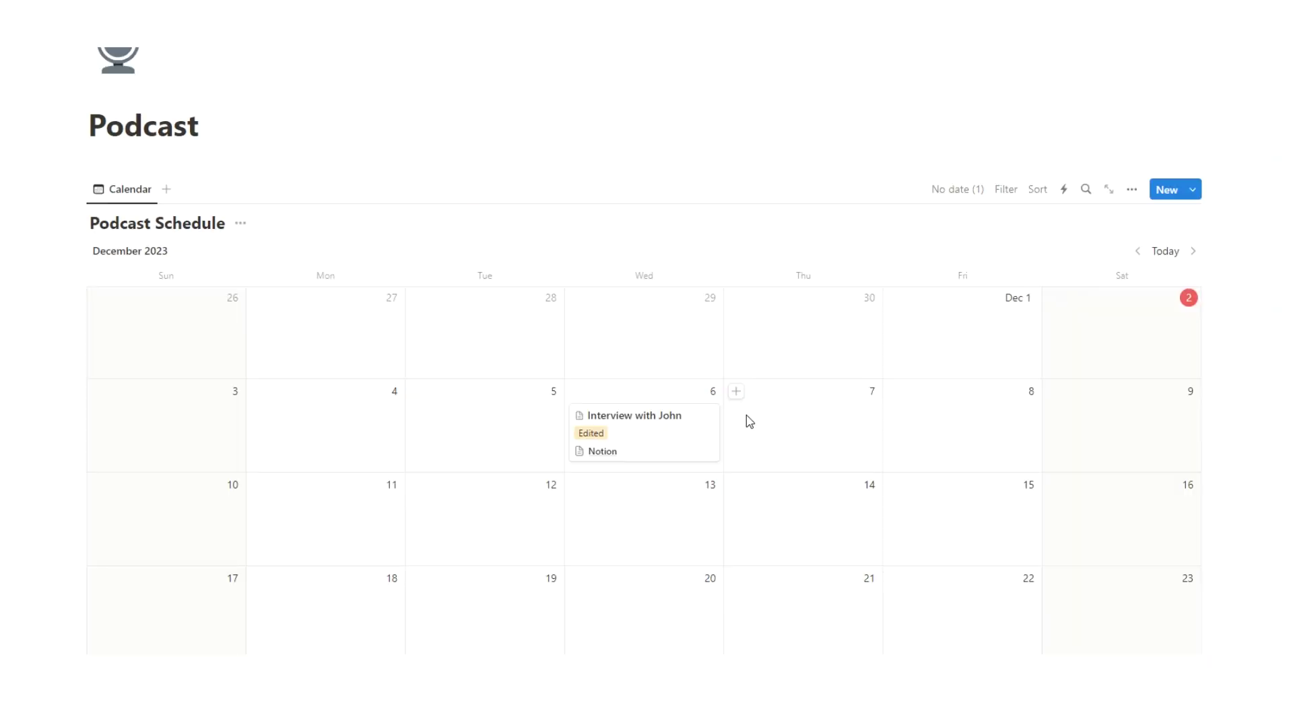
click(739, 396)
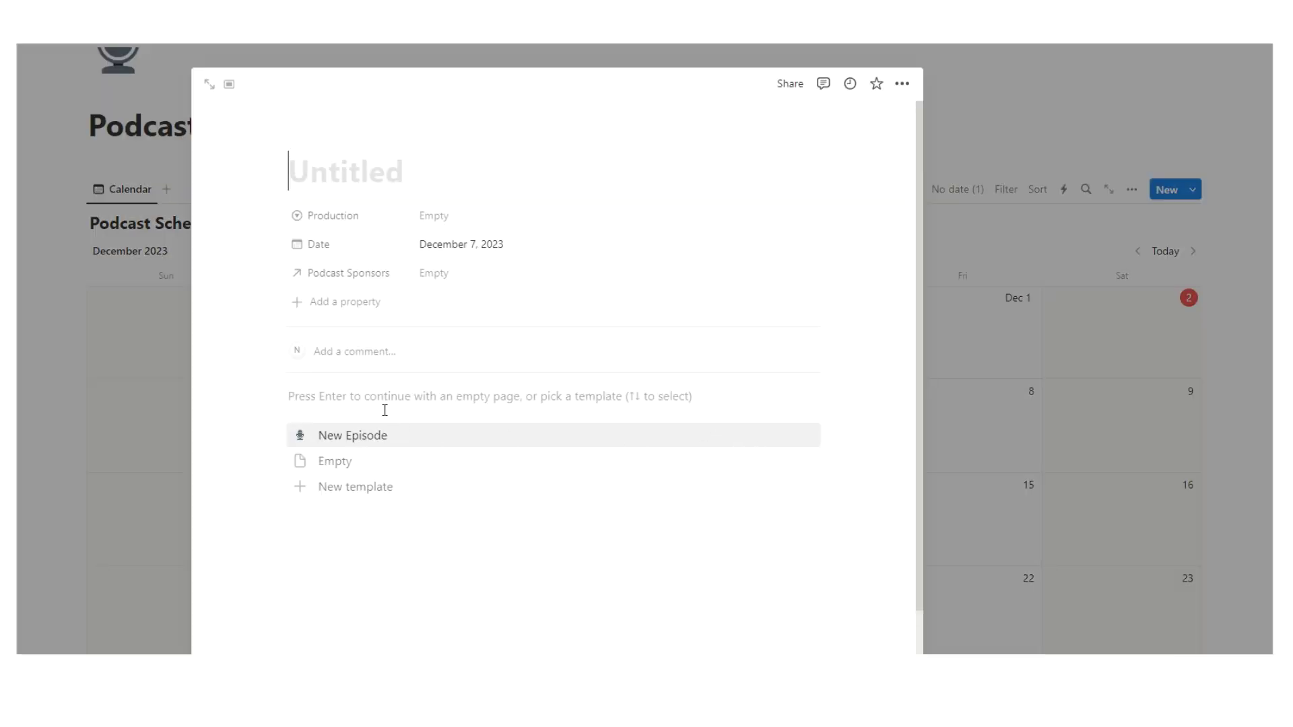
click(423, 441)
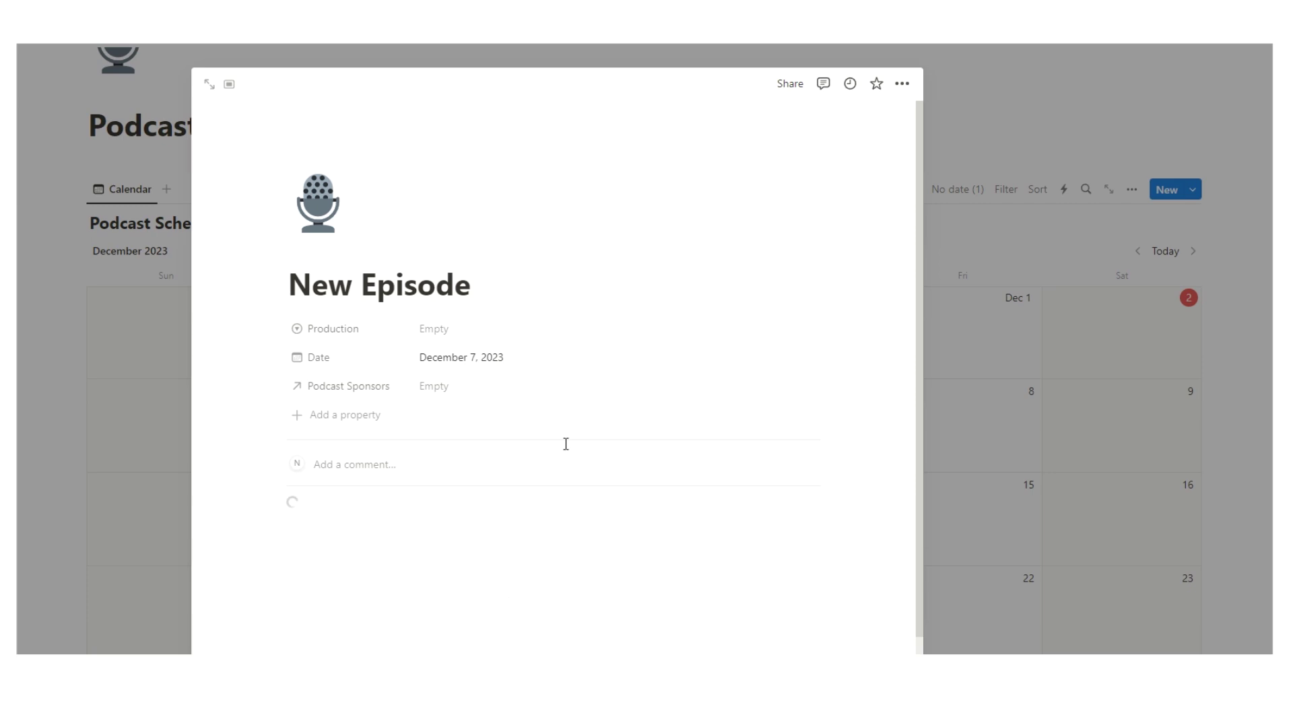
scroll(453, 361, down, 2)
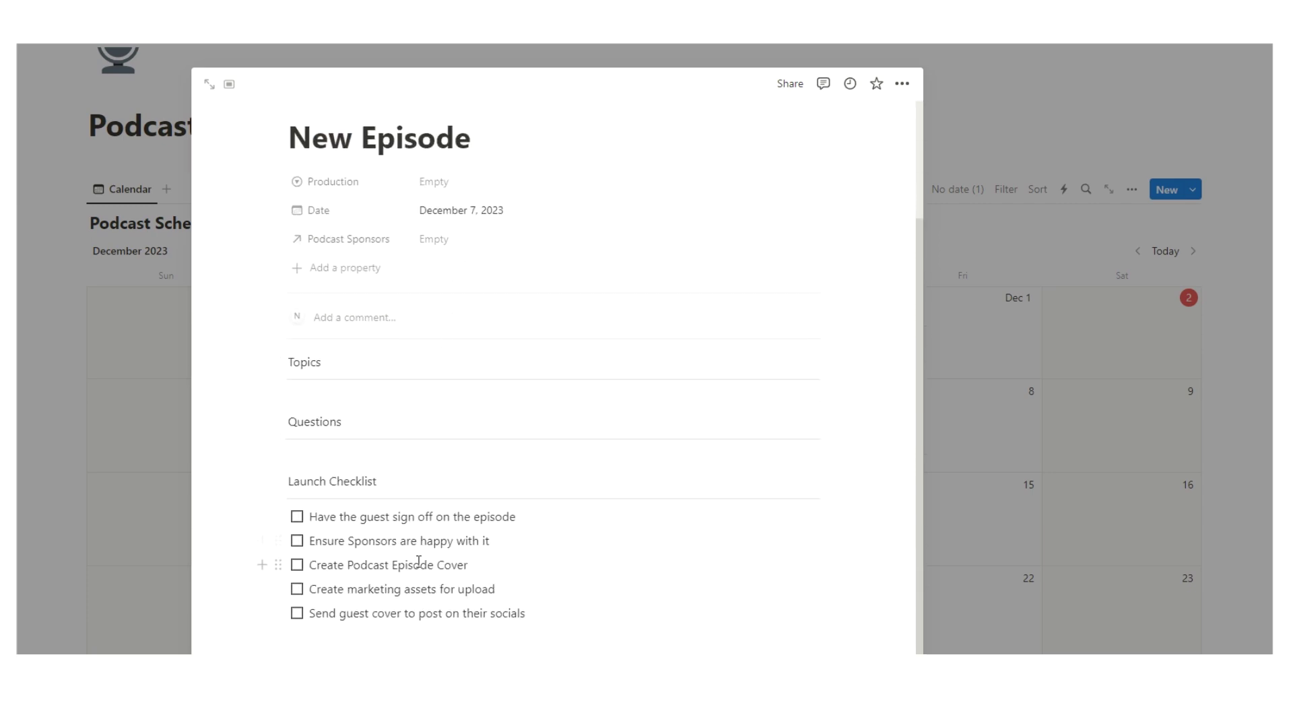
click(961, 441)
right_click(831, 427)
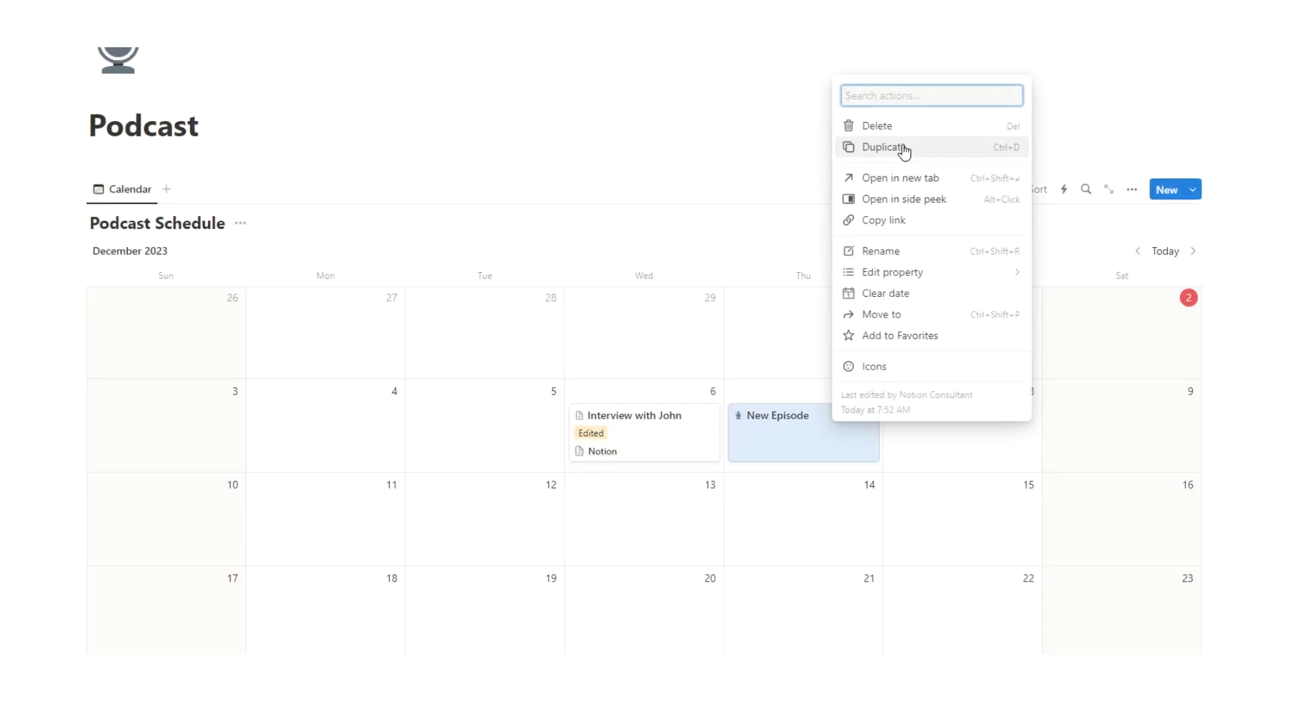
click(869, 125)
Step: Set New Episode as the default template for all views in Podcast Schedule
click(1192, 189)
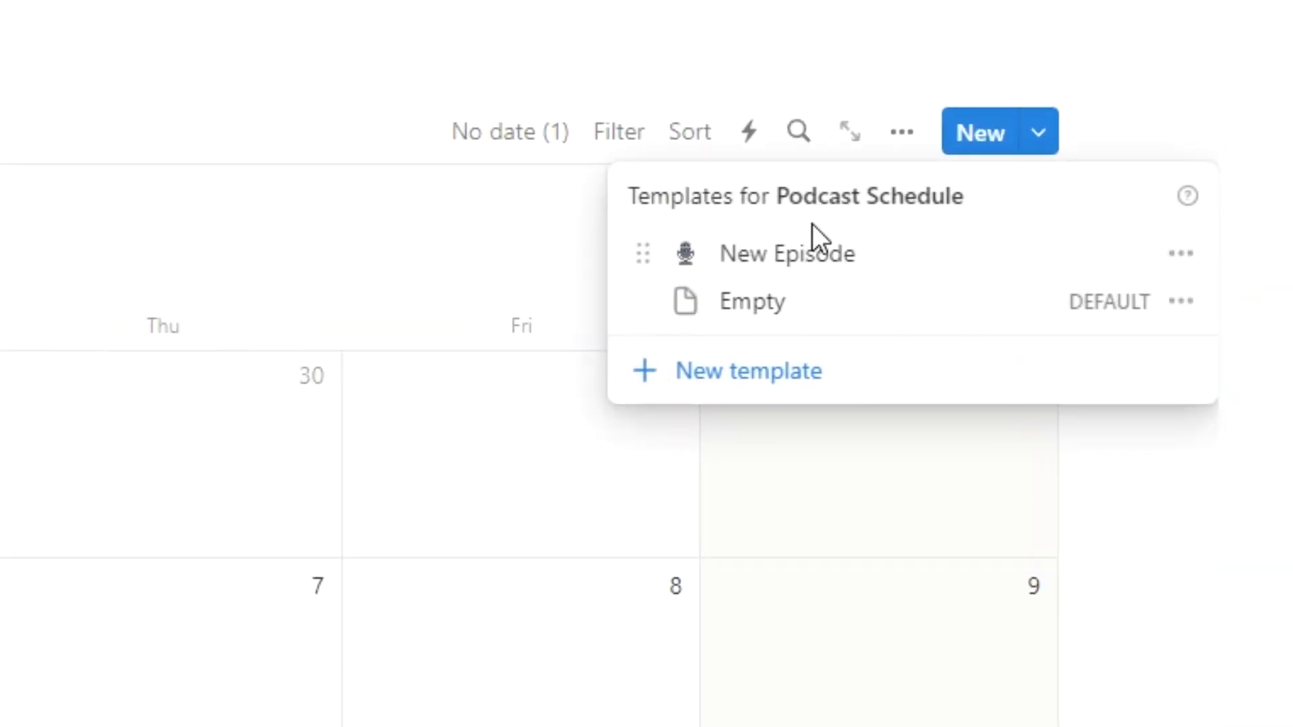
click(1180, 254)
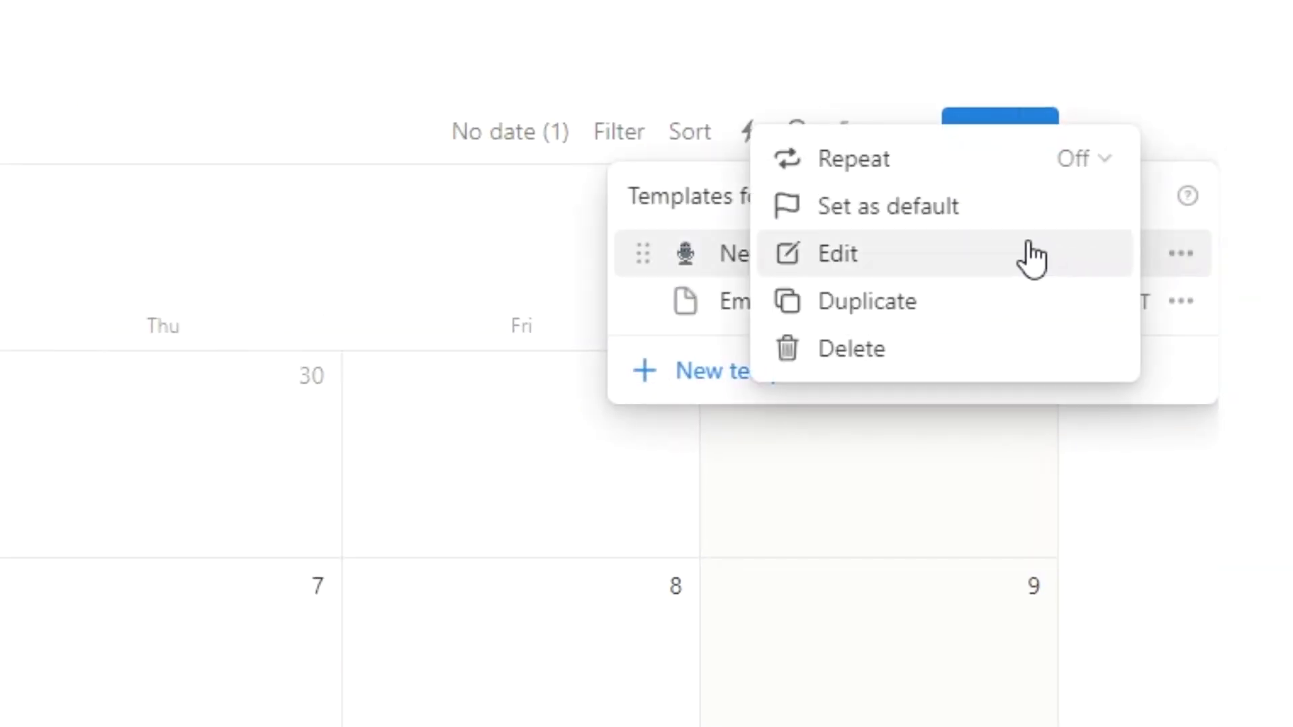
click(1009, 232)
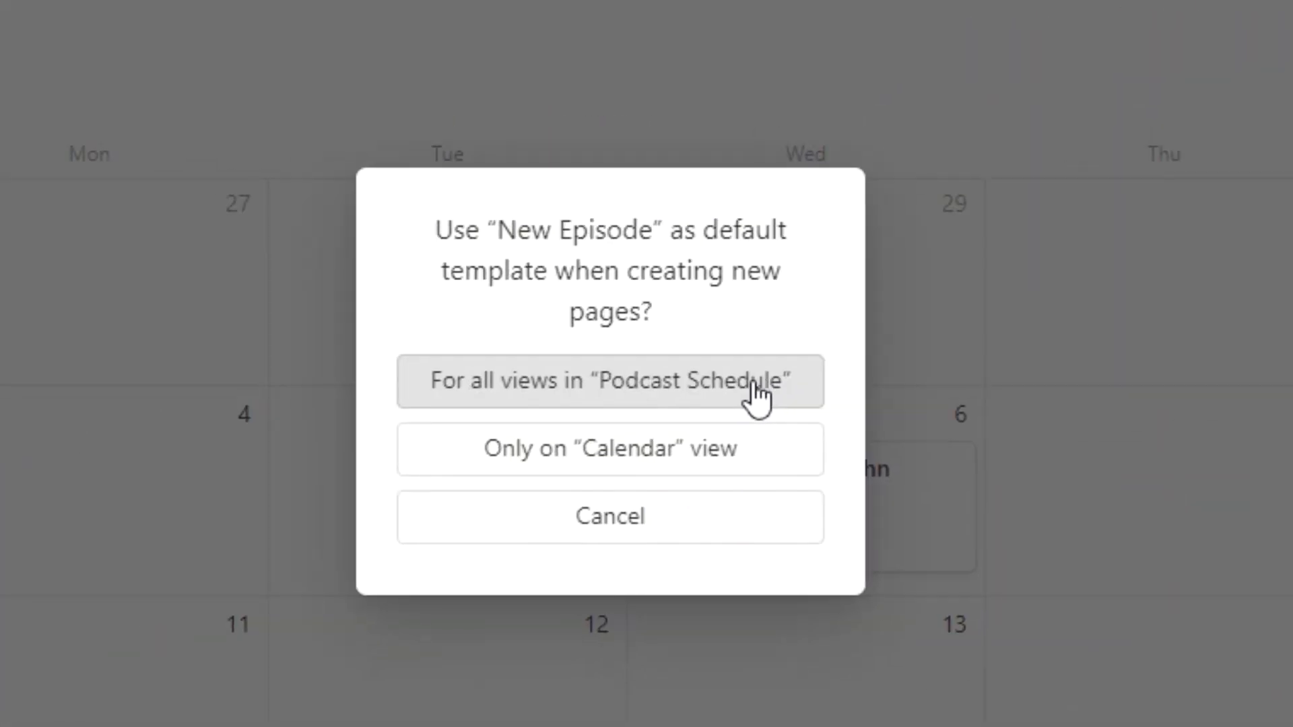
click(758, 394)
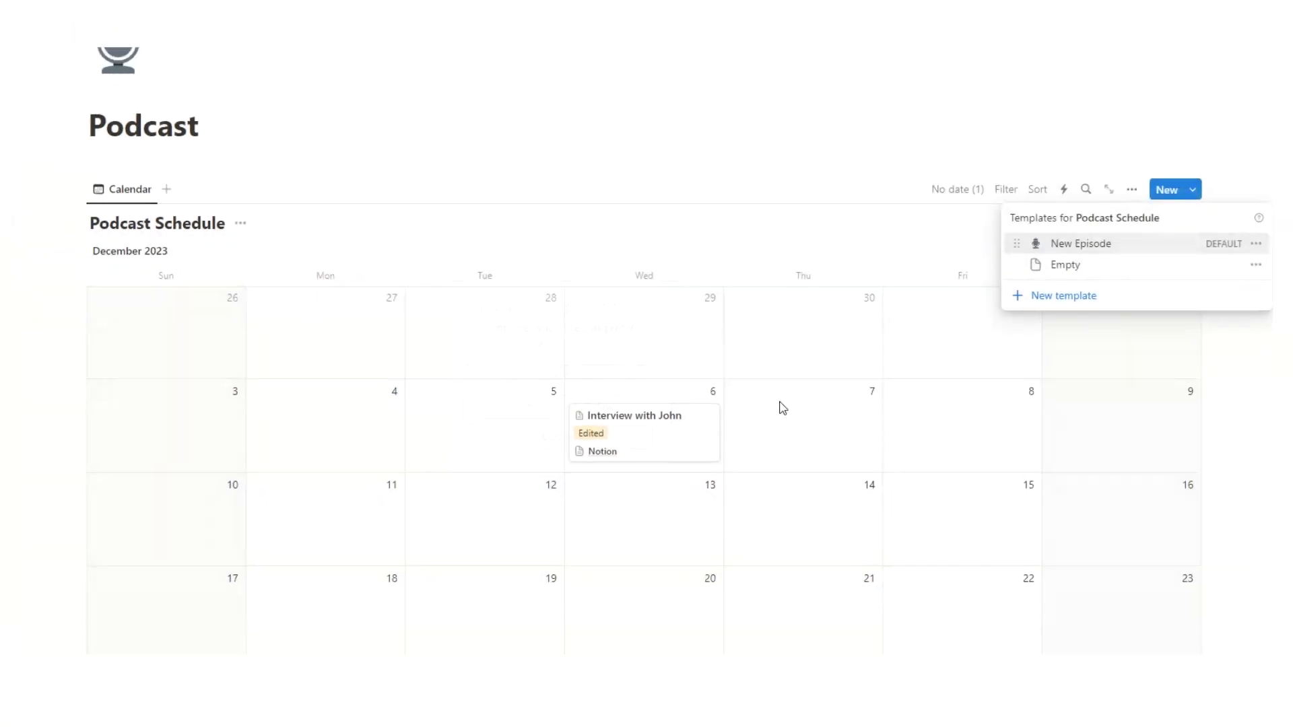
Step: Test the default template by adding a December 7 episode, check its checklist, and delete the test entry
click(736, 391)
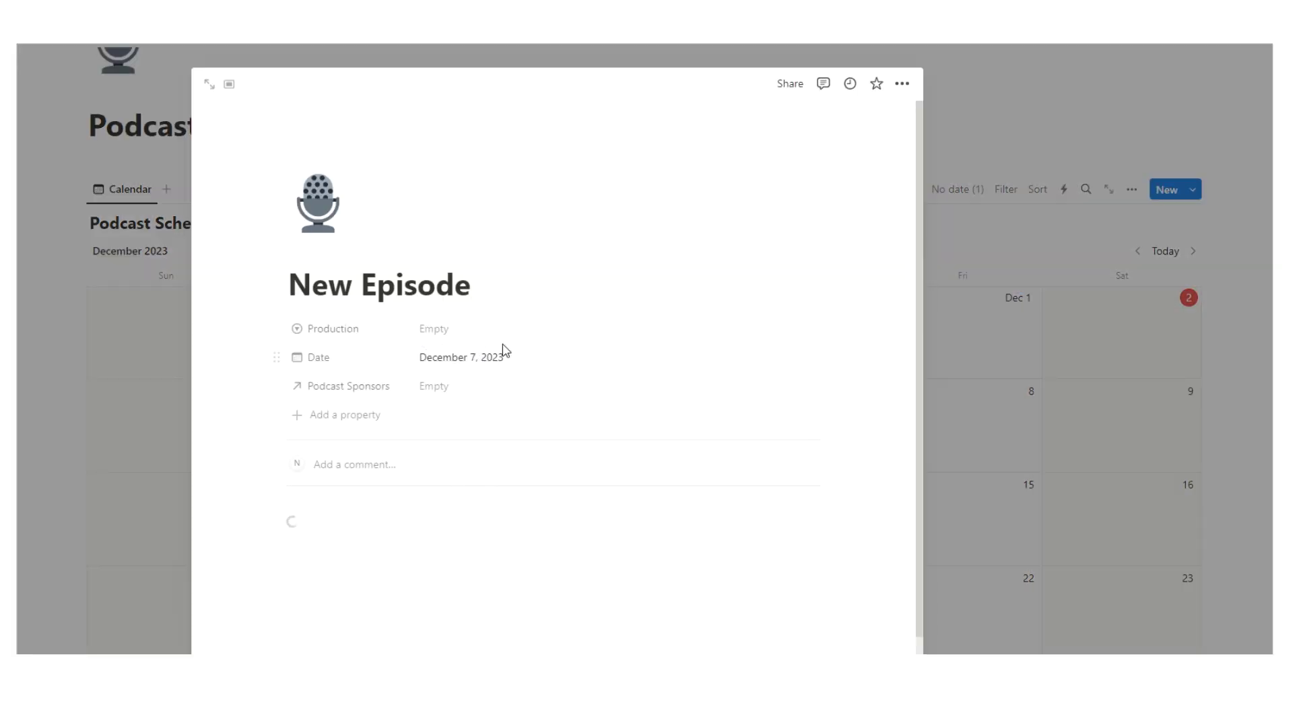
click(532, 297)
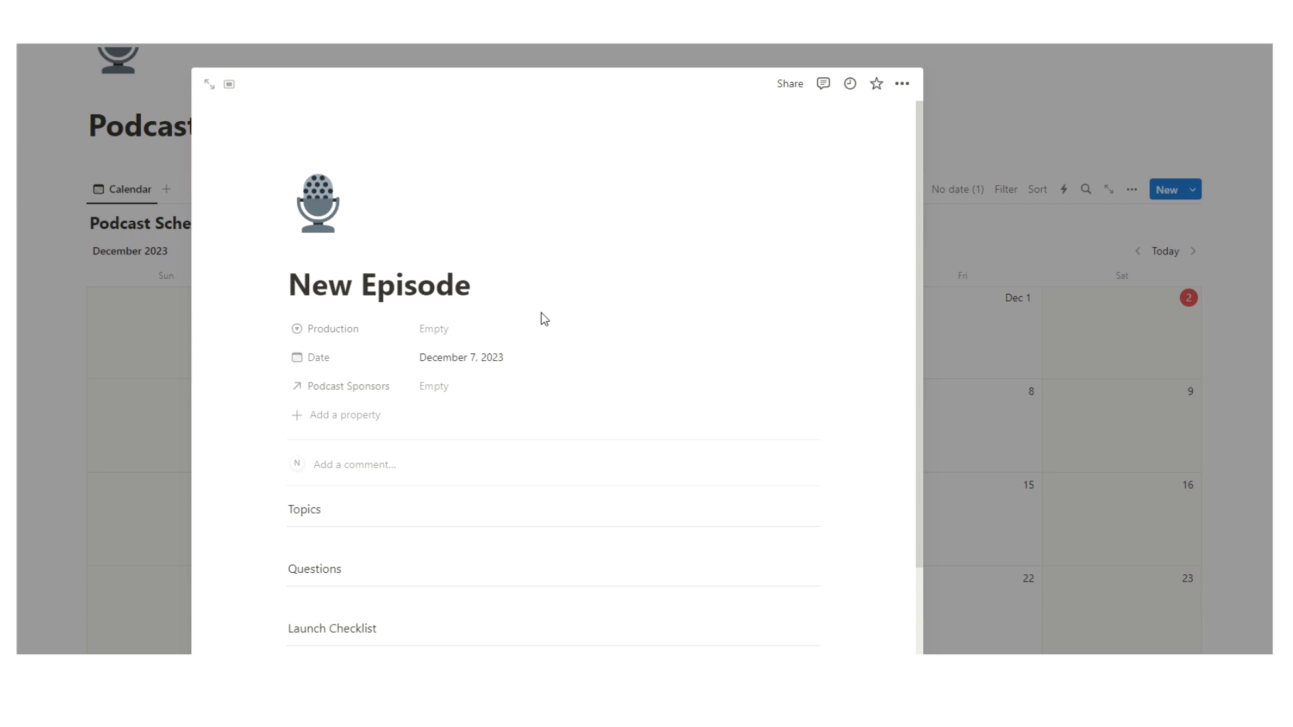
scroll(548, 325, down, 3)
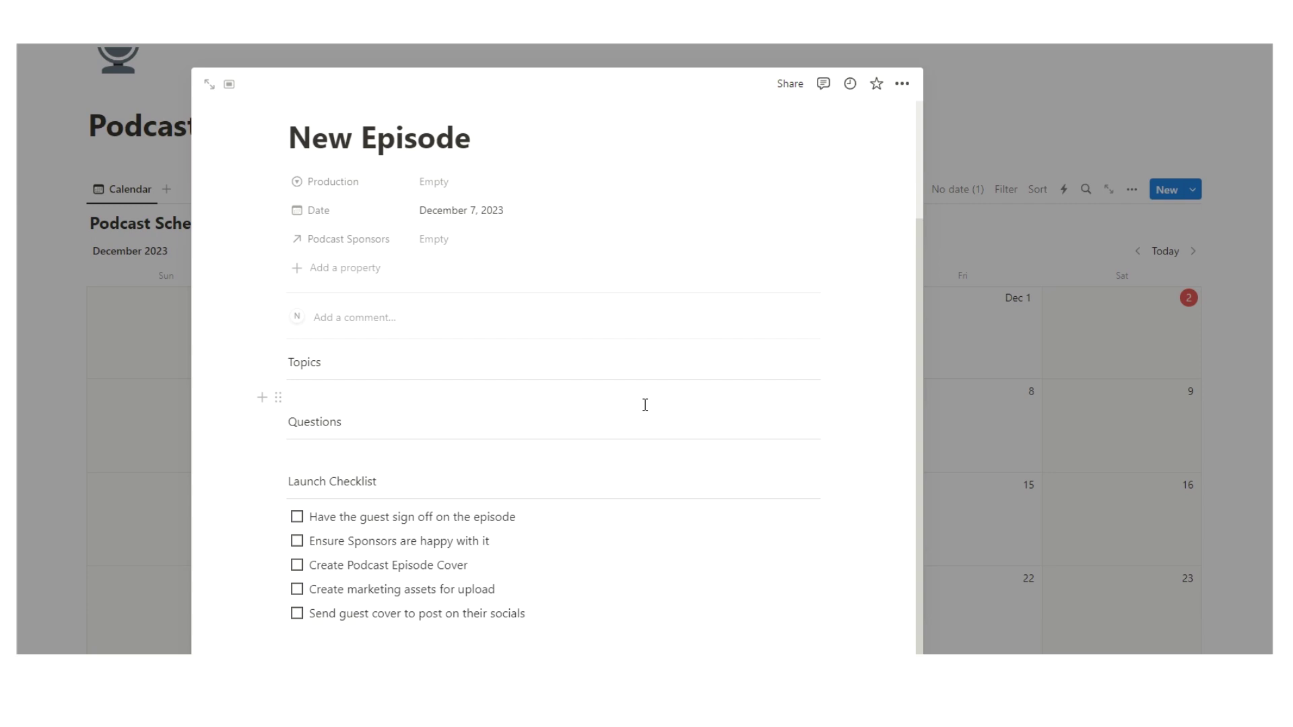
click(970, 421)
right_click(818, 428)
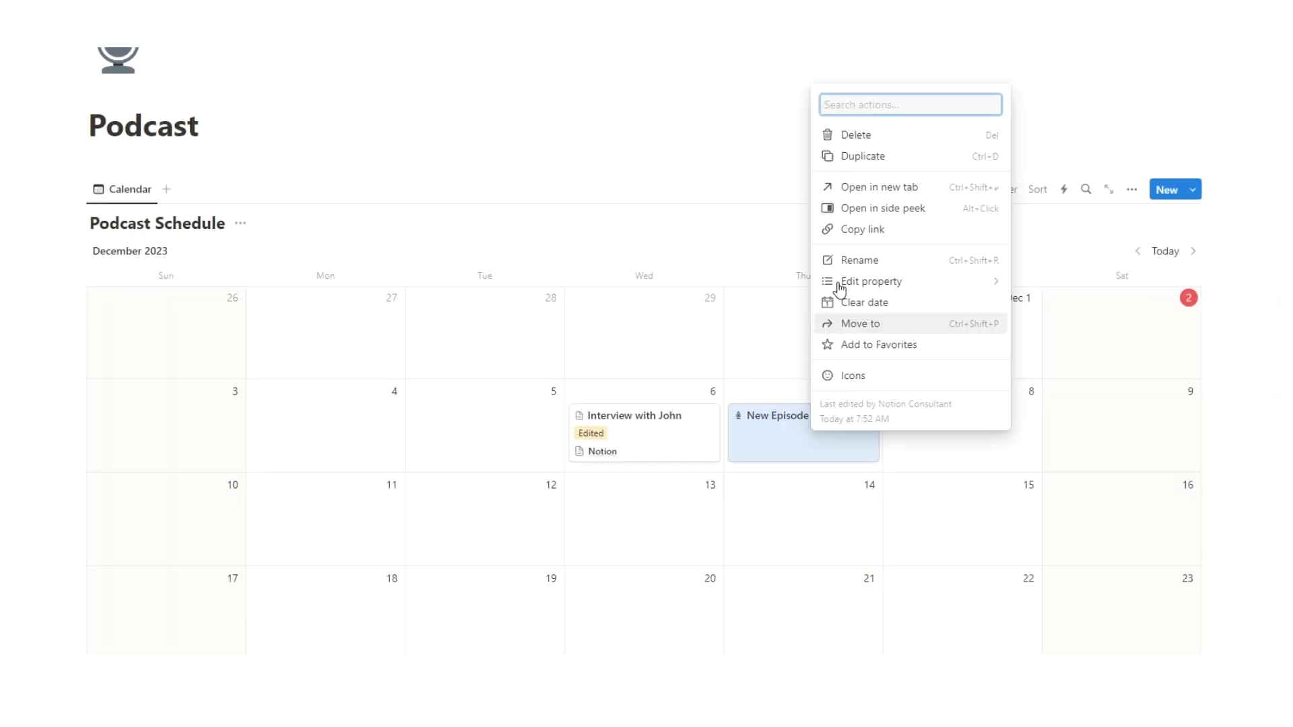
click(847, 137)
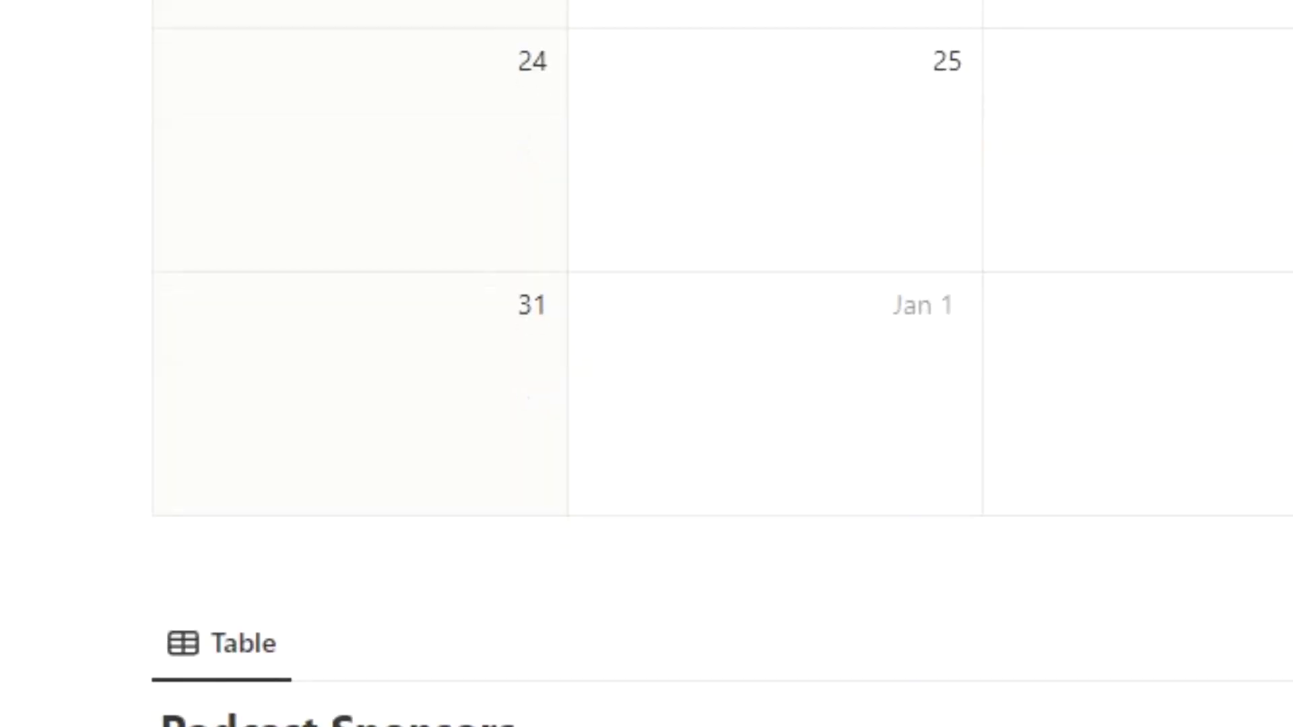
Step: Tick off "launch checklist" in the planning to-dos and create a new database named "Marketing Assets" above the list
scroll(1185, 239, down, 10)
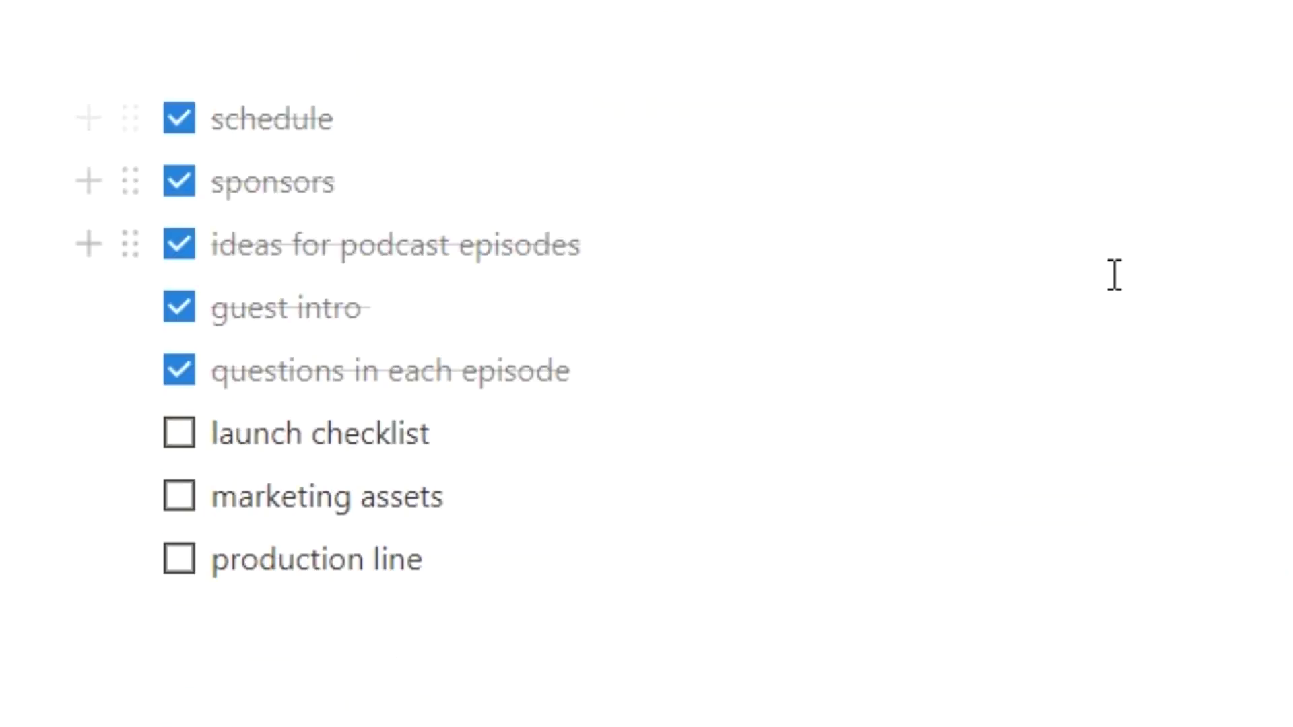
click(195, 435)
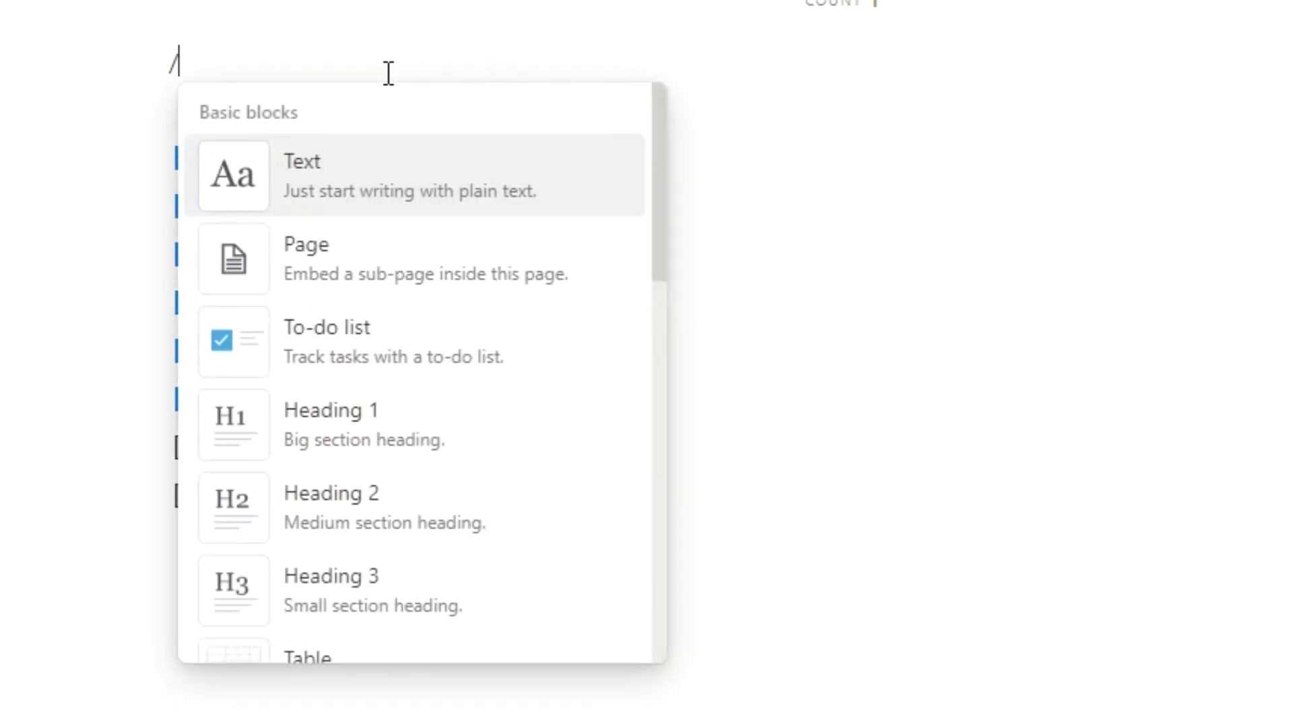
text(da)
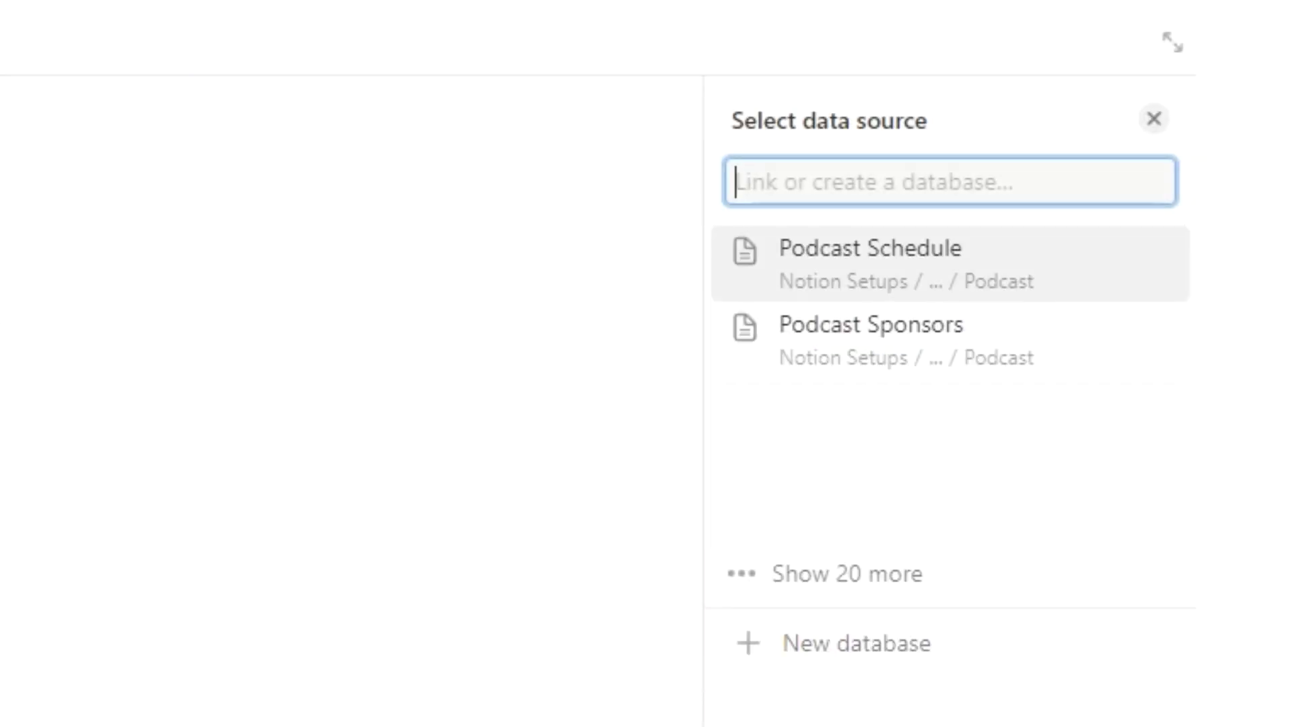
text(Marketing Asset)
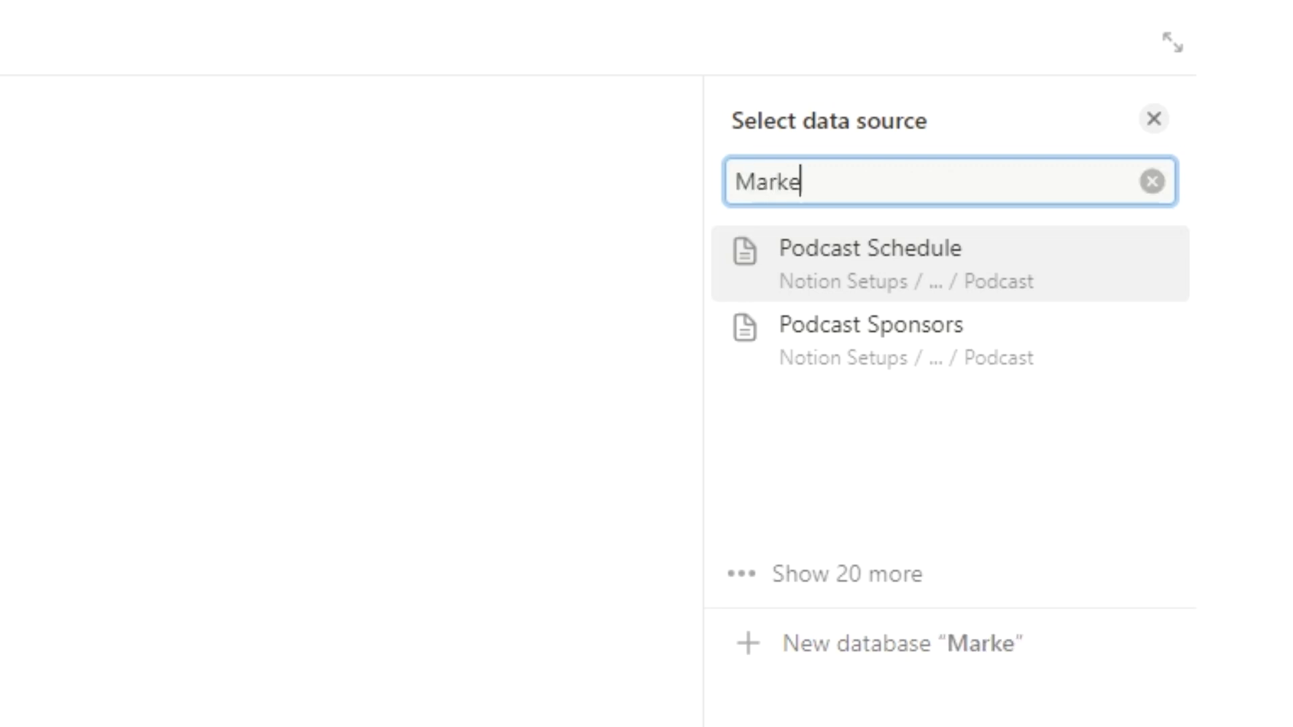
text(s)
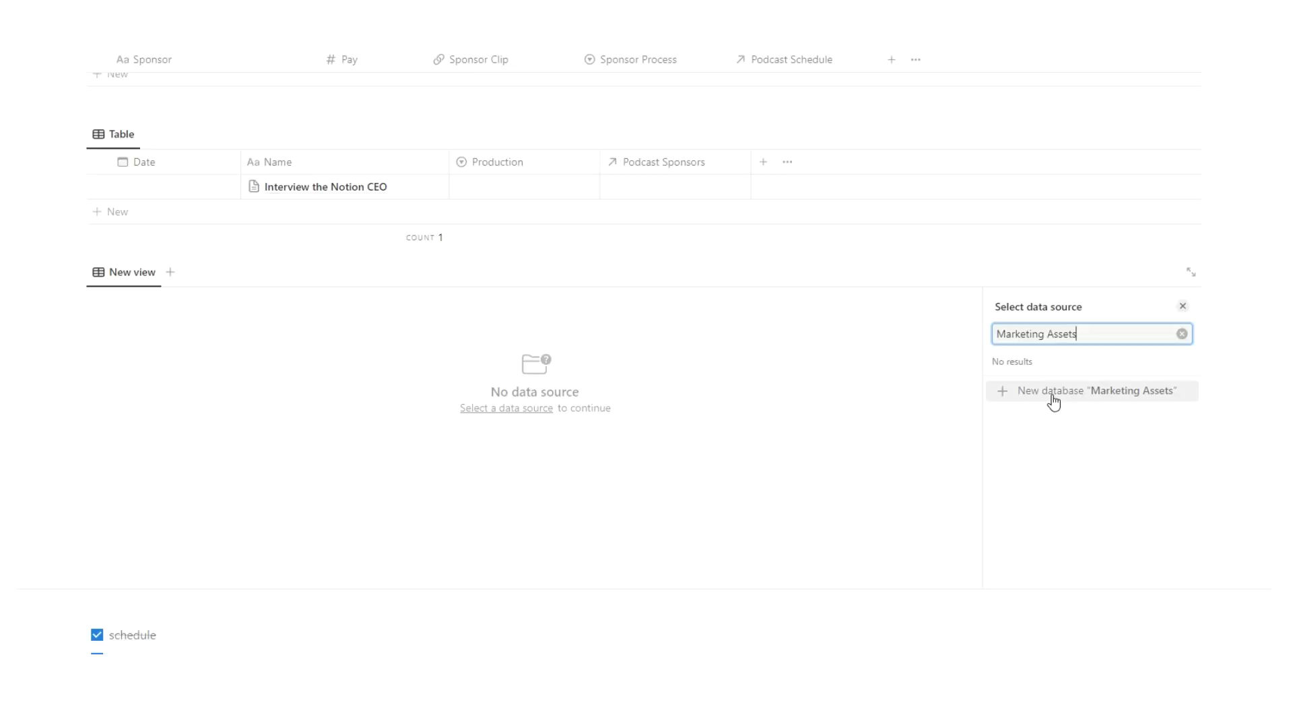
click(1054, 402)
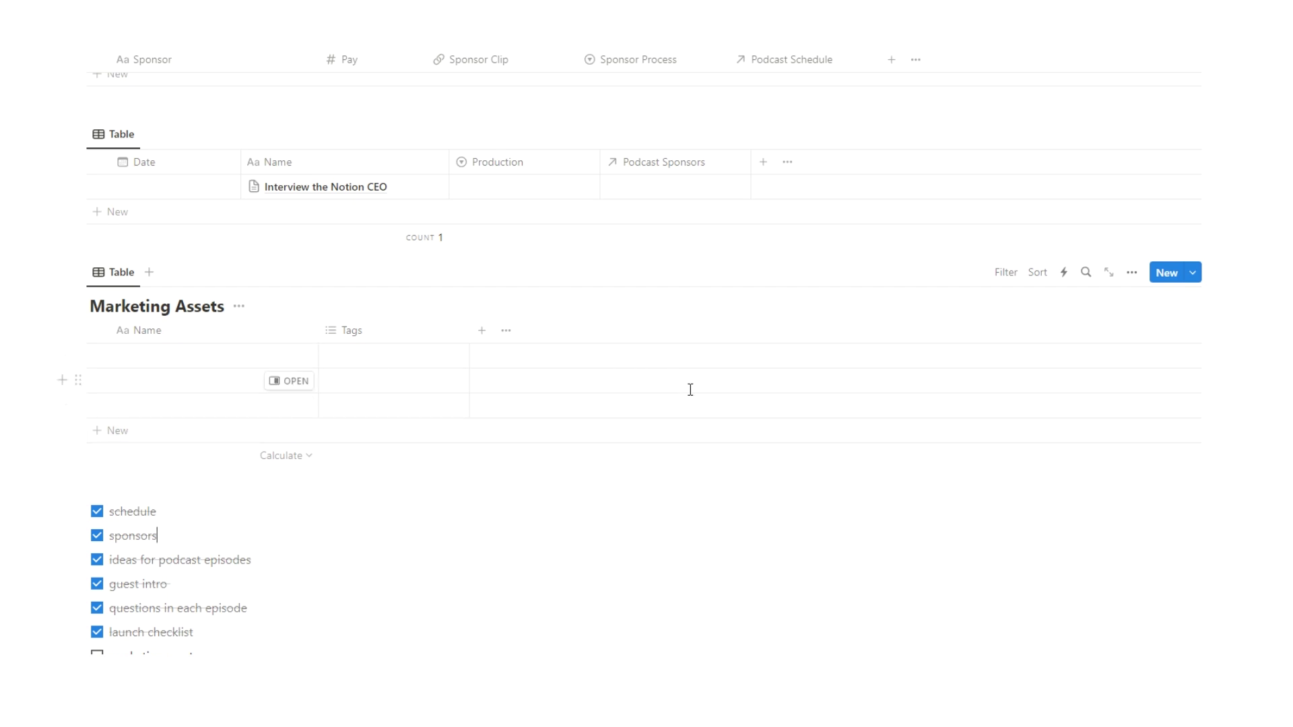
Step: Switch the Marketing Assets database to a Gallery layout with small cards
click(1132, 272)
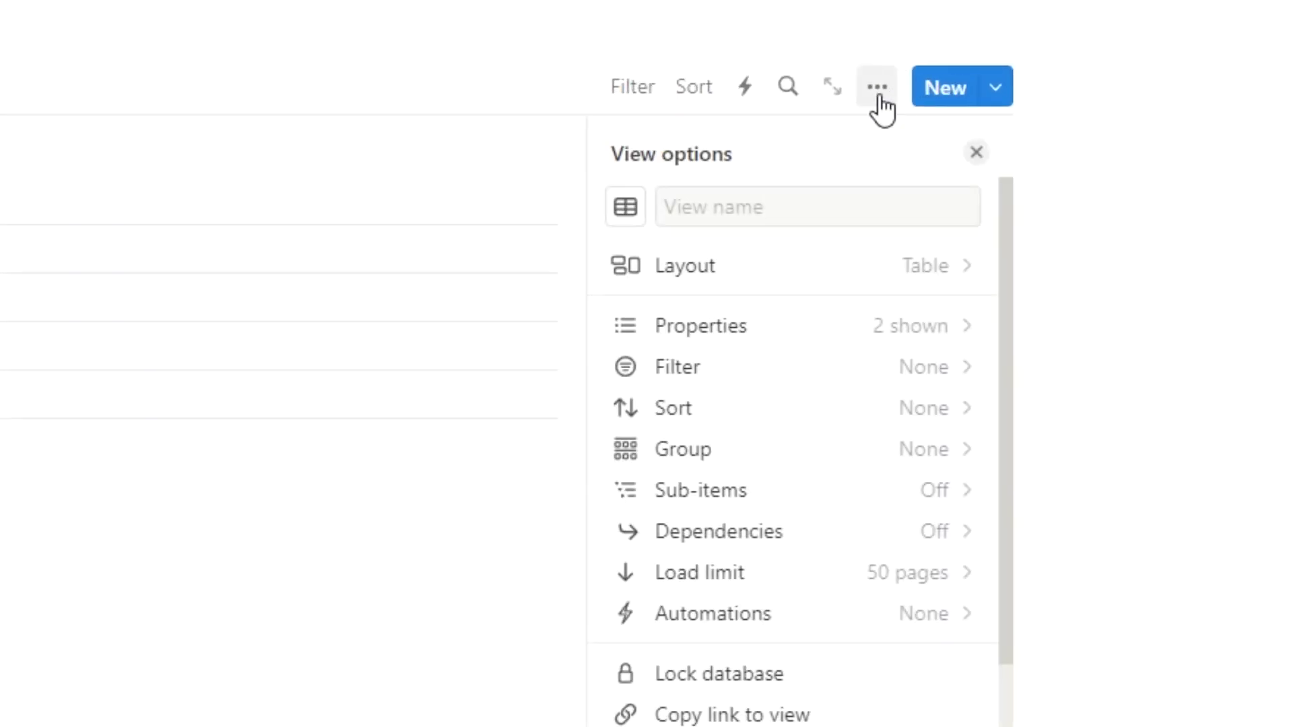
click(779, 276)
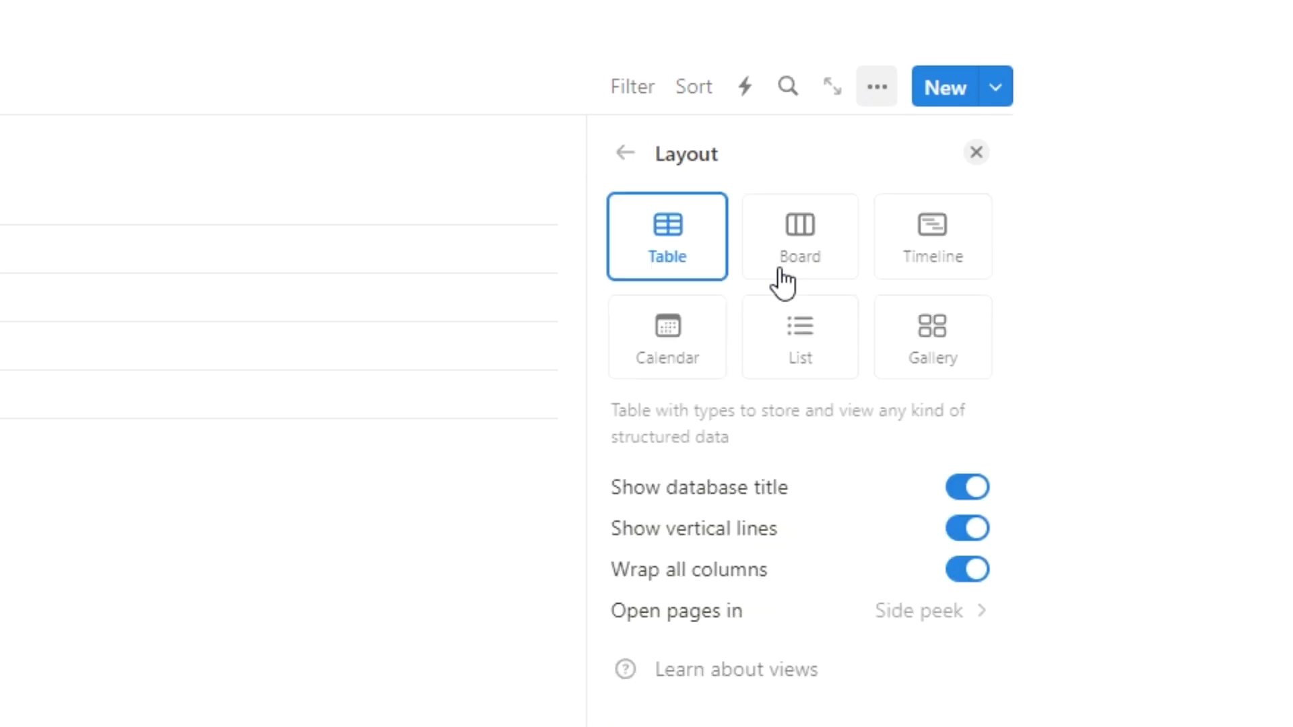
click(950, 367)
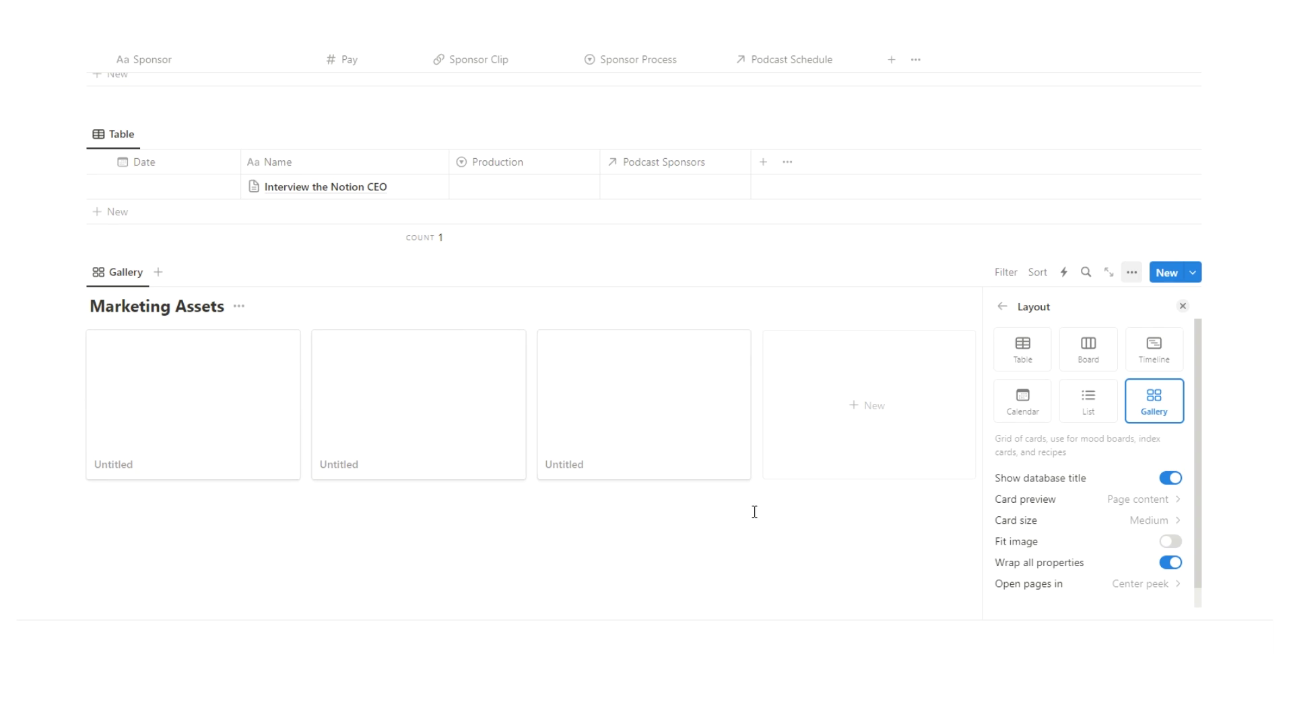
click(1075, 520)
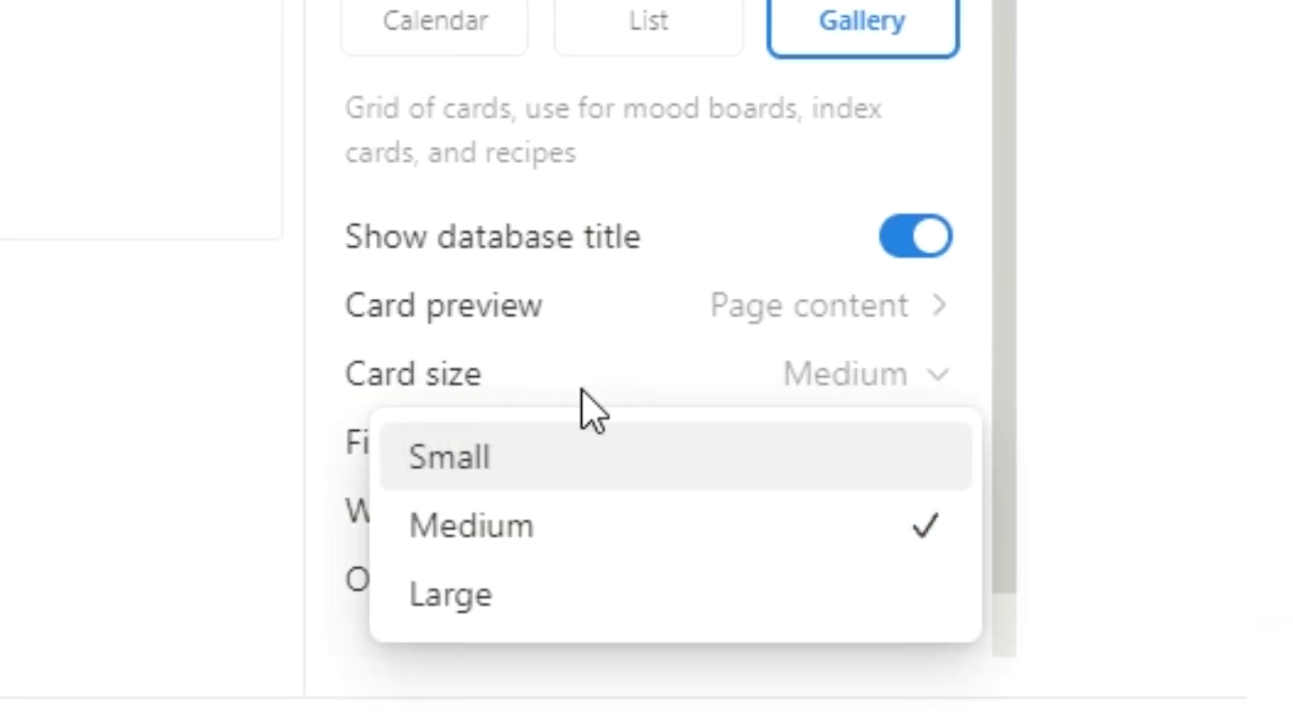
click(549, 455)
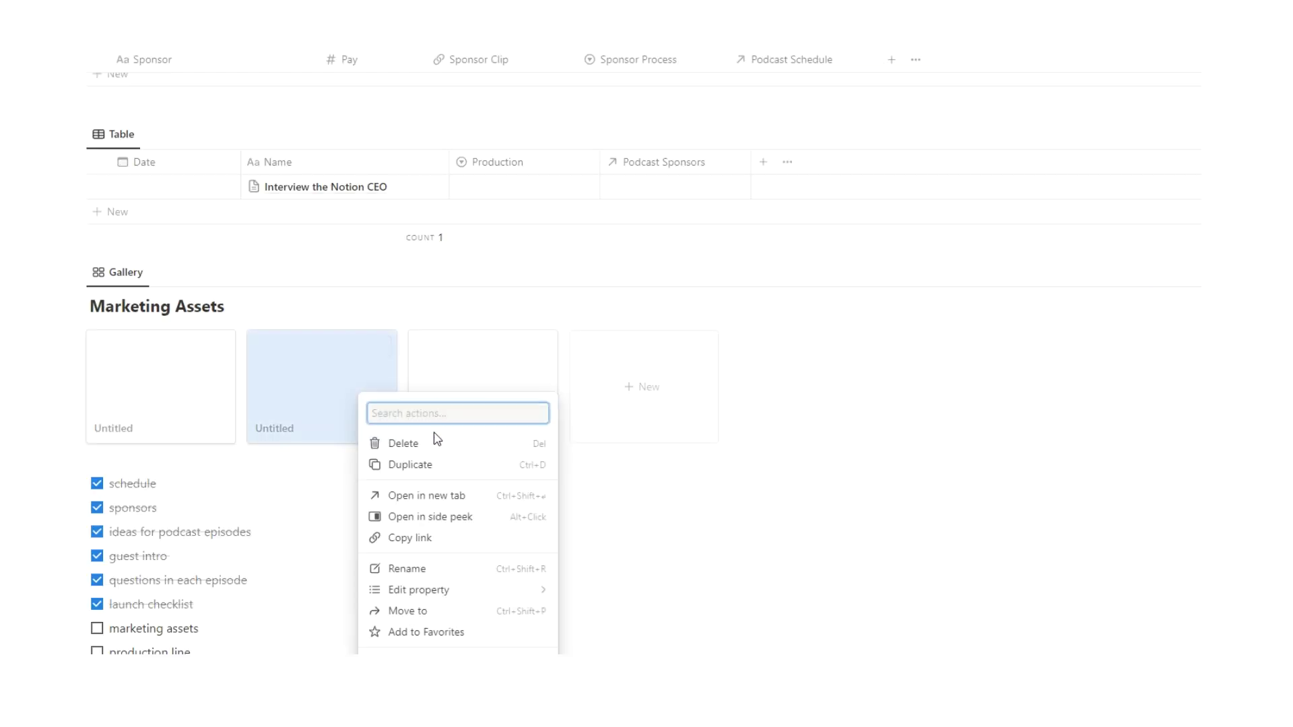
Step: Delete two of the untitled cards from the Marketing Assets gallery, keeping only one
click(427, 442)
right_click(341, 381)
click(388, 431)
Step: Title the remaining Marketing Assets card "Insta Story Template" and start its empty page body
click(346, 354)
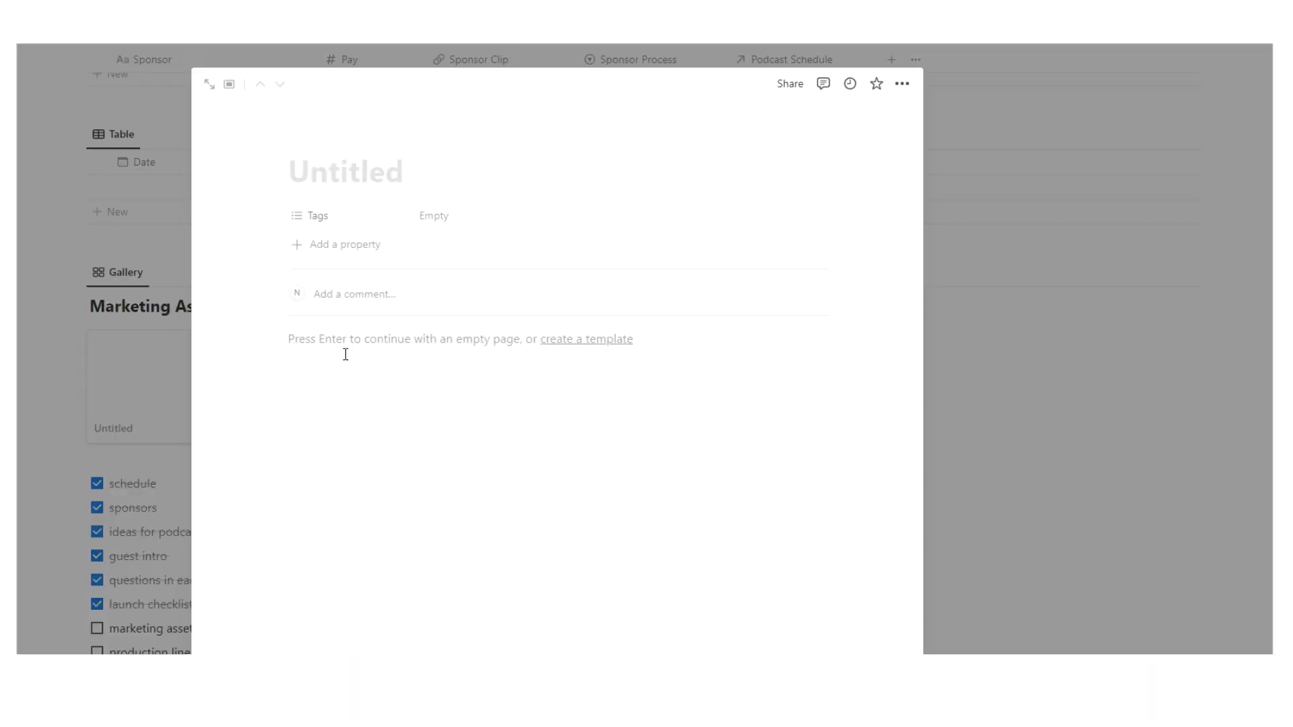
text(Insta Story)
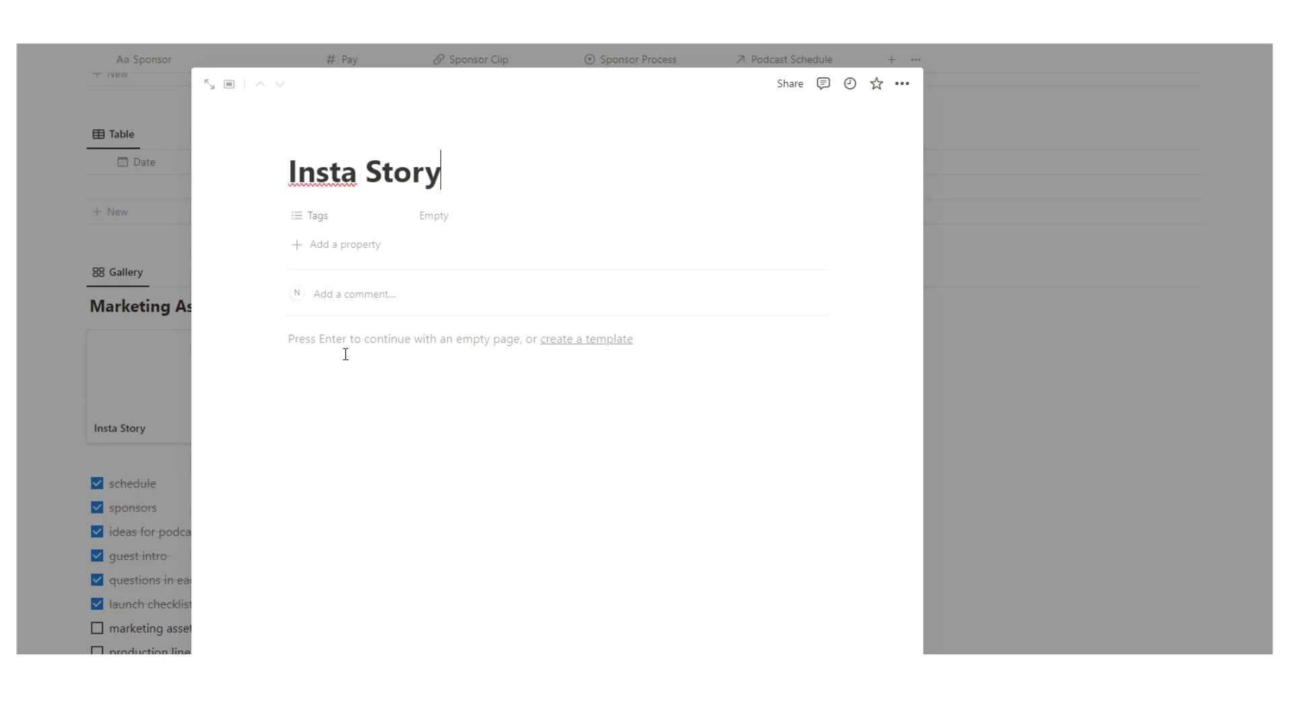
text( Template)
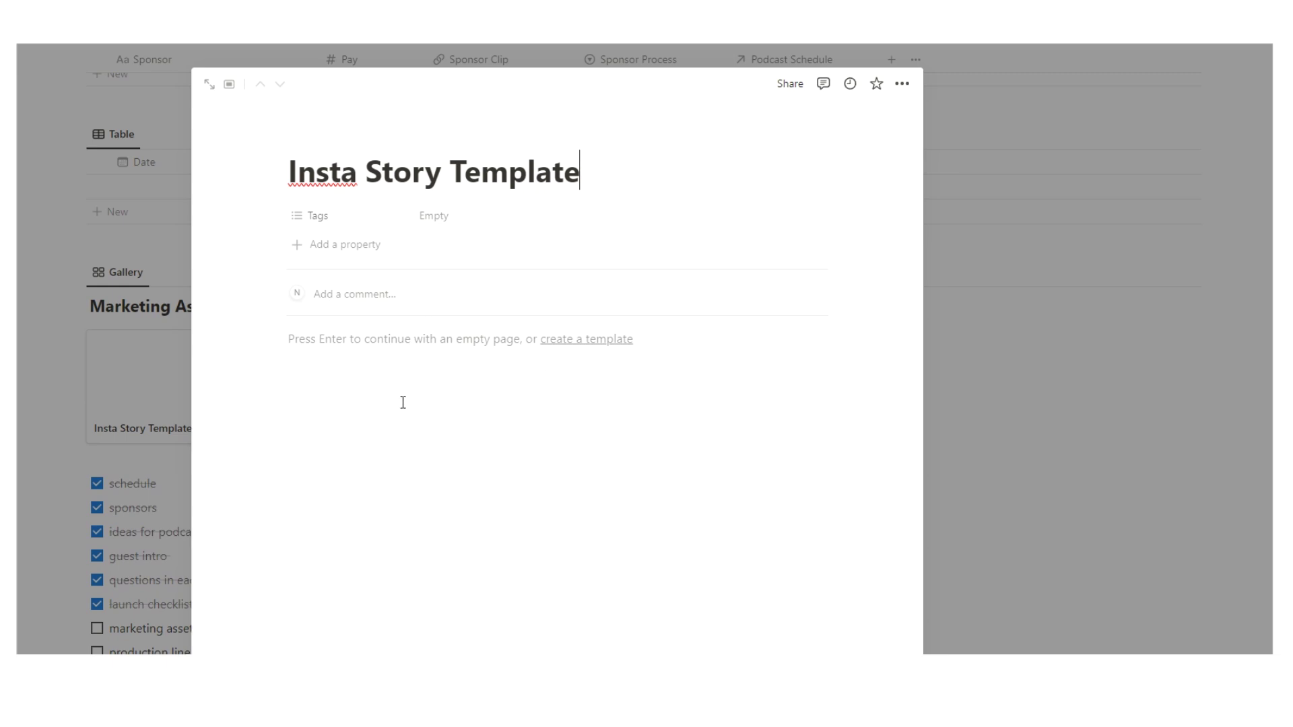
key(Return)
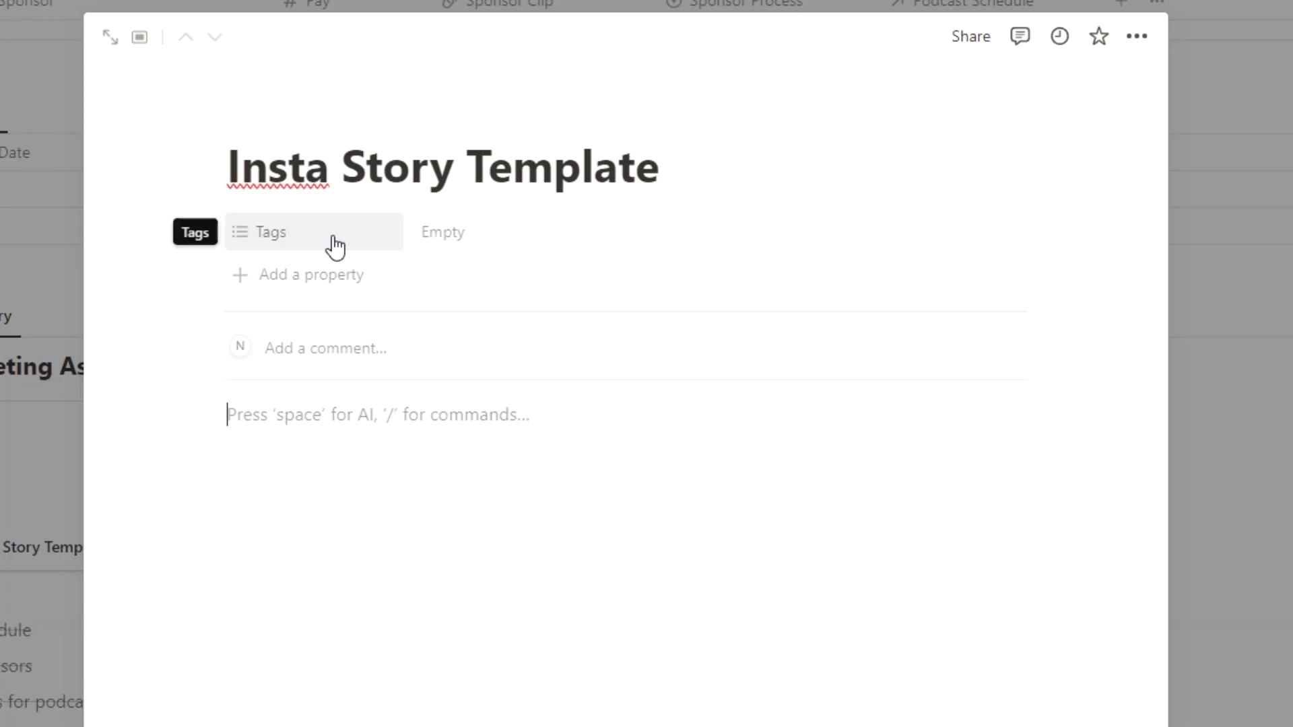
Step: Change the Tags property of the Insta Story Template page to the URL type and rename it "Canva Link"
click(333, 242)
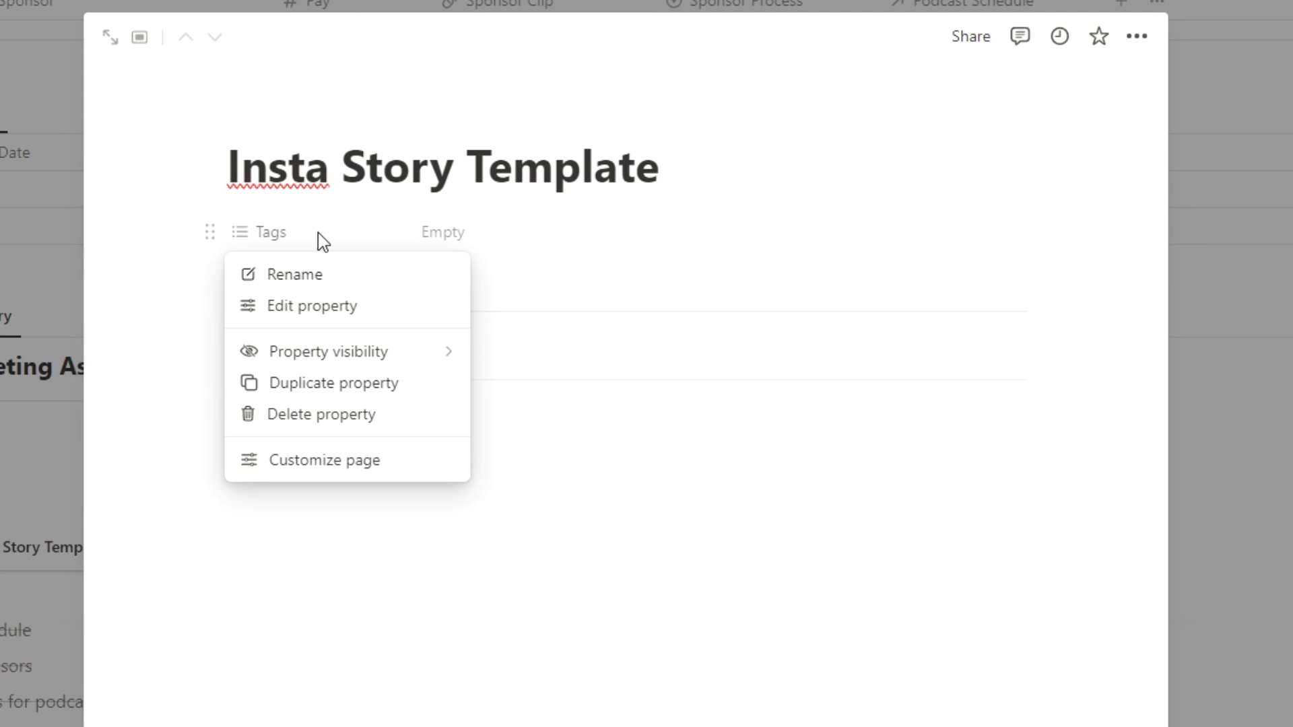
click(326, 307)
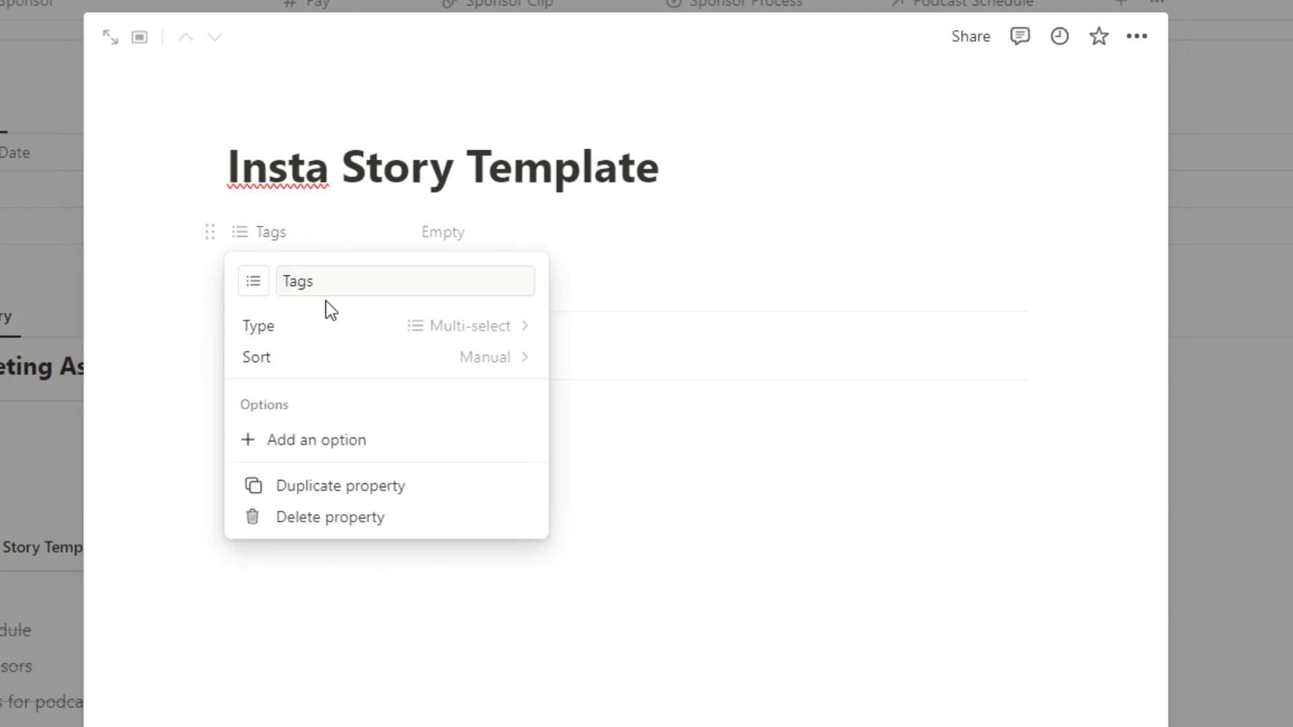
click(420, 330)
scroll(390, 398, down, 3)
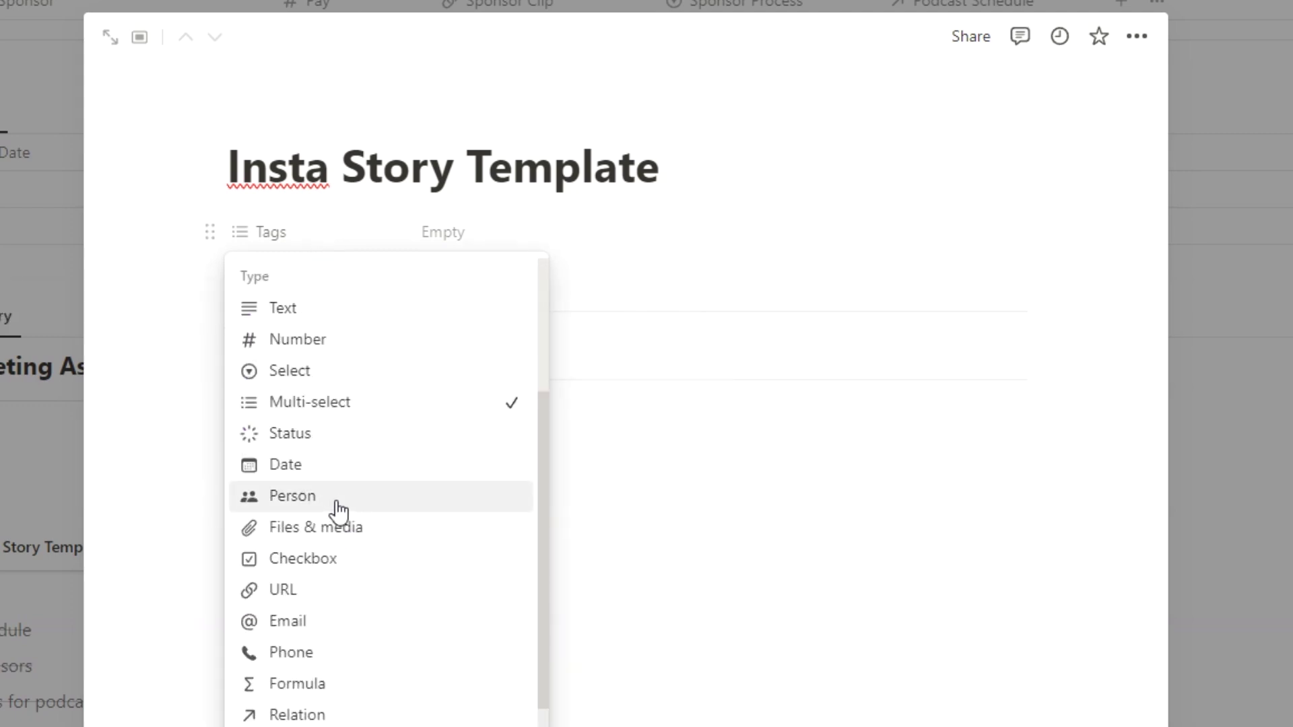
scroll(334, 530, down, 2)
scroll(344, 519, up, 2)
click(340, 563)
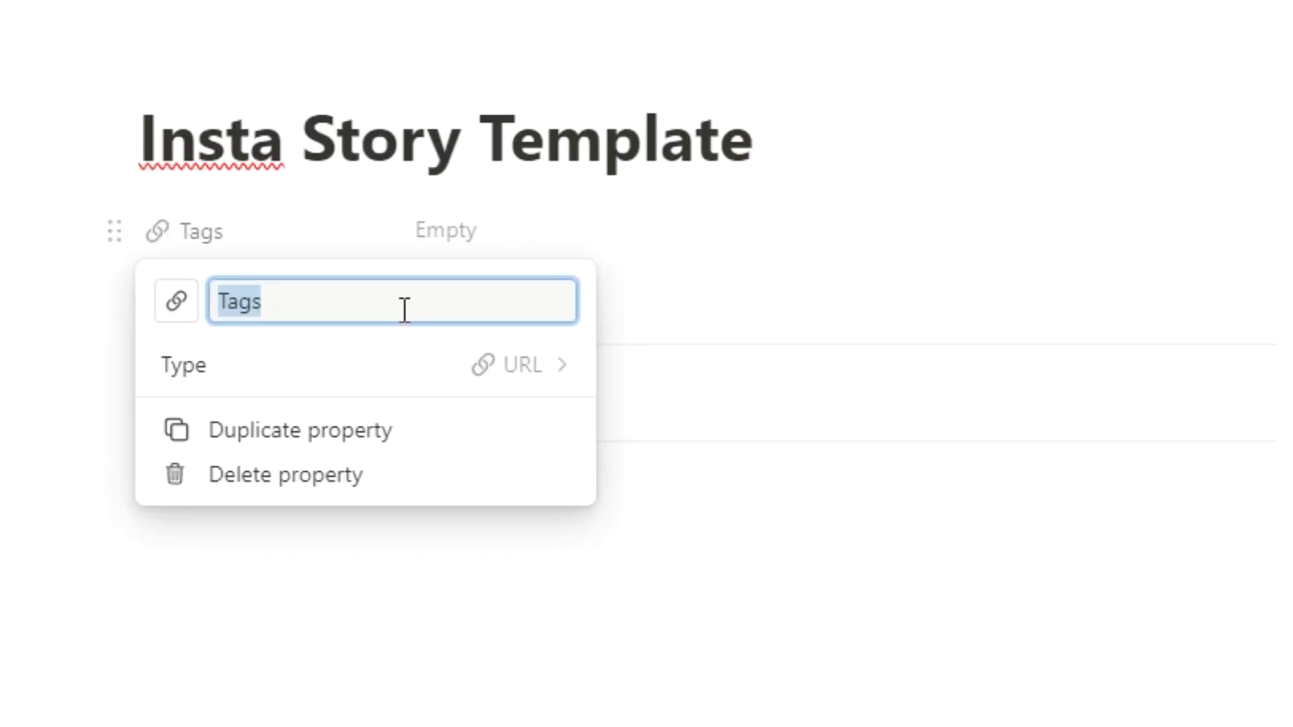
text(Canva Link)
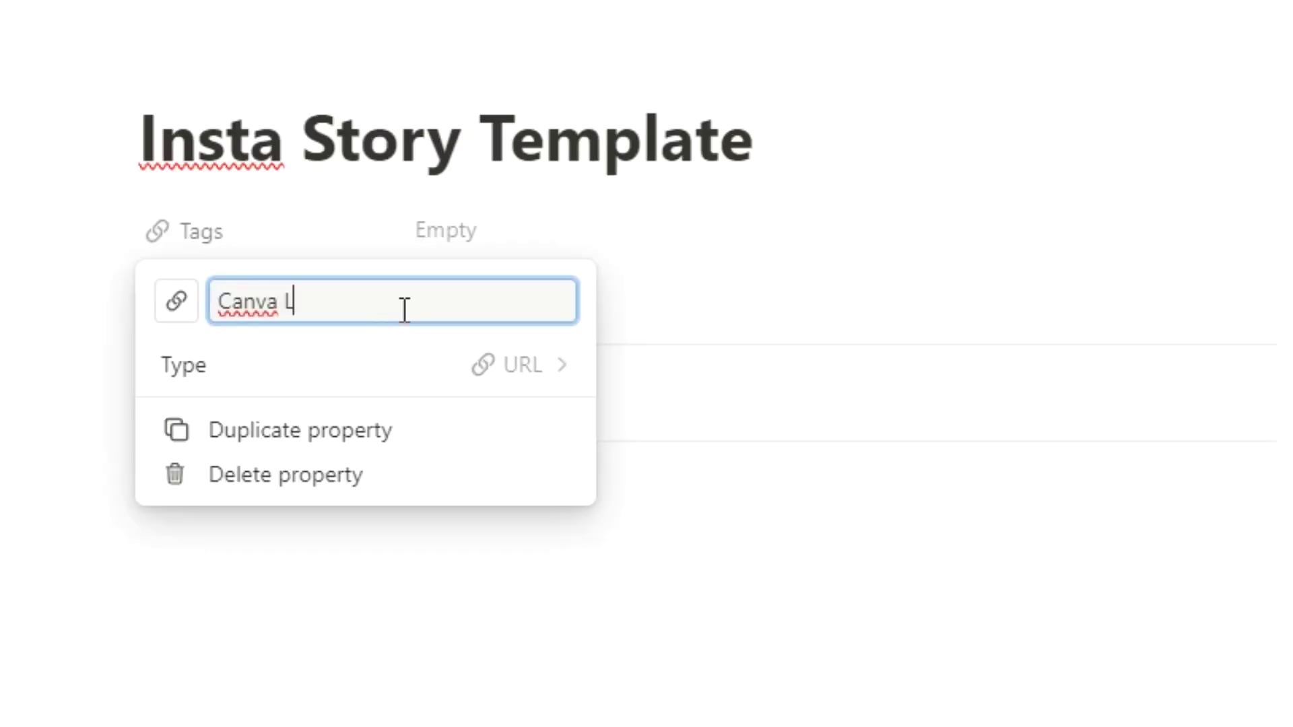
key(Return)
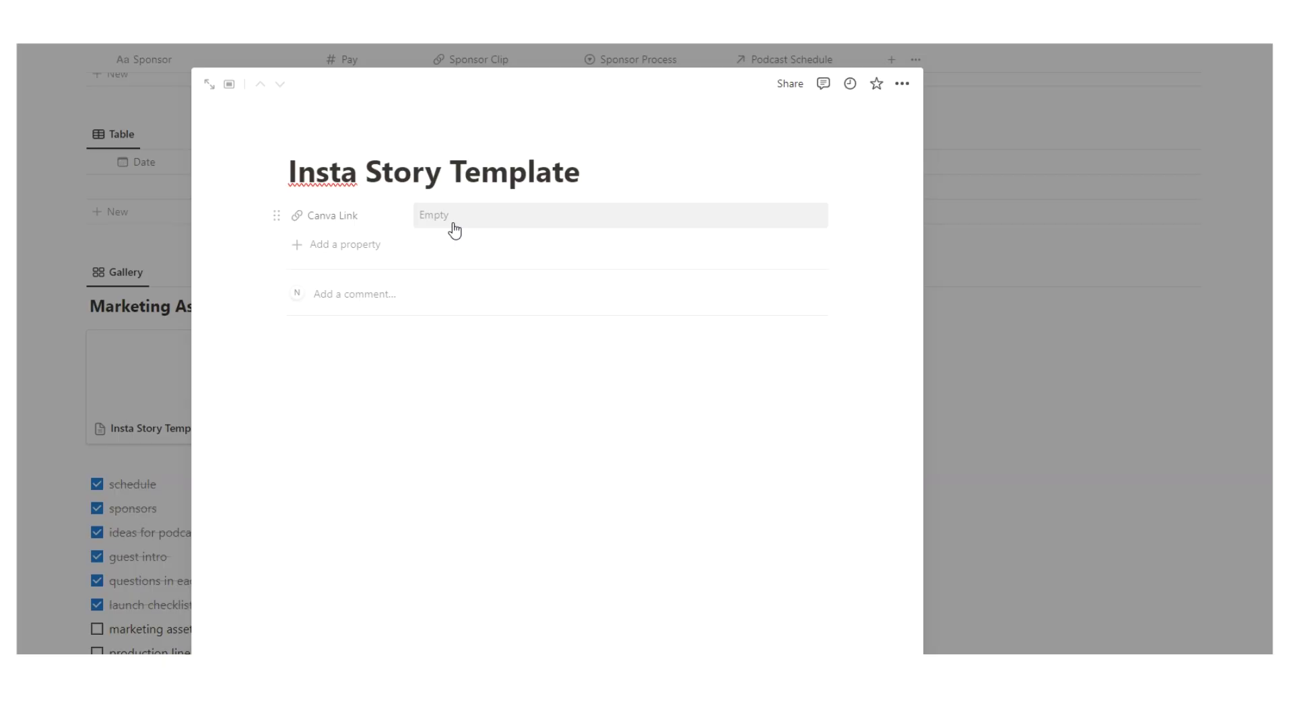
Step: Close the Insta Story Template page and tick off "marketing assets" in the planning to-dos
click(367, 358)
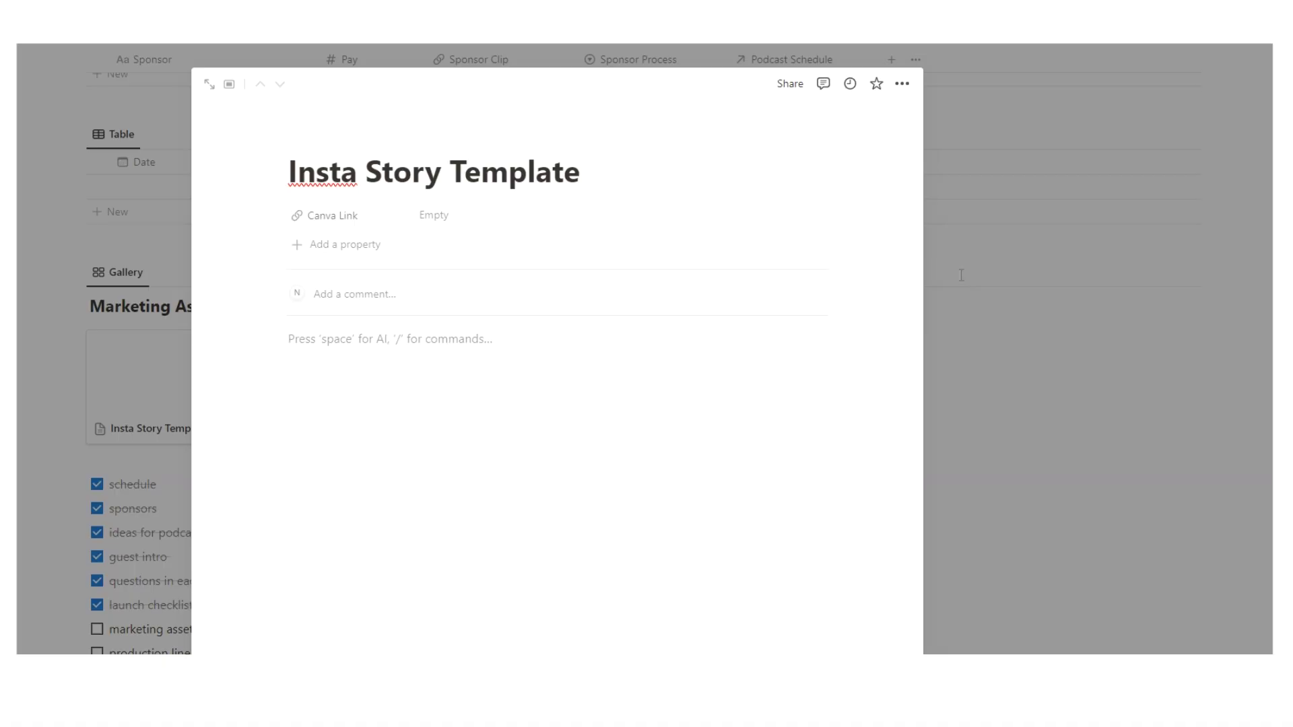
click(959, 275)
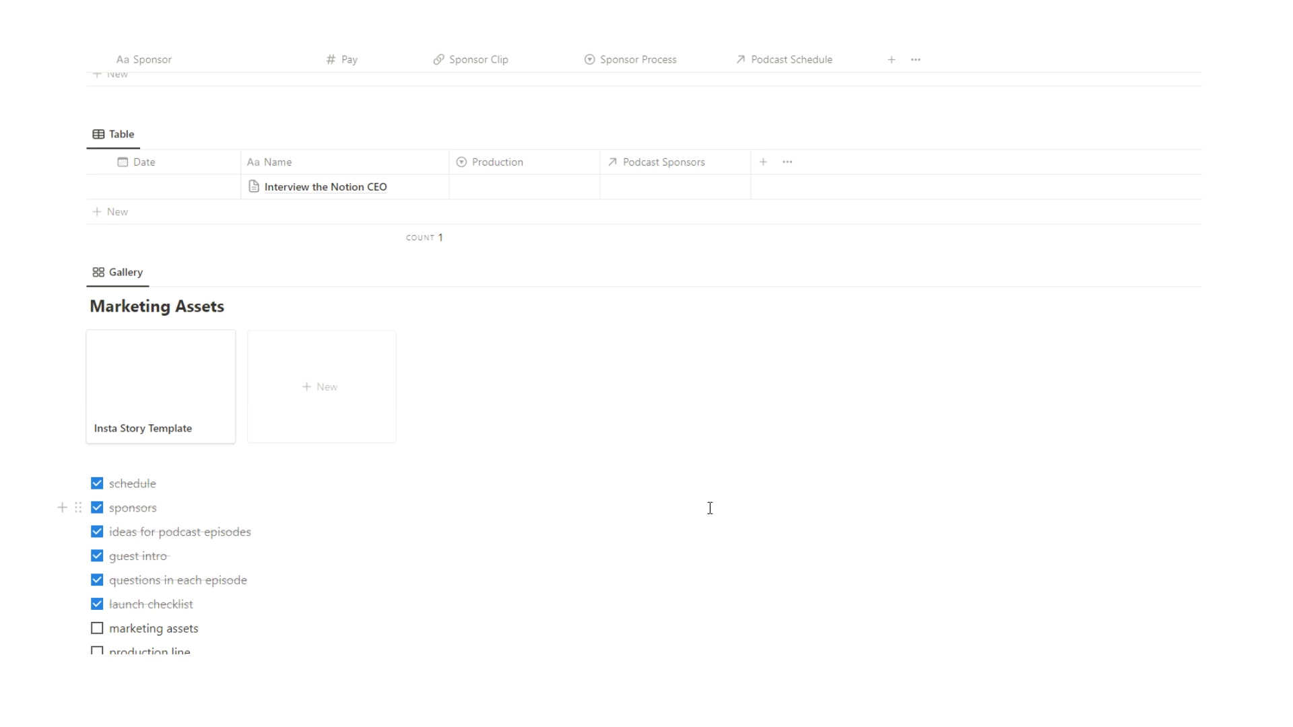
click(97, 628)
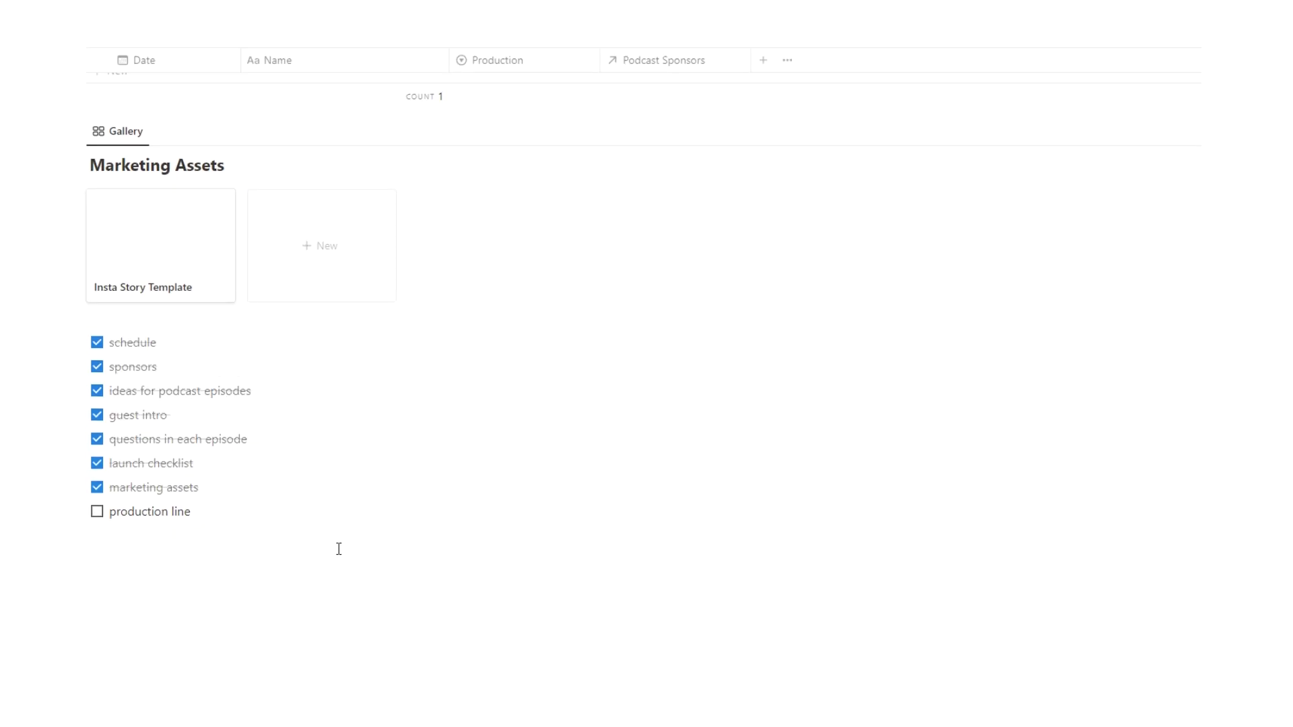
Step: Move the episode ideas table above the Podcast Sponsors database, directly below the calendar
scroll(339, 549, up, 15)
scroll(338, 549, up, 3)
scroll(321, 436, down, 9)
scroll(589, 401, down, 1)
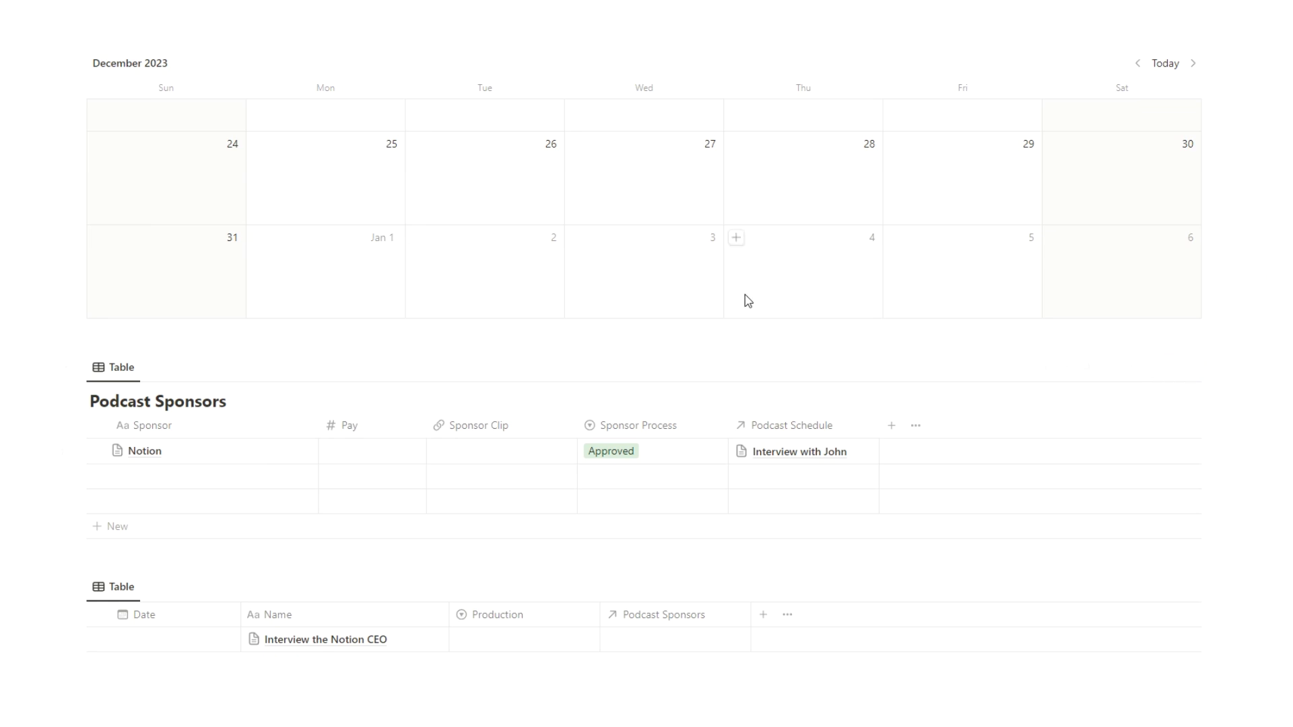
scroll(747, 301, down, 5)
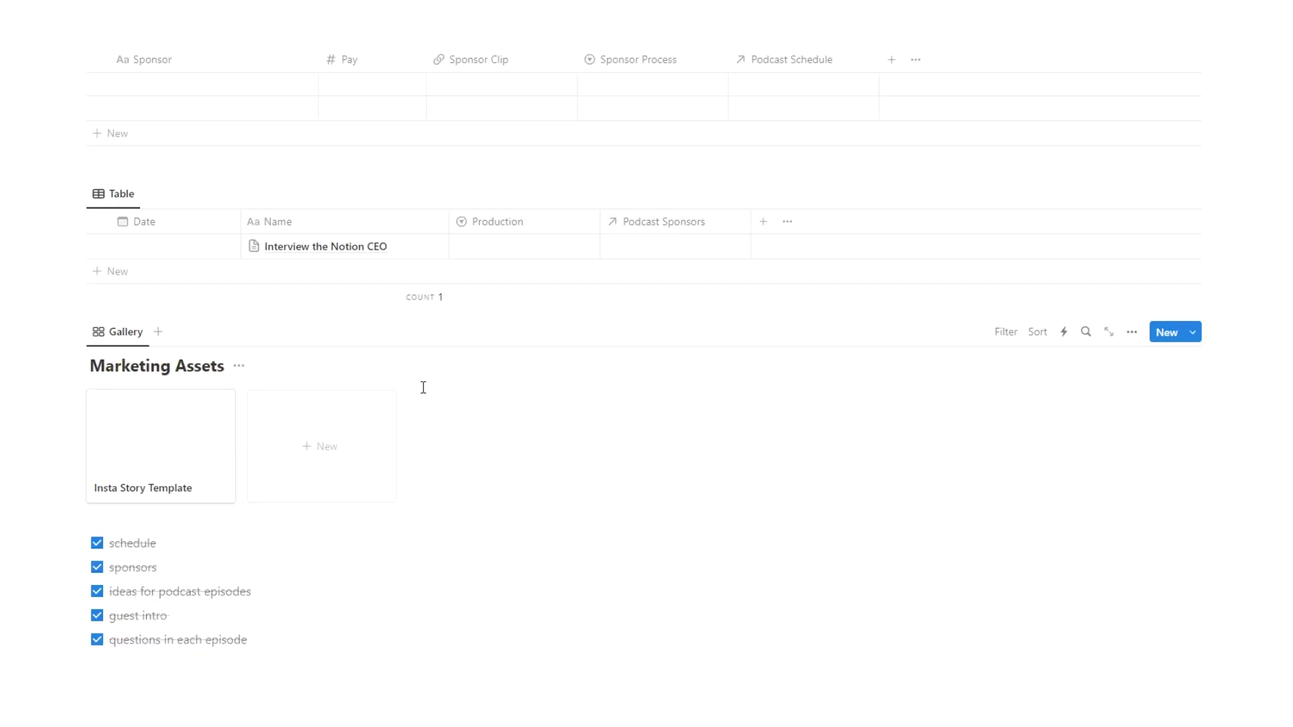
scroll(423, 387, down, 2)
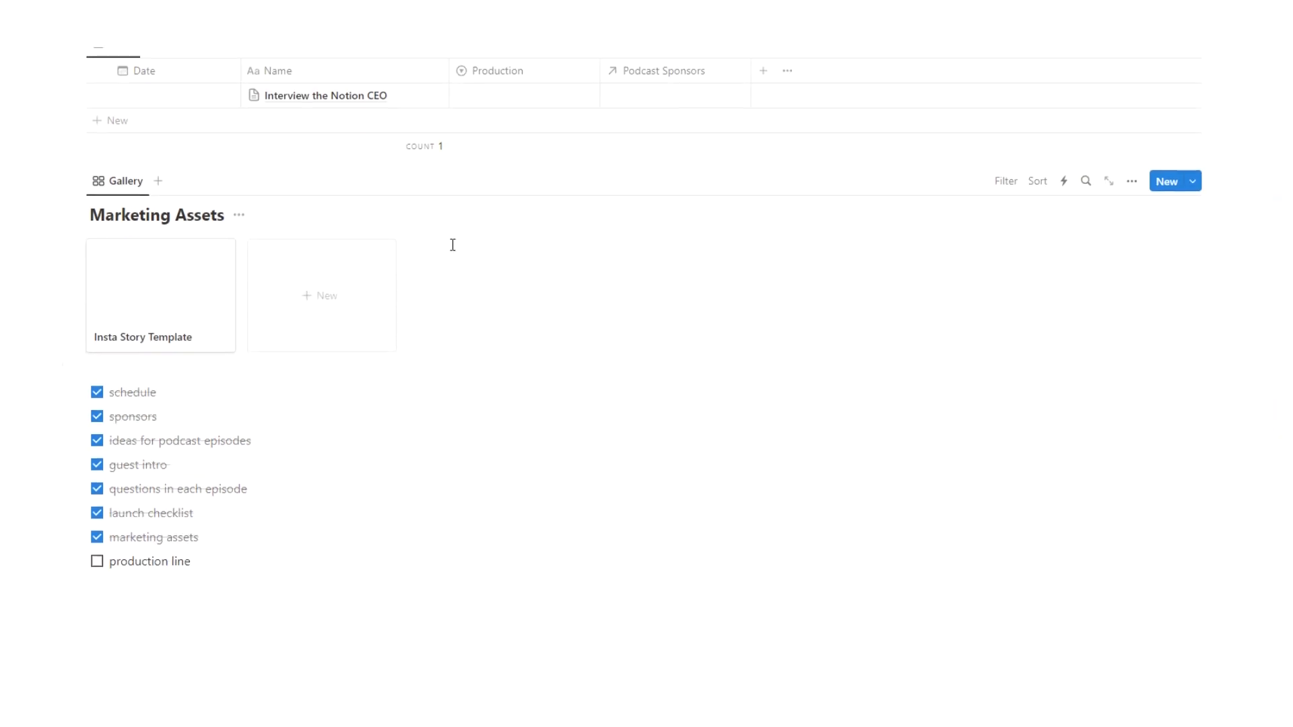
scroll(445, 415, up, 2)
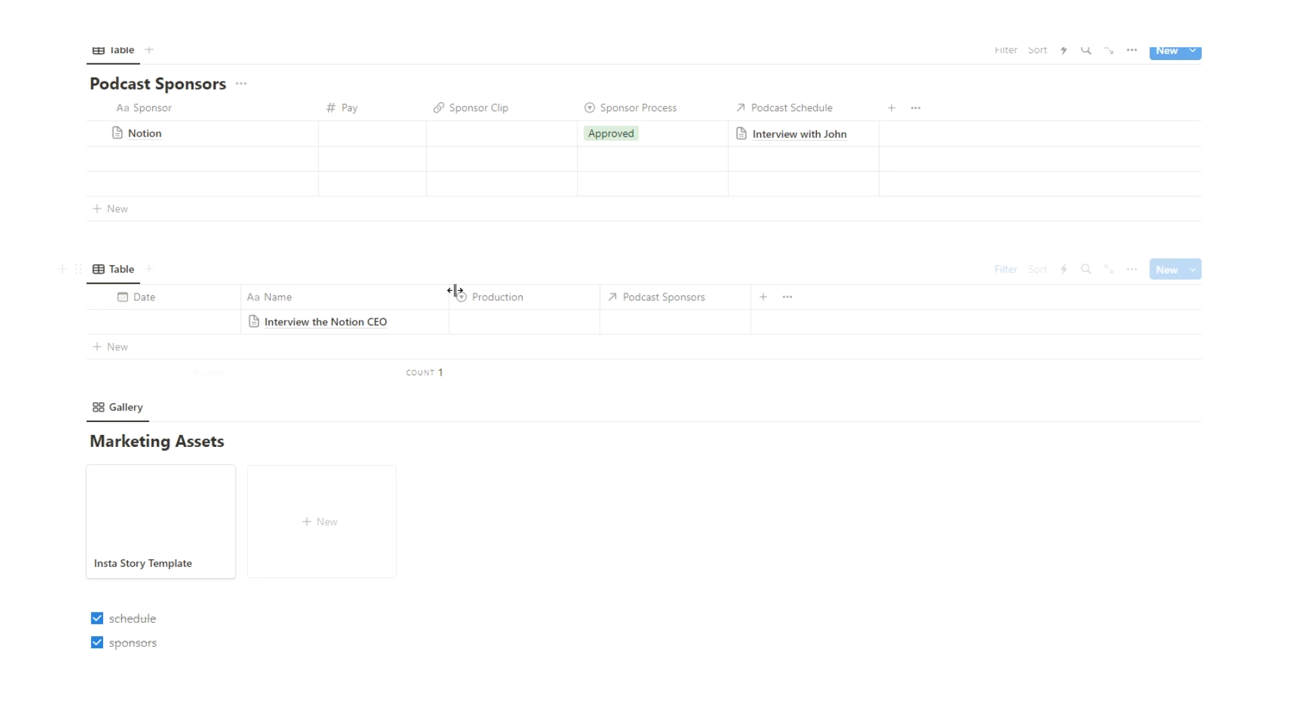
scroll(198, 524, up, 3)
drag(78, 496, 101, 276)
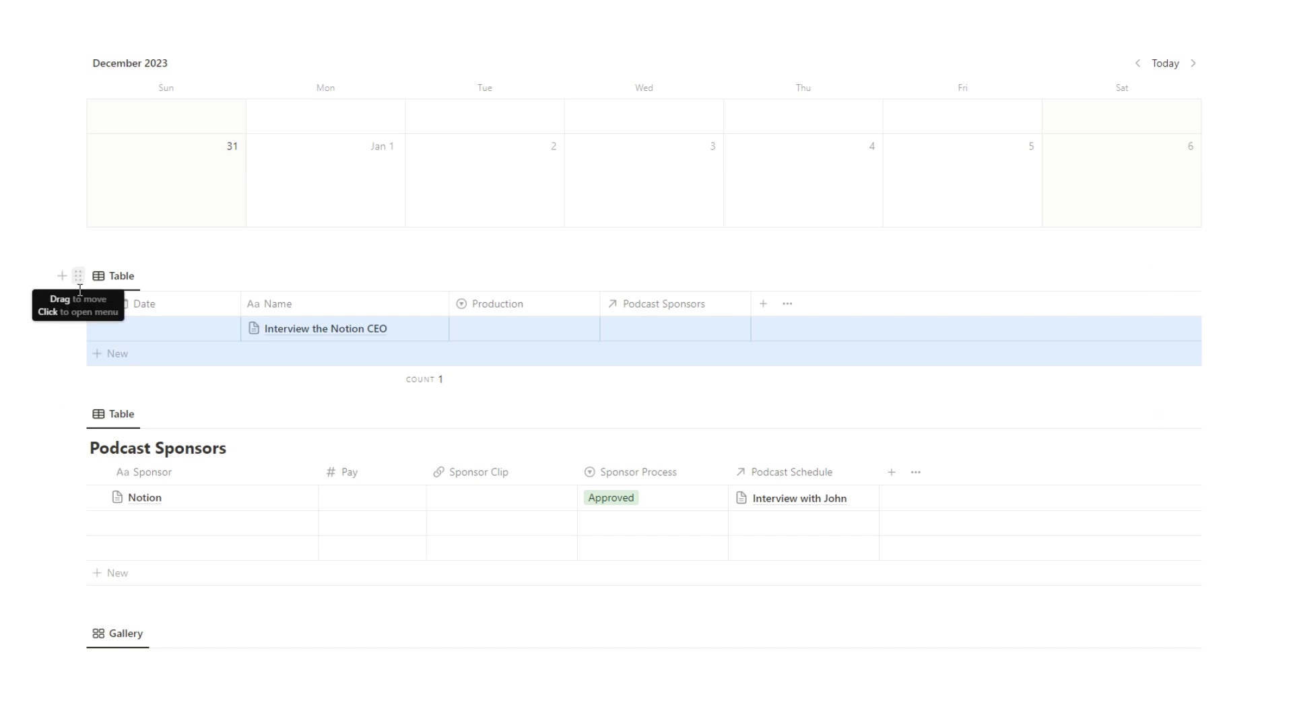
click(62, 328)
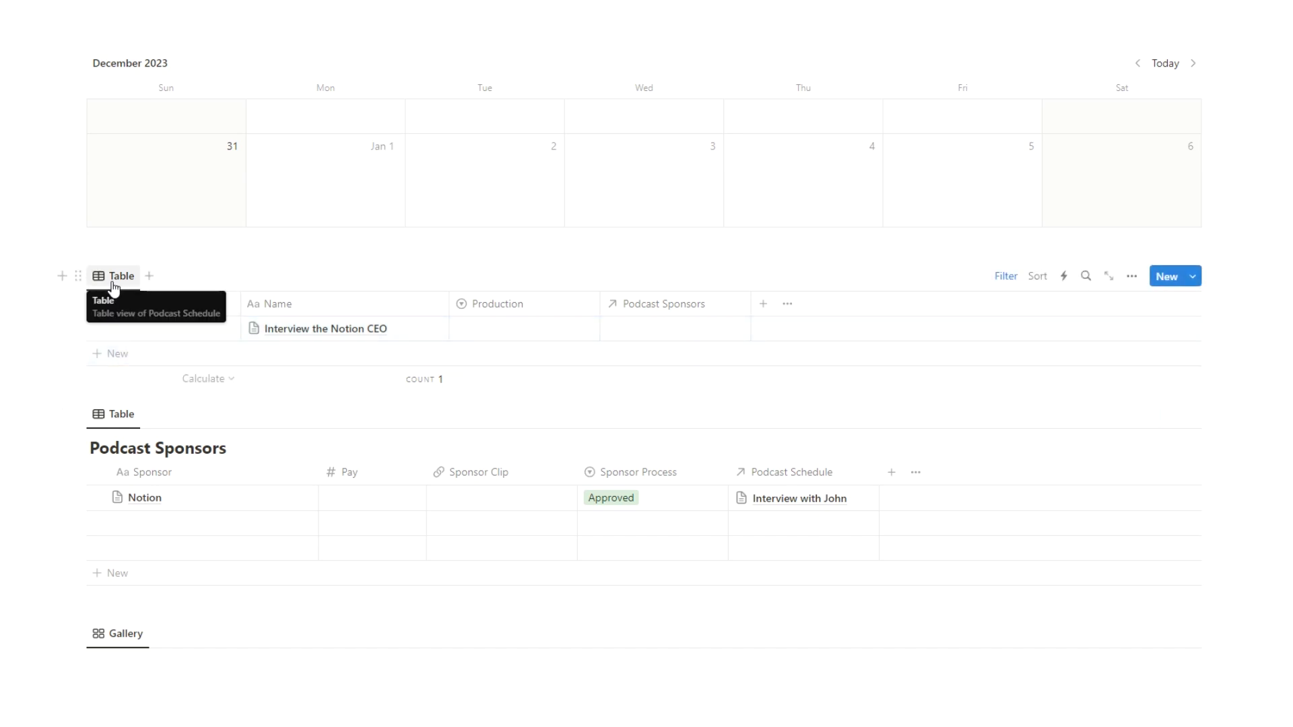
Step: Rename the episode ideas table view as "List"
click(113, 283)
click(122, 305)
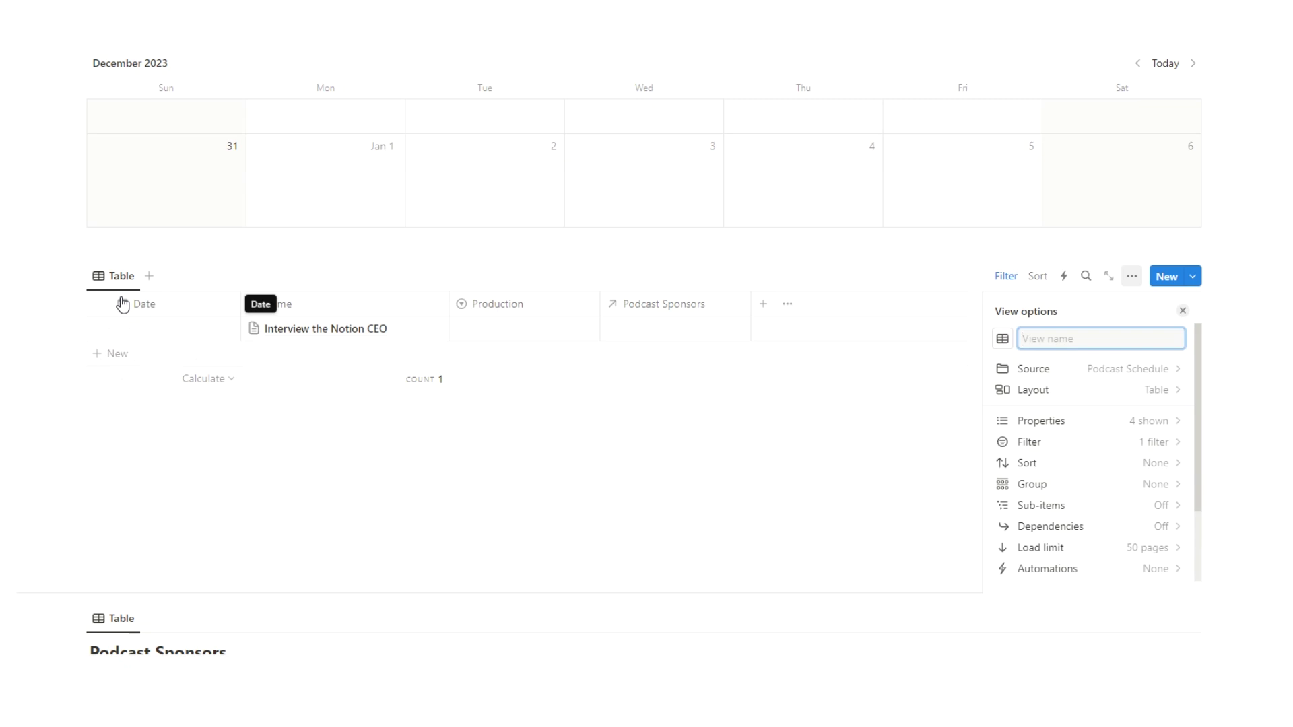
key(Escape)
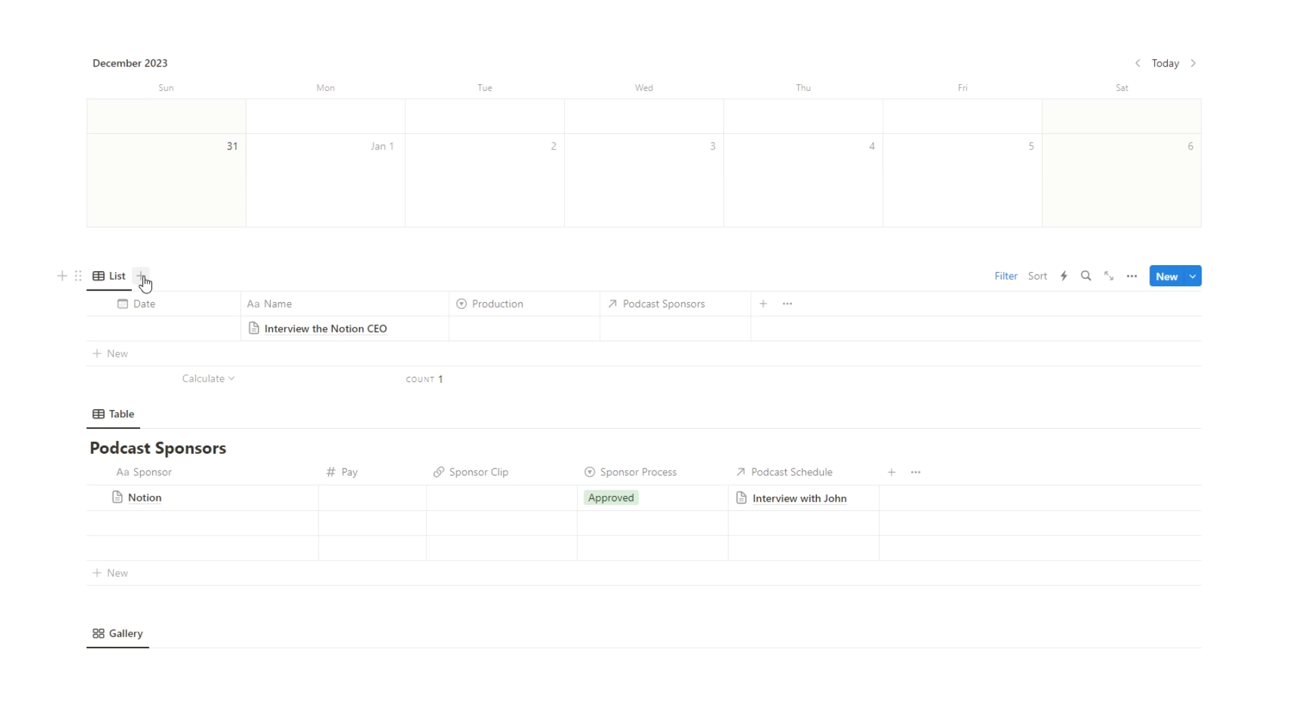
Step: Duplicate the List view and name the copy "Production Line"
click(112, 287)
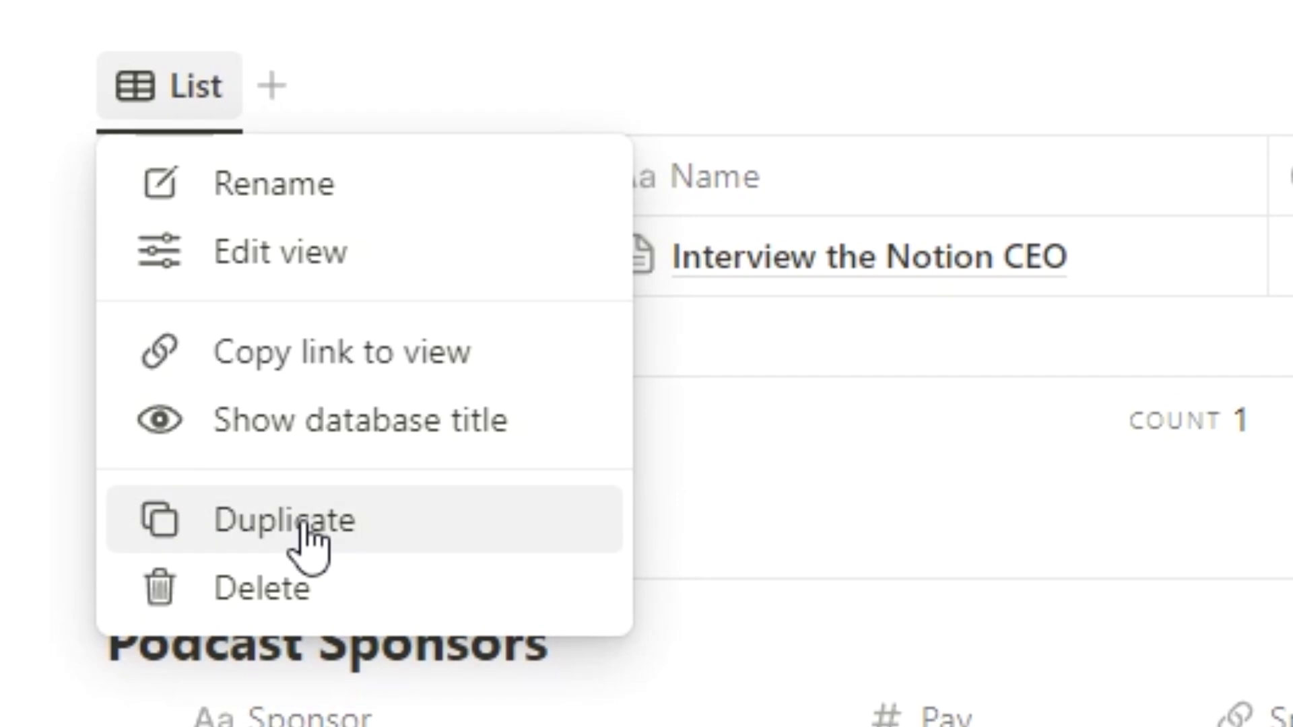
click(307, 532)
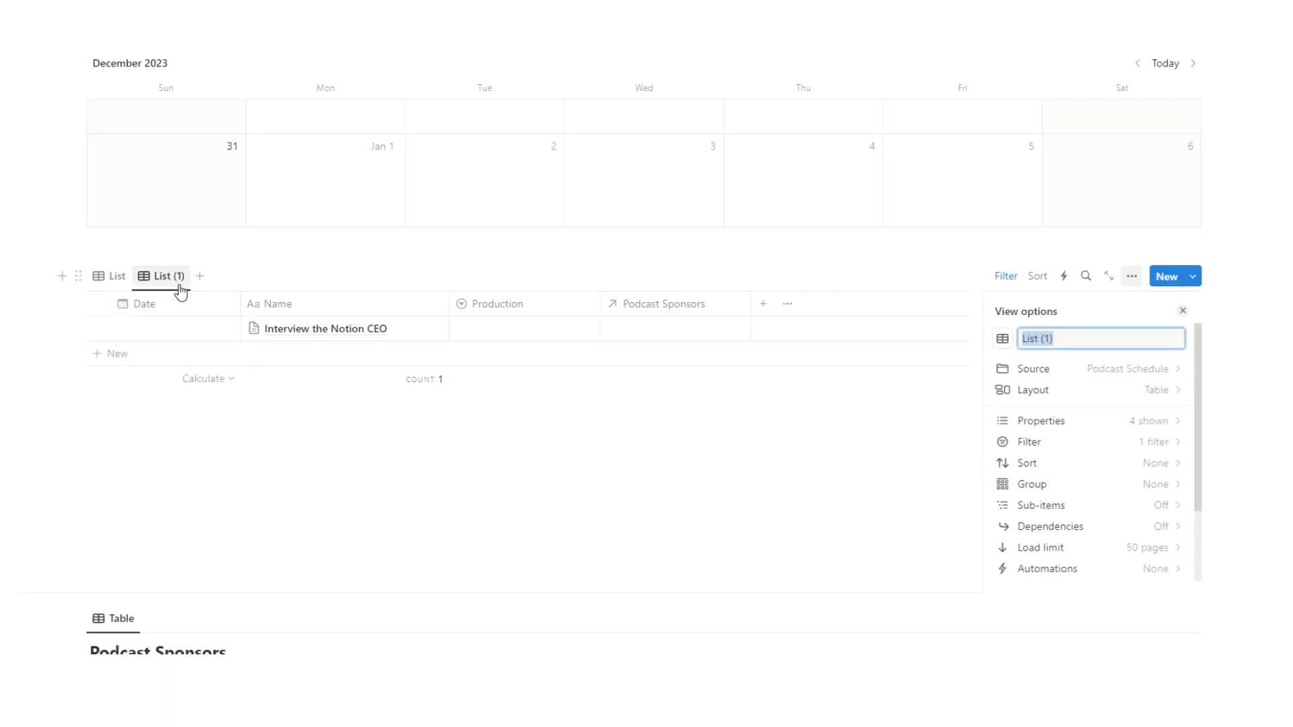
text(Production )
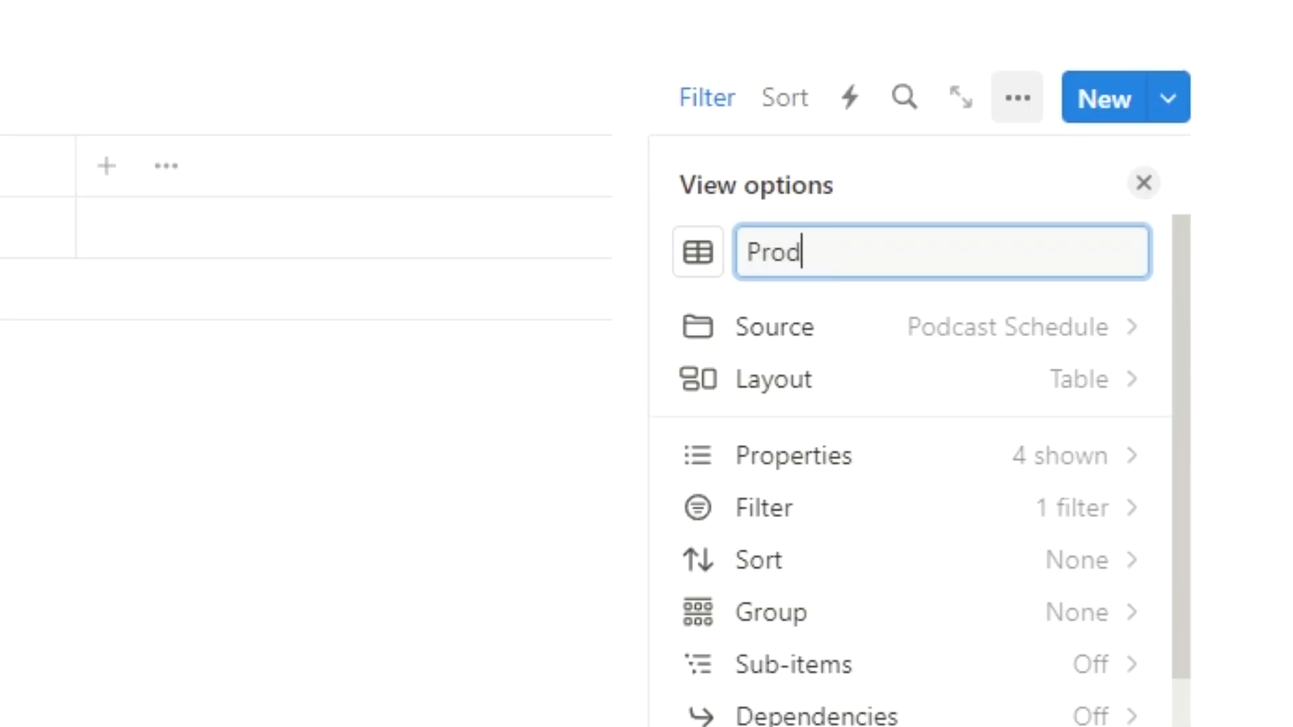
text(Line)
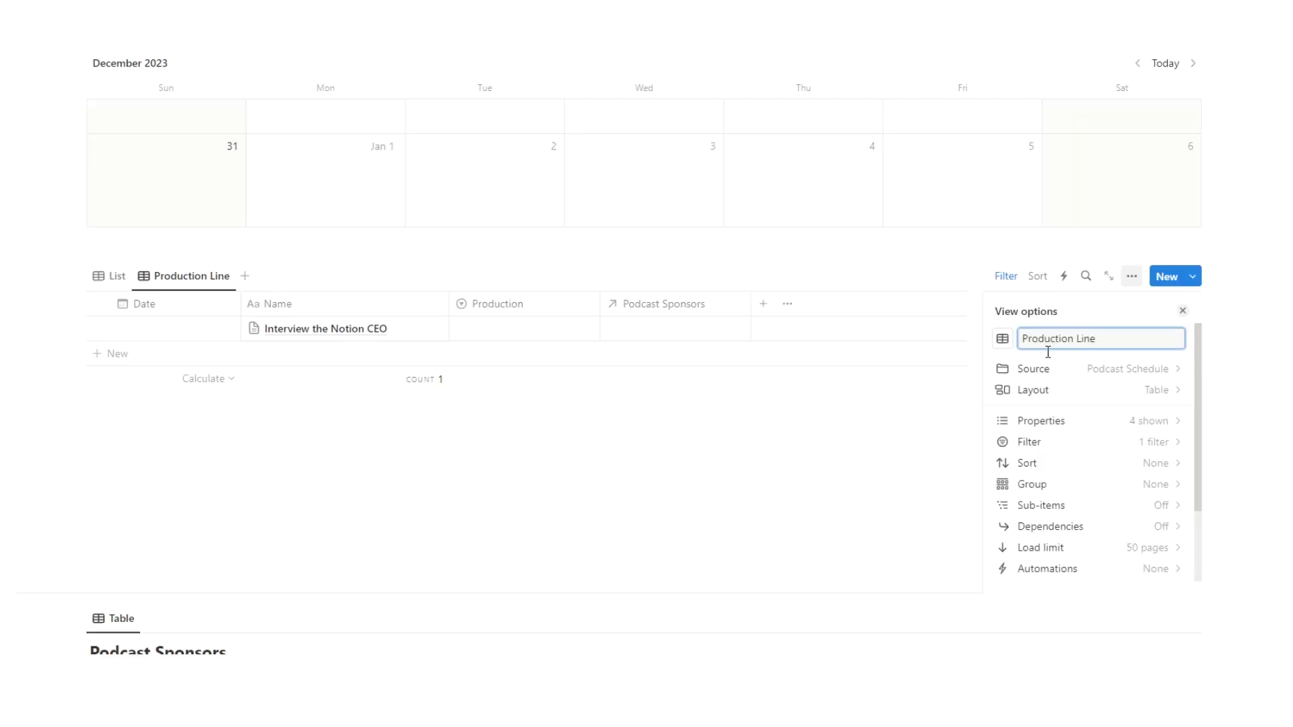
Step: Give the Production Line view a right arrow icon and compare it with the List view
click(1002, 340)
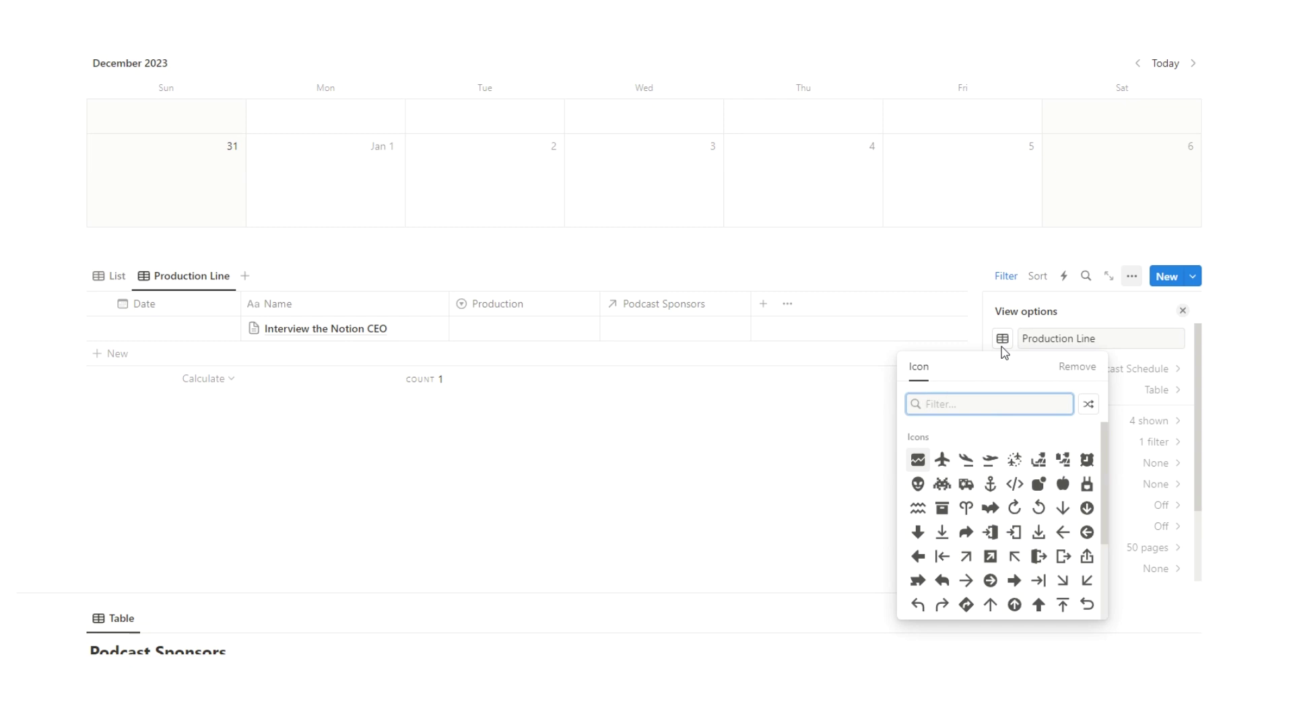
click(965, 581)
click(803, 473)
click(804, 472)
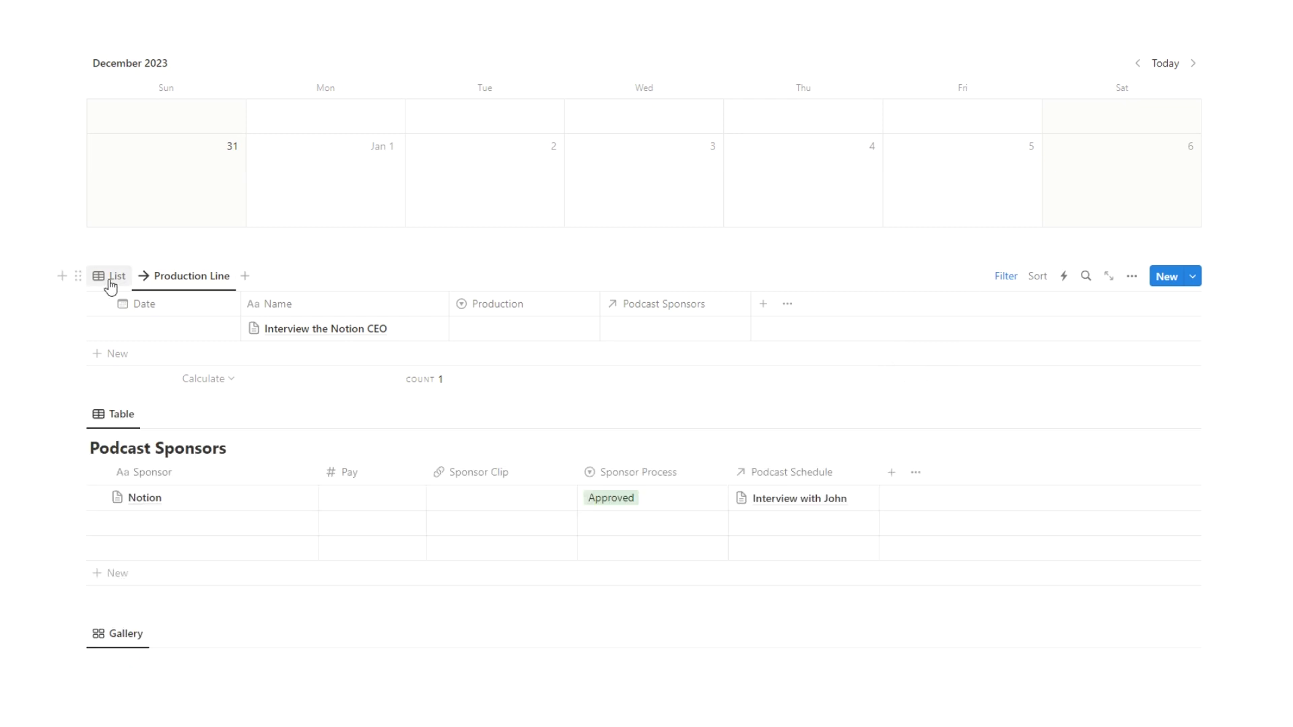
click(115, 283)
click(173, 279)
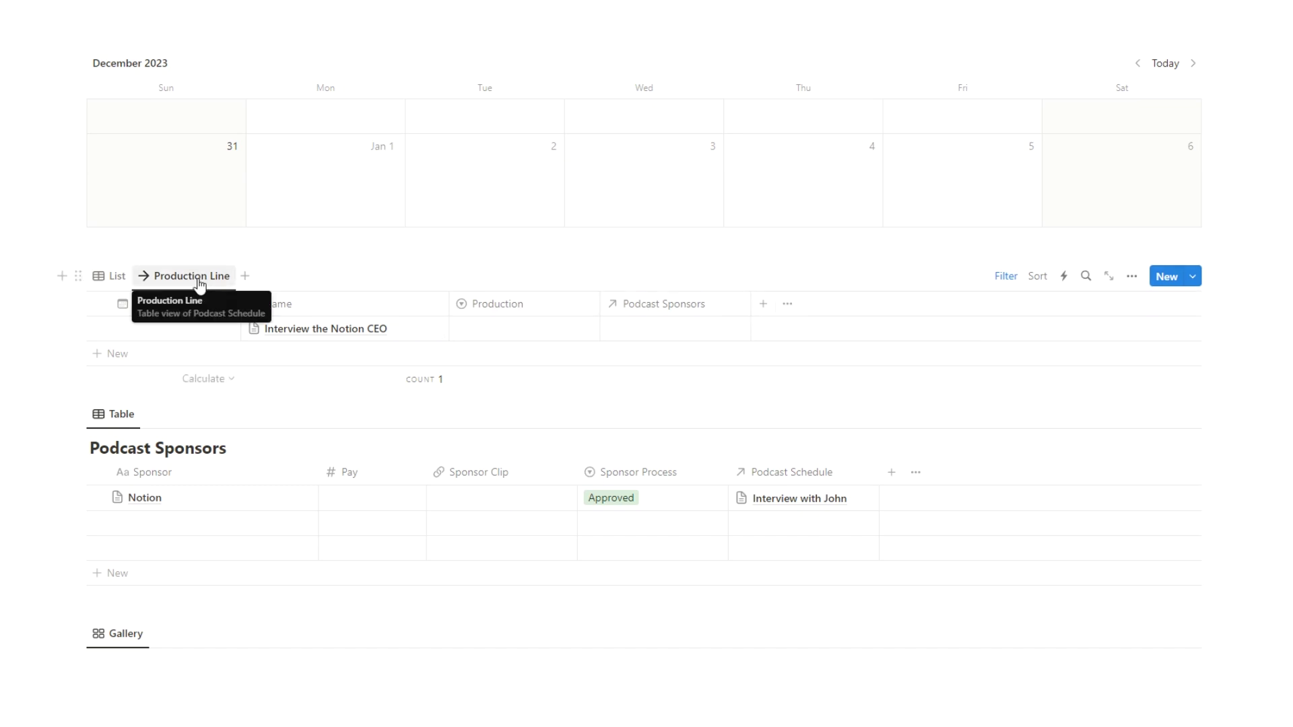
Step: Switch the Production Line view to a Board layout
click(1129, 286)
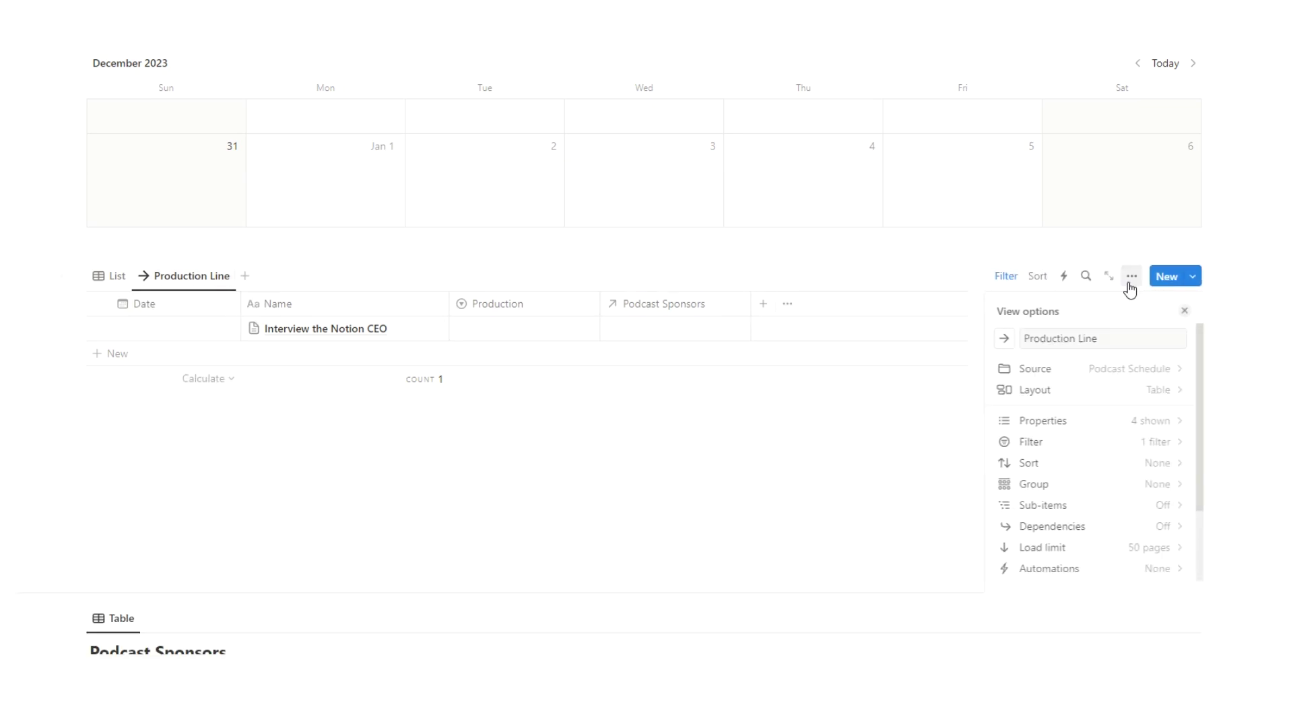
click(1073, 392)
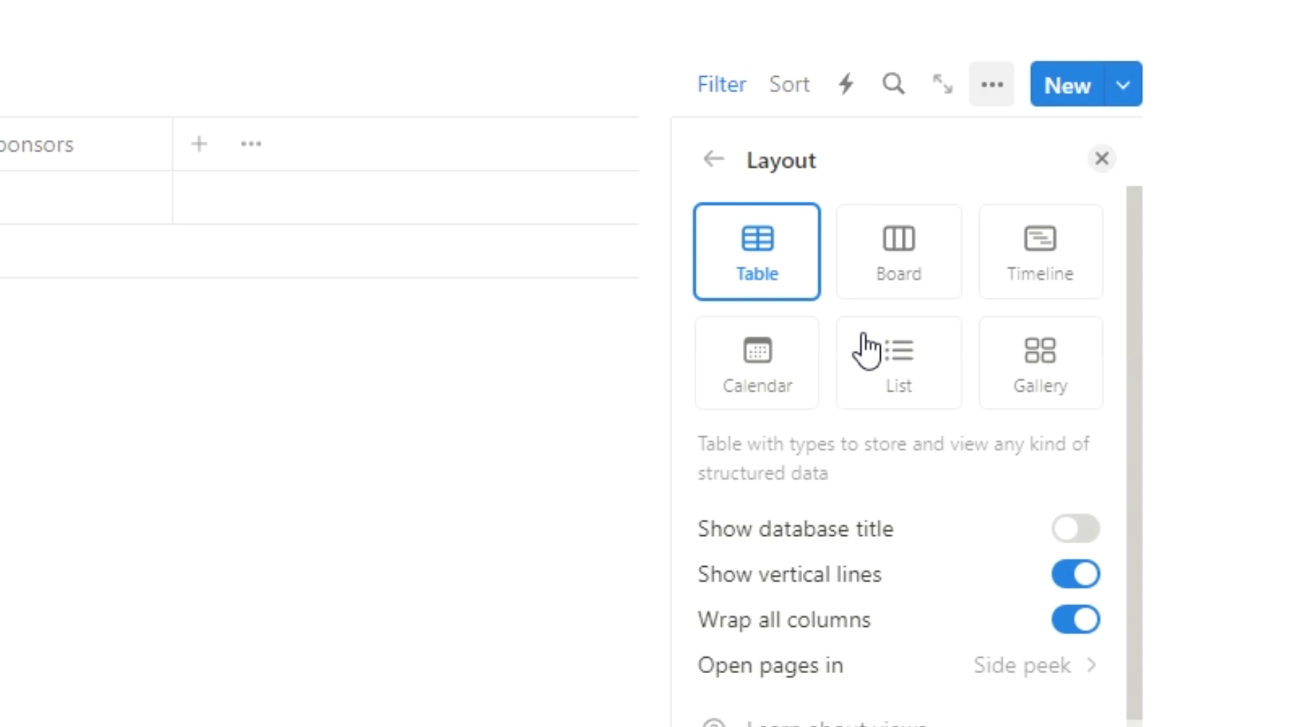
click(880, 295)
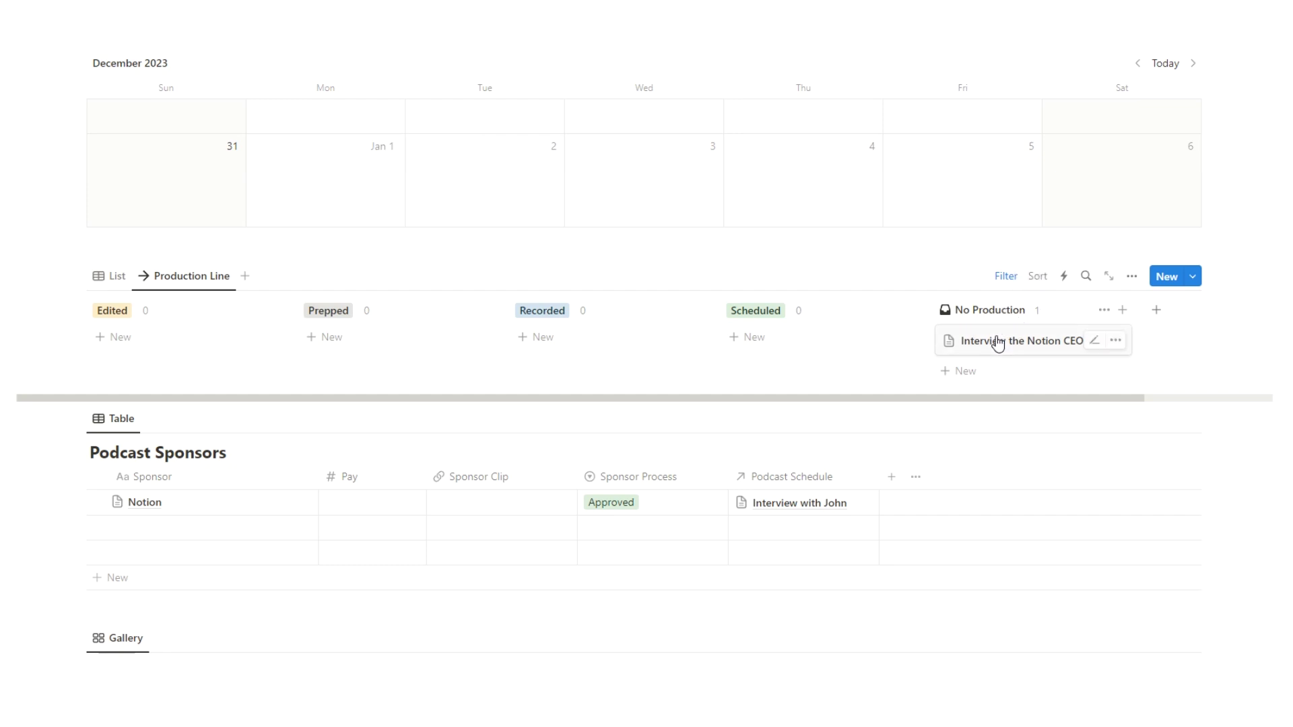
Step: Check the scheduled episode in the calendar and remove the filter rule from the Production Line board
scroll(965, 343, up, 6)
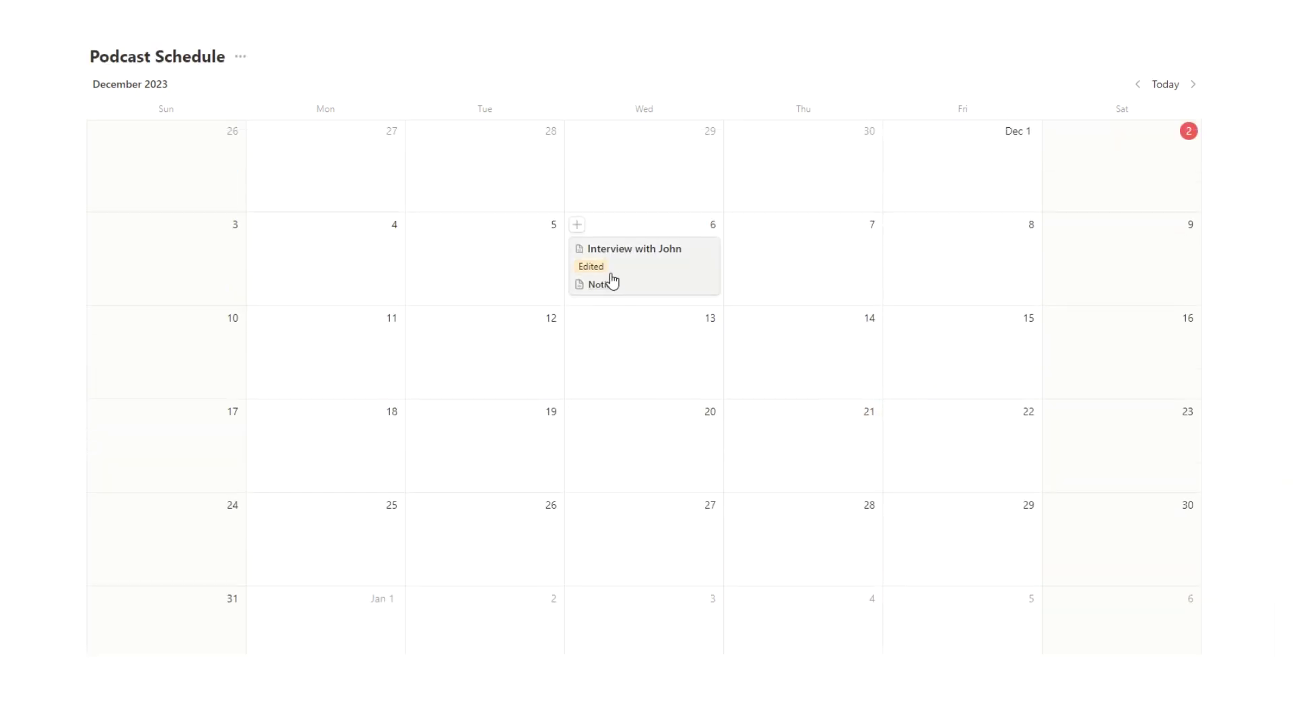
scroll(572, 377, down, 2)
scroll(614, 211, up, 1)
scroll(658, 208, down, 5)
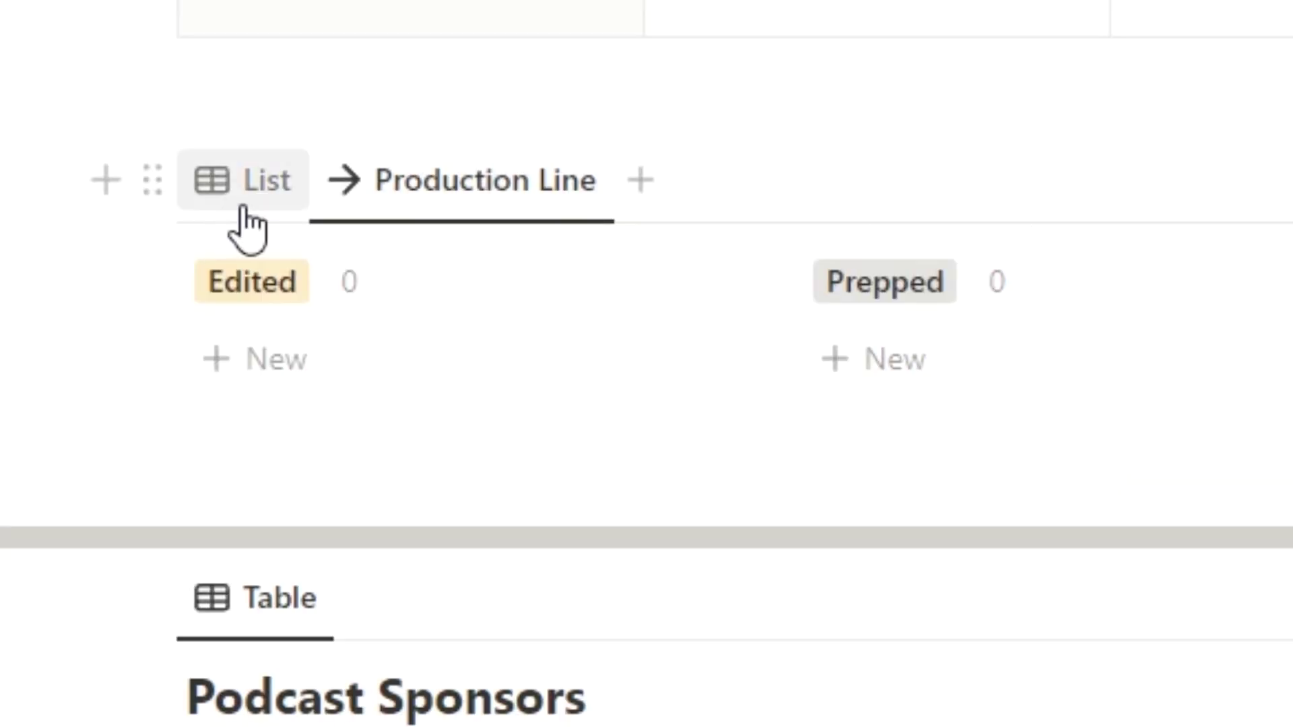
click(254, 199)
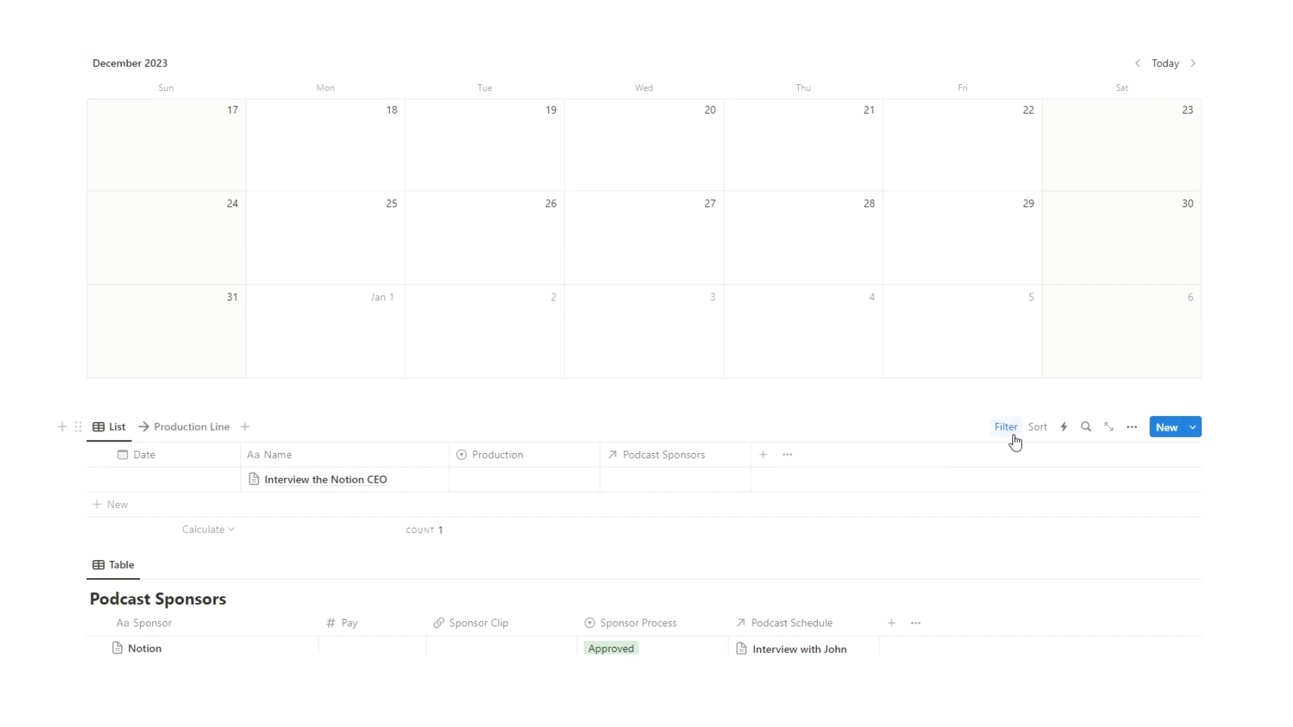
click(203, 430)
scroll(586, 391, down, 1)
click(1005, 352)
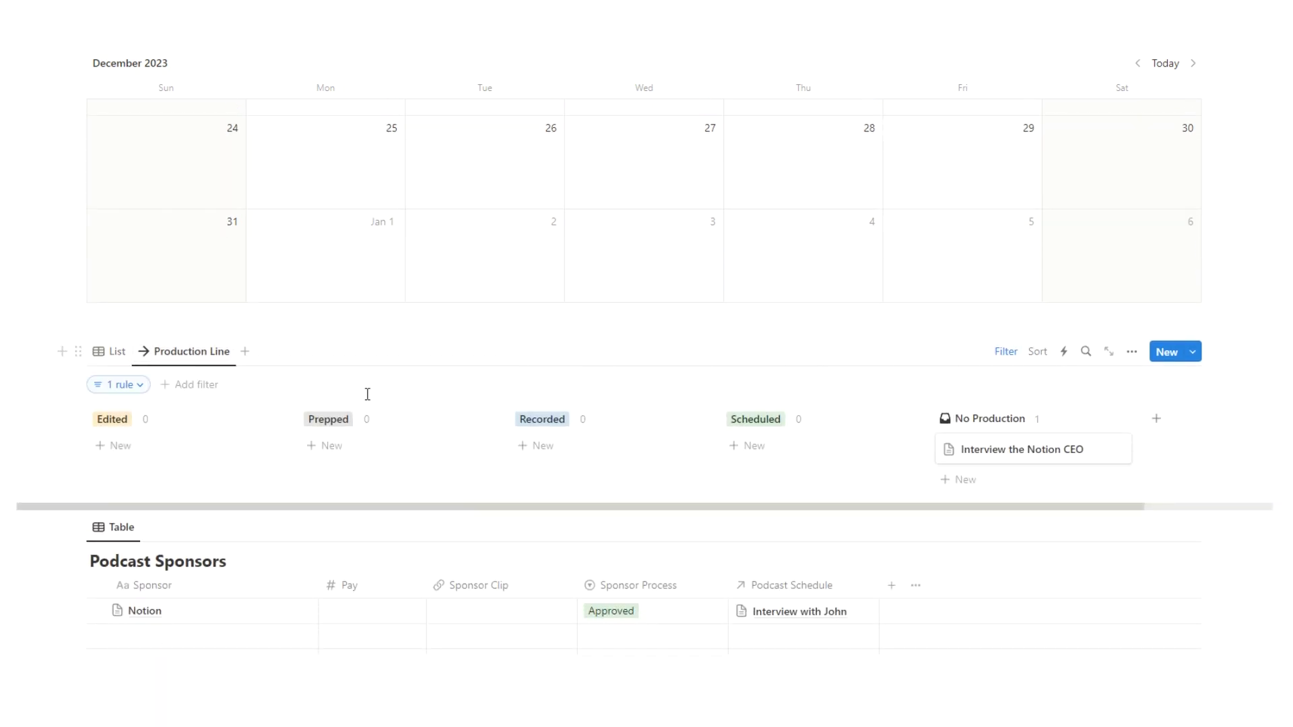
click(140, 385)
click(41, 488)
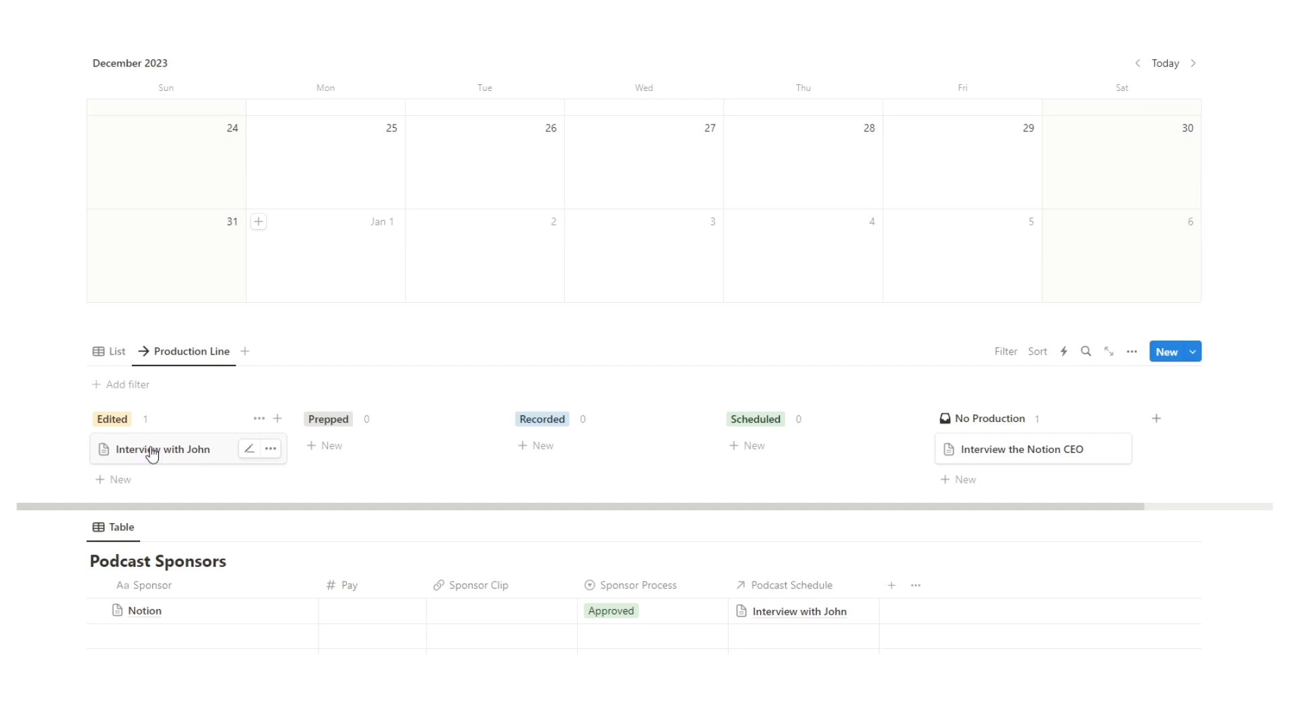
Step: Hide the No Production group on the Production Line board
mouse_move(961, 426)
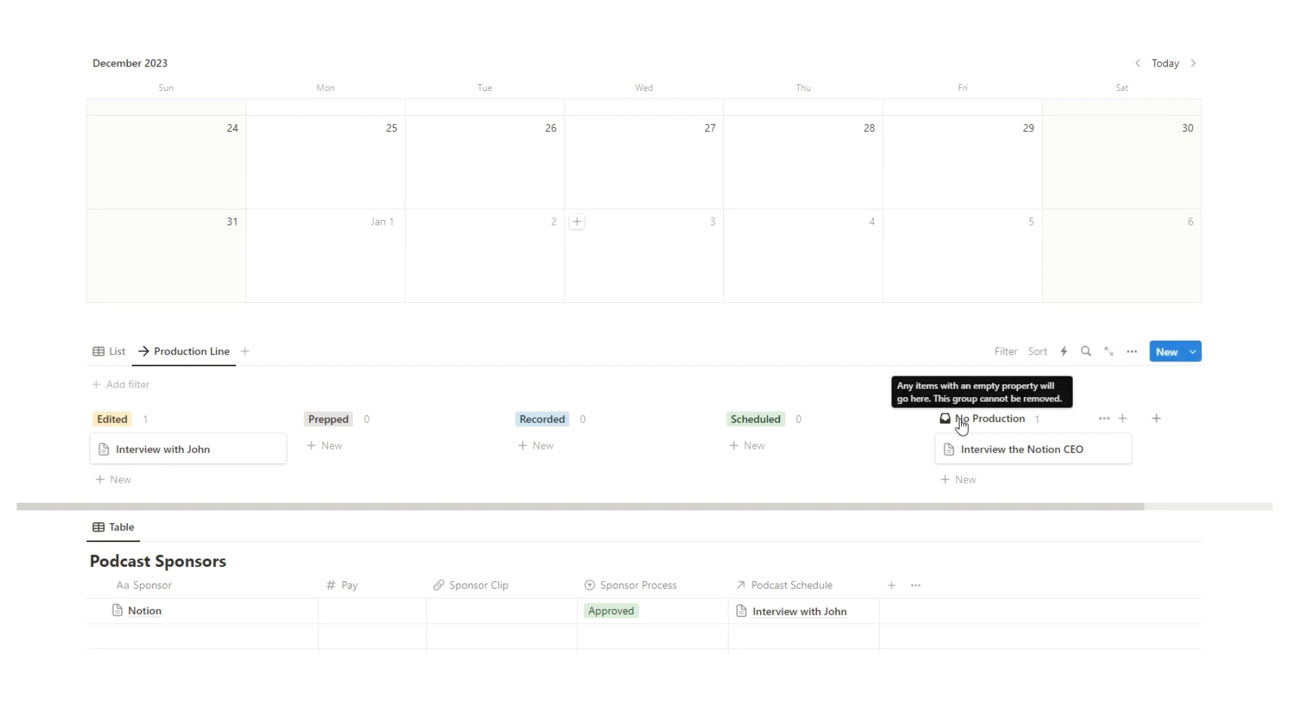
click(1135, 353)
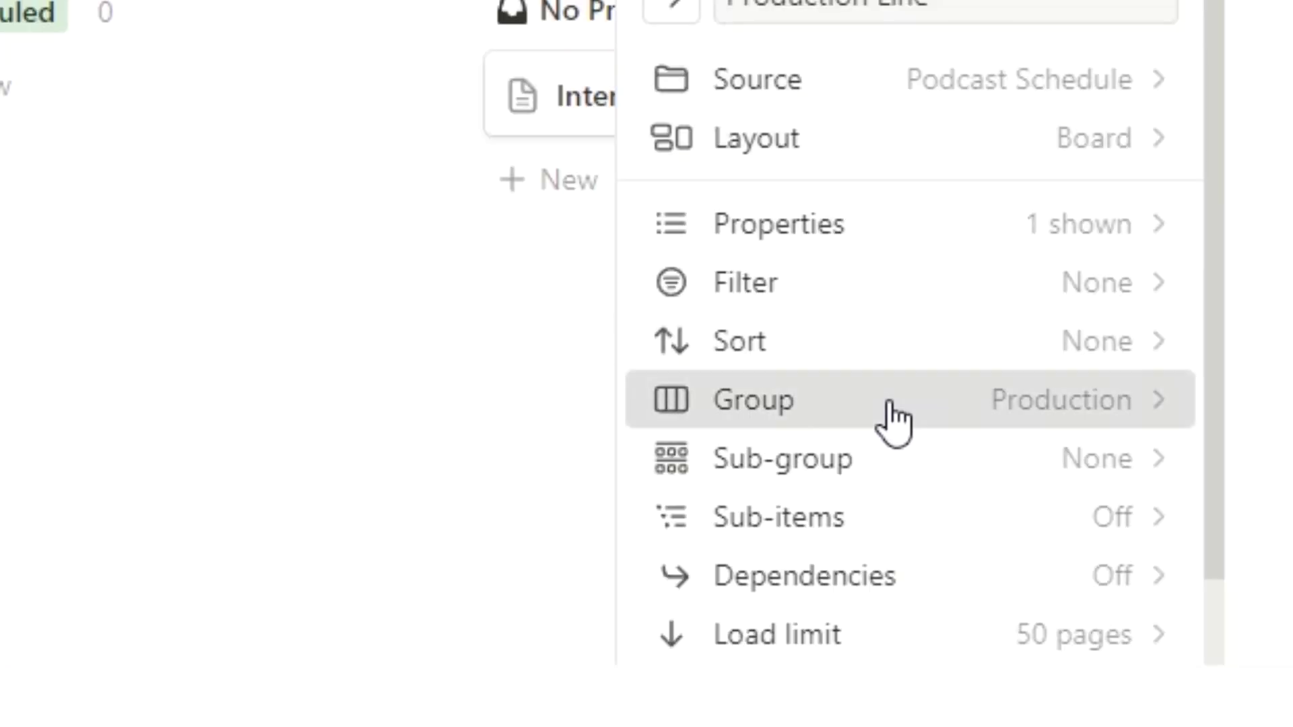
click(888, 404)
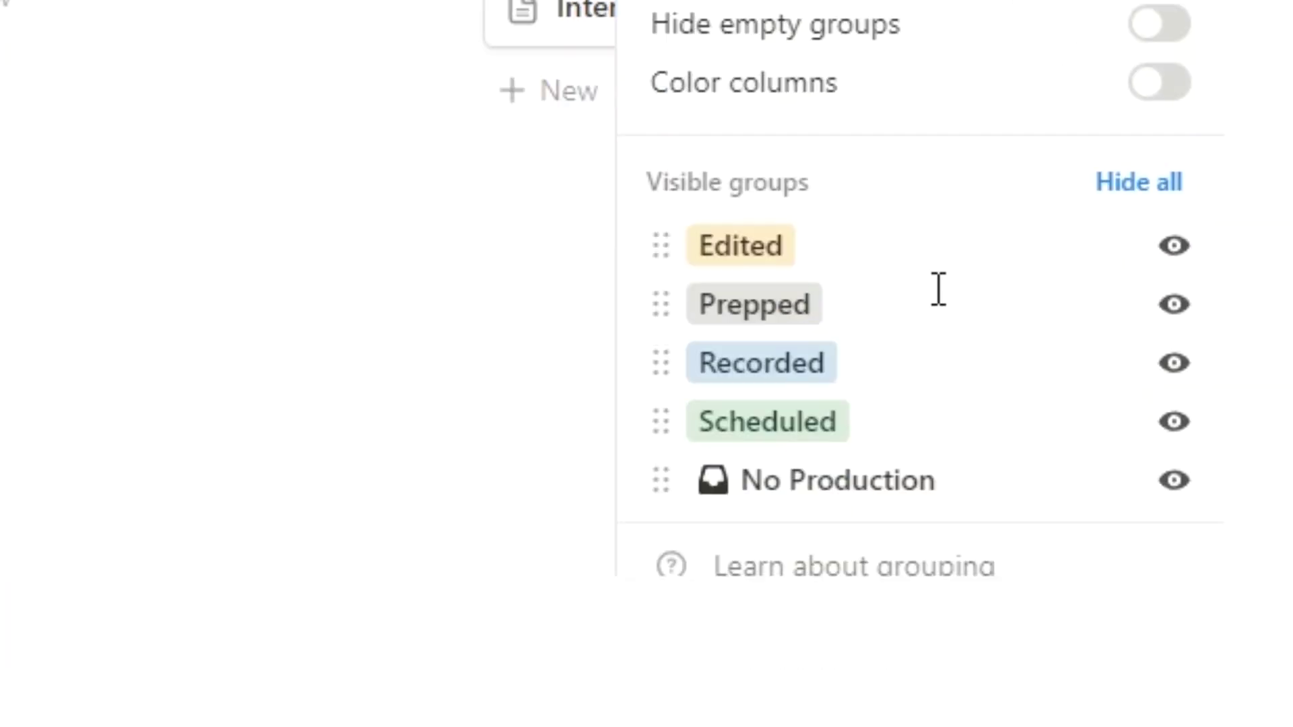
click(1174, 482)
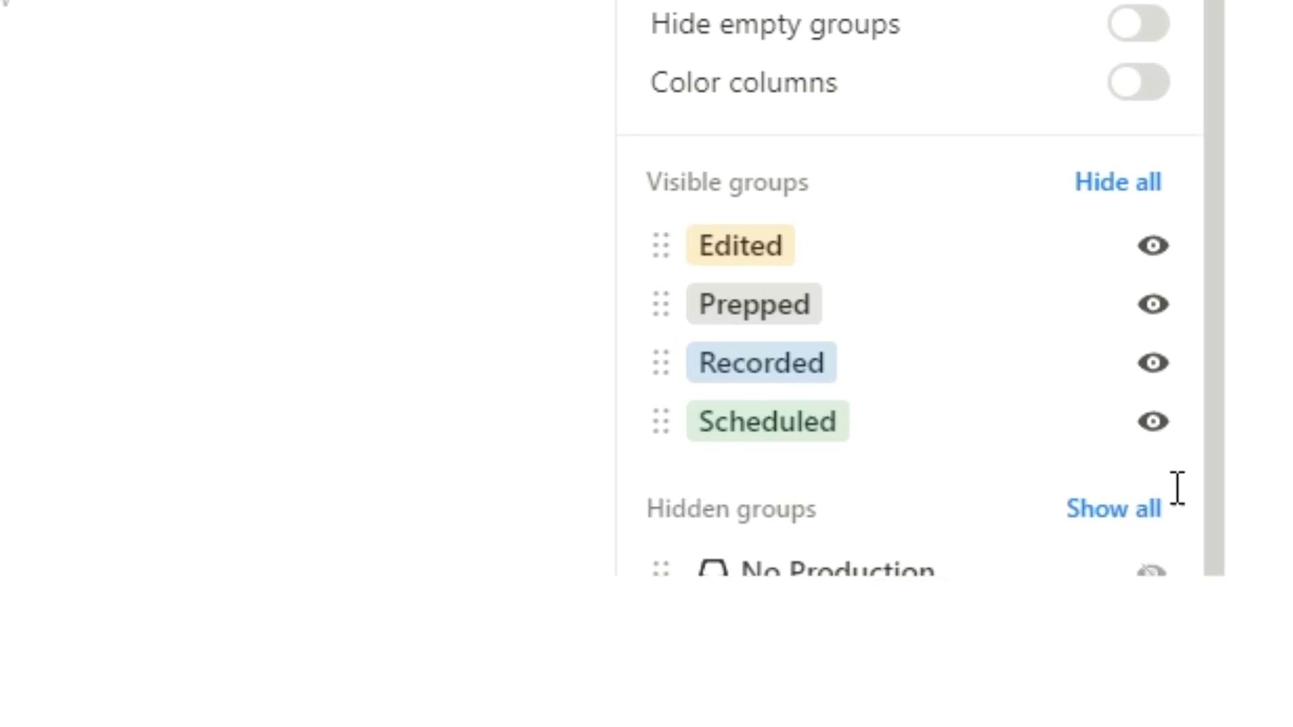
key(Escape)
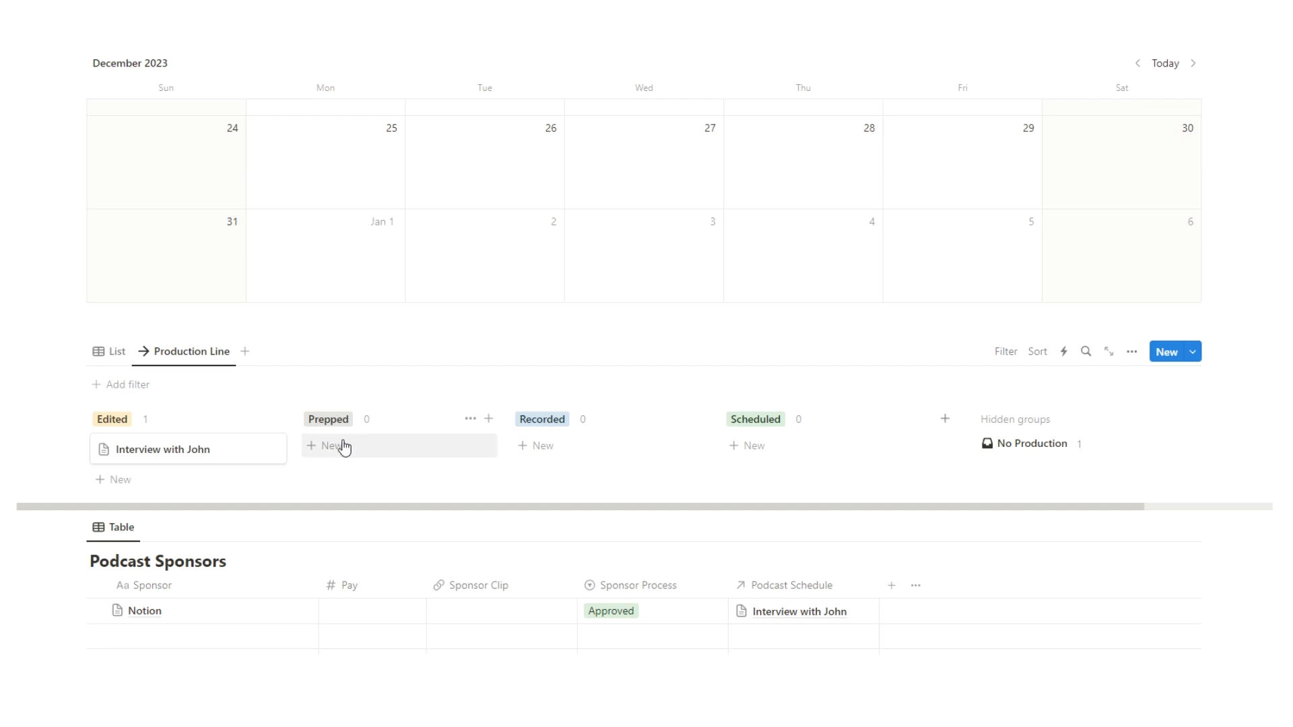
Step: Reorder the Production Line board's groups to Prepped, Recorded, Edited, Scheduled
click(1133, 353)
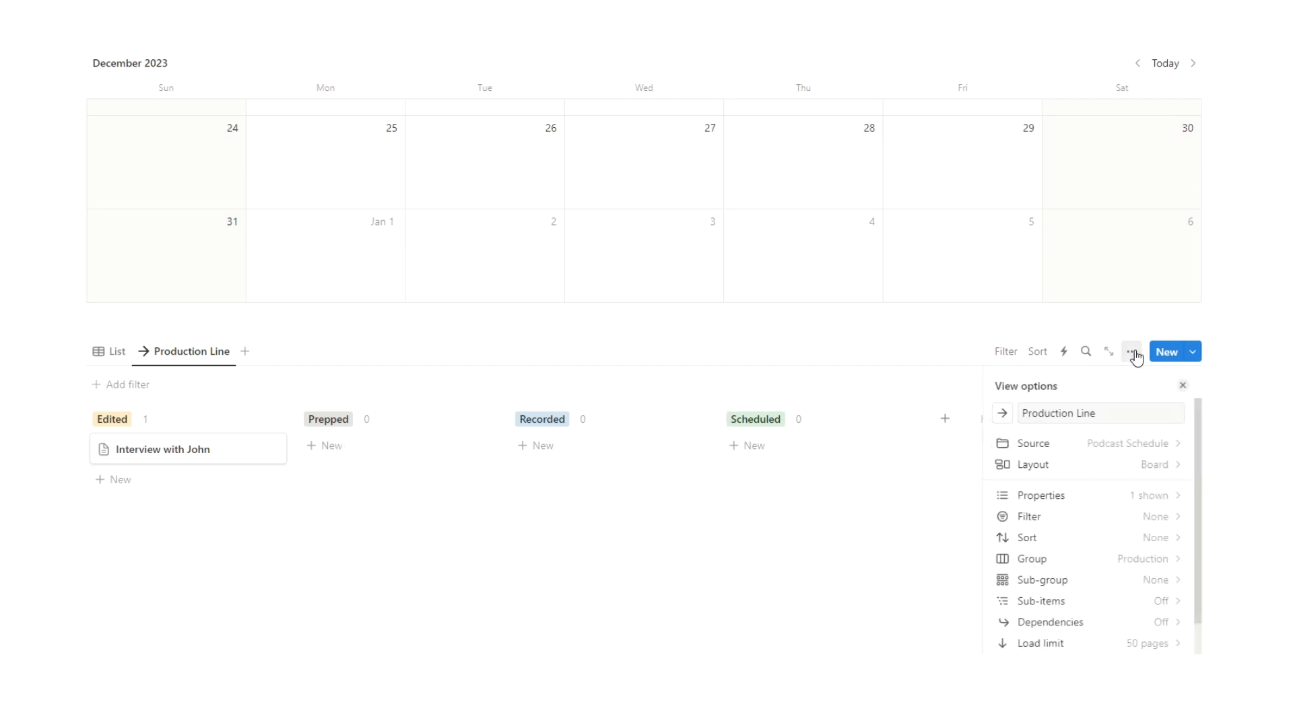
click(892, 505)
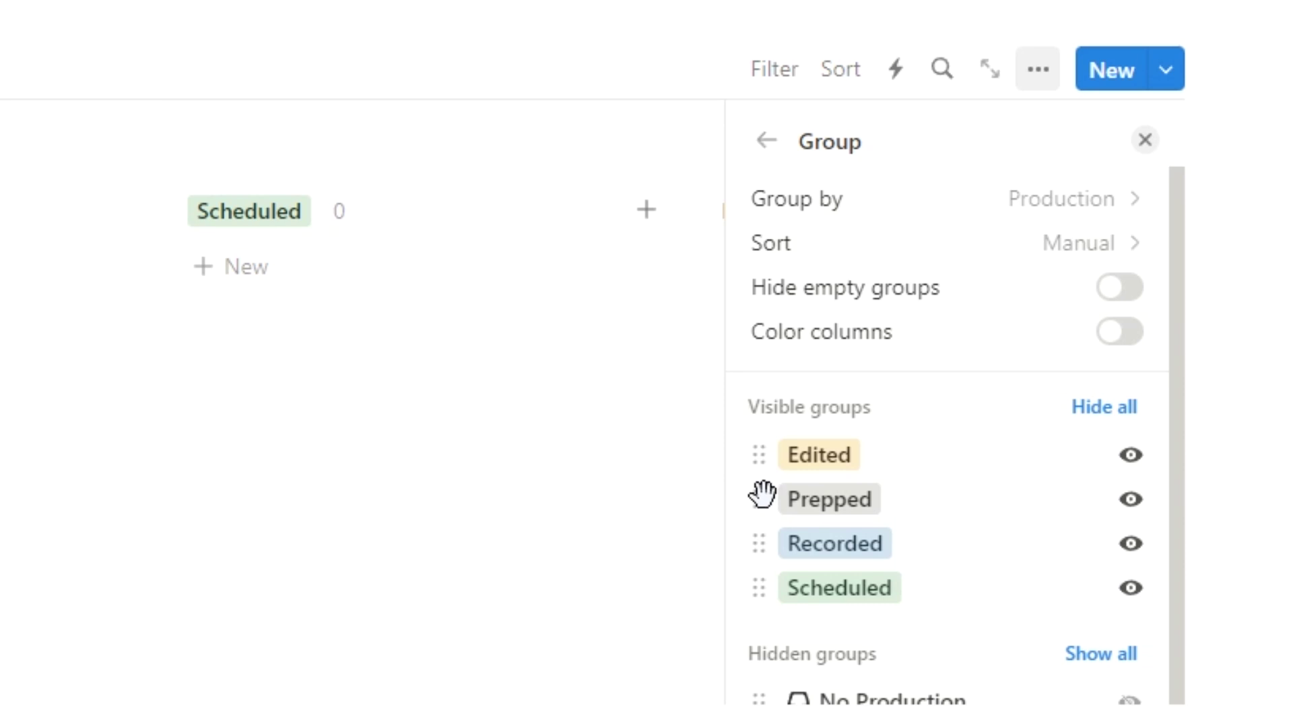
drag(749, 504, 758, 453)
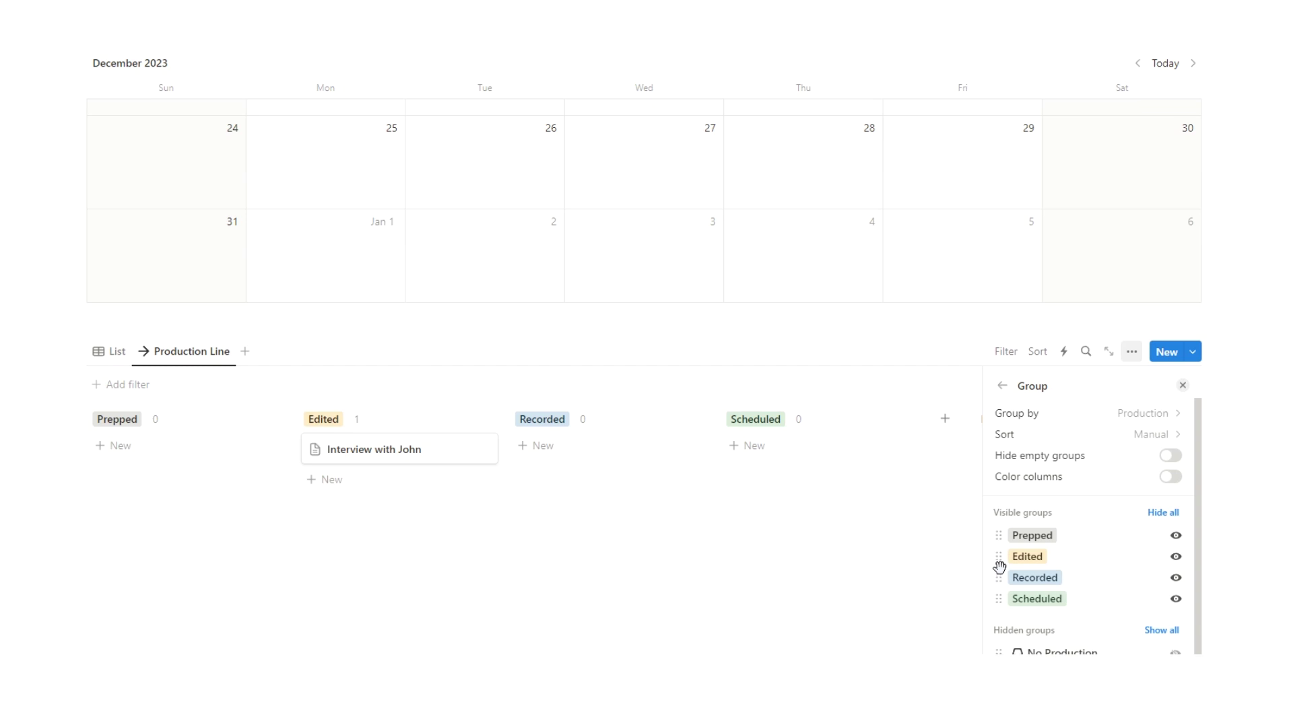
drag(999, 567, 1000, 556)
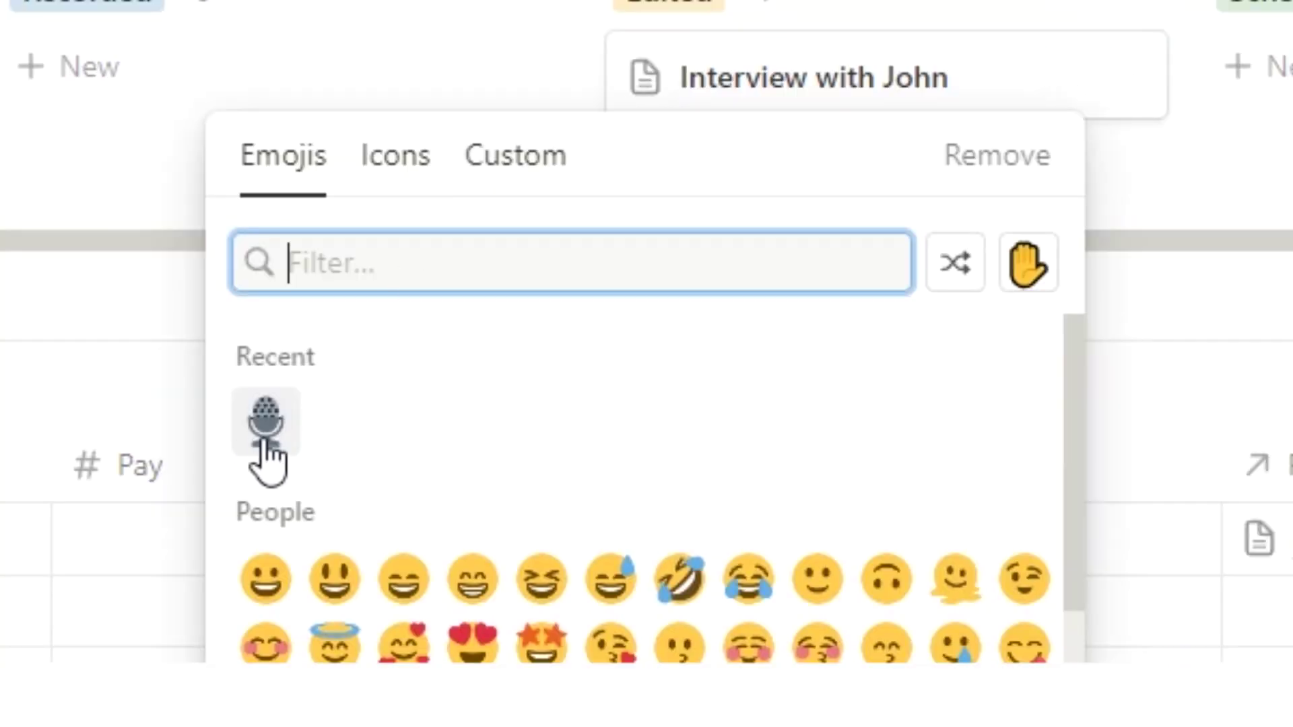
Step: Give the interview episode in the Edited group a studio microphone emoji icon and move its card to Scheduled
click(261, 430)
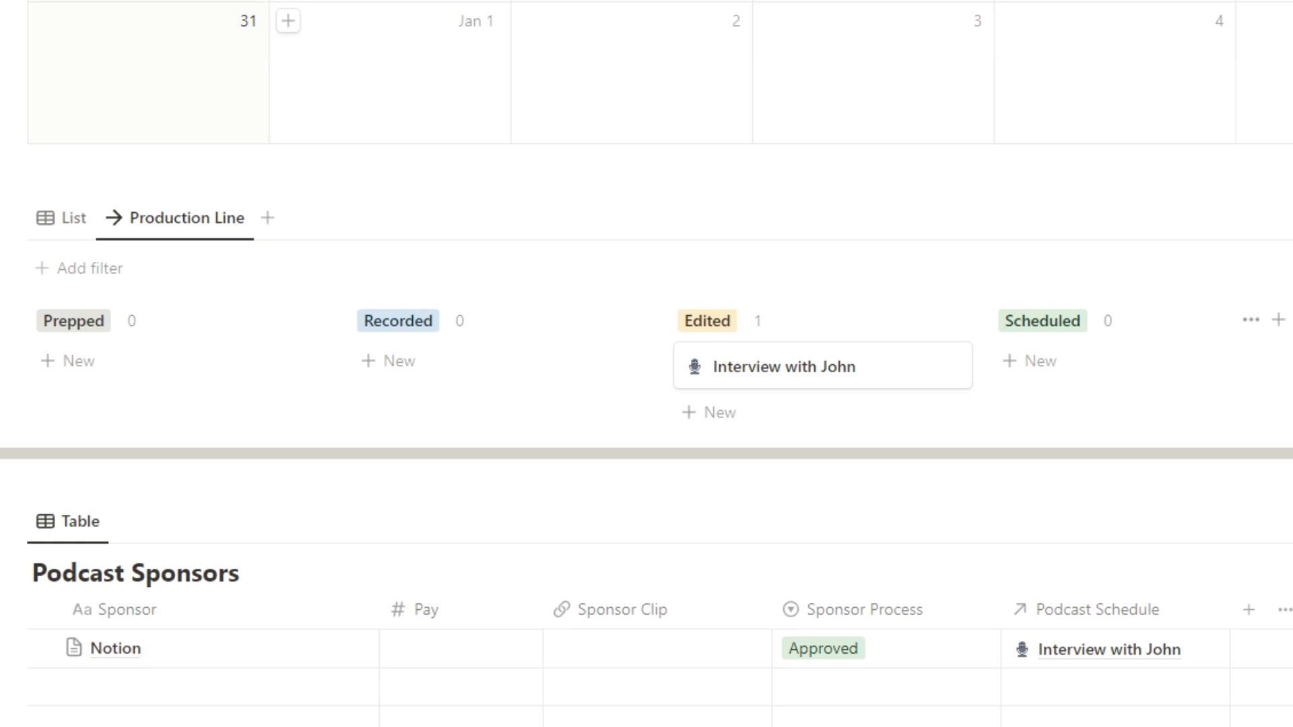
drag(828, 378, 1064, 375)
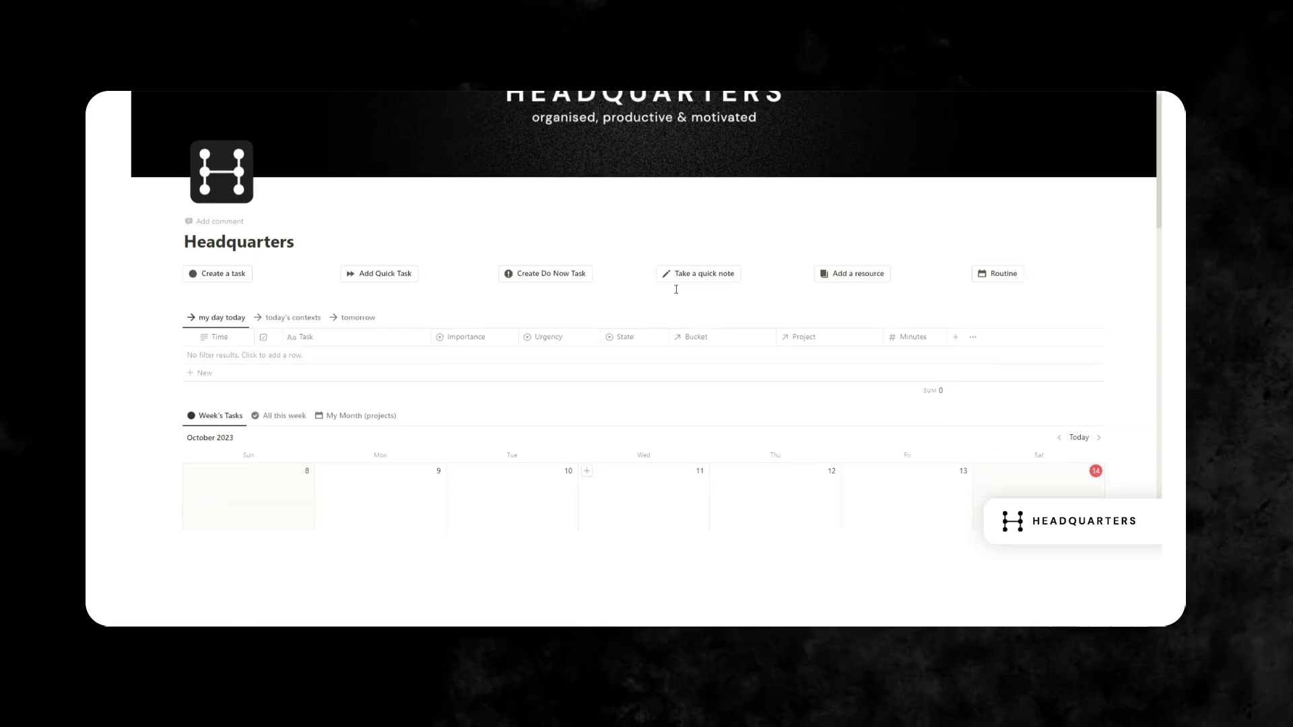
scroll(676, 290, down, 1)
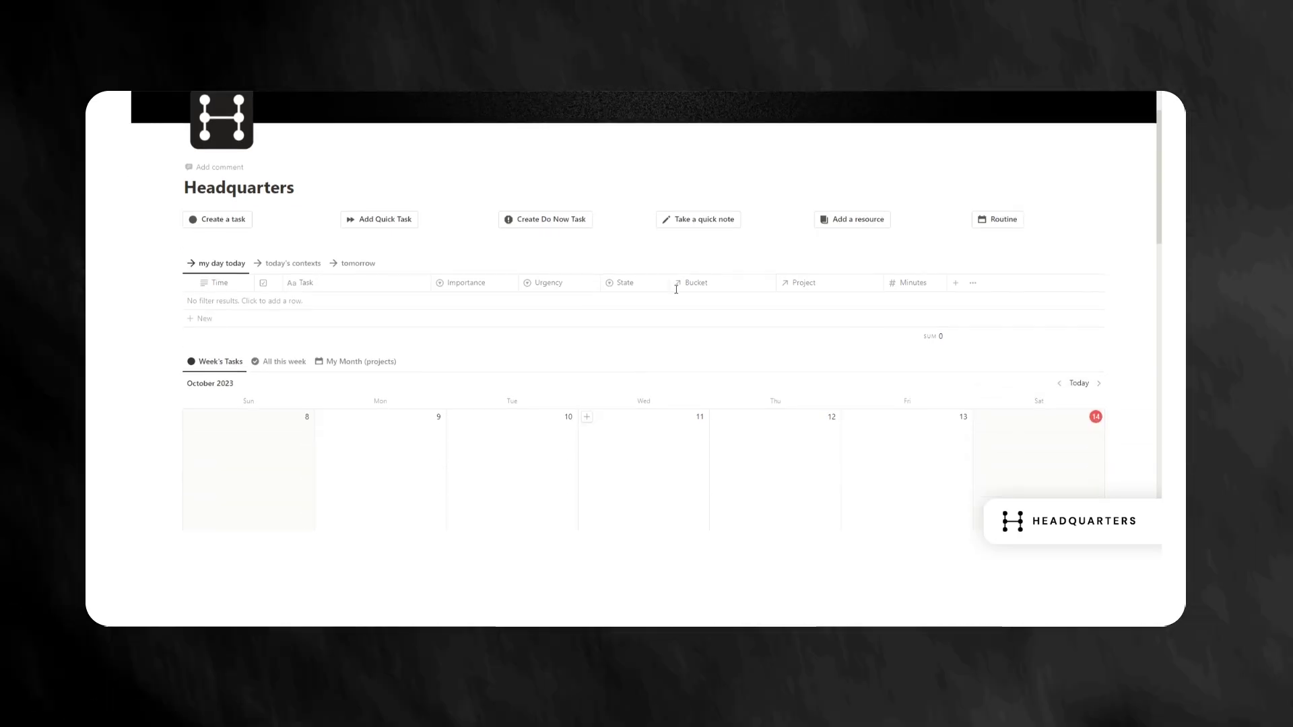
scroll(673, 304, up, 2)
scroll(653, 326, down, 7)
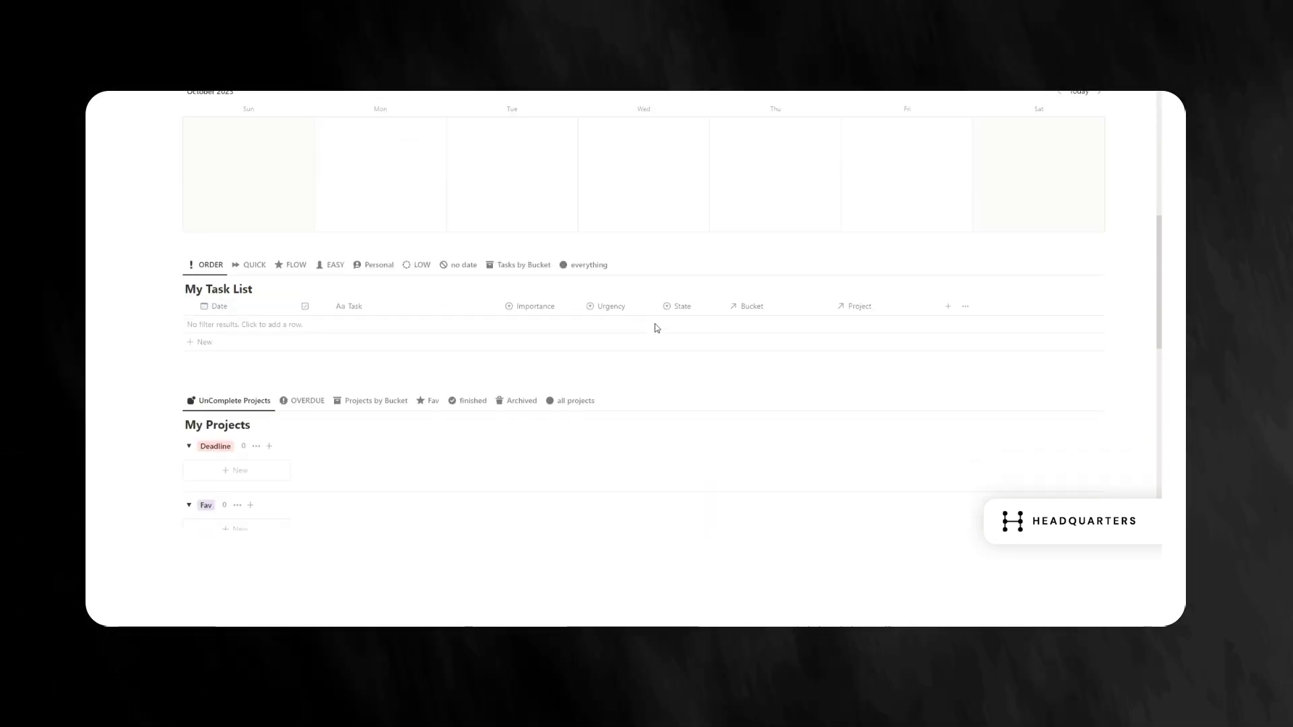
scroll(653, 330, up, 8)
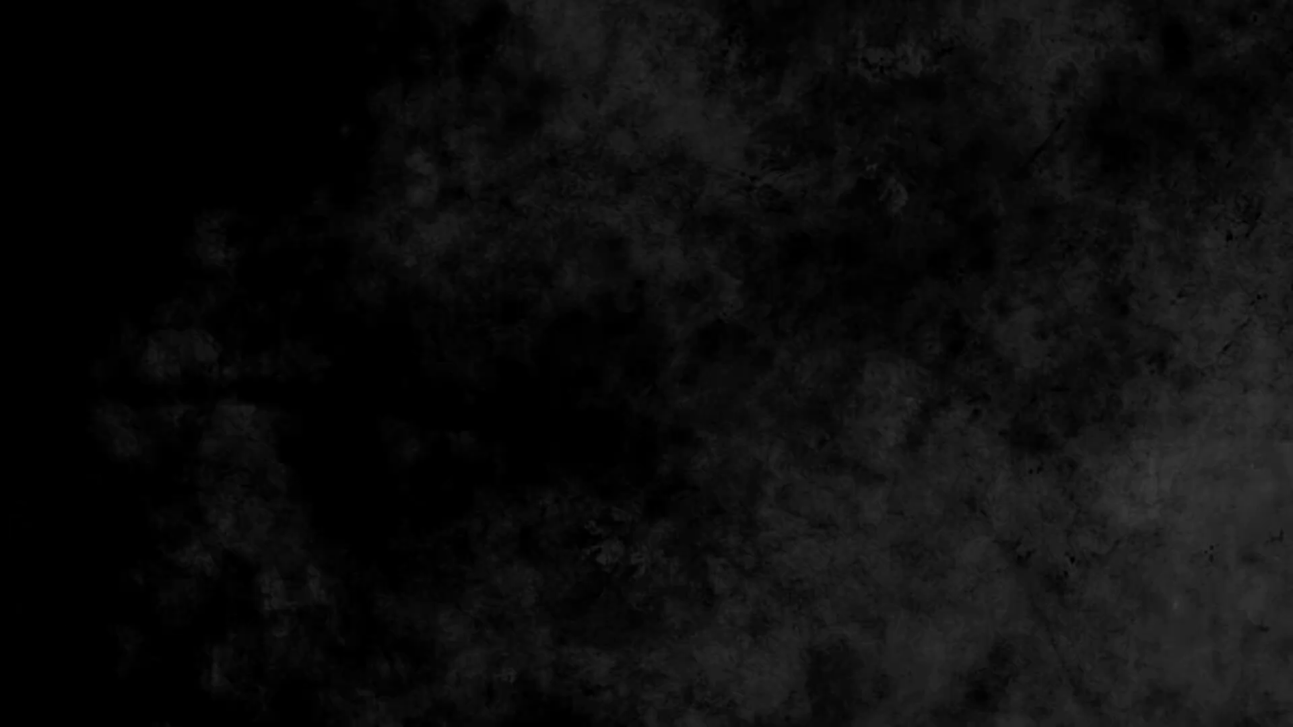